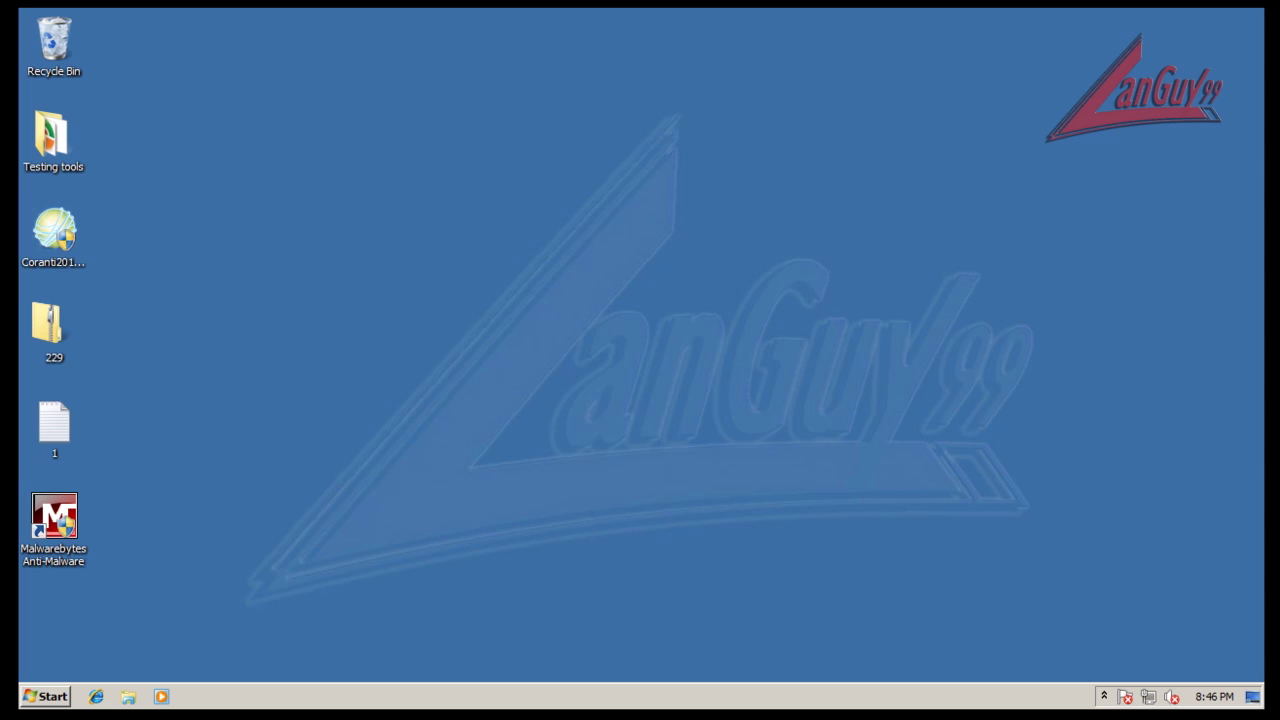
click(60, 224)
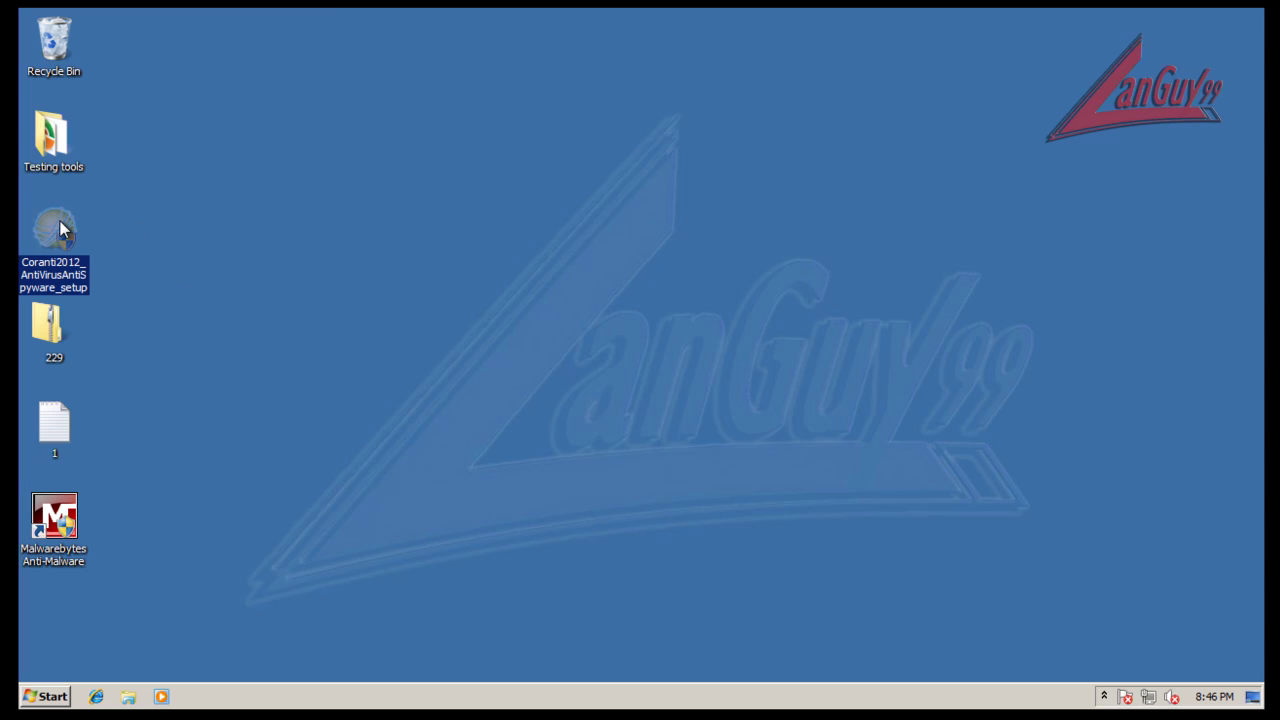
click(321, 268)
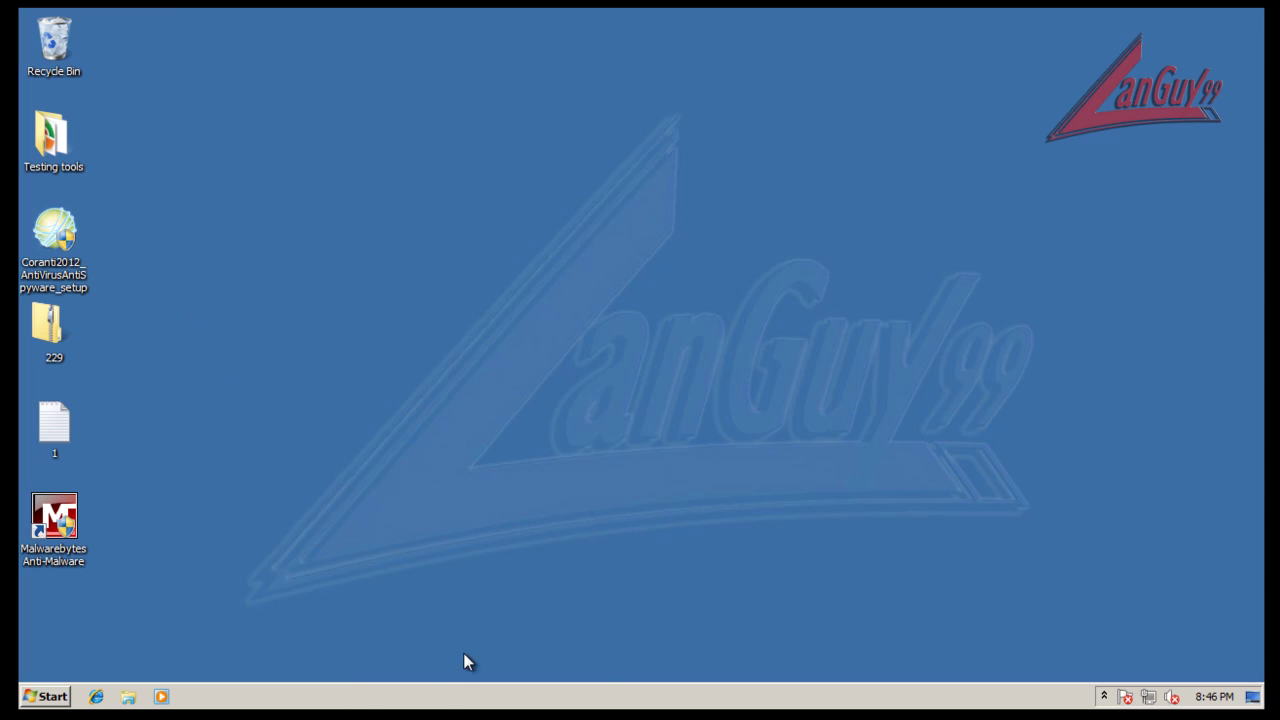
right_click(443, 698)
click(357, 589)
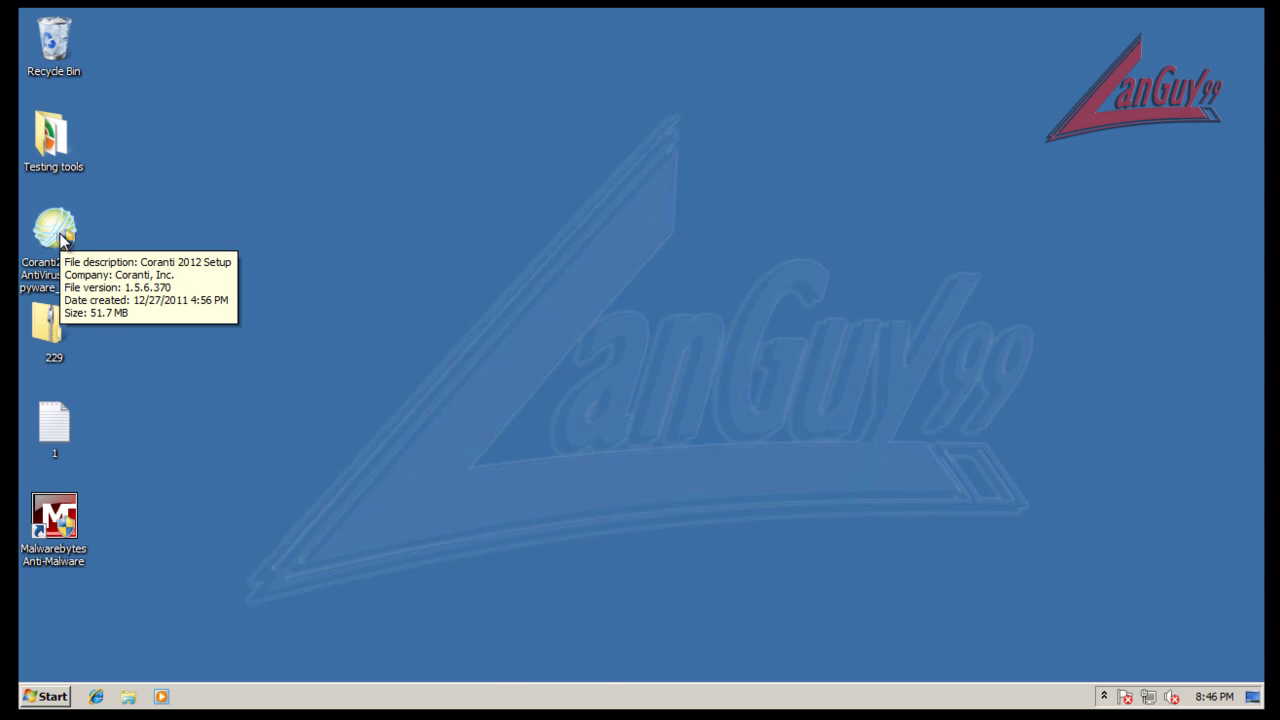
Start Windows Task Manager and list the processes from all users, ordered by description
right_click(496, 700)
click(614, 652)
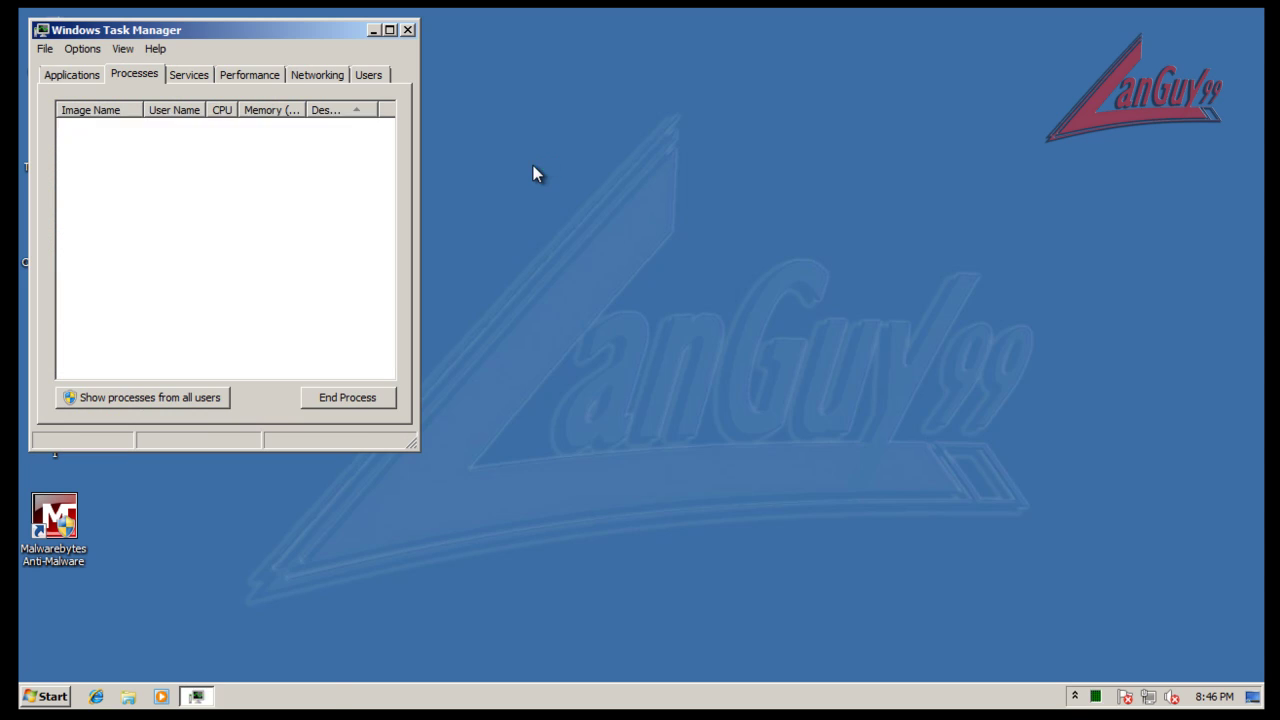
click(150, 397)
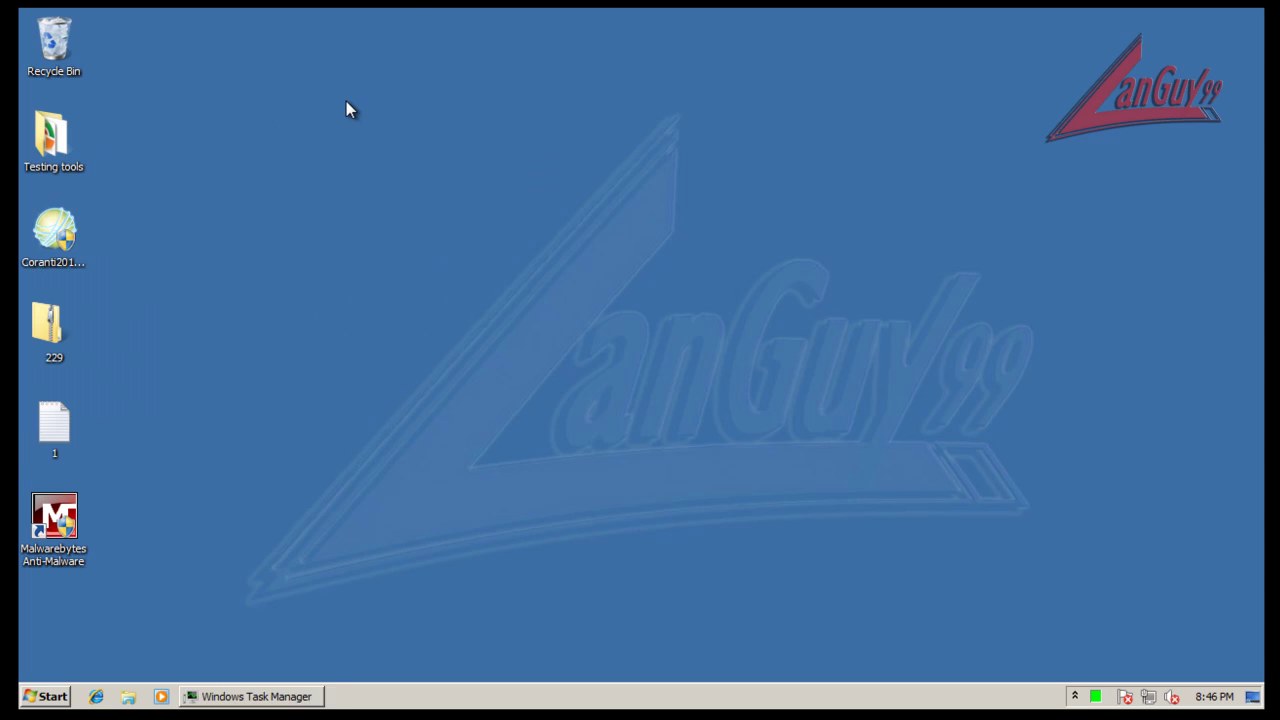
click(347, 108)
click(347, 108)
click(350, 109)
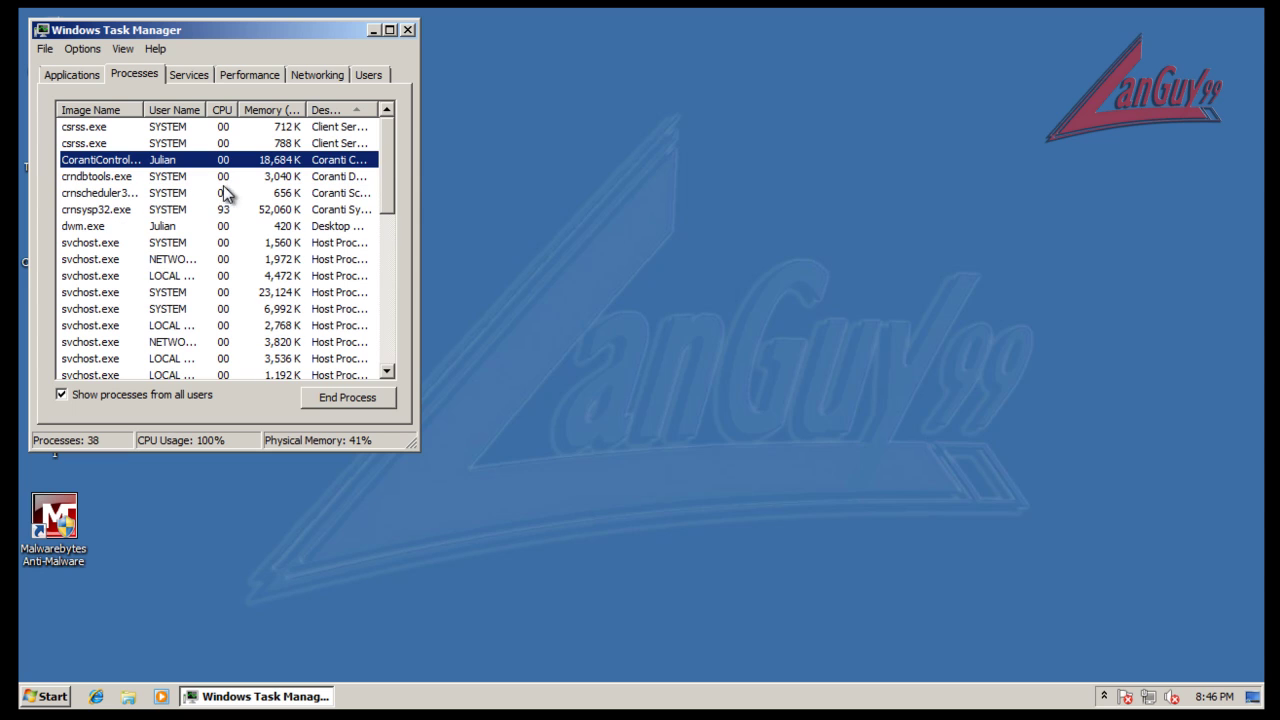
Widen the Description column to examine the full names and memory use of the Coranti processes, and close Task Manager
drag(393, 148, 386, 57)
drag(377, 105, 446, 129)
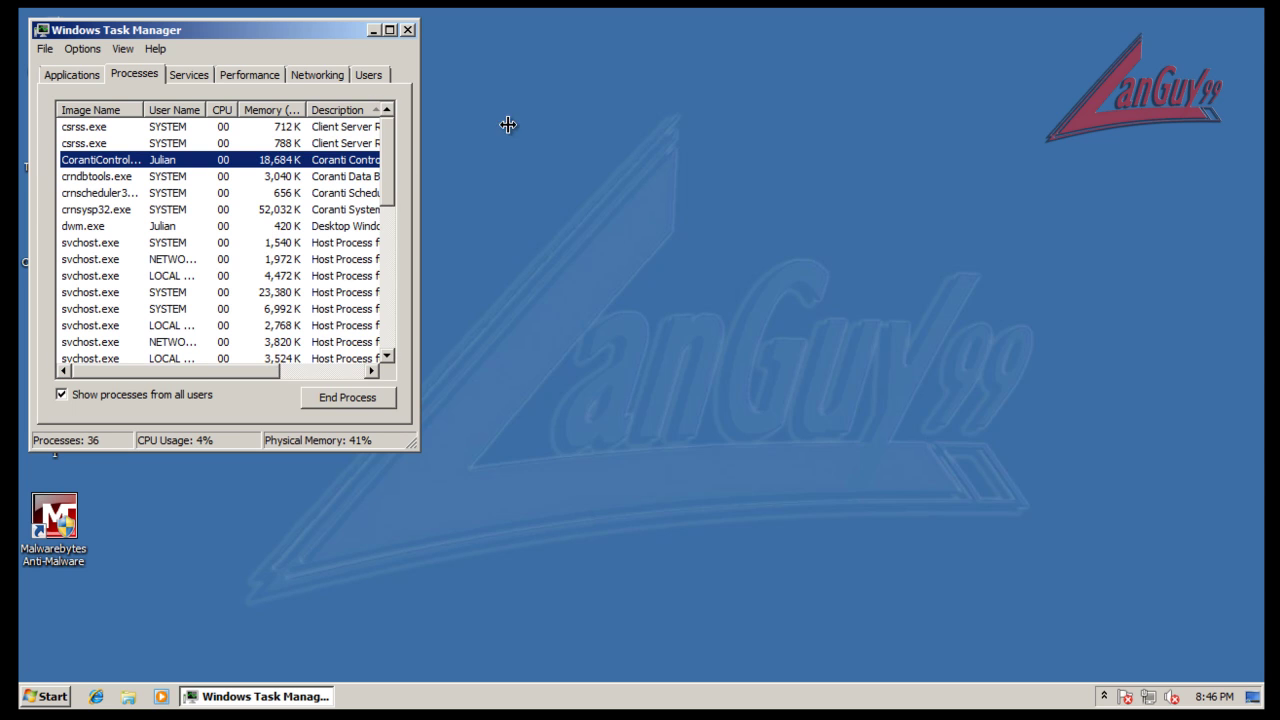
drag(216, 372, 320, 393)
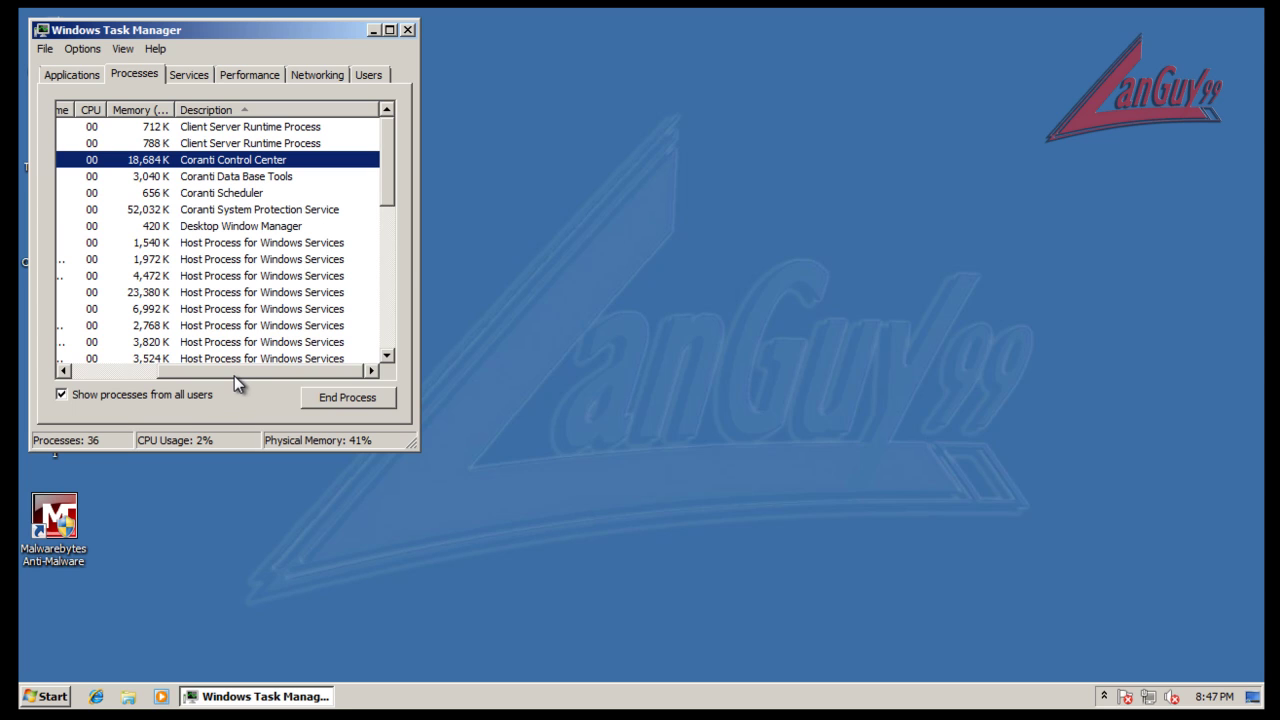
drag(234, 375, 127, 375)
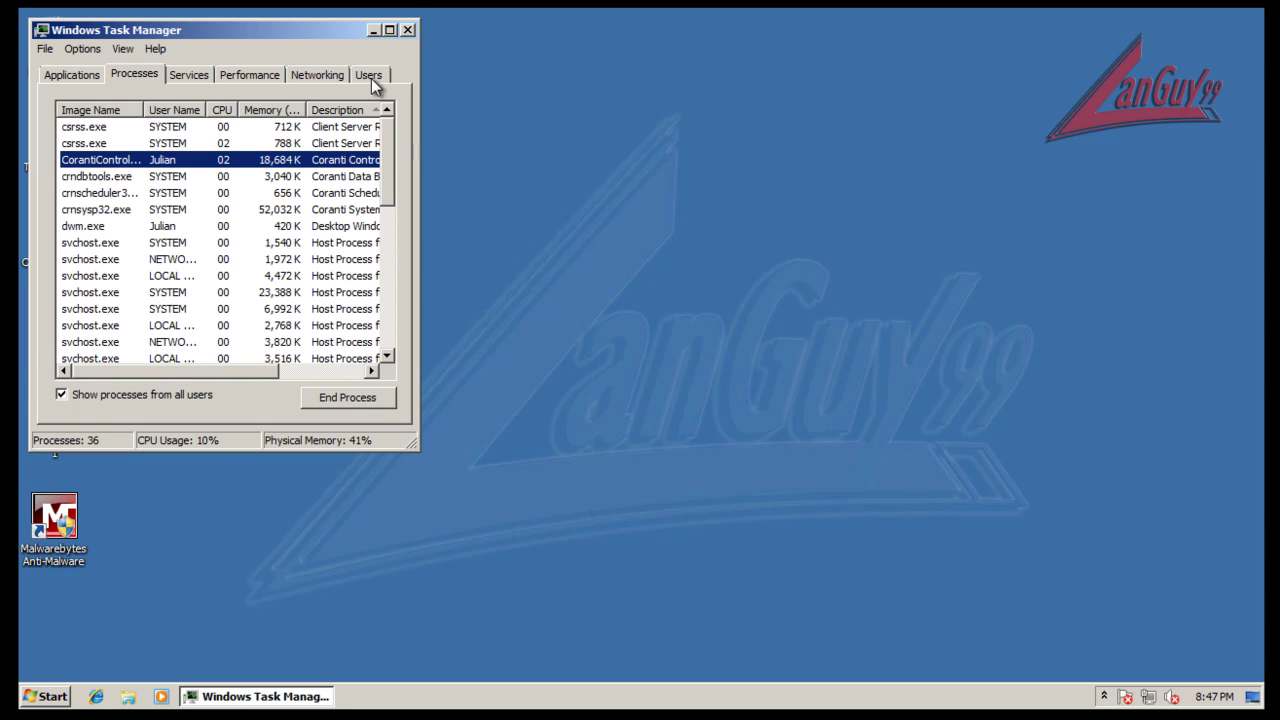
click(410, 31)
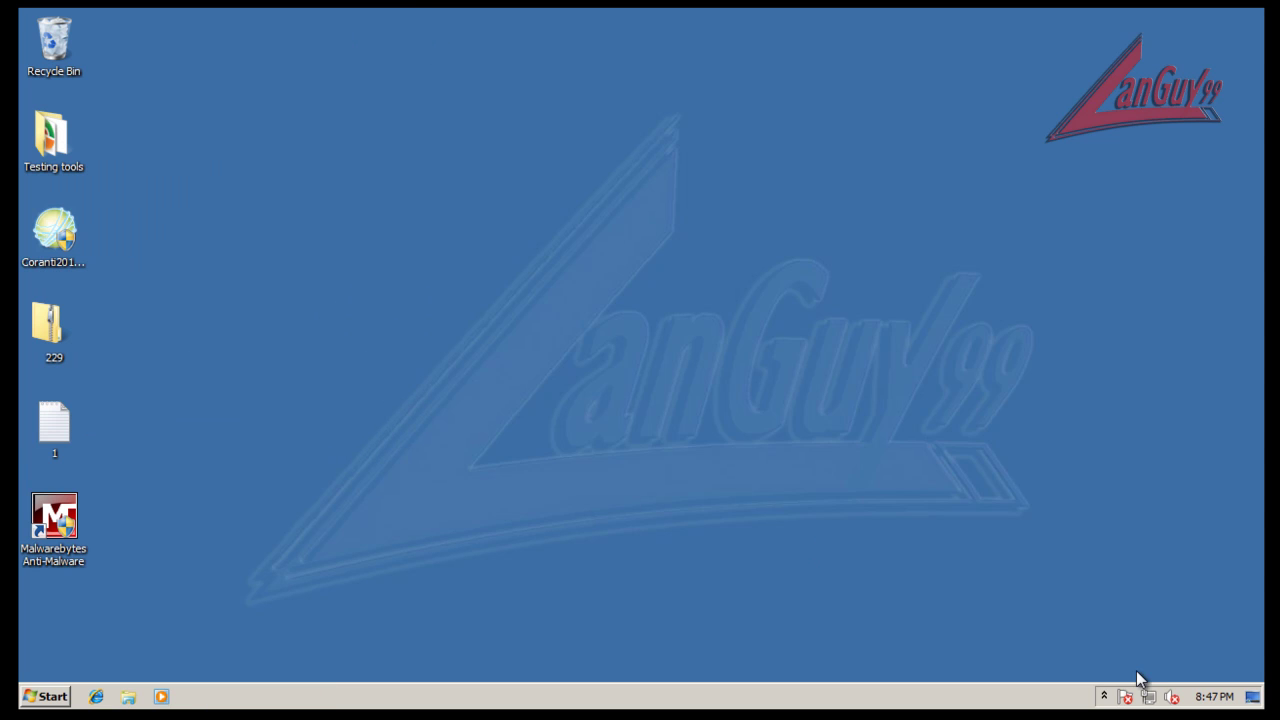
Open the Coranti 2012 control center from the running background programs and update its definitions database
click(1104, 696)
double_click(1087, 623)
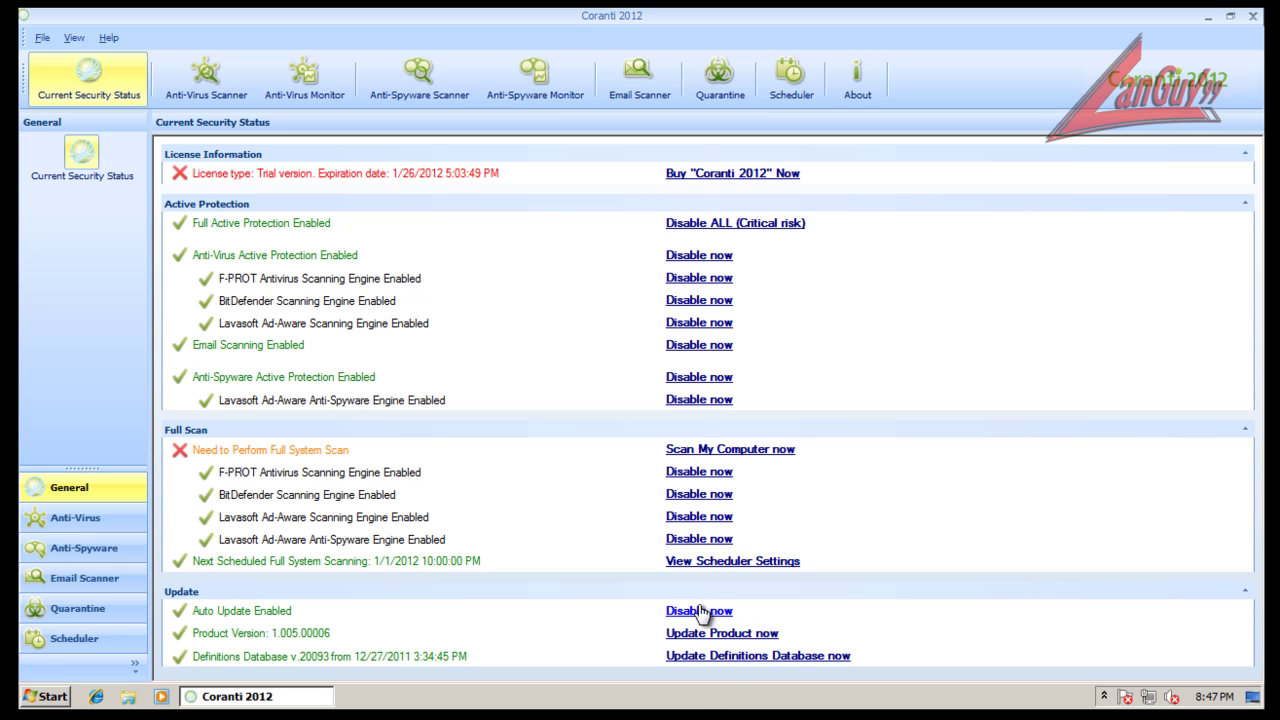
click(740, 656)
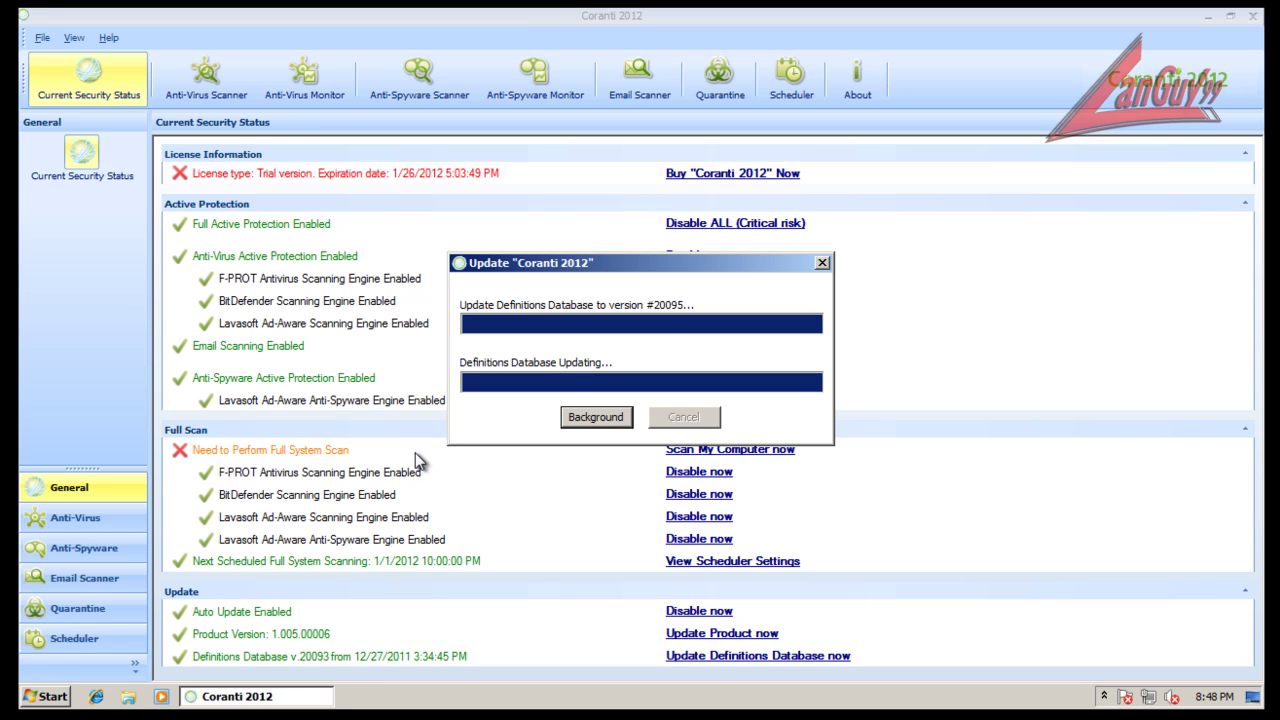
Switch to Windows Explorer and browse to the Coranti 2012 program folder under C:\Program Files\Coranti
click(32, 700)
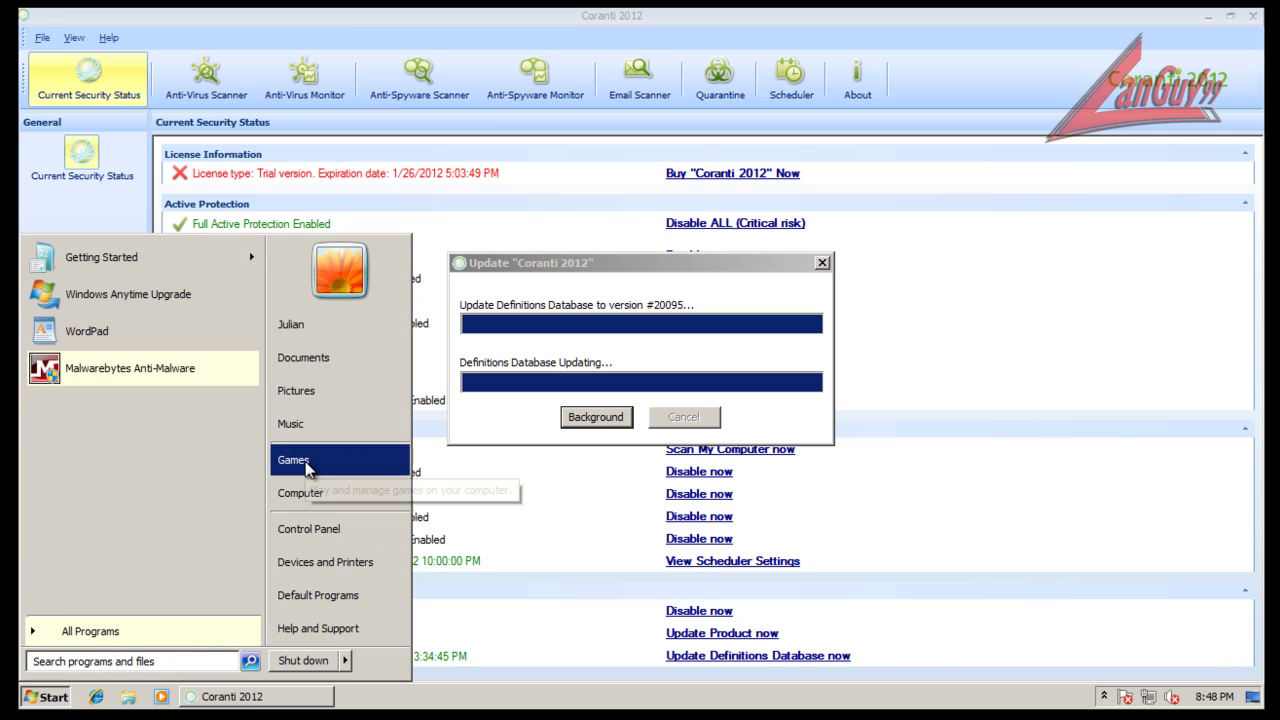
click(300, 493)
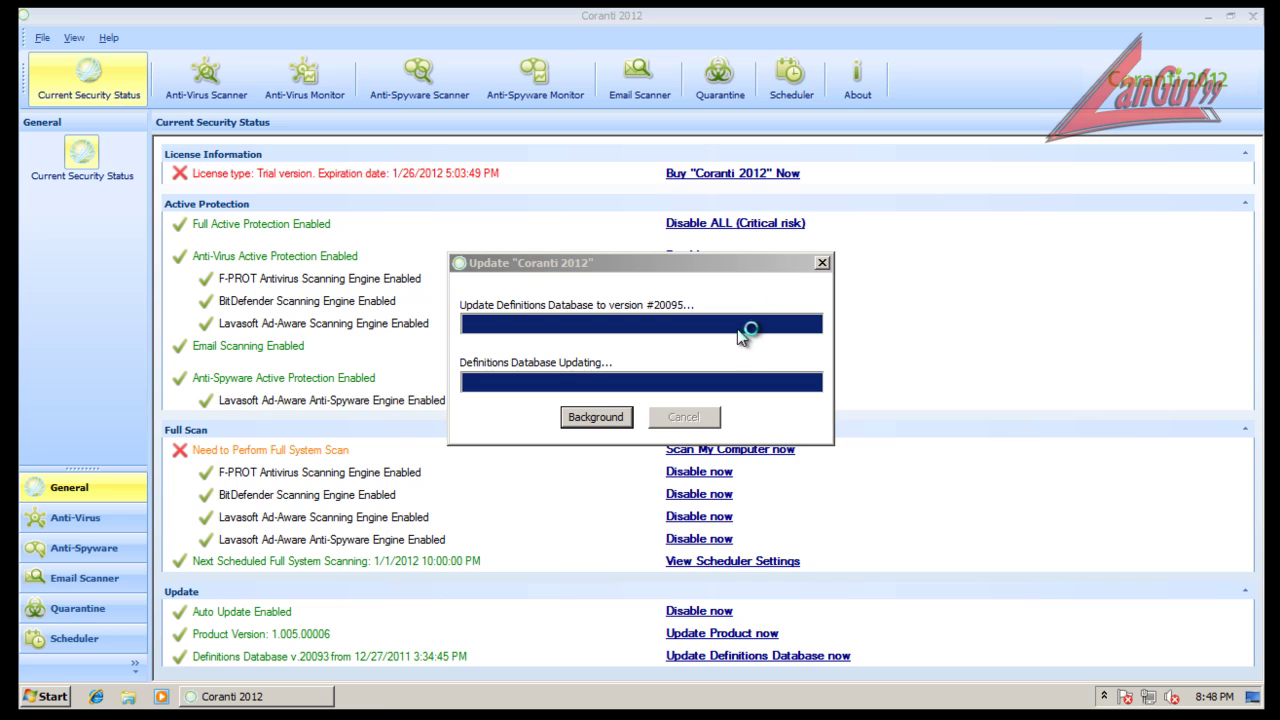
click(549, 212)
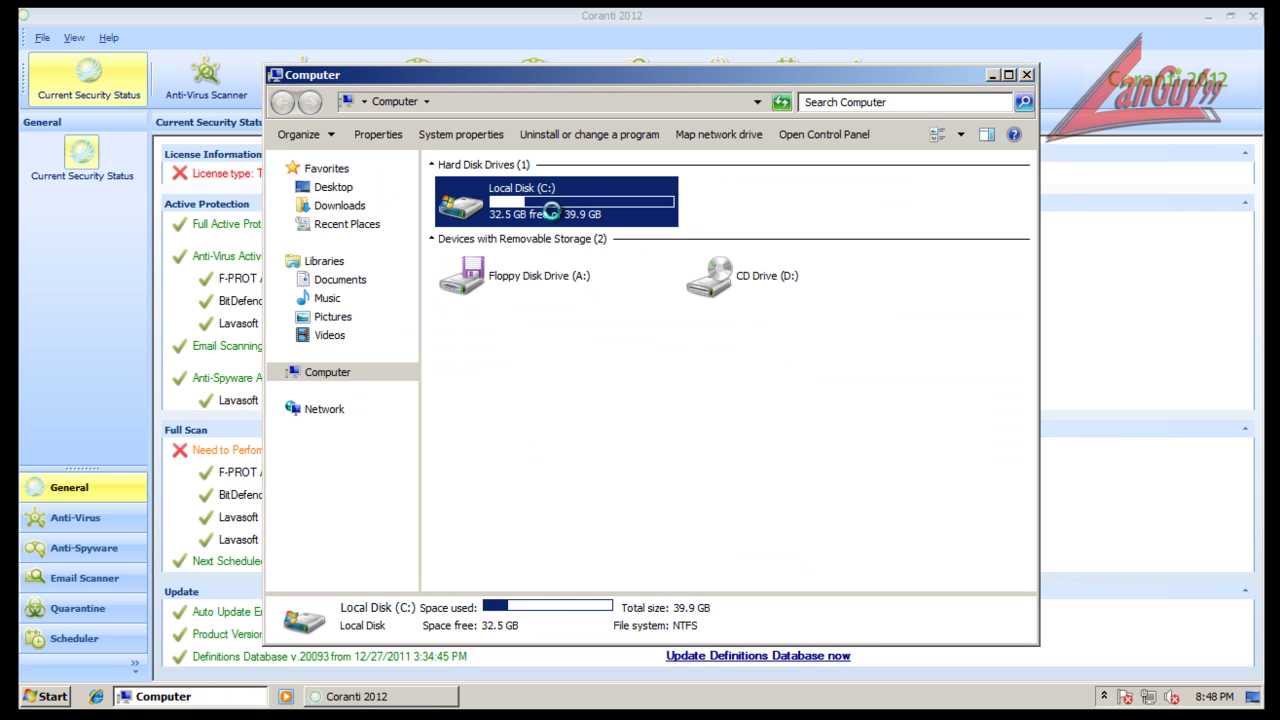
double_click(521, 214)
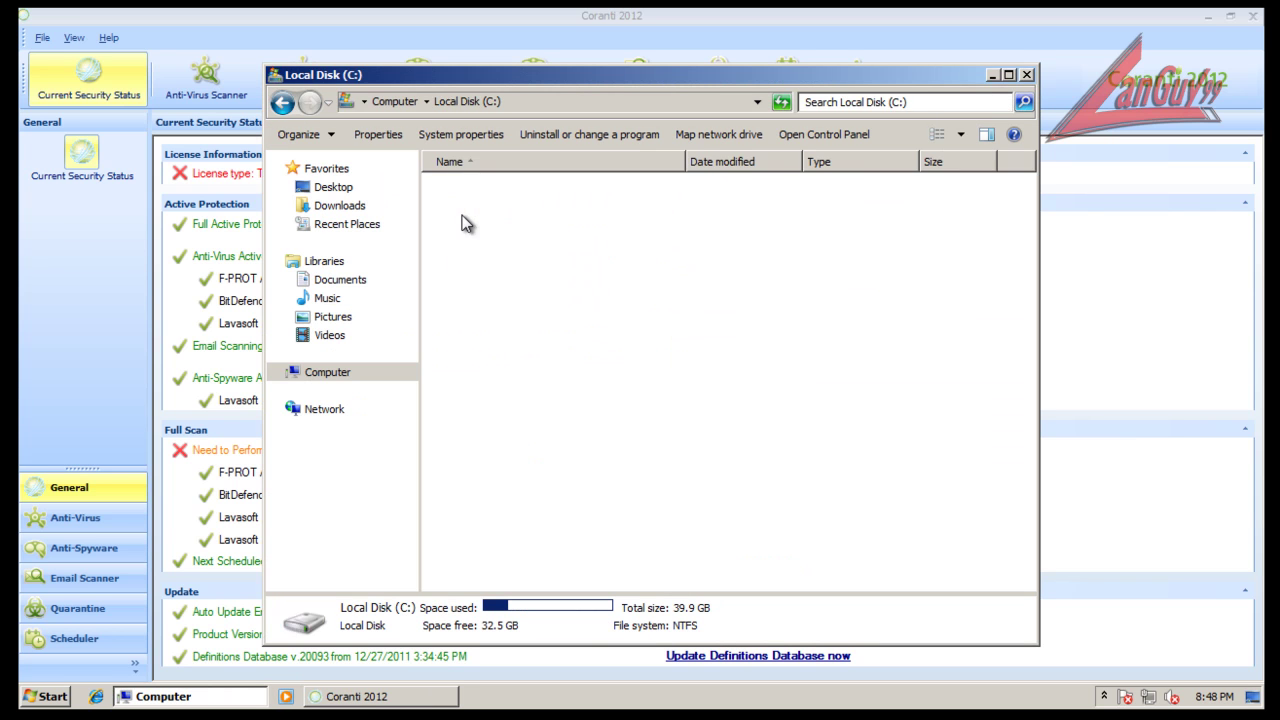
double_click(476, 216)
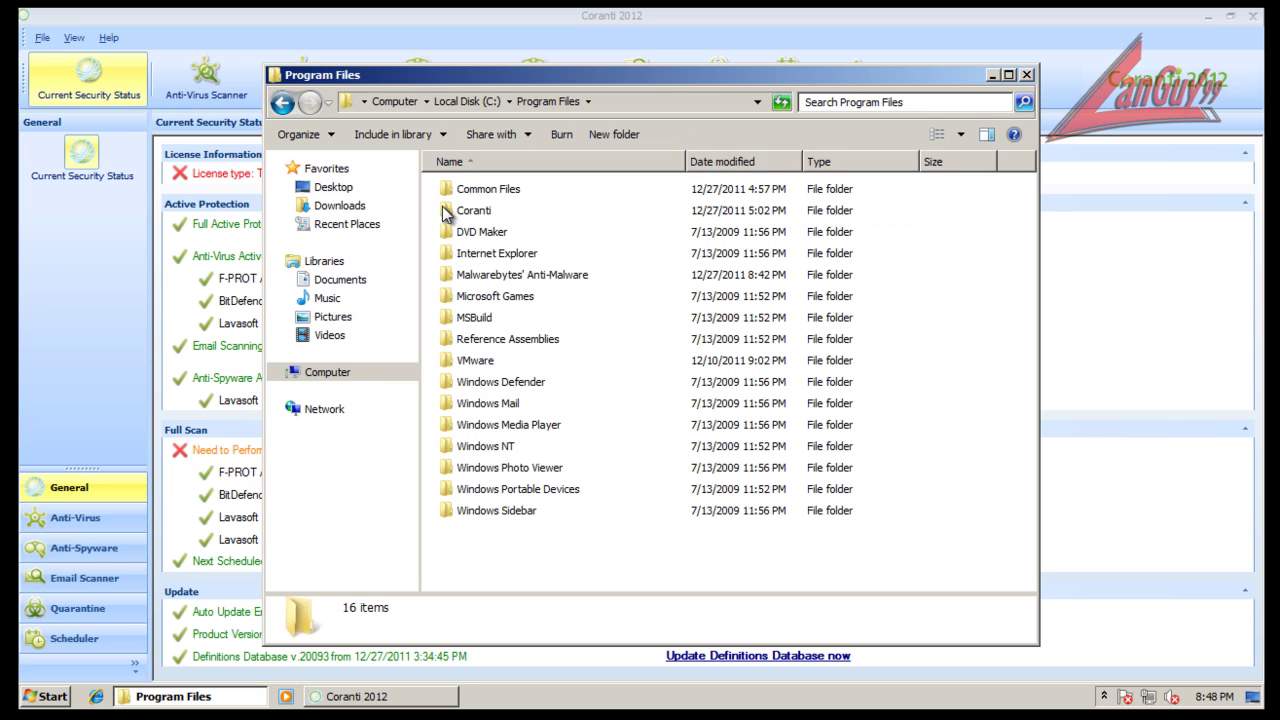
double_click(468, 213)
double_click(509, 196)
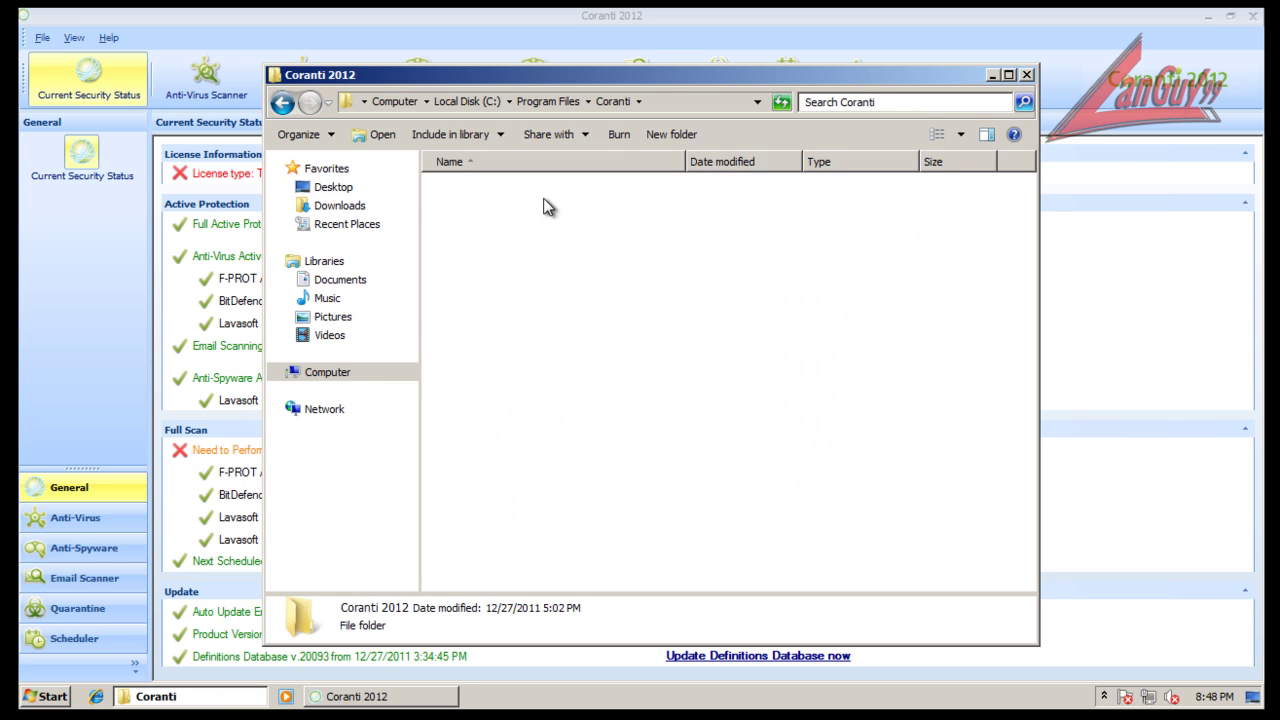
Check the Drivers subfolder of Coranti 2012 and go on to its Services subfolder
double_click(485, 192)
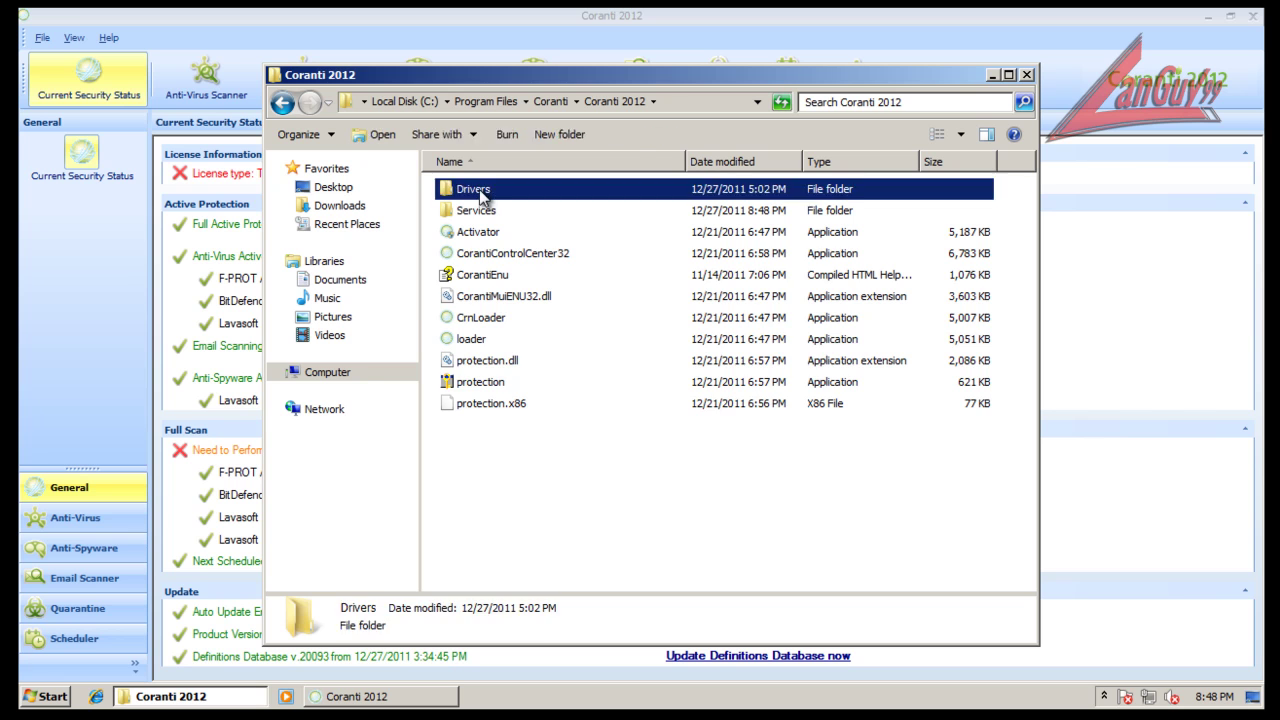
key(BackSpace)
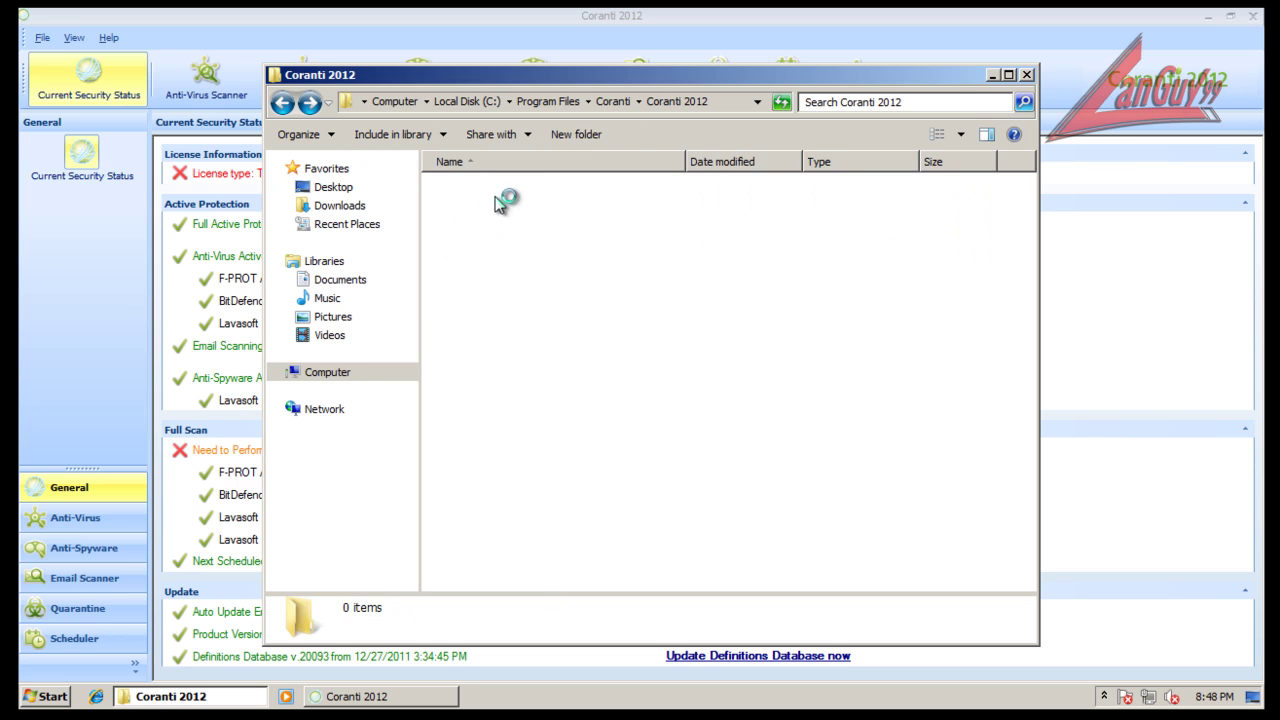
click(477, 211)
double_click(477, 211)
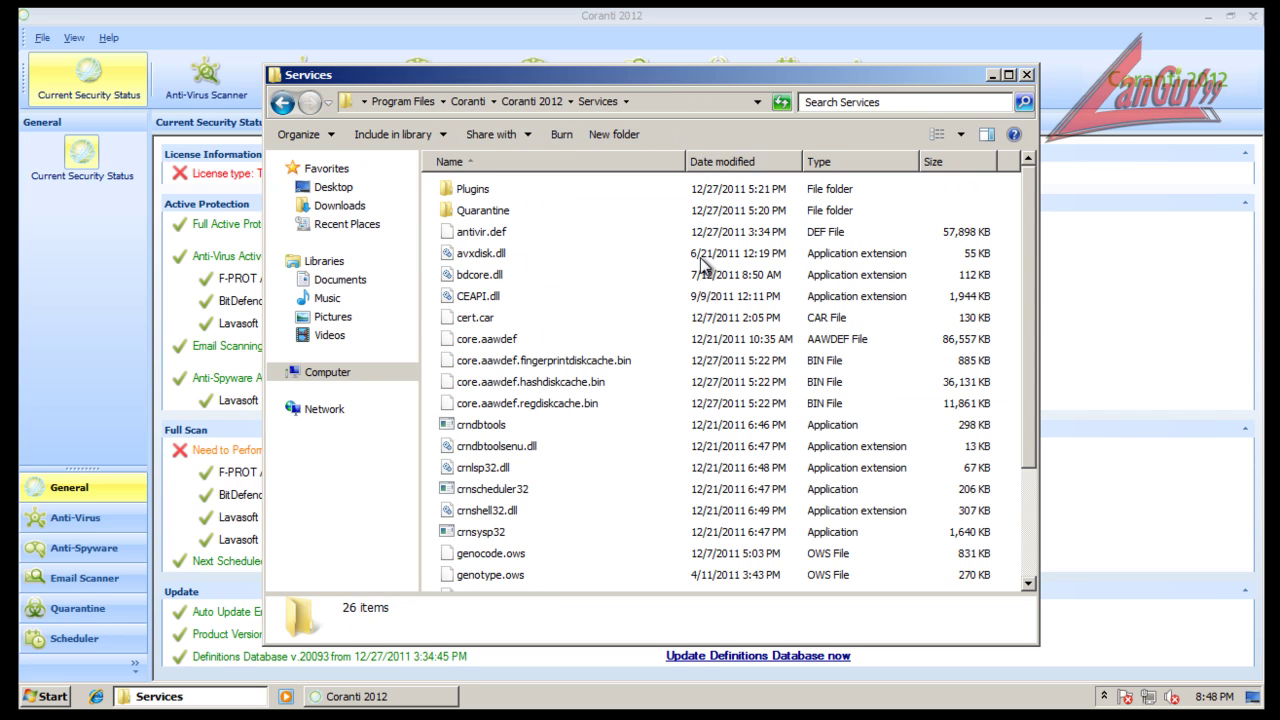
Examine the engine files in the Plugins subfolder of Services down to the end of the list, and leave the folder
click(466, 190)
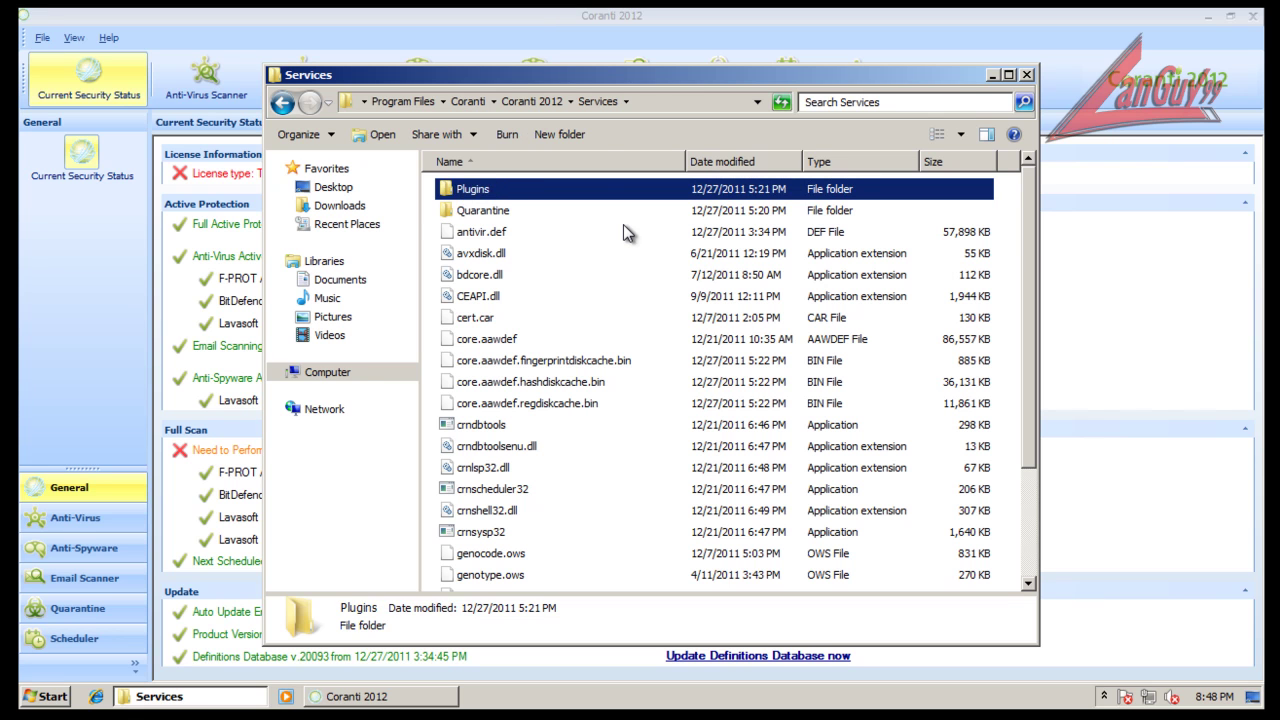
double_click(450, 190)
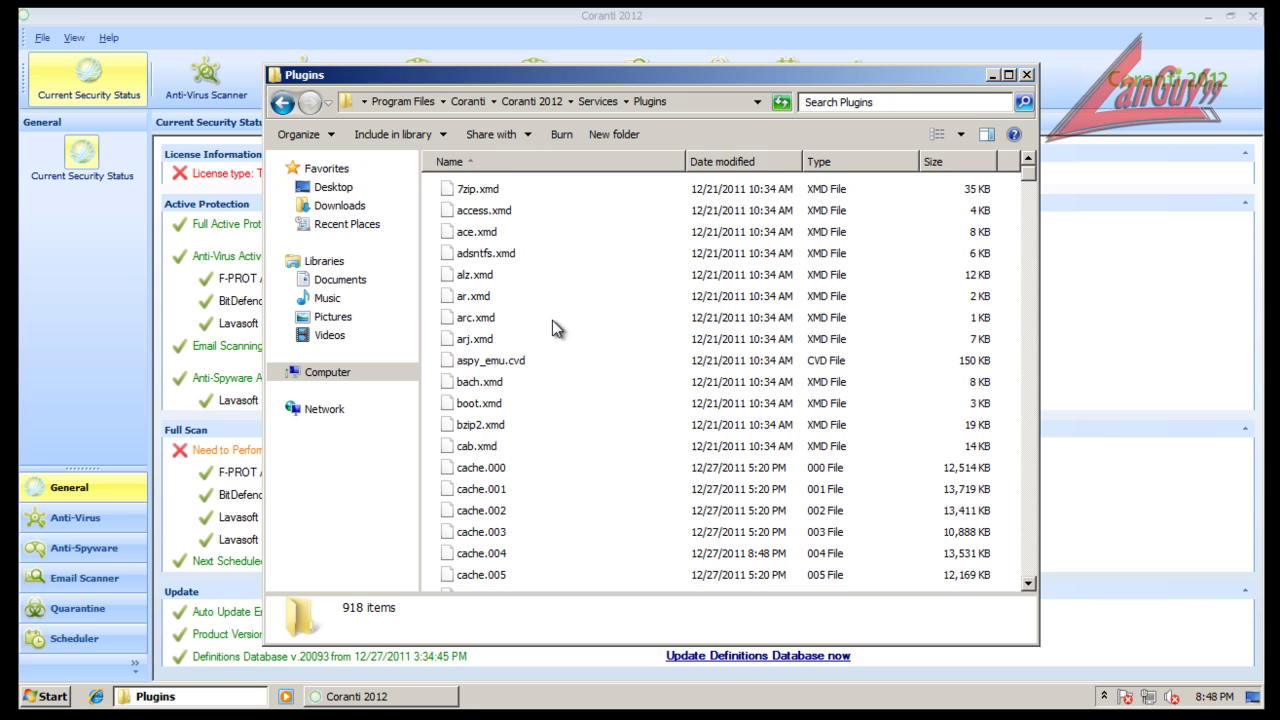
scroll(552, 320, down, 1)
drag(1028, 176, 1042, 588)
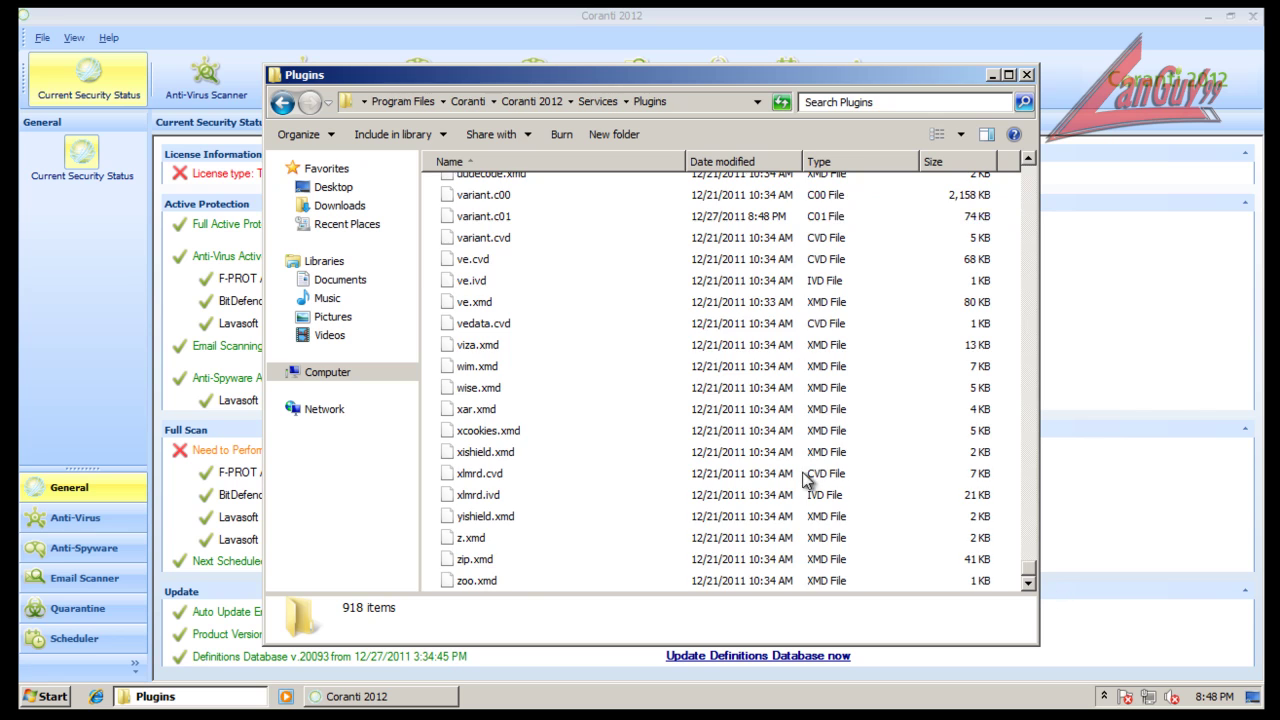
key(BackSpace)
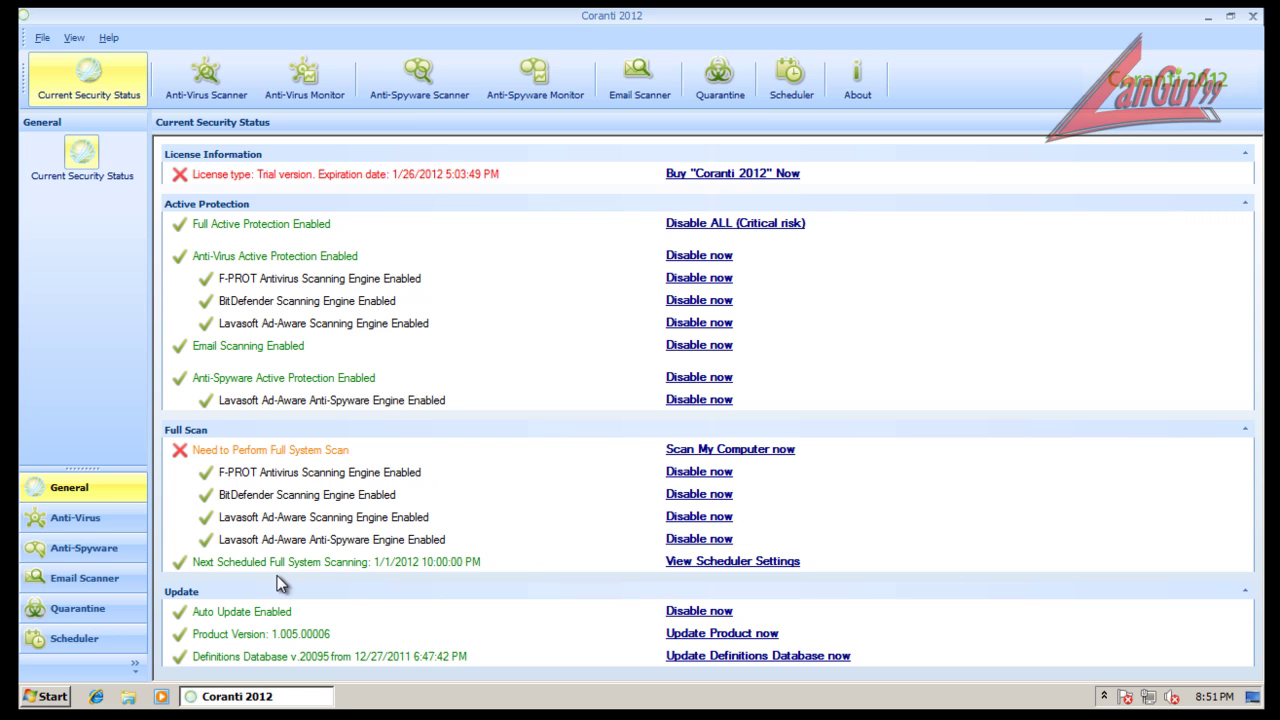
Review Coranti's Anti-Virus section, covering the scanner, monitor and logs pages, and return to the Anti-Virus Scanner page
click(71, 519)
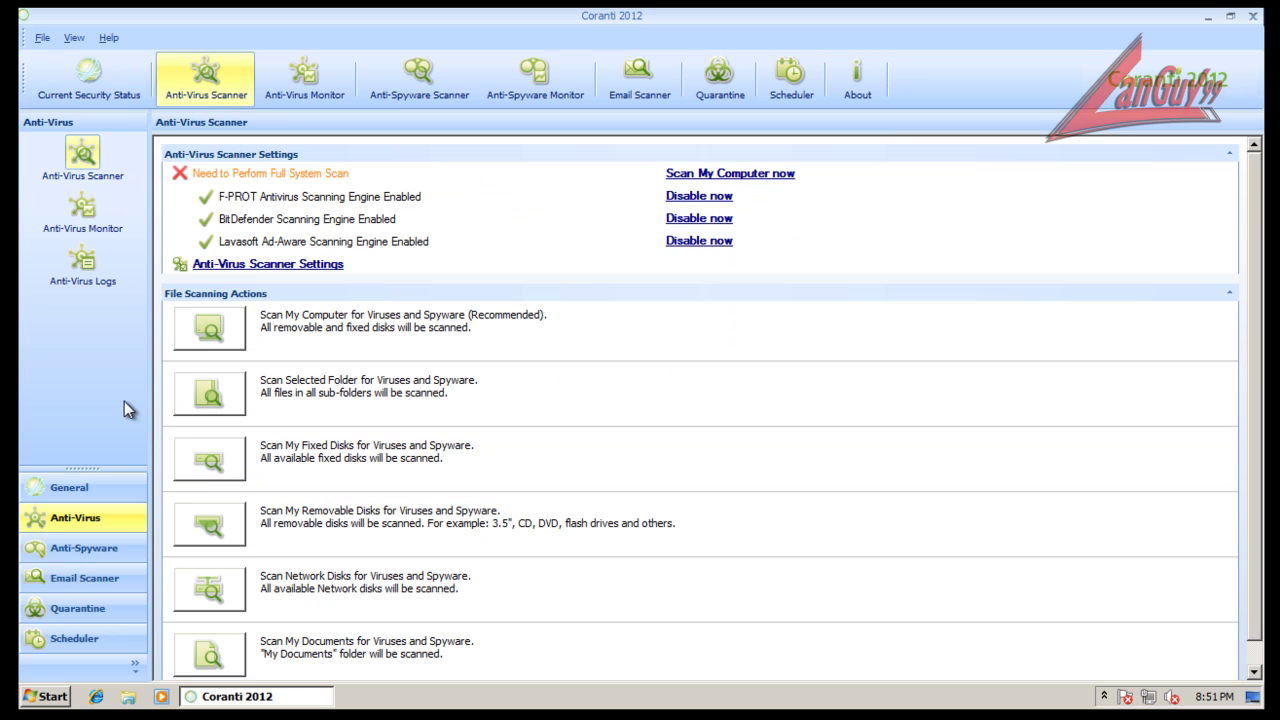
click(76, 216)
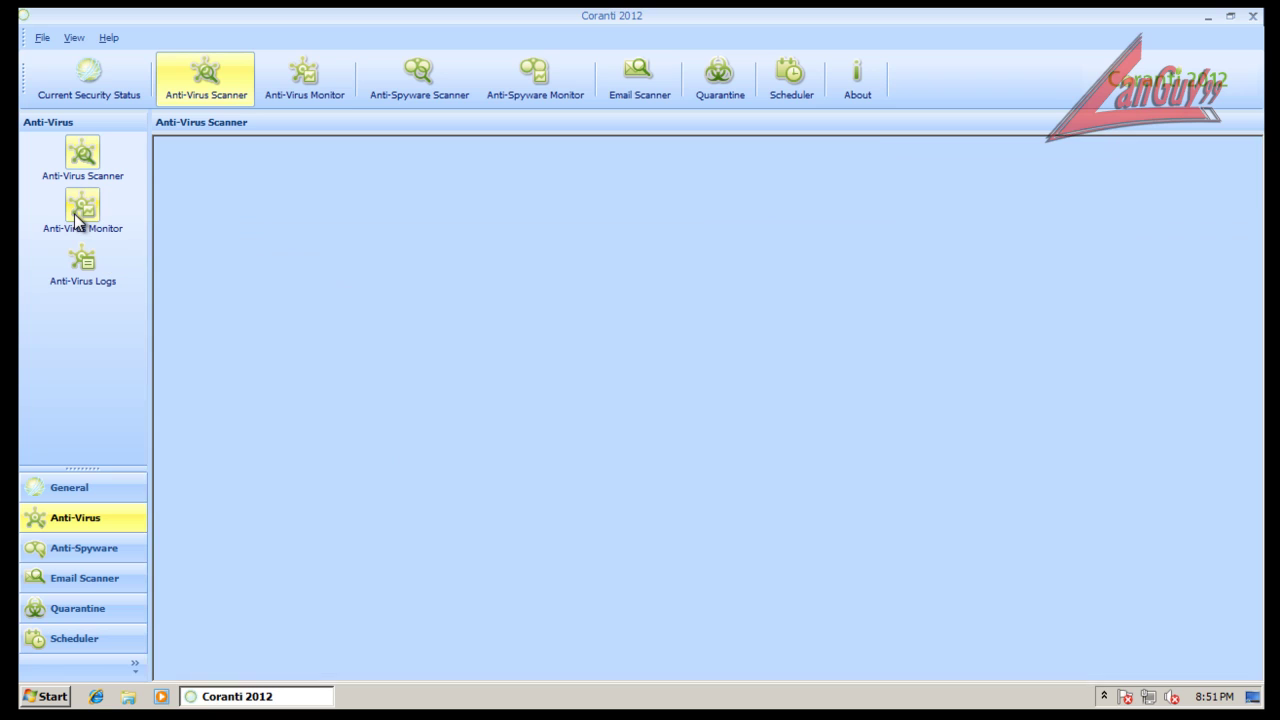
click(96, 260)
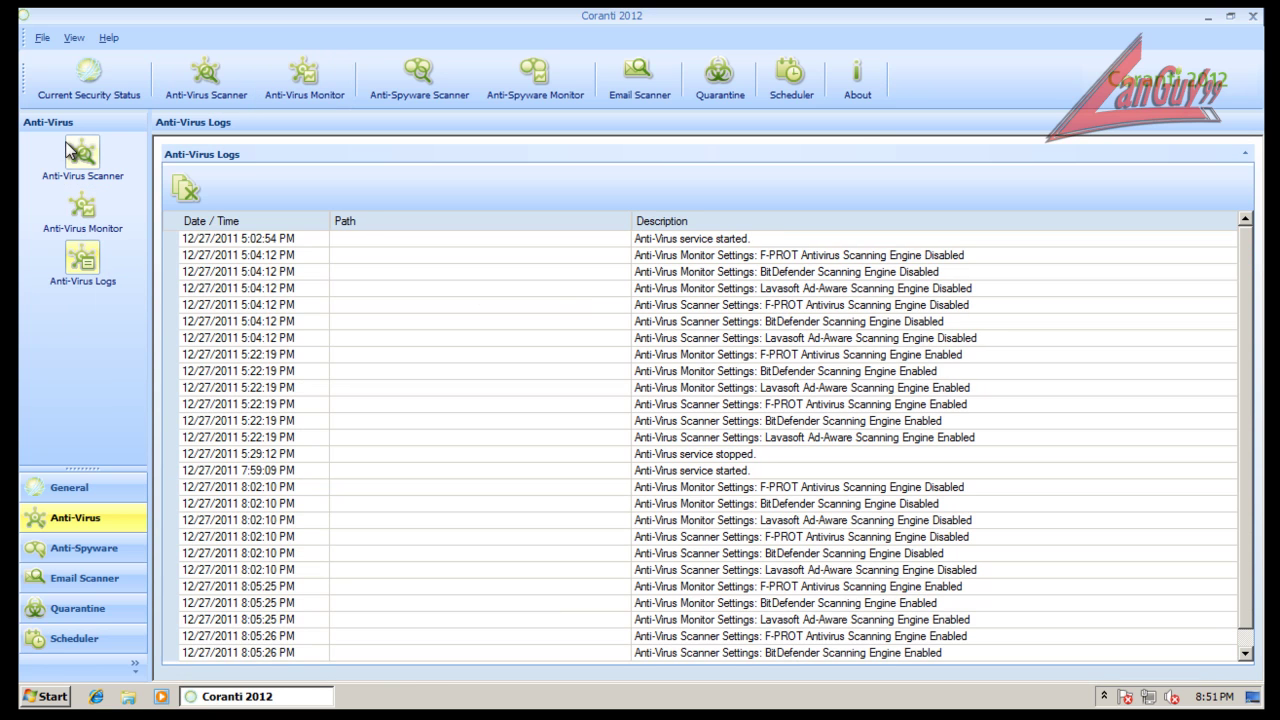
click(77, 158)
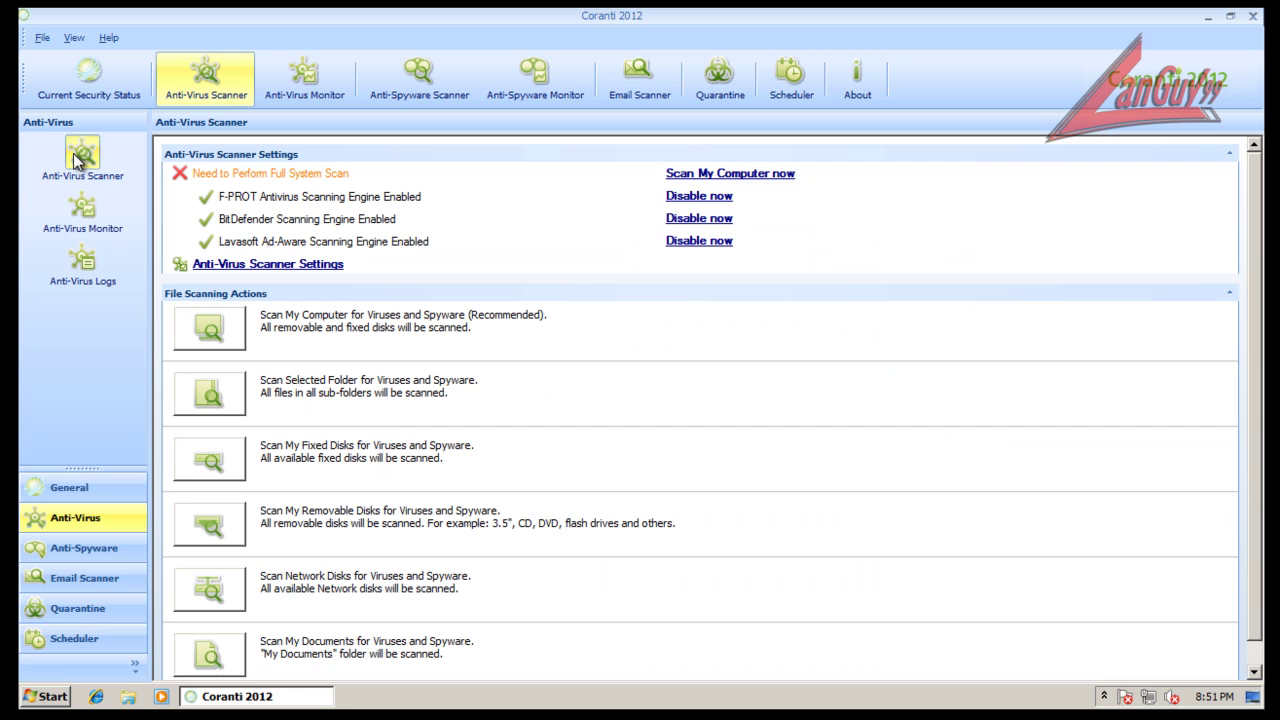
Review the Anti-Spyware, Email Scanner, Quarantine and Scheduler sections, including the navigation pane's display options
click(92, 550)
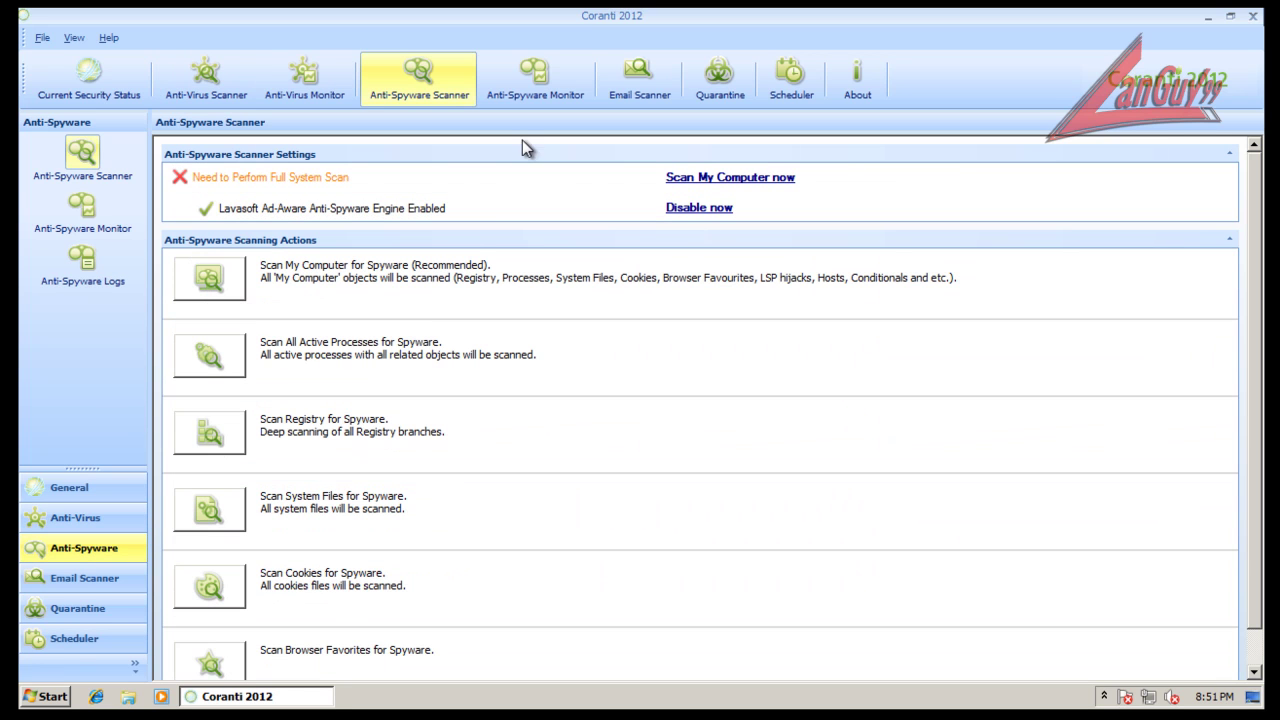
click(90, 580)
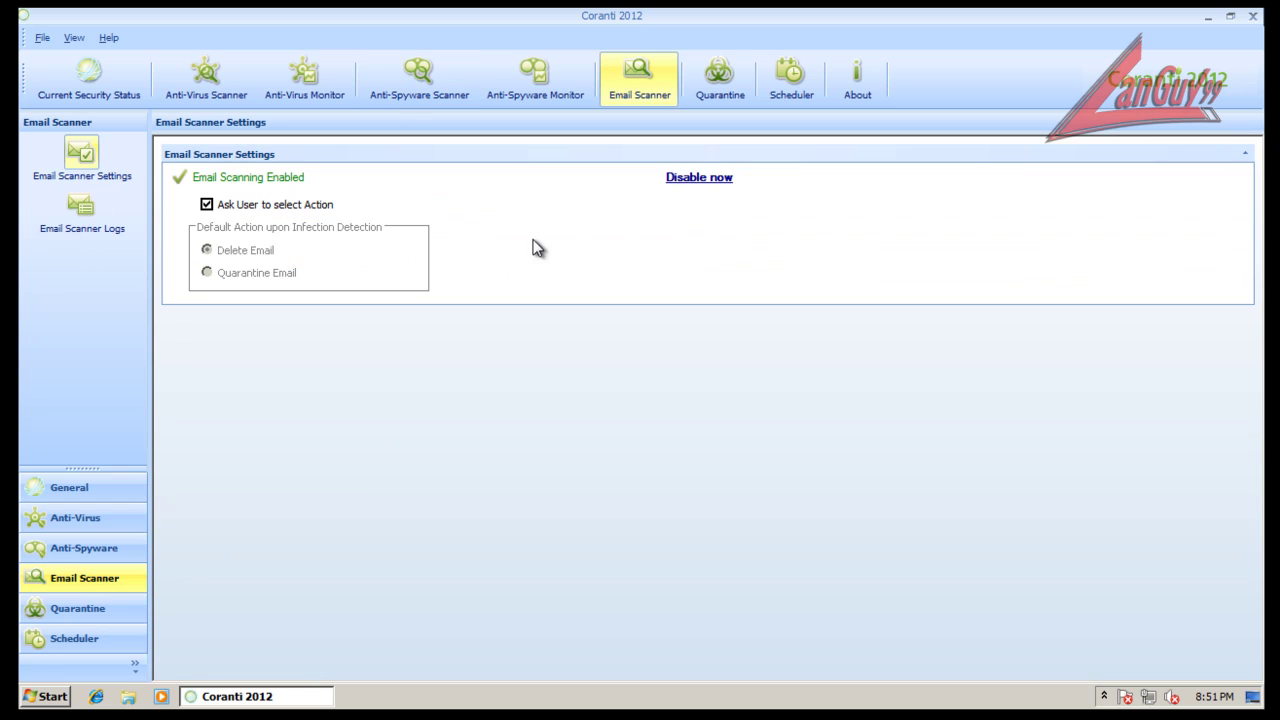
click(80, 608)
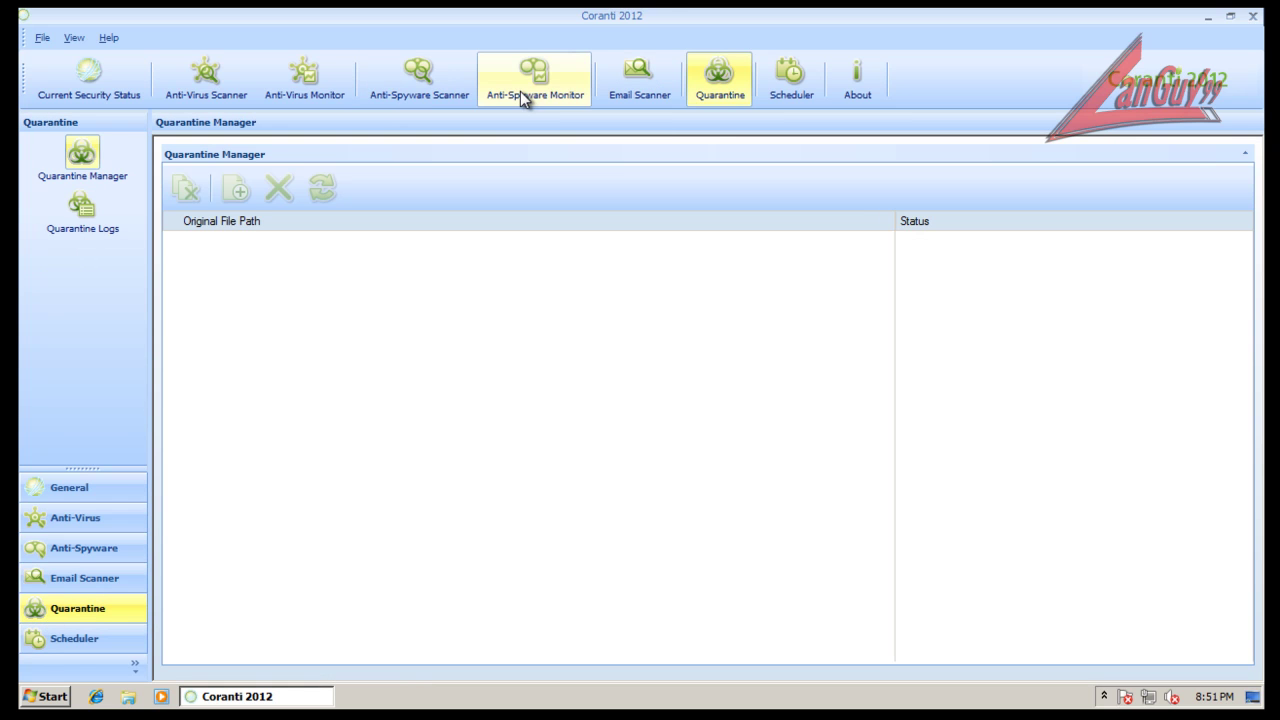
click(70, 638)
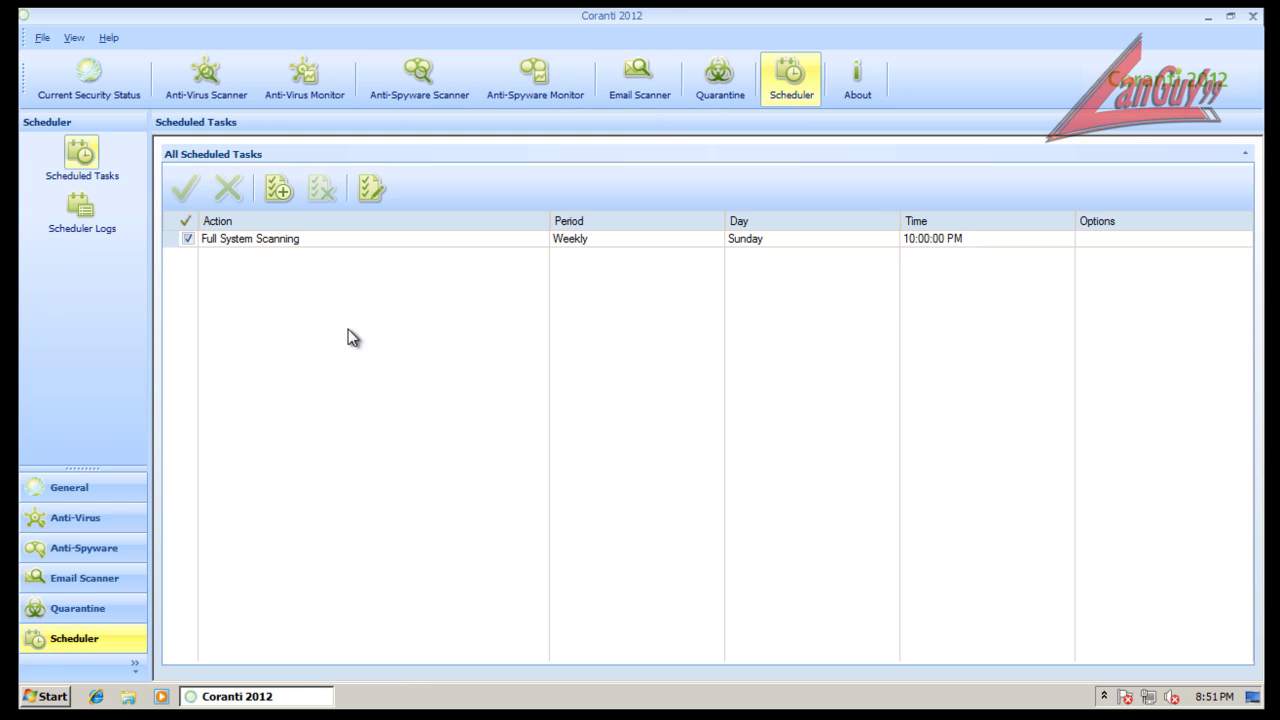
click(134, 664)
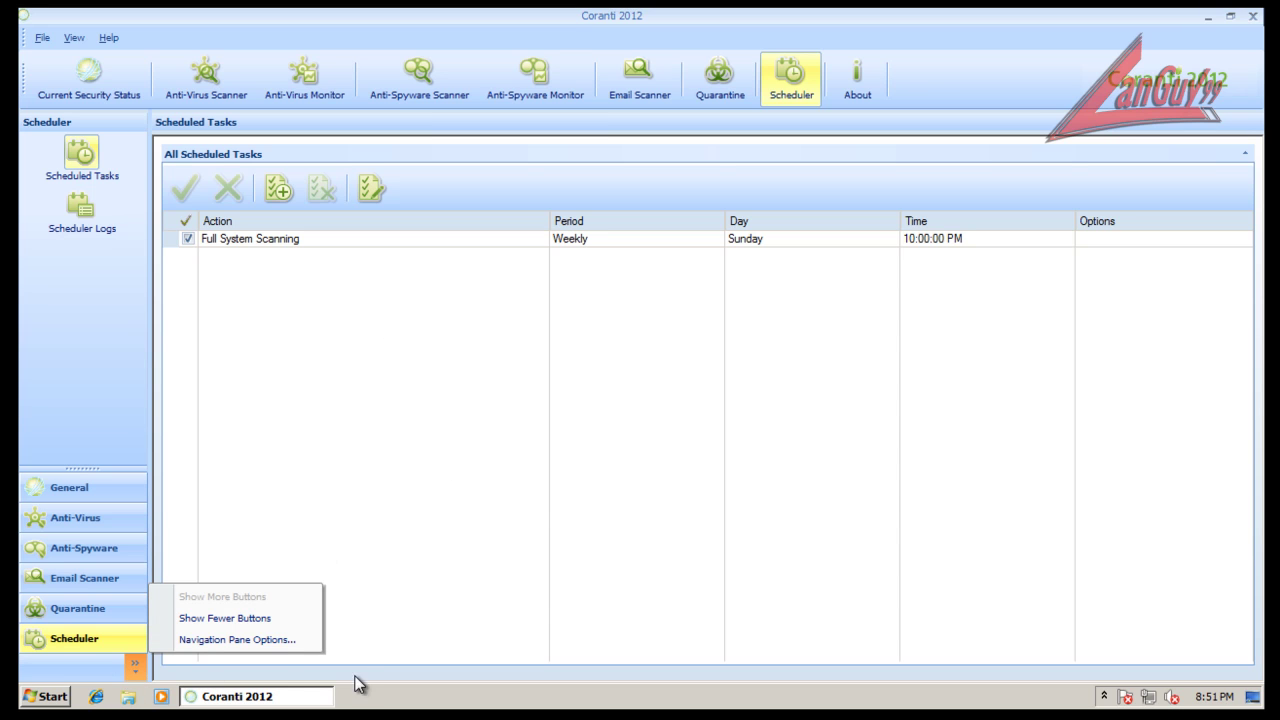
click(346, 14)
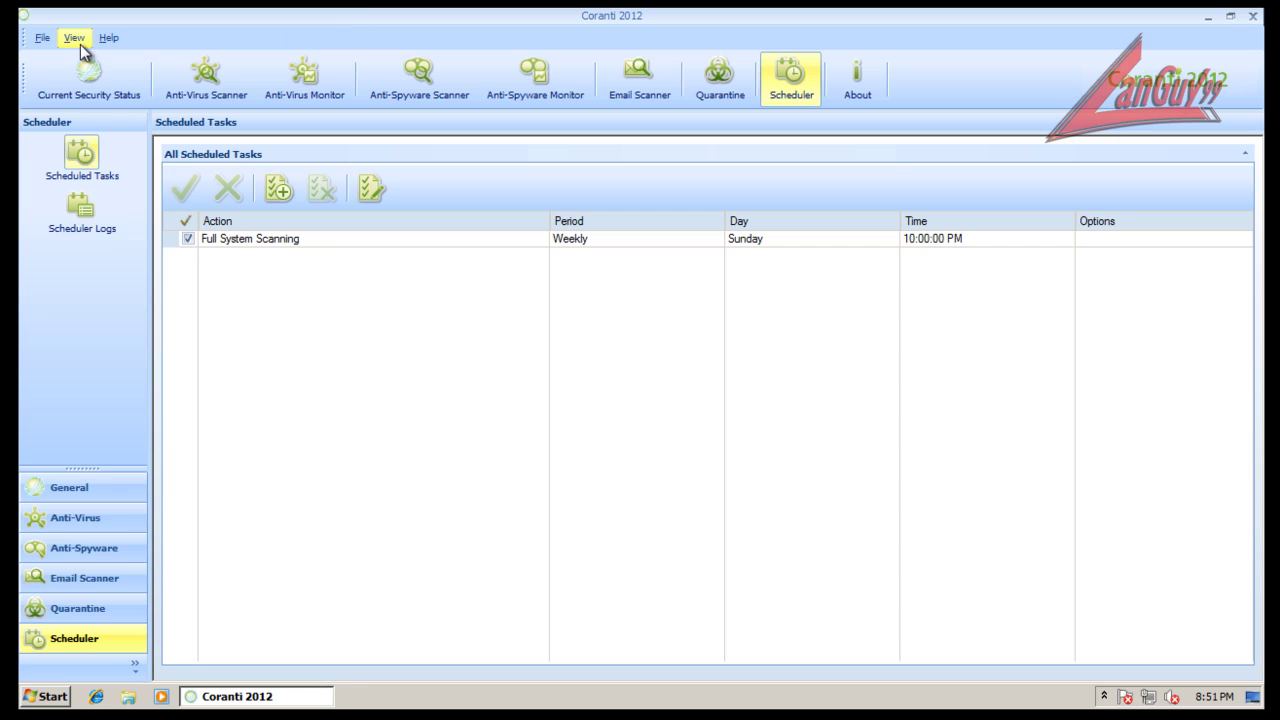
Review Coranti's File and View commands and its About information, and close the program window
click(41, 41)
mouse_move(70, 38)
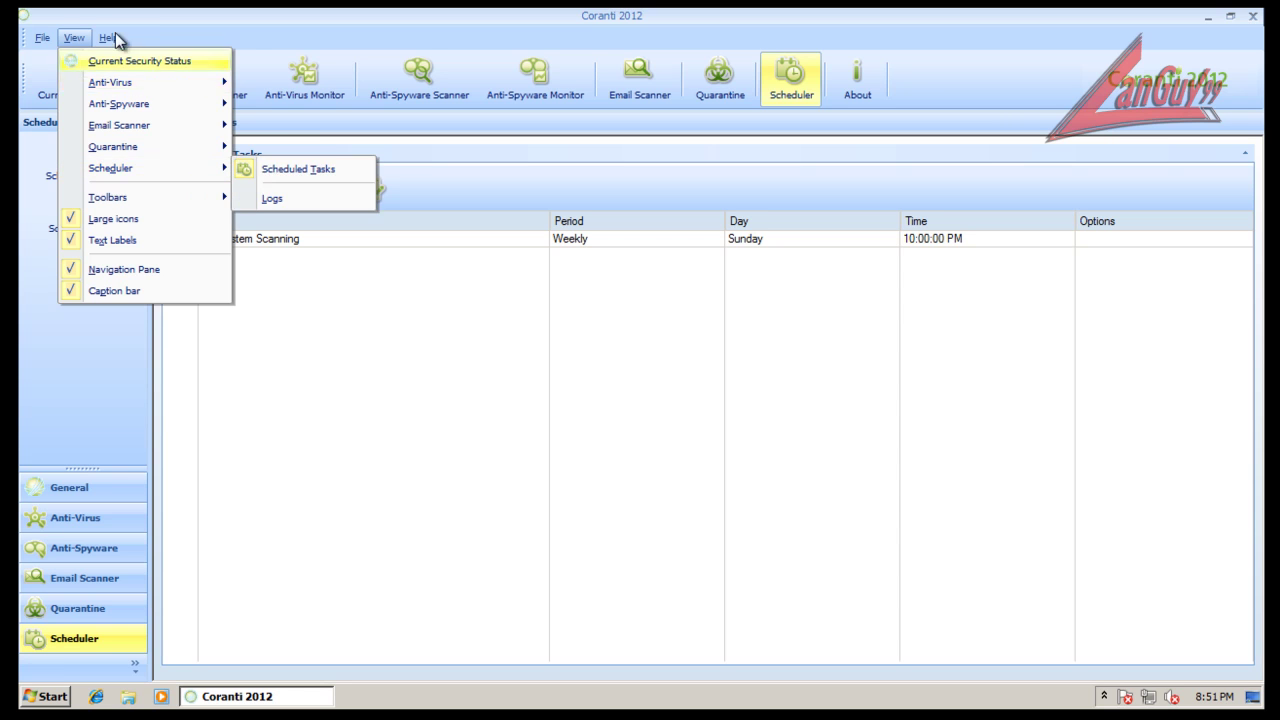
click(575, 38)
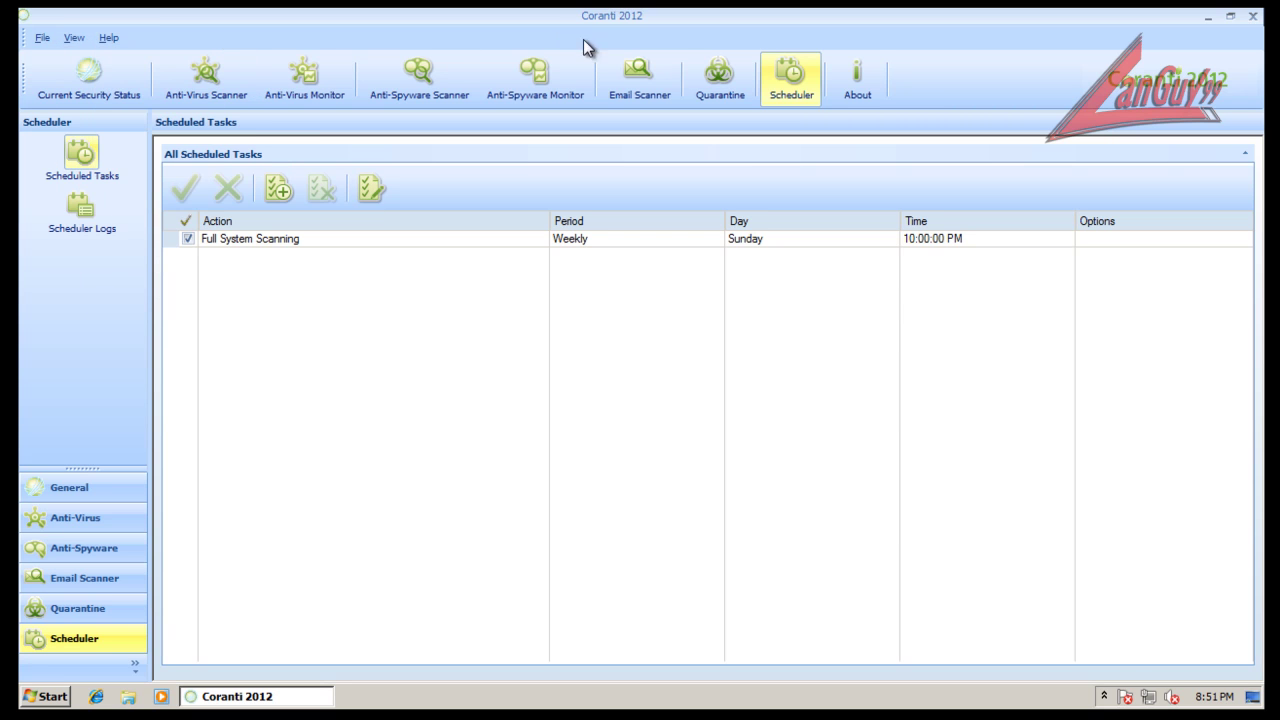
click(862, 80)
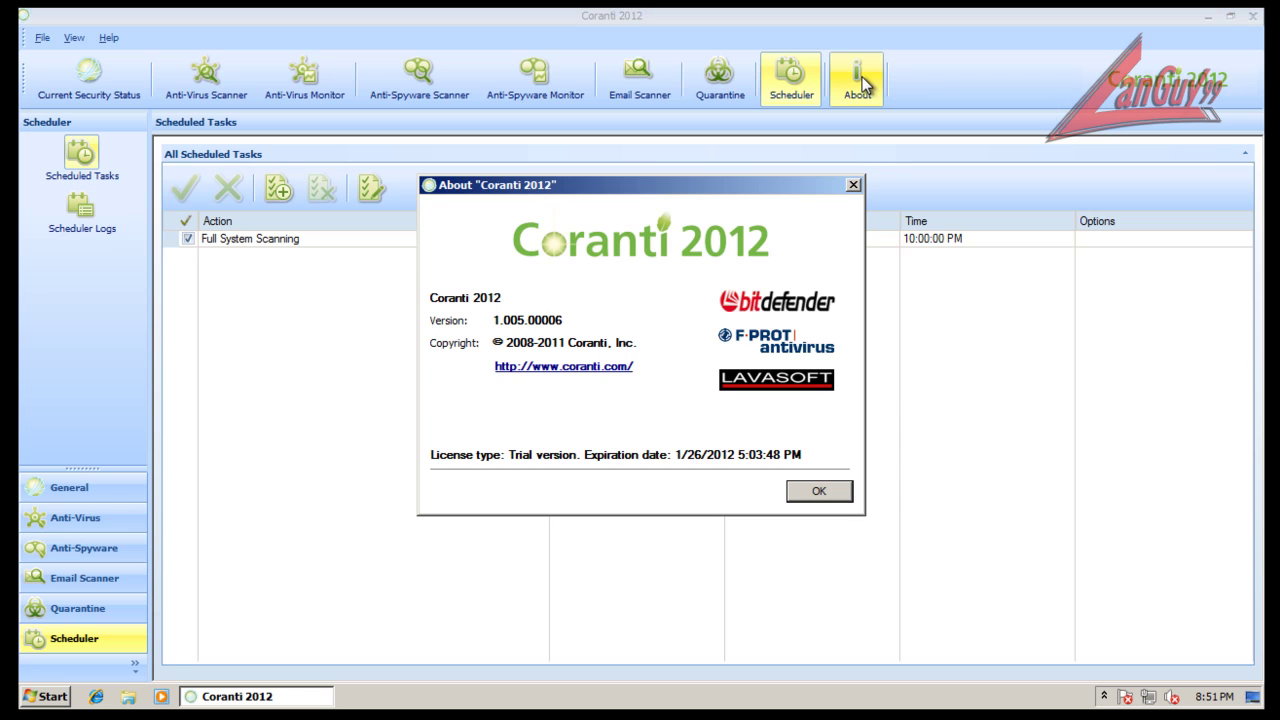
click(853, 186)
click(1252, 16)
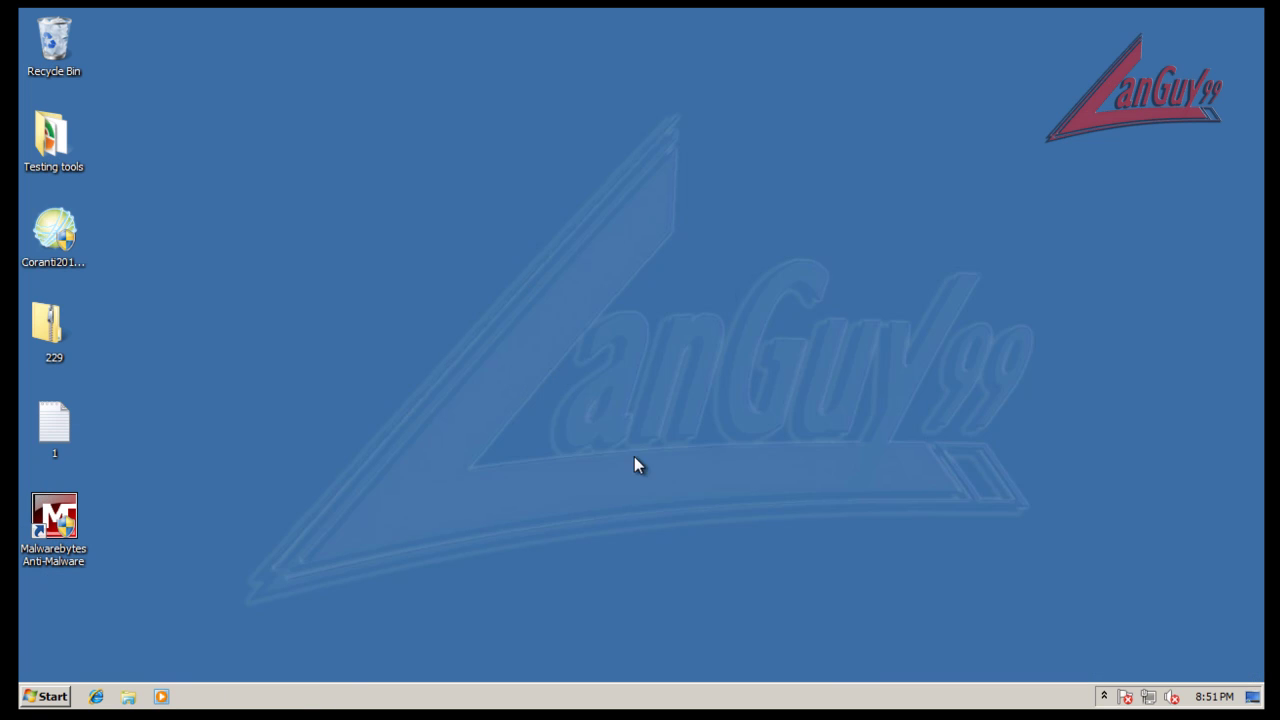
Open Internet Explorer alongside the desktop text file 1, and copy the file's first link, ending in titulo-2011-3872-12.pdf.exe
click(101, 697)
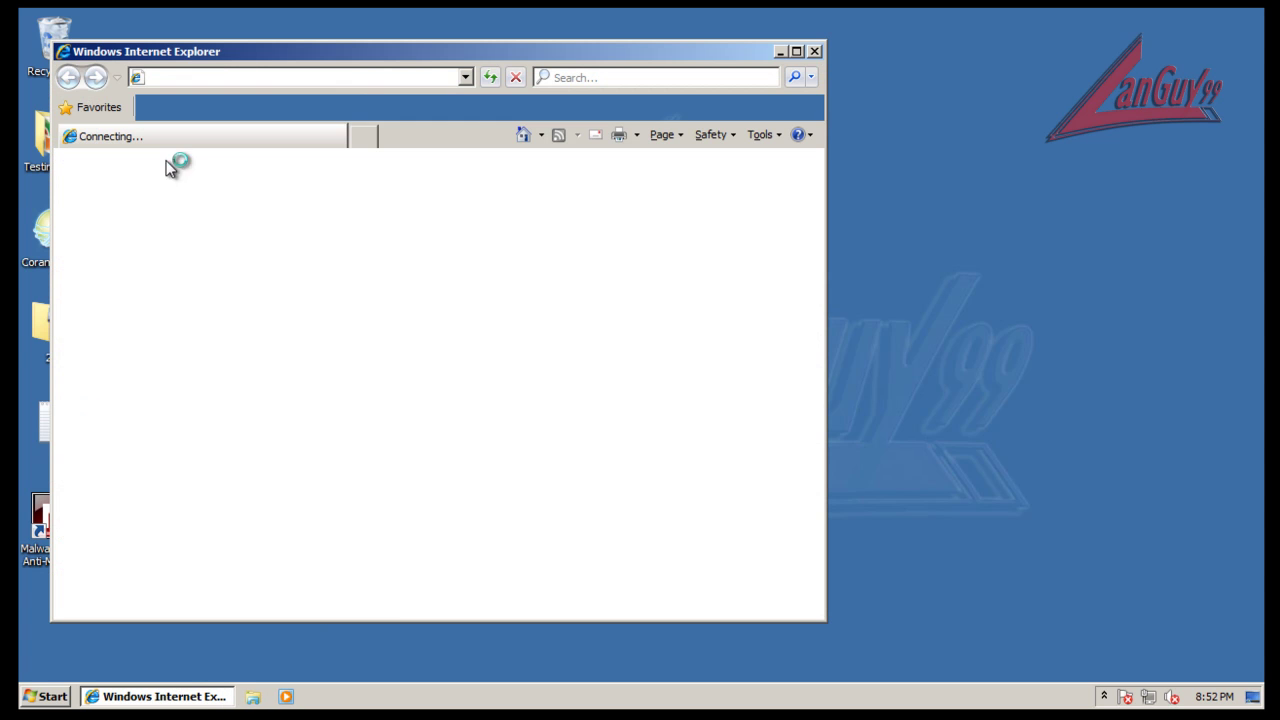
drag(265, 52, 667, 40)
click(62, 425)
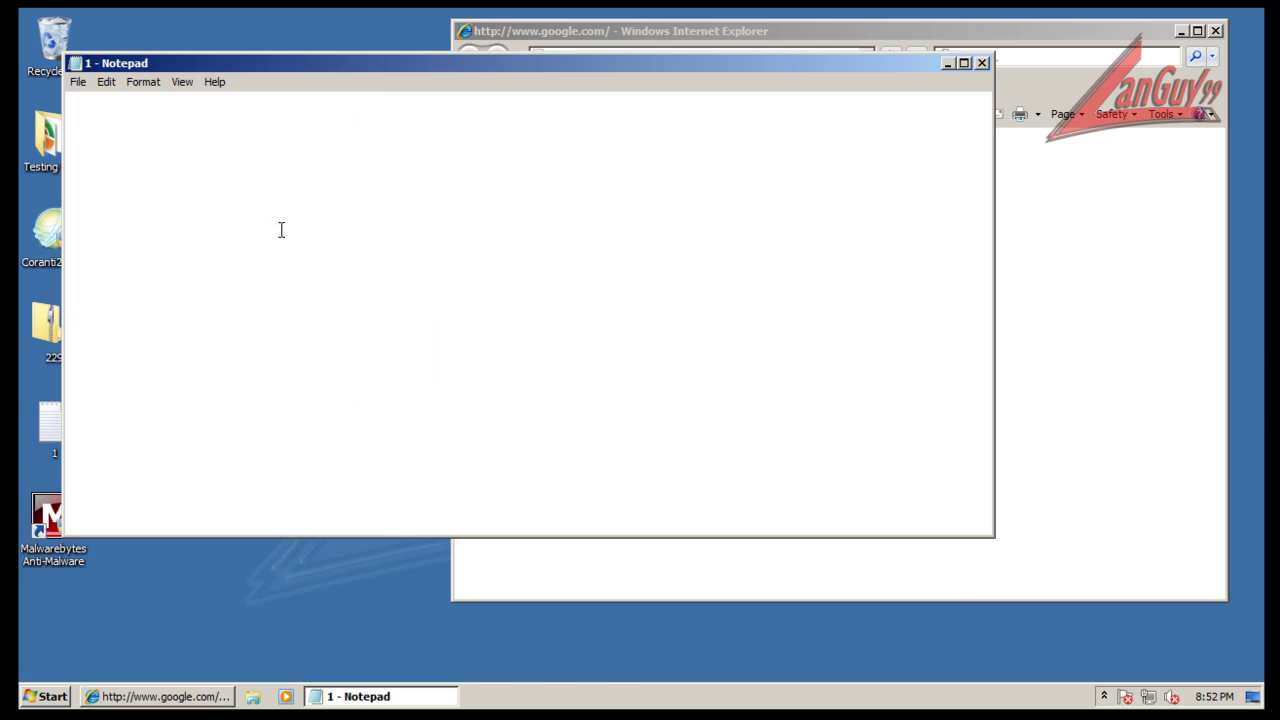
drag(374, 63, 351, 330)
drag(663, 370, 20, 362)
key(ctrl+c)
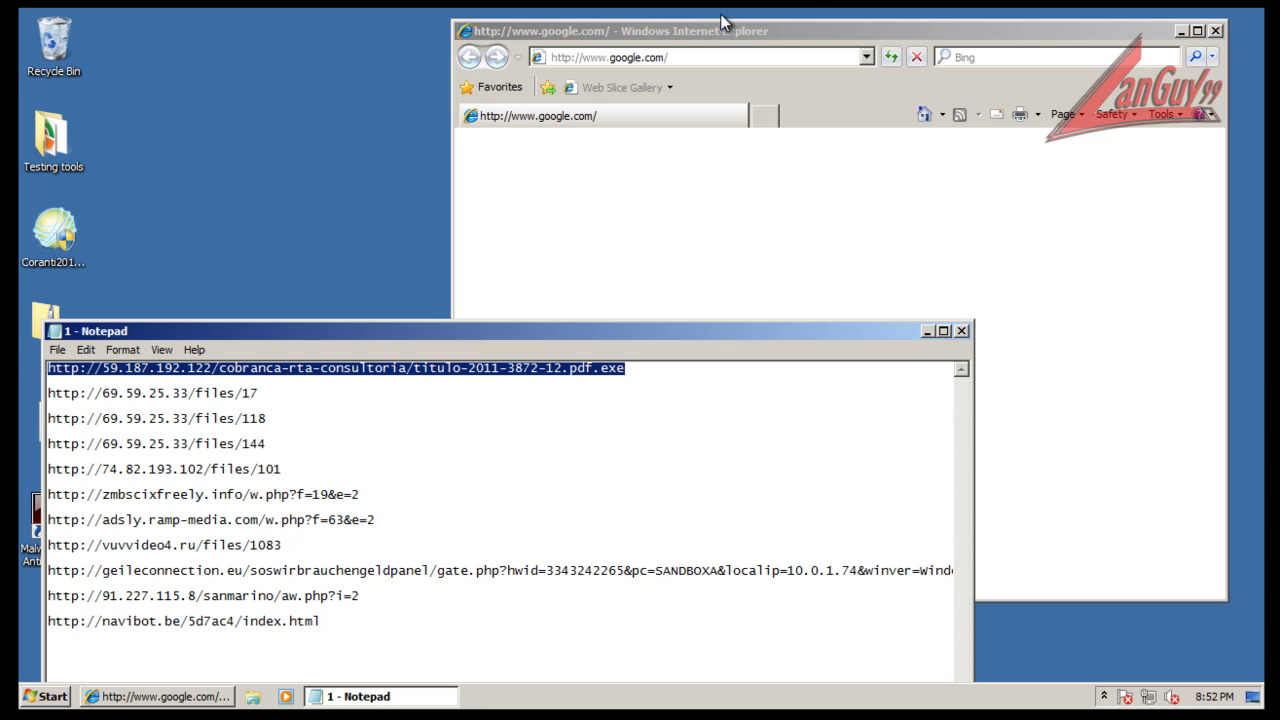
Postpone the Internet Explorer 8 setup and close the extra Microsoft welcome tab, leaving only the Google page open
click(759, 28)
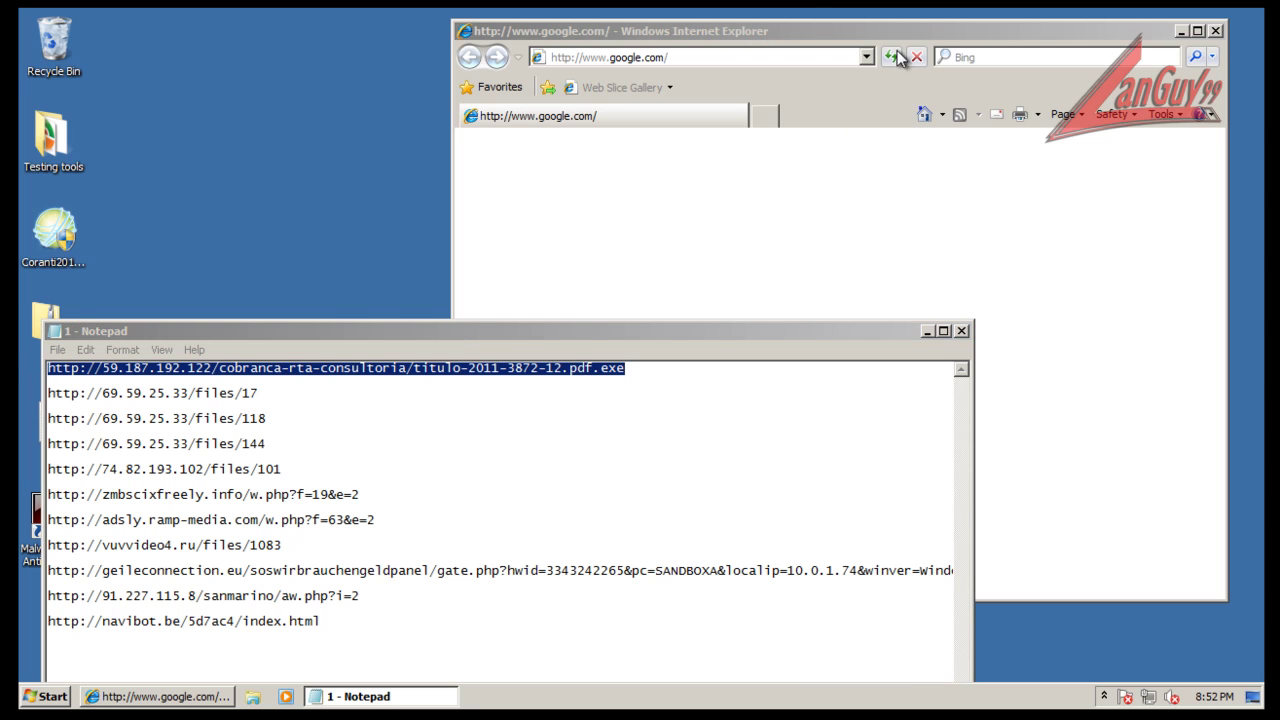
click(826, 38)
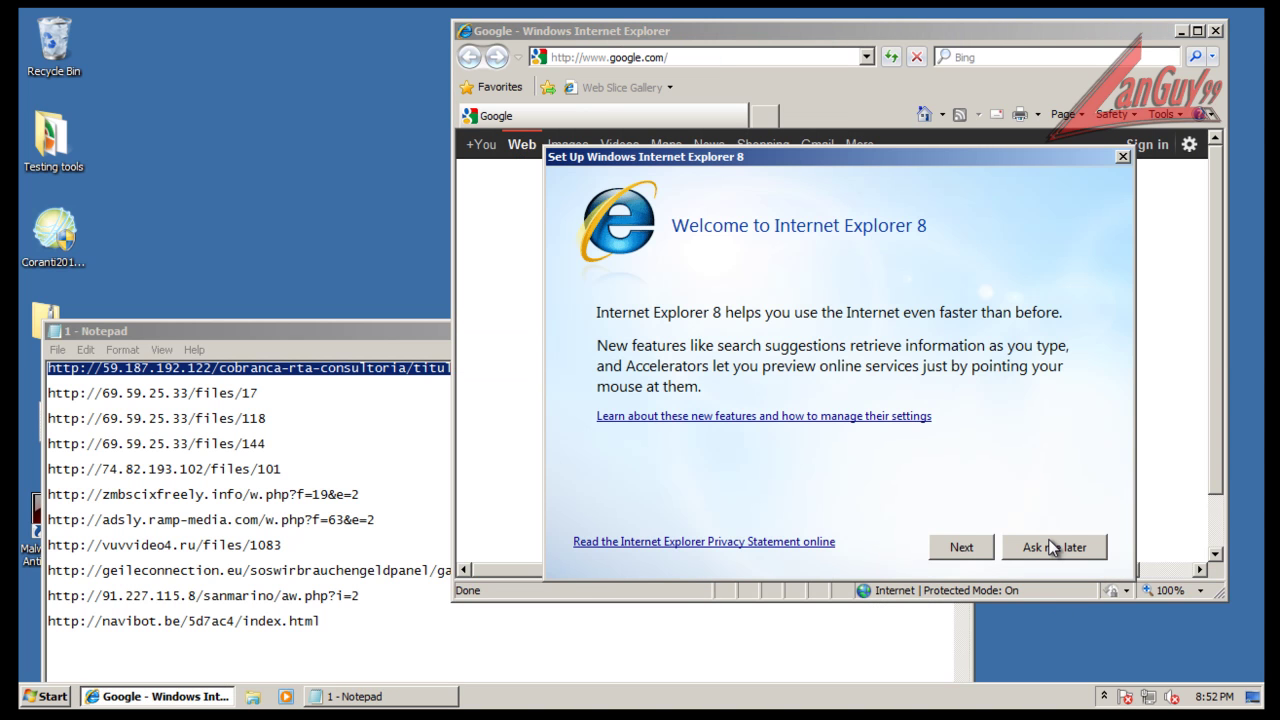
click(1058, 543)
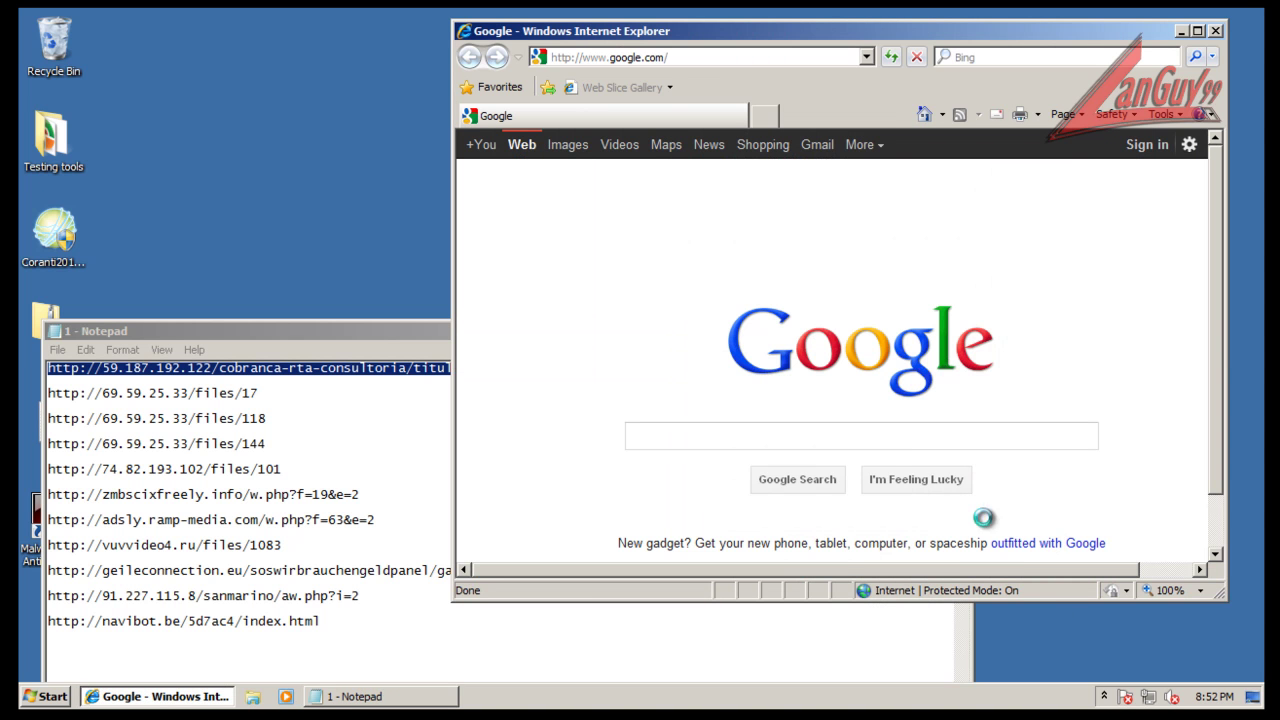
click(761, 58)
key(alt+Return)
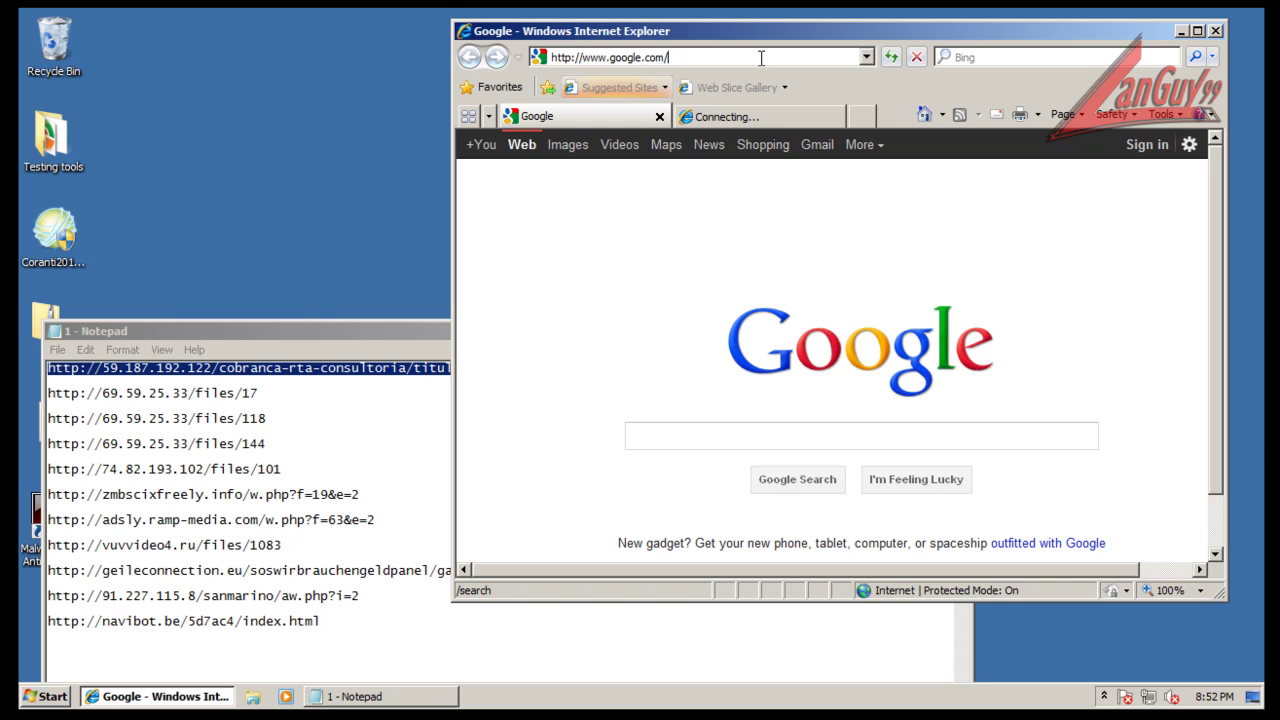
click(830, 119)
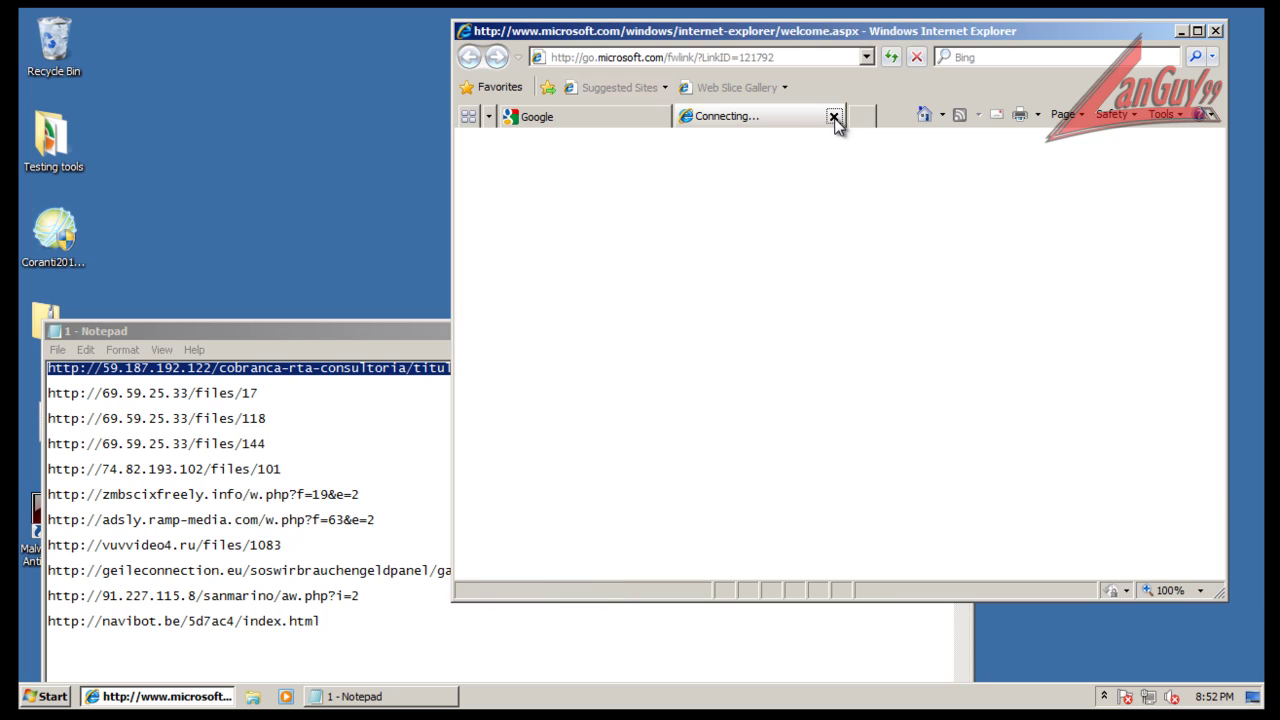
click(834, 117)
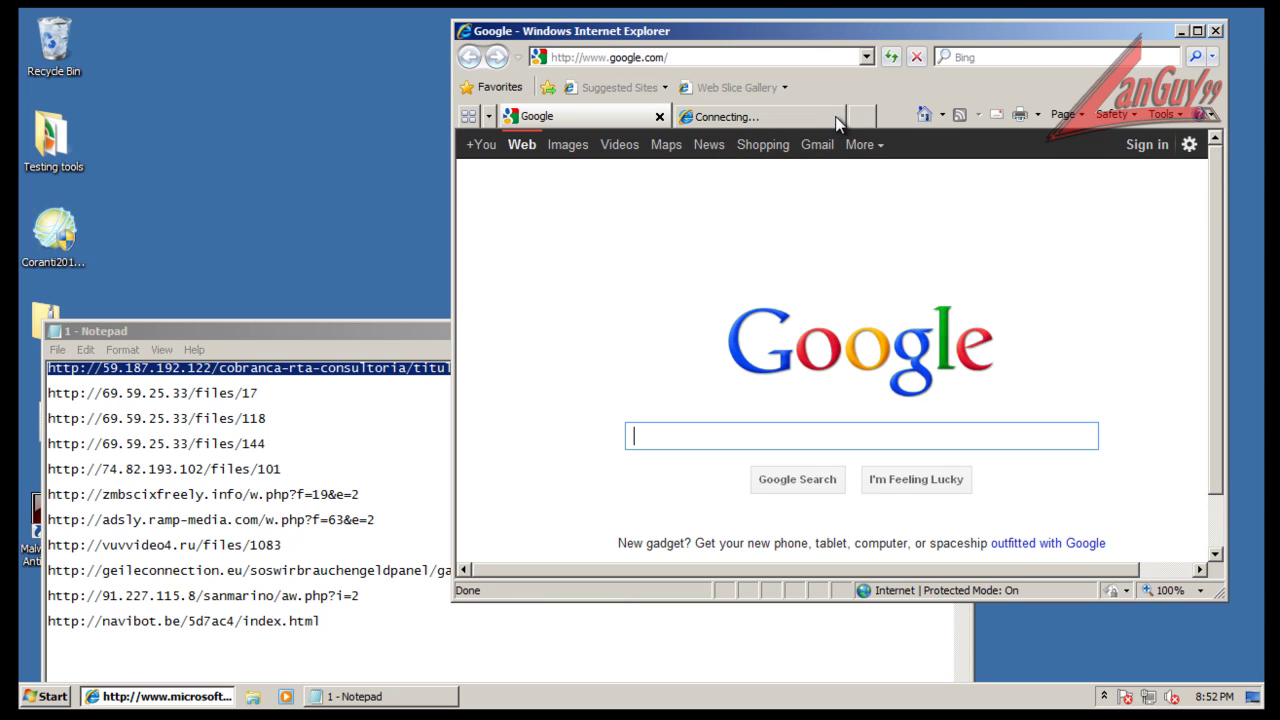
Load the copied link in the browser, run the downloaded titulo-2011-3872-12.pdf.exe despite the security warnings, and check the hidden notification icons
click(733, 58)
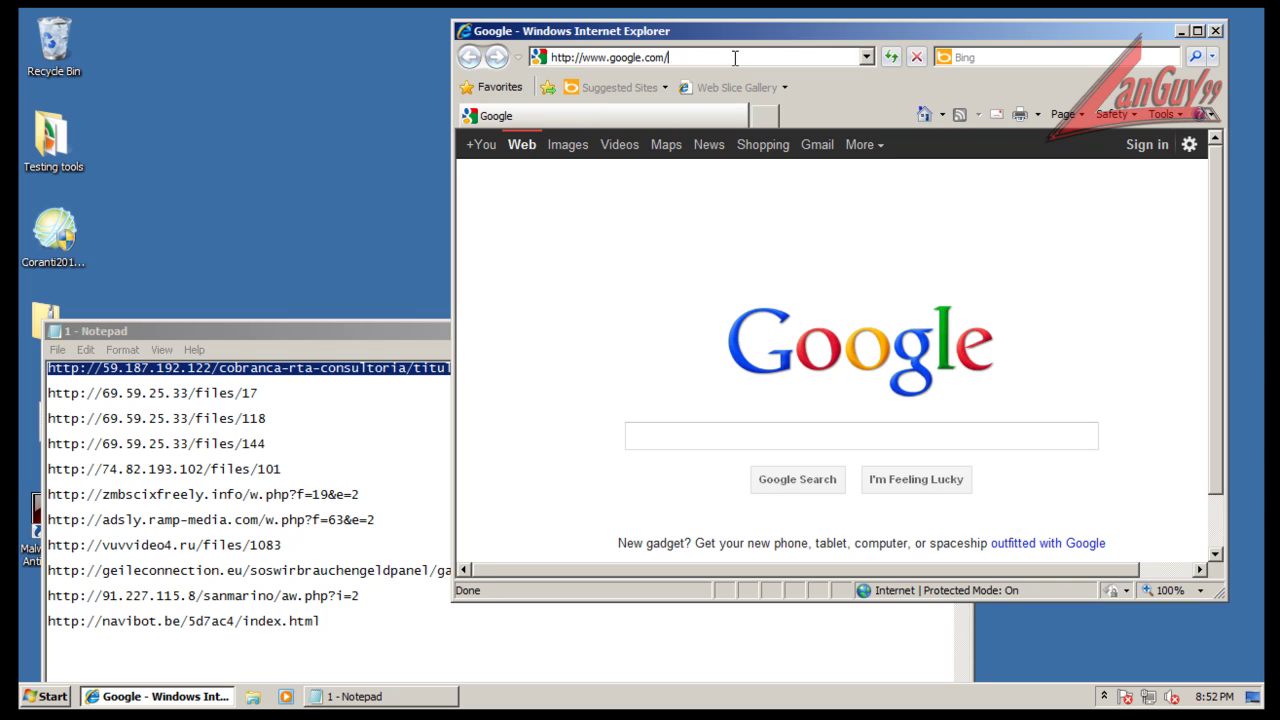
key(ctrl+v)
key(Return)
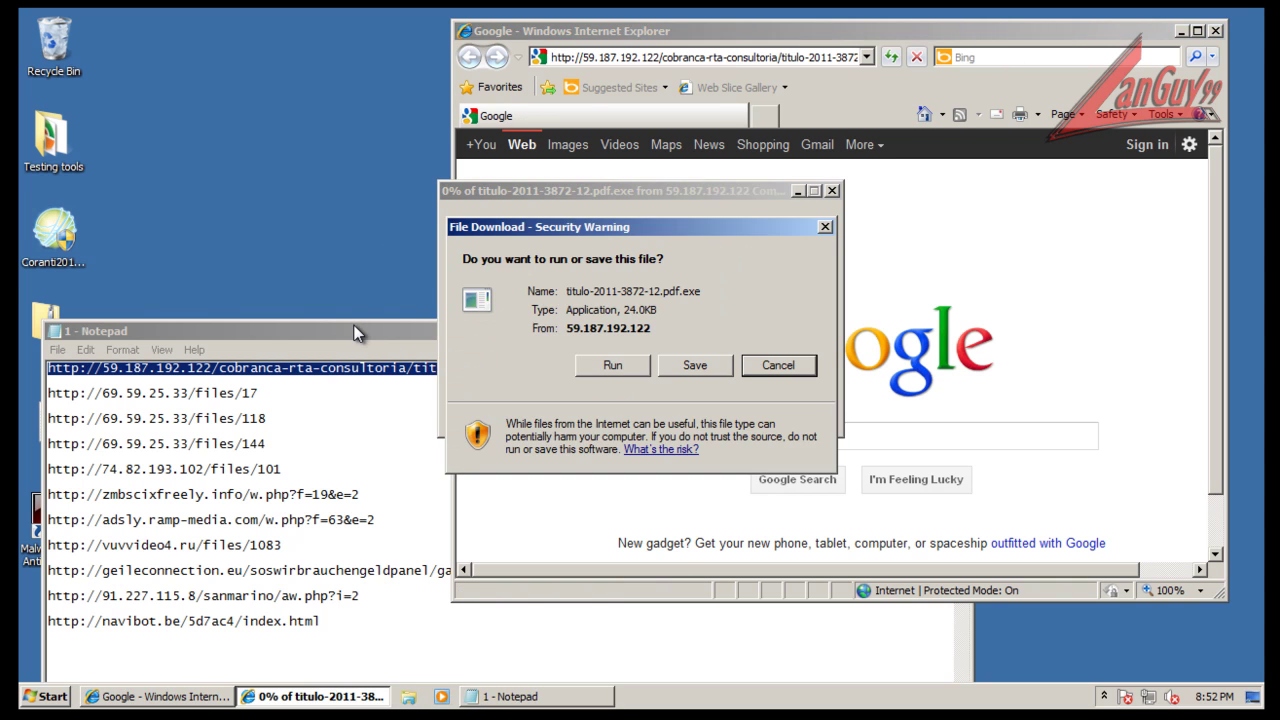
click(615, 364)
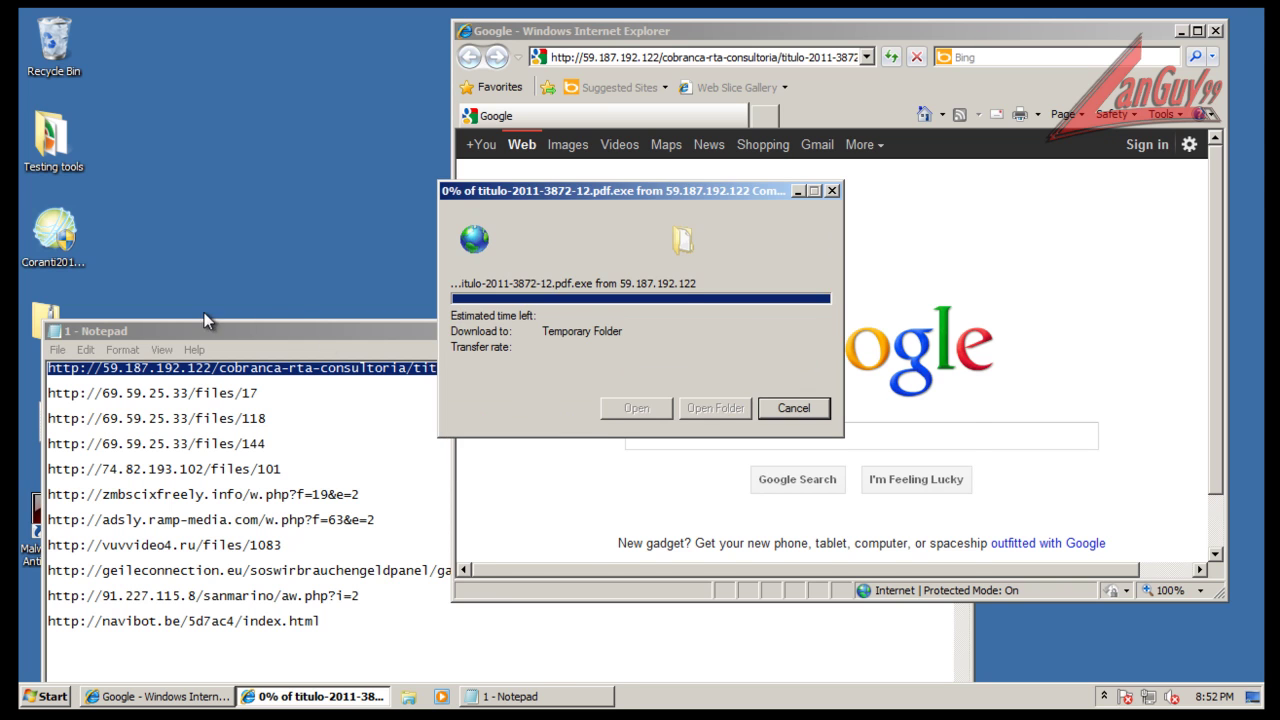
click(290, 330)
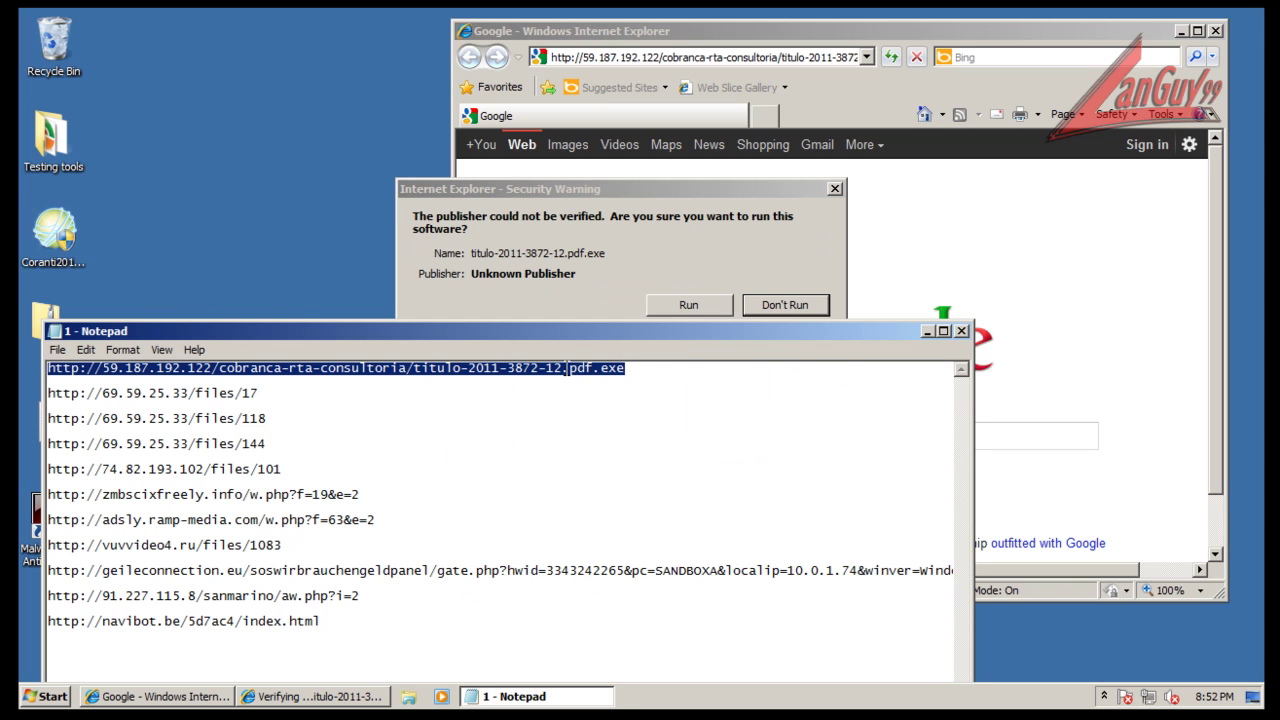
click(651, 244)
click(694, 302)
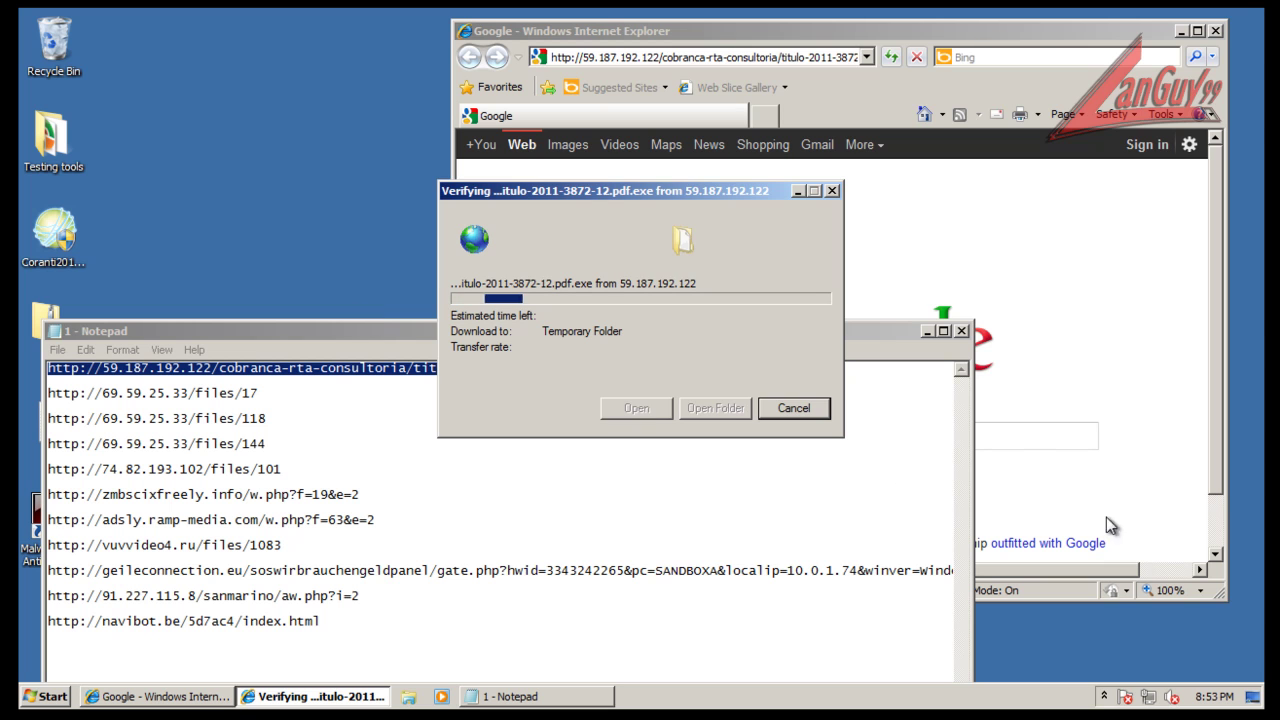
click(1103, 694)
click(1103, 694)
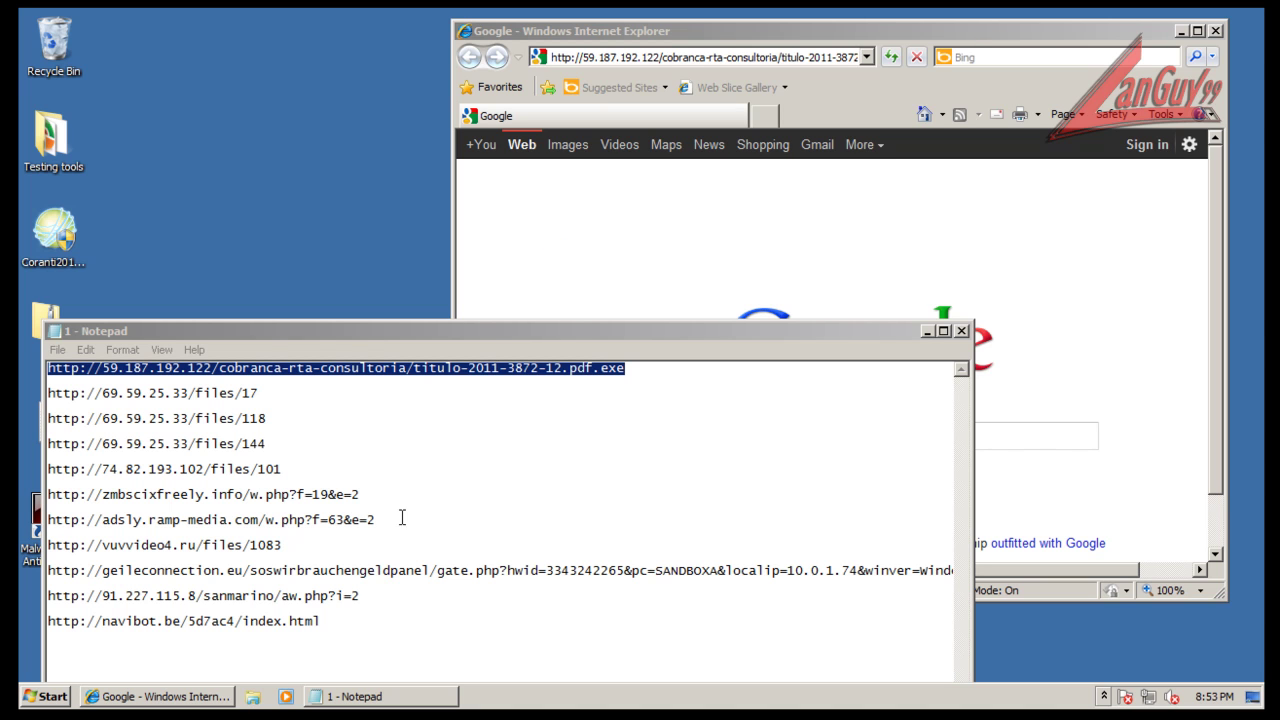
drag(268, 383, 22, 382)
key(ctrl+c)
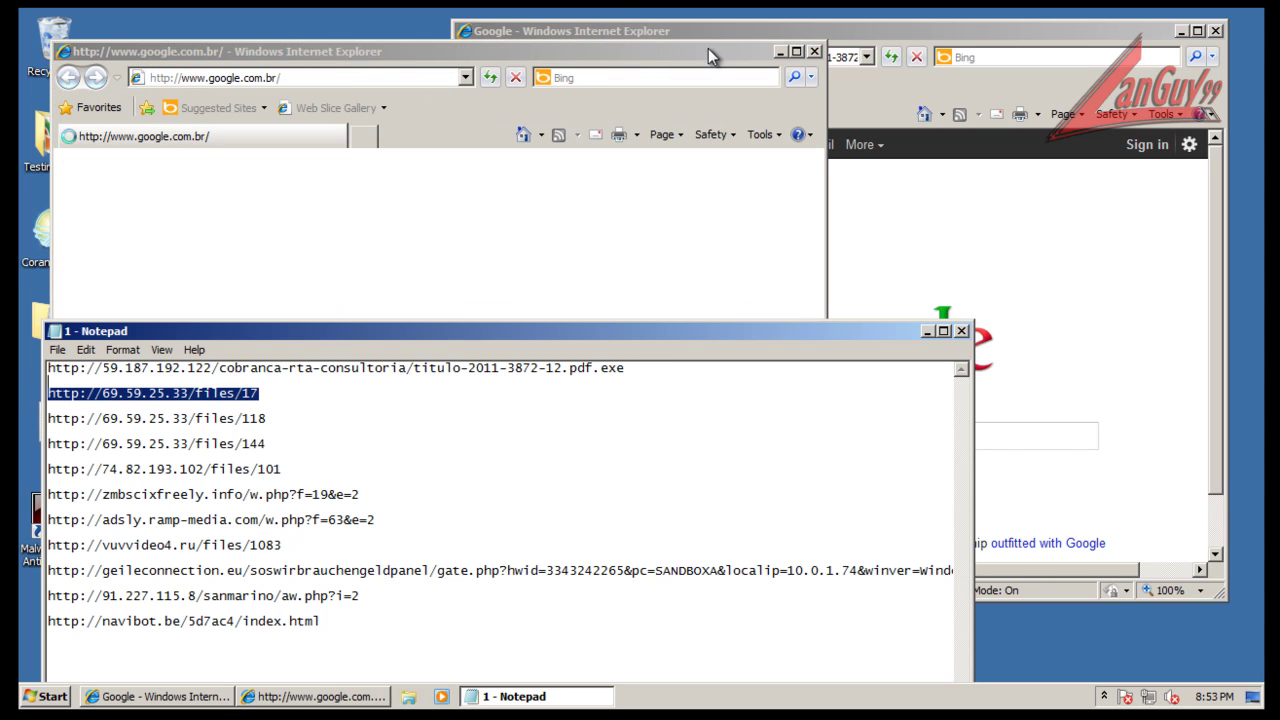
drag(645, 333, 628, 252)
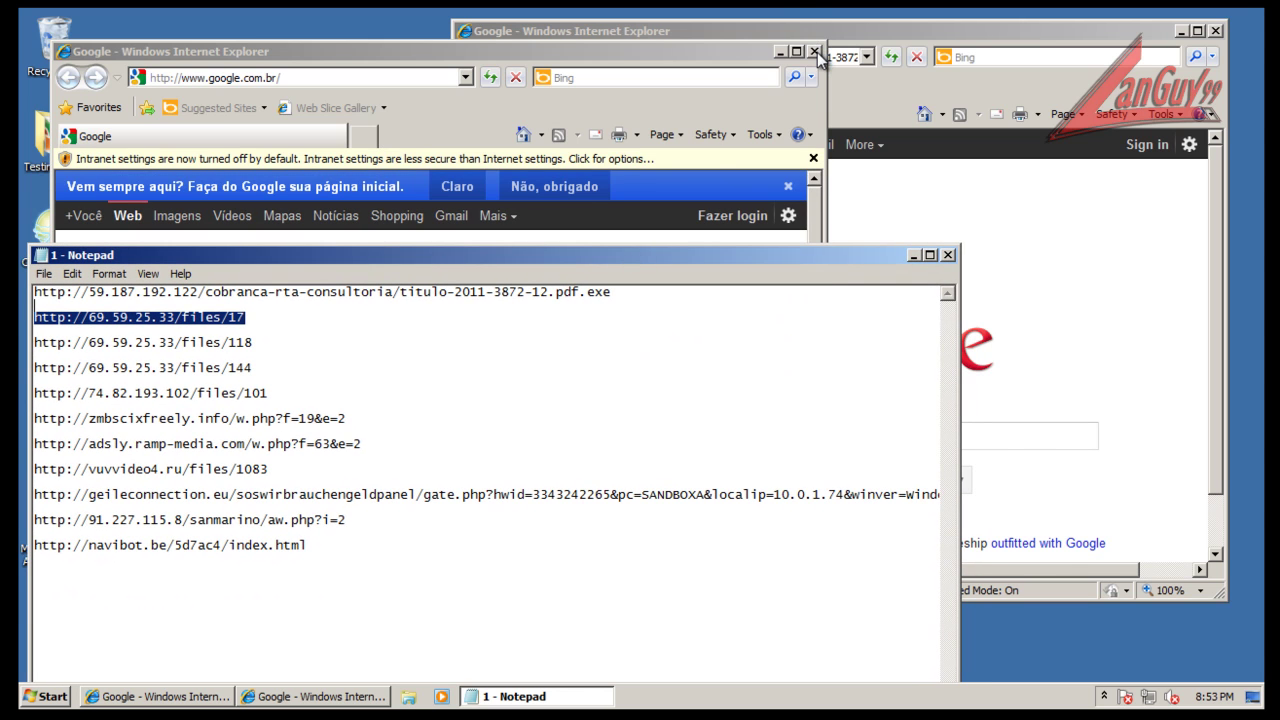
click(814, 51)
click(803, 63)
click(805, 63)
key(ctrl+v)
key(Return)
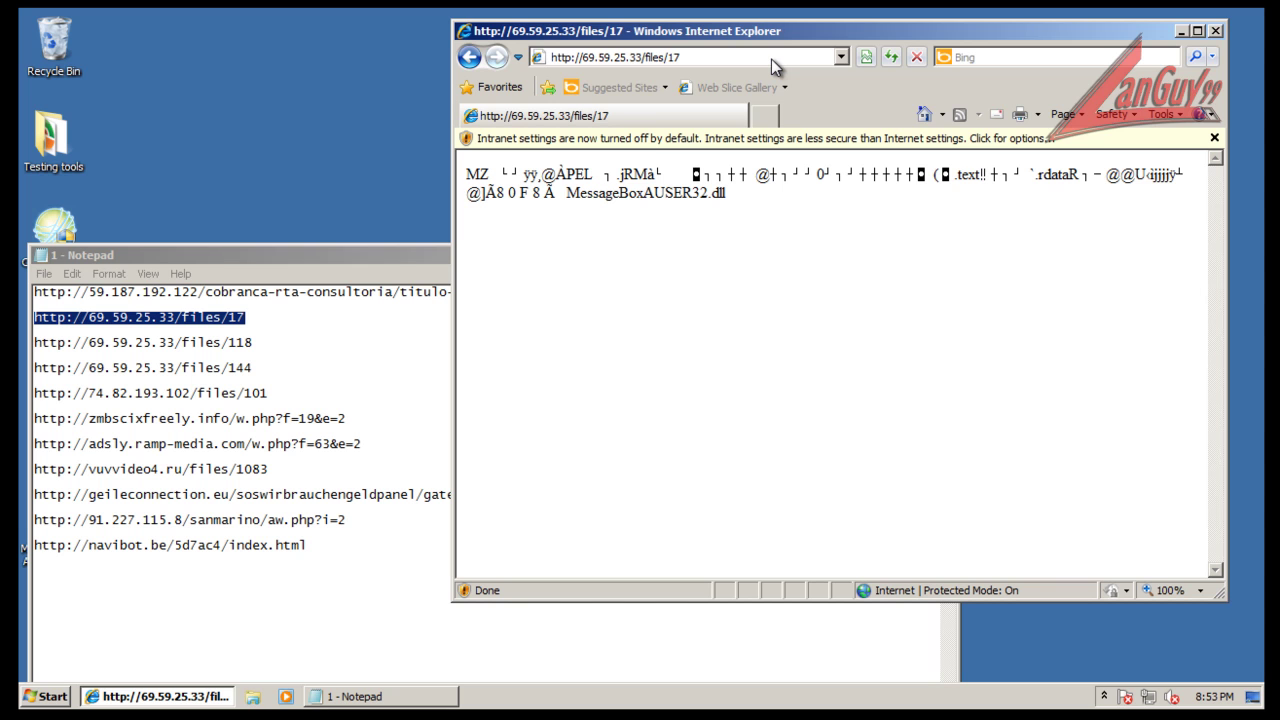
click(257, 342)
drag(257, 342, 34, 342)
key(ctrl+c)
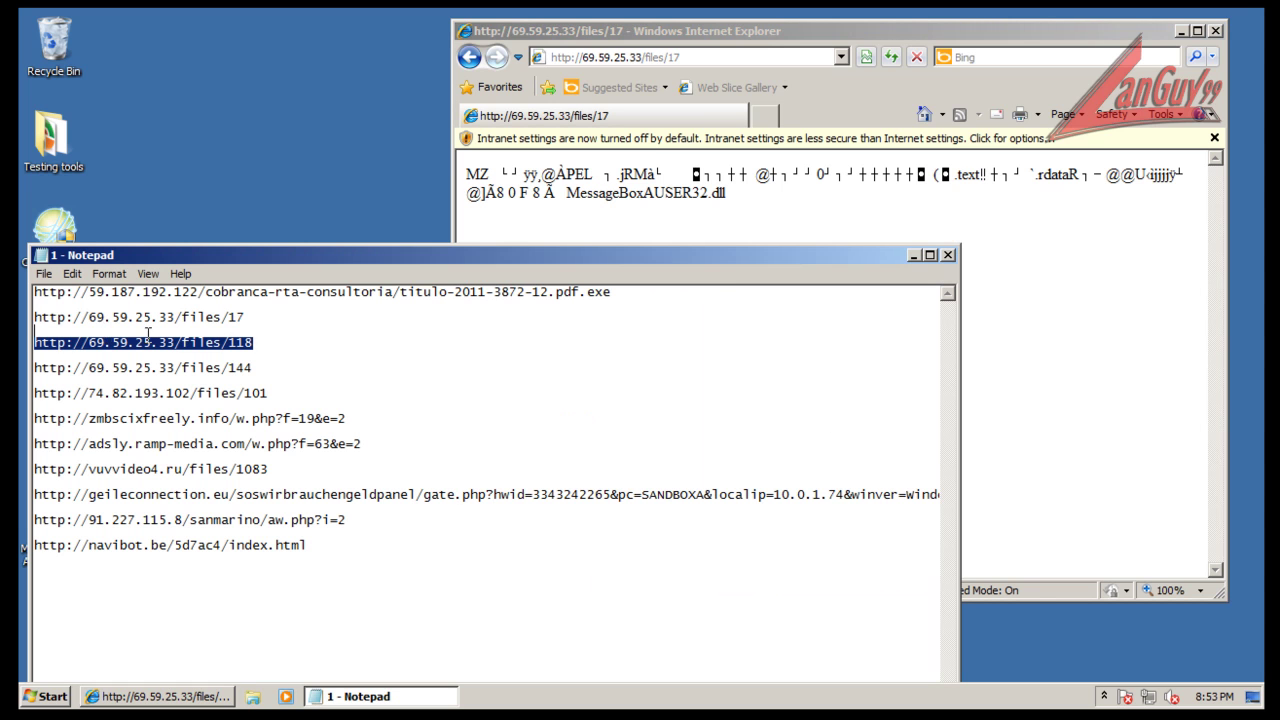
click(767, 51)
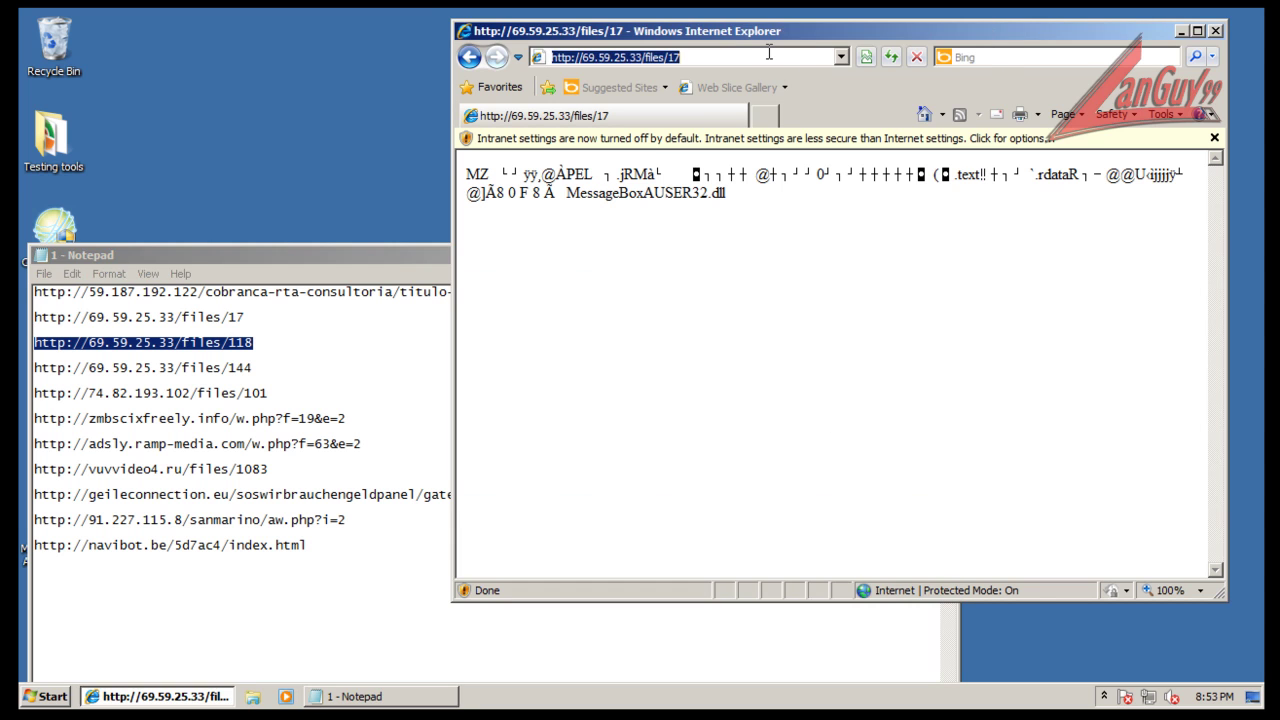
key(ctrl+v)
key(Return)
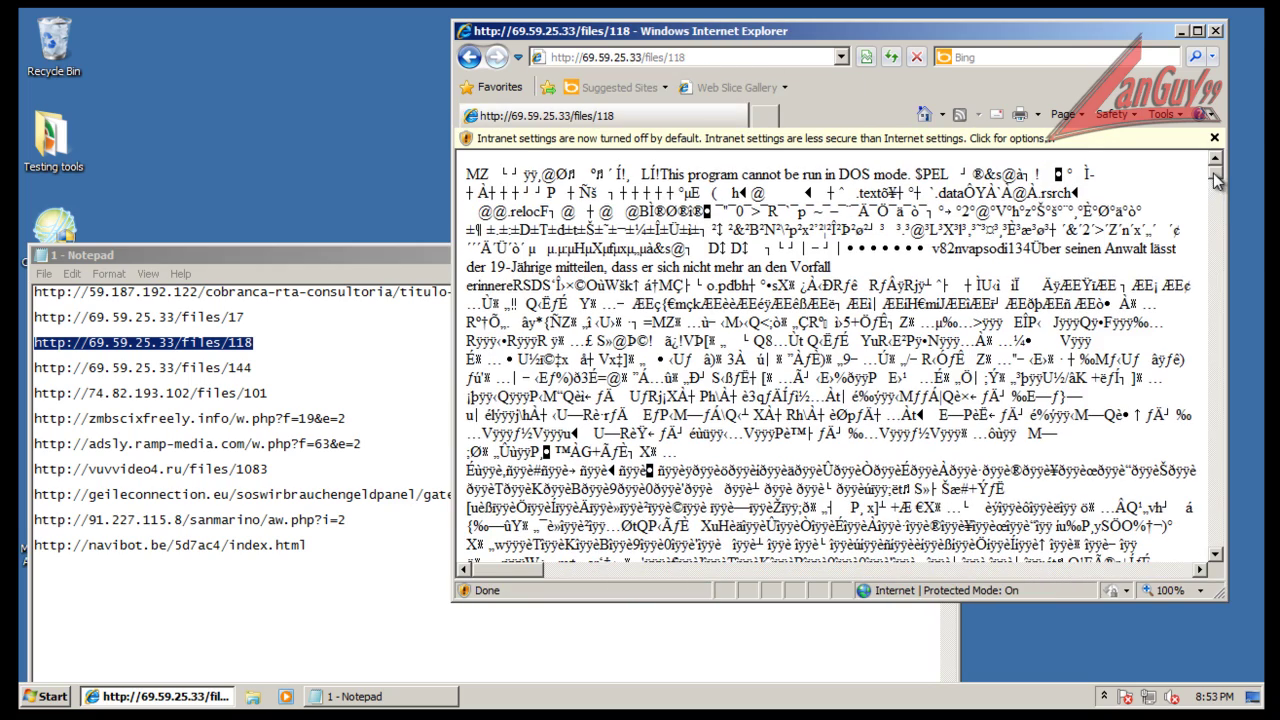
scroll(1212, 190, down, 10)
scroll(1176, 215, up, 10)
click(257, 348)
drag(254, 368, 20, 370)
key(ctrl+c)
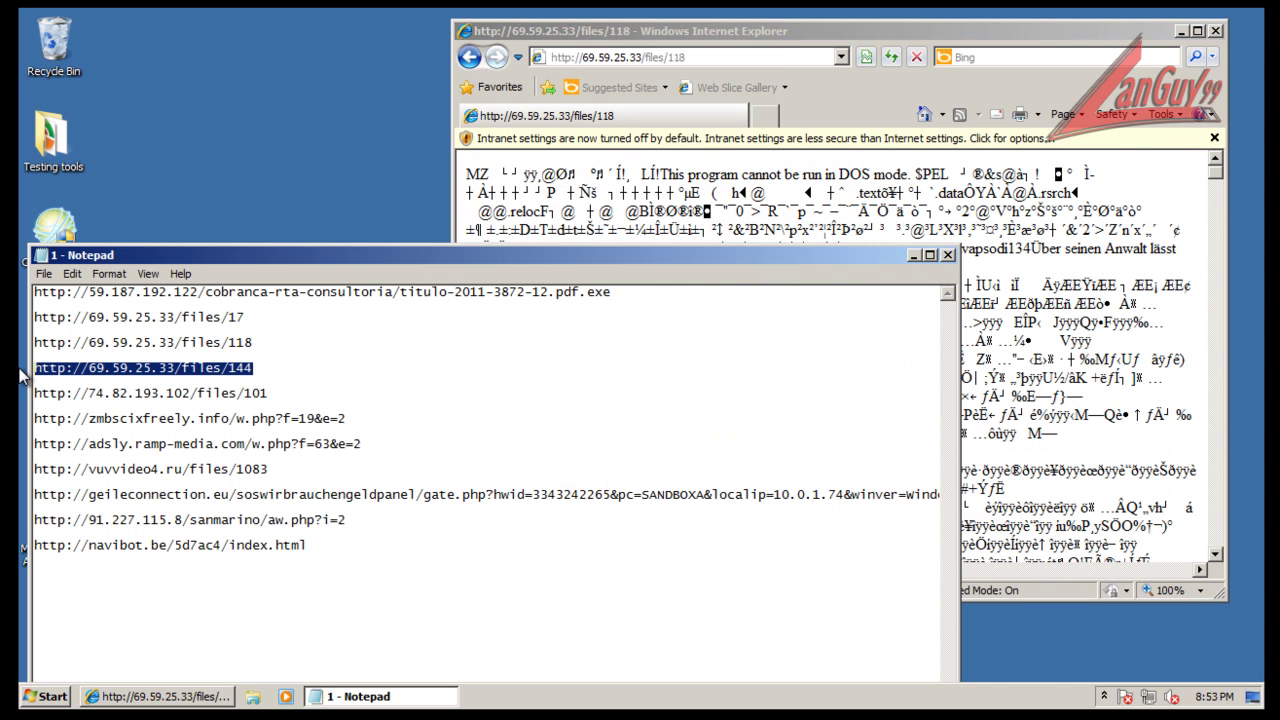
click(763, 60)
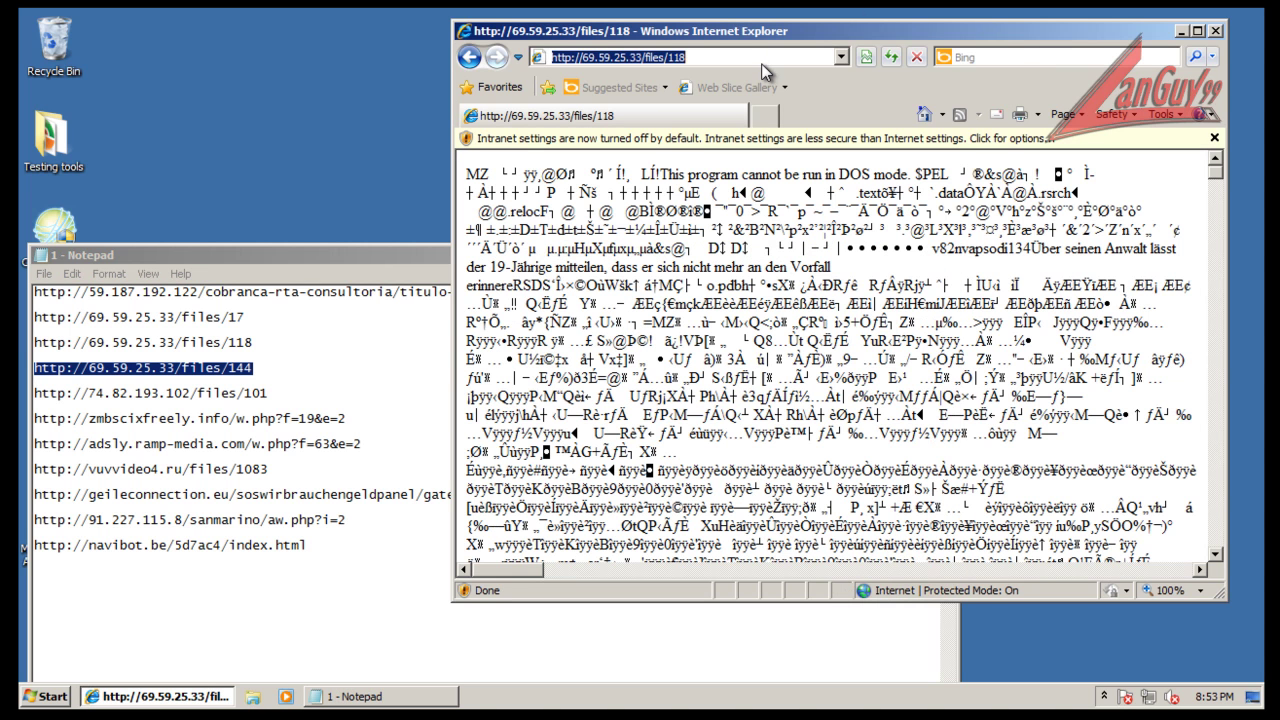
key(ctrl+v)
key(Return)
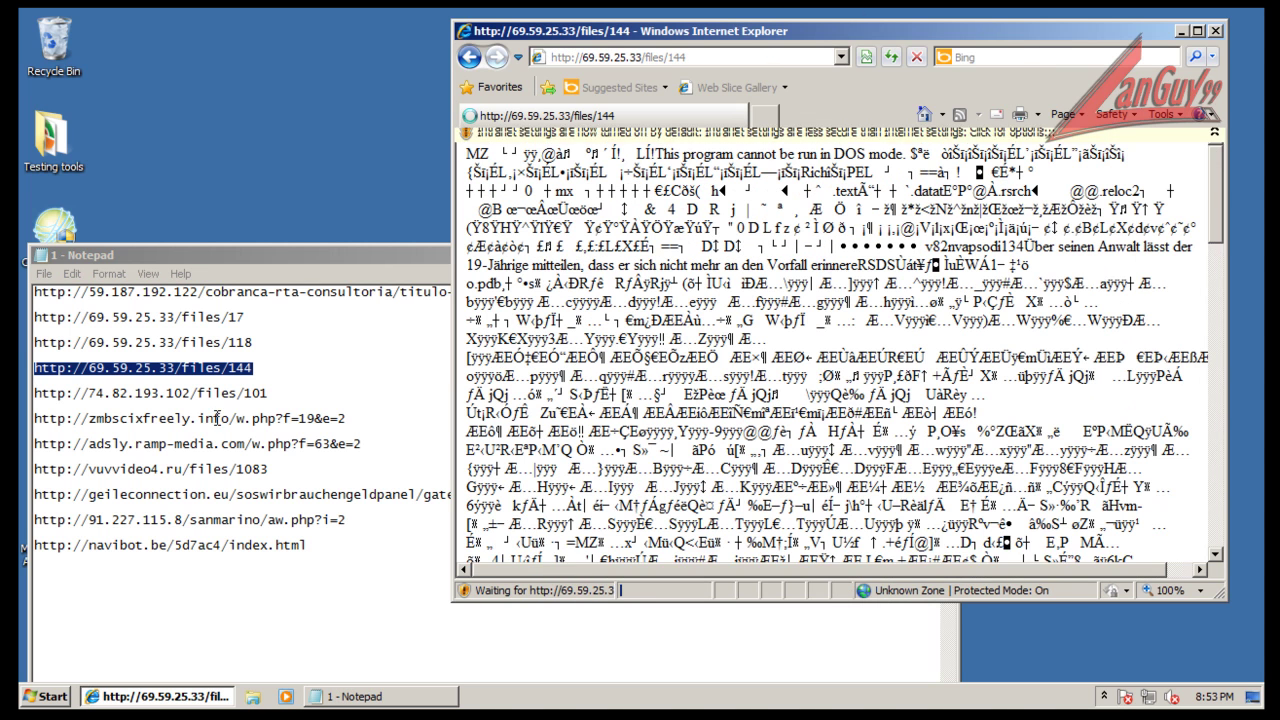
click(352, 418)
key(shift+Home)
key(ctrl+c)
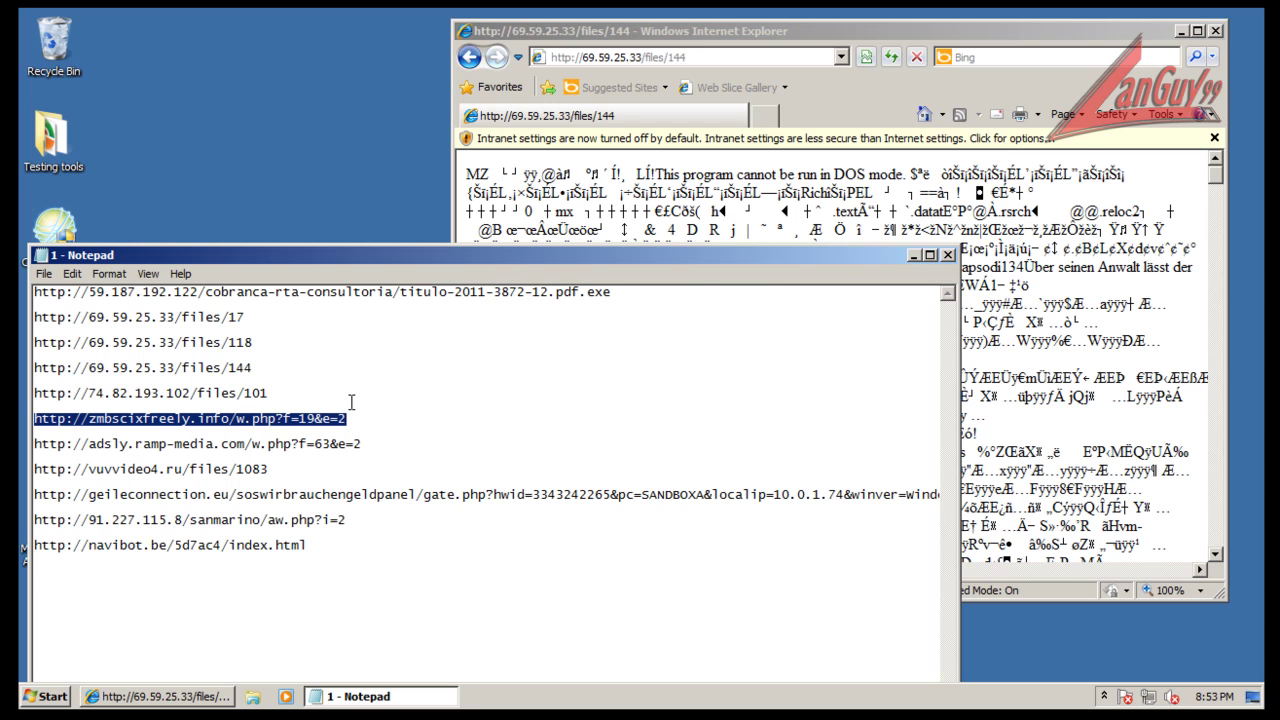
click(727, 57)
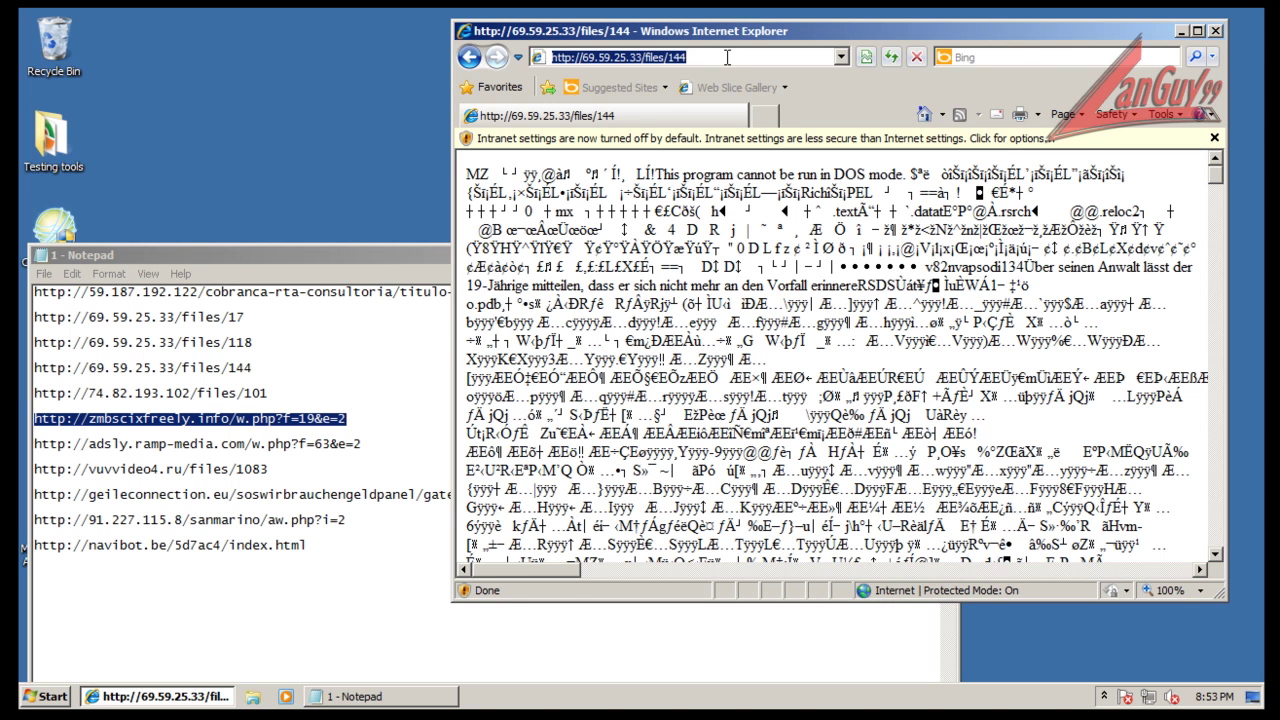
key(ctrl+v)
key(Return)
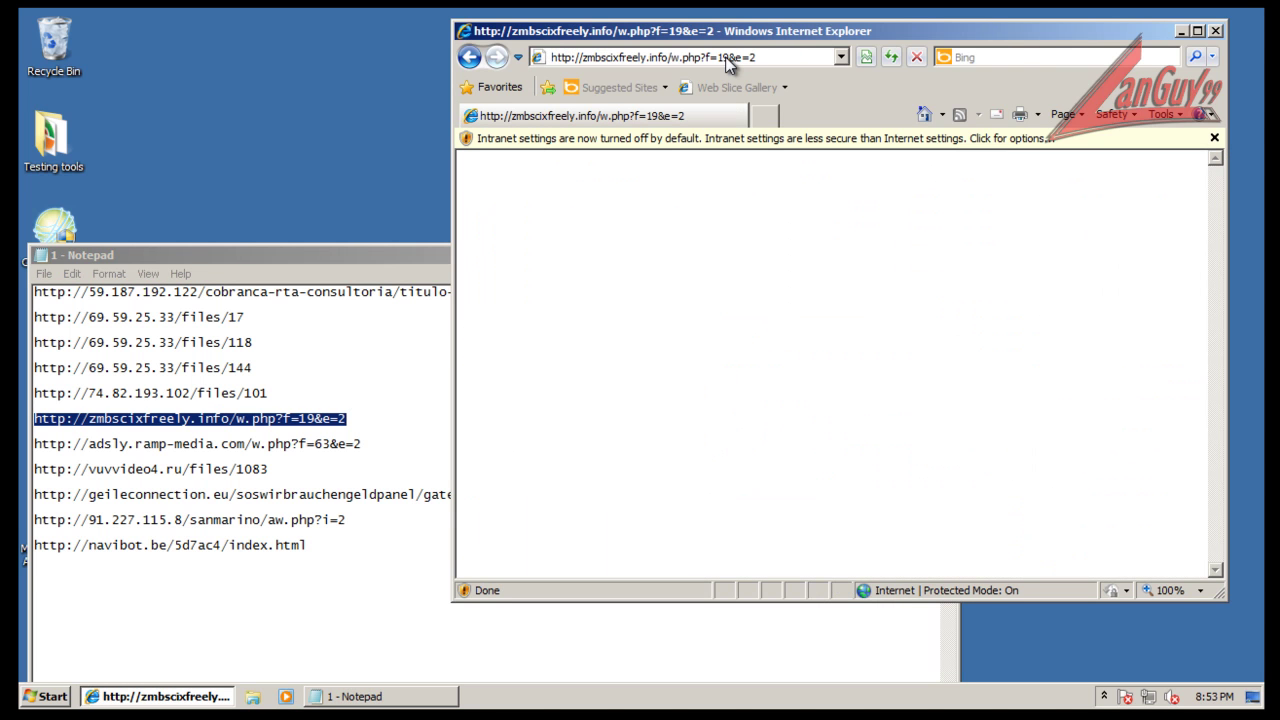
Check the intranet settings options without choosing any, and reload the zmbscixfreely.info page
click(729, 141)
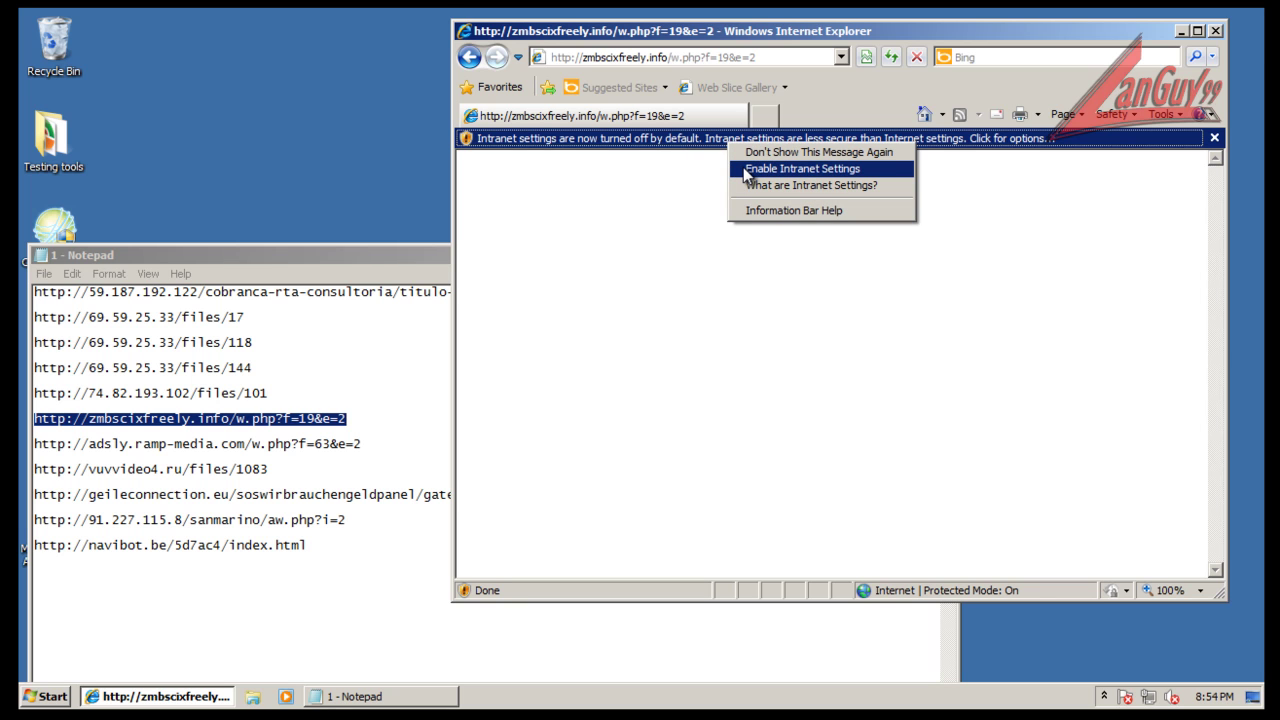
click(648, 203)
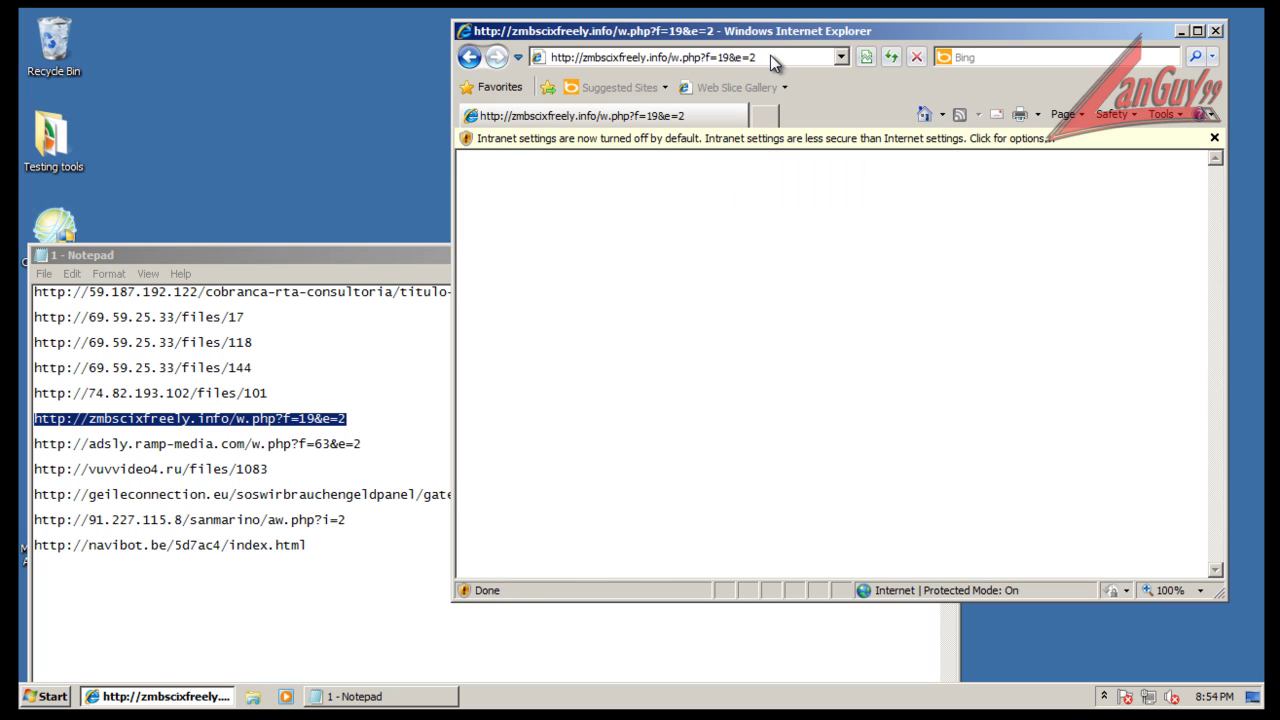
click(728, 64)
key(Return)
click(366, 435)
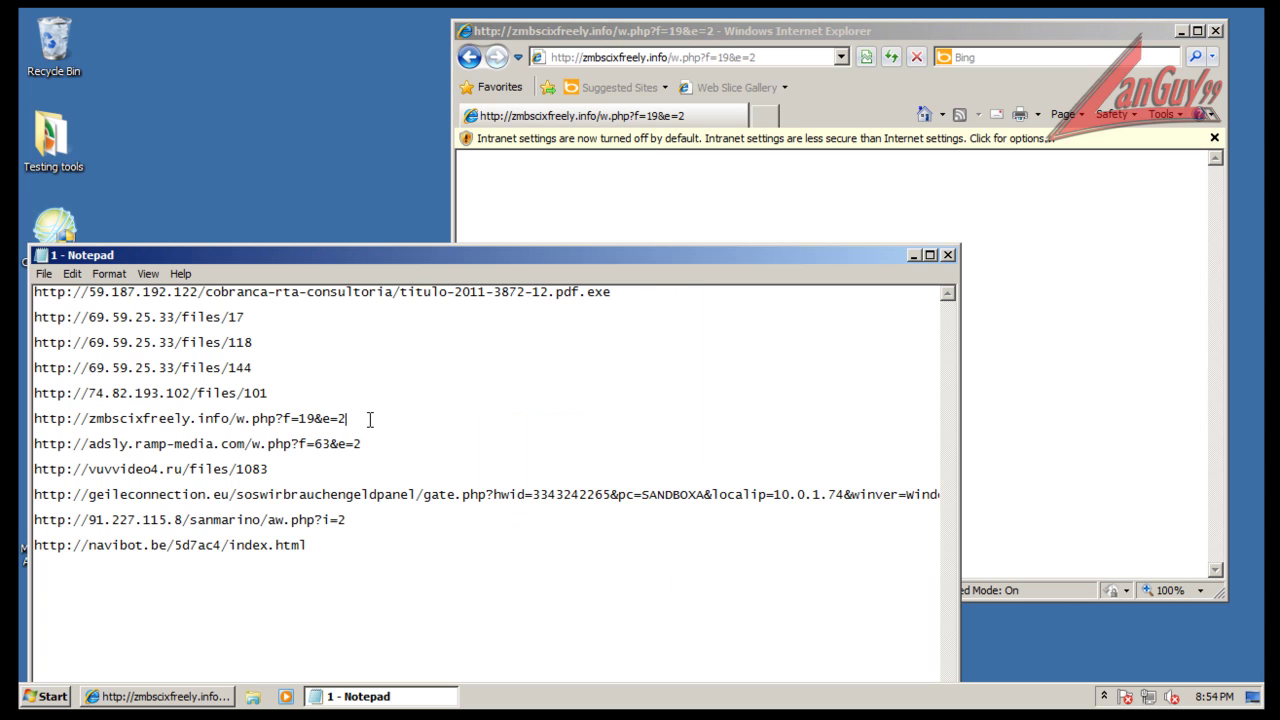
key(shift+Home)
key(ctrl+c)
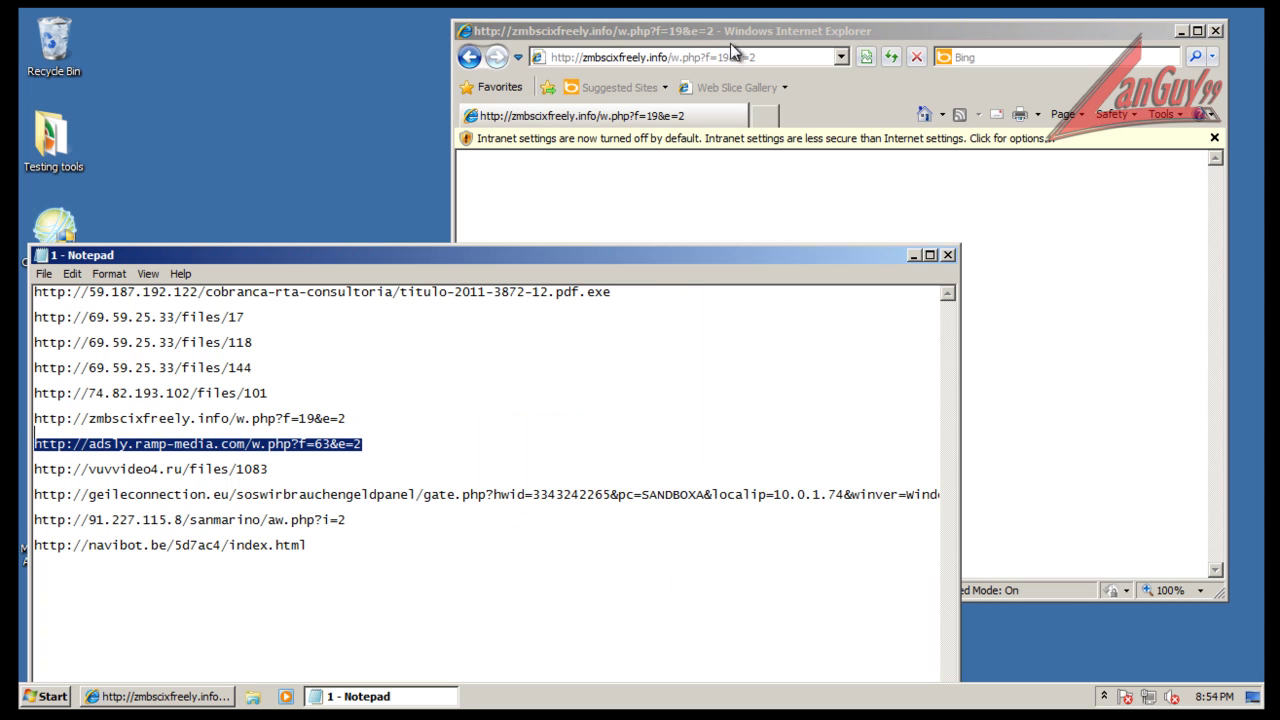
click(738, 58)
key(ctrl+v)
key(Return)
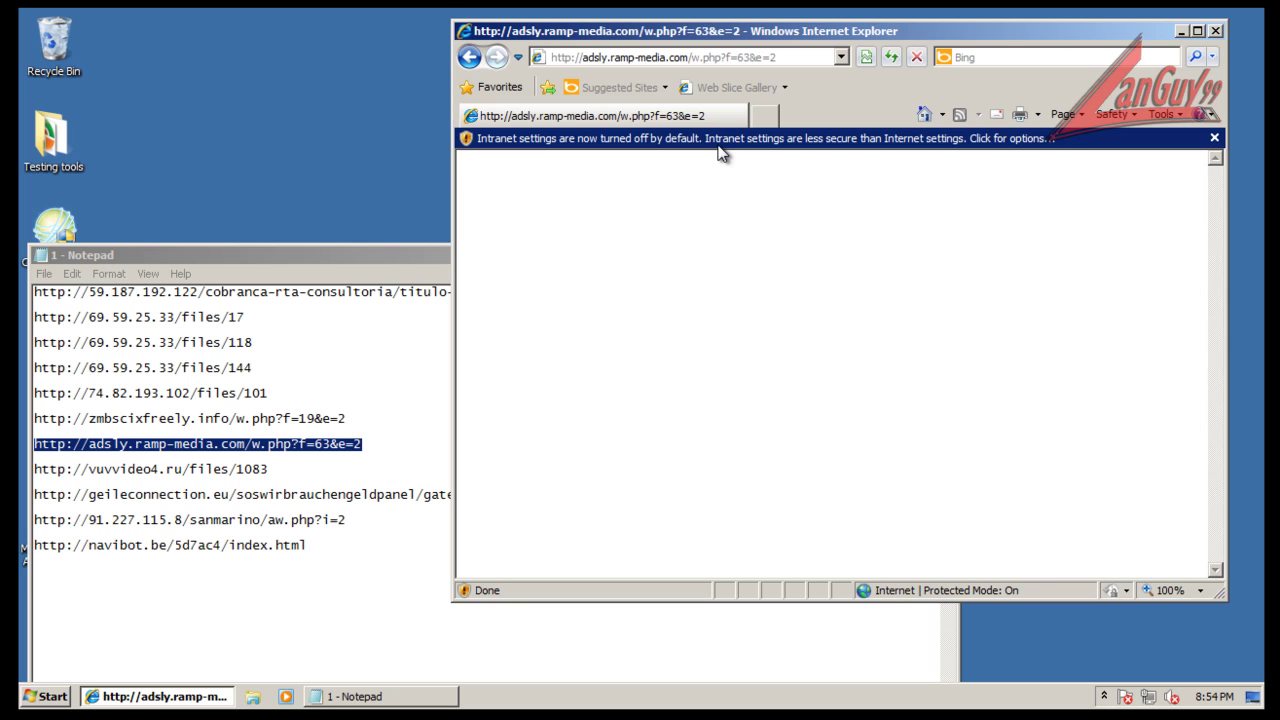
Dismiss the intranet notice, return to the browser's home page and enable intranet settings there
click(1213, 139)
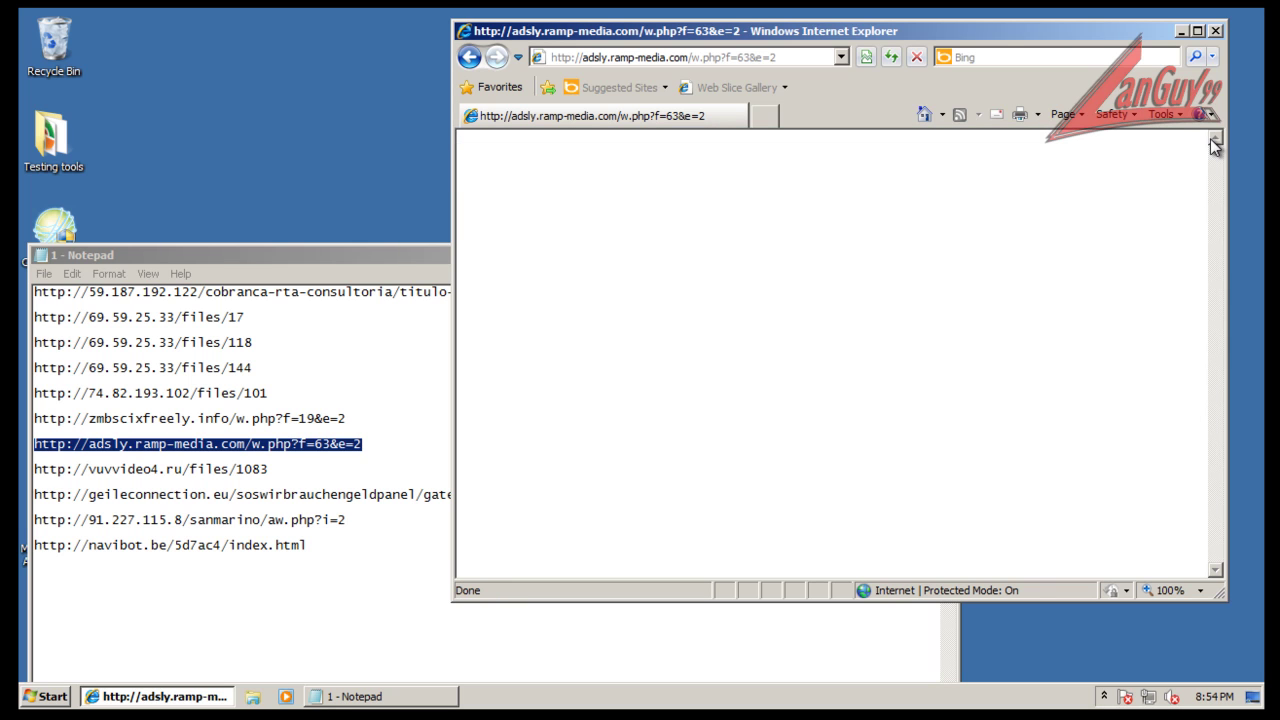
click(924, 117)
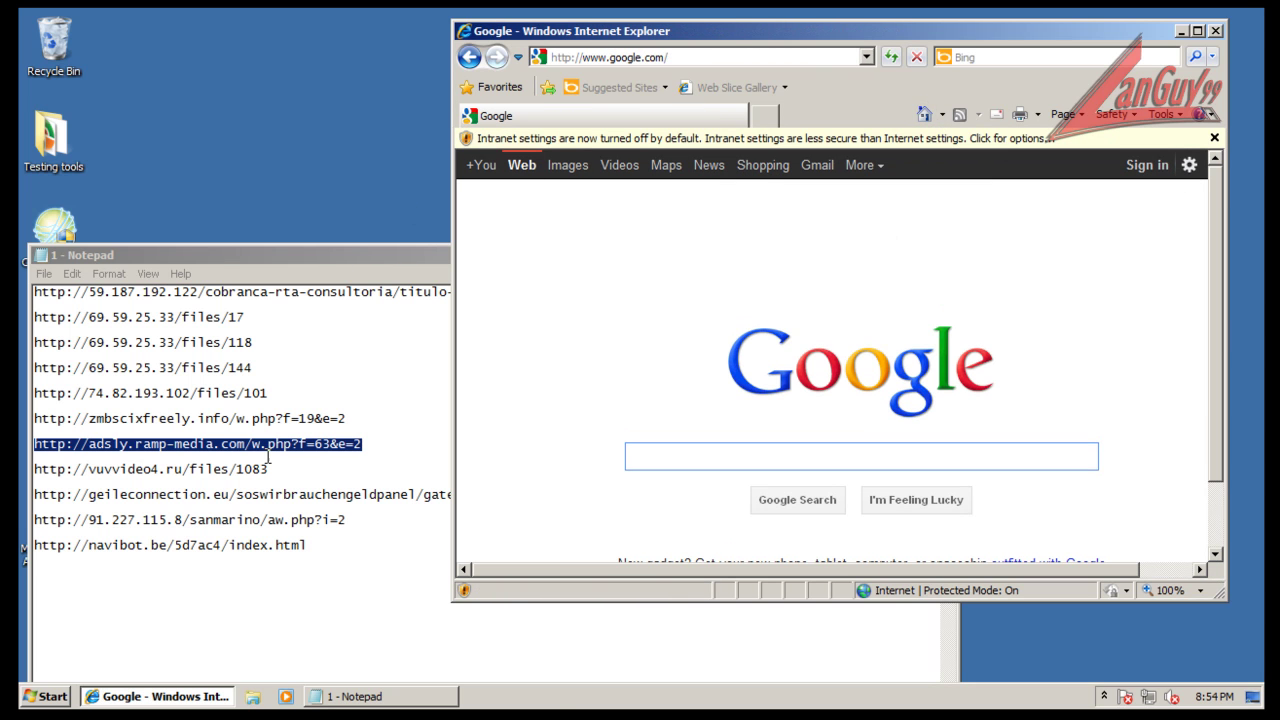
click(818, 139)
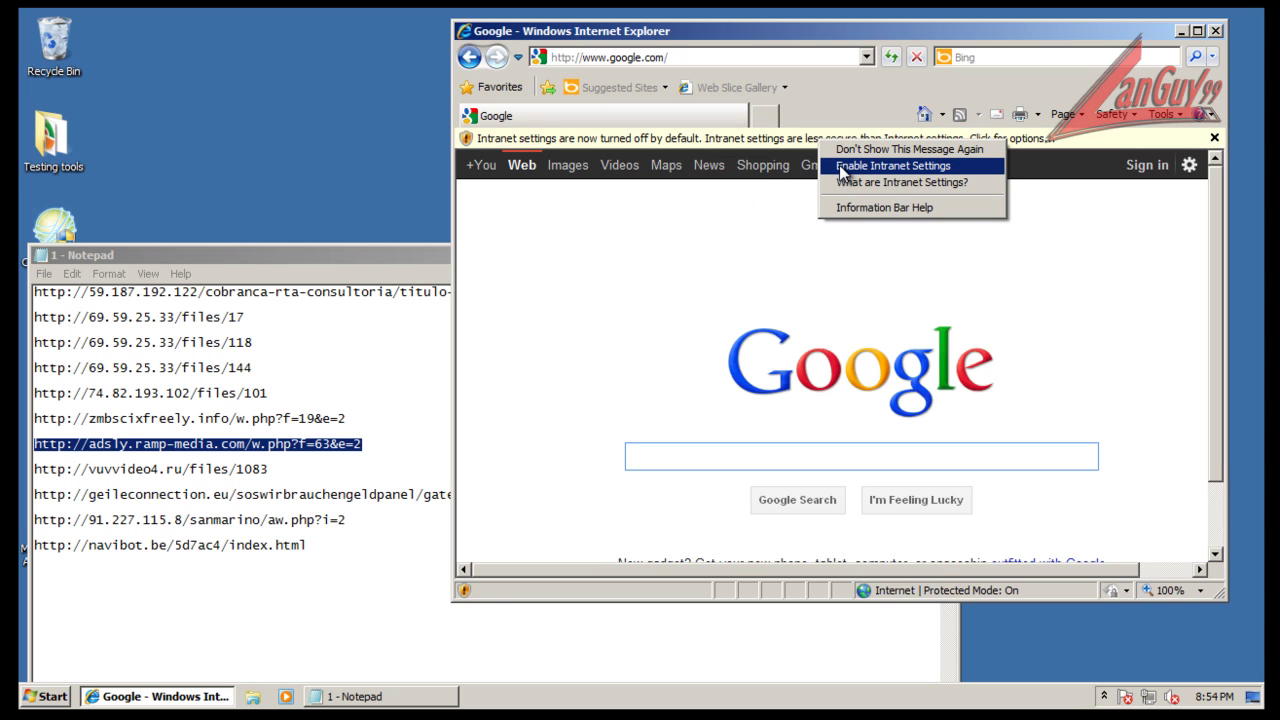
click(843, 168)
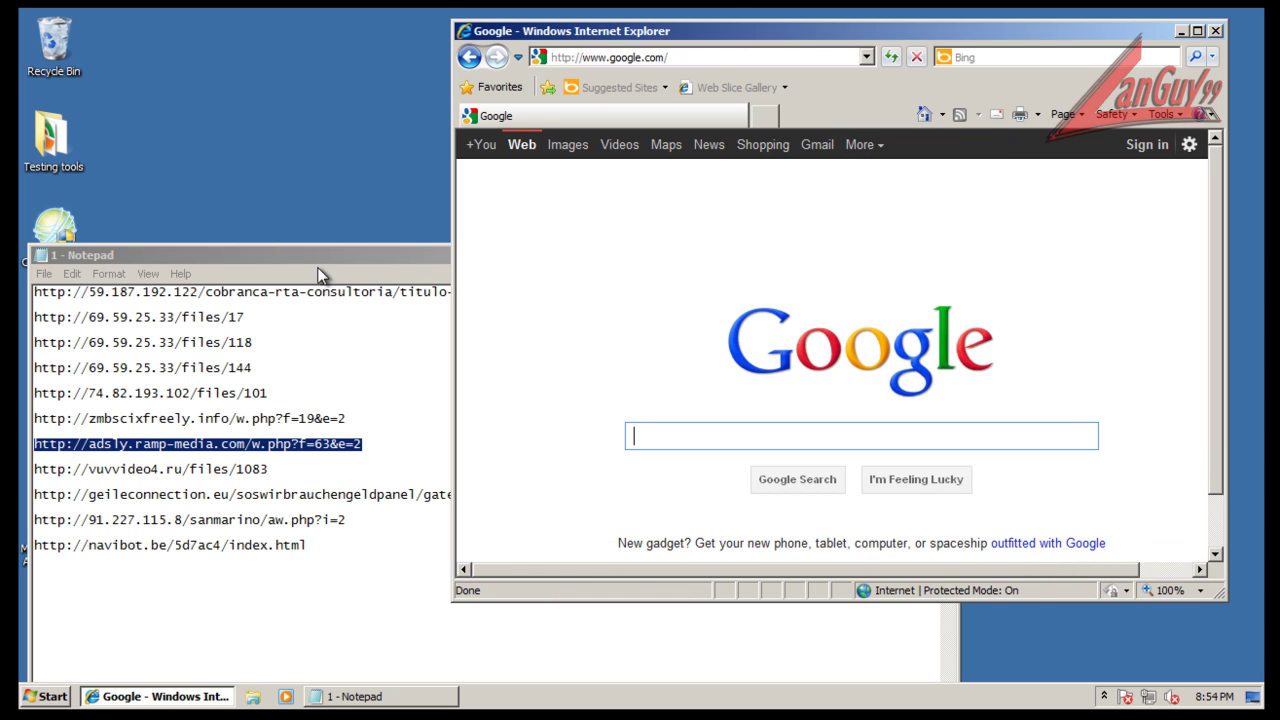
Load the already copied adsly.ramp-media.com link in the browser again
click(329, 258)
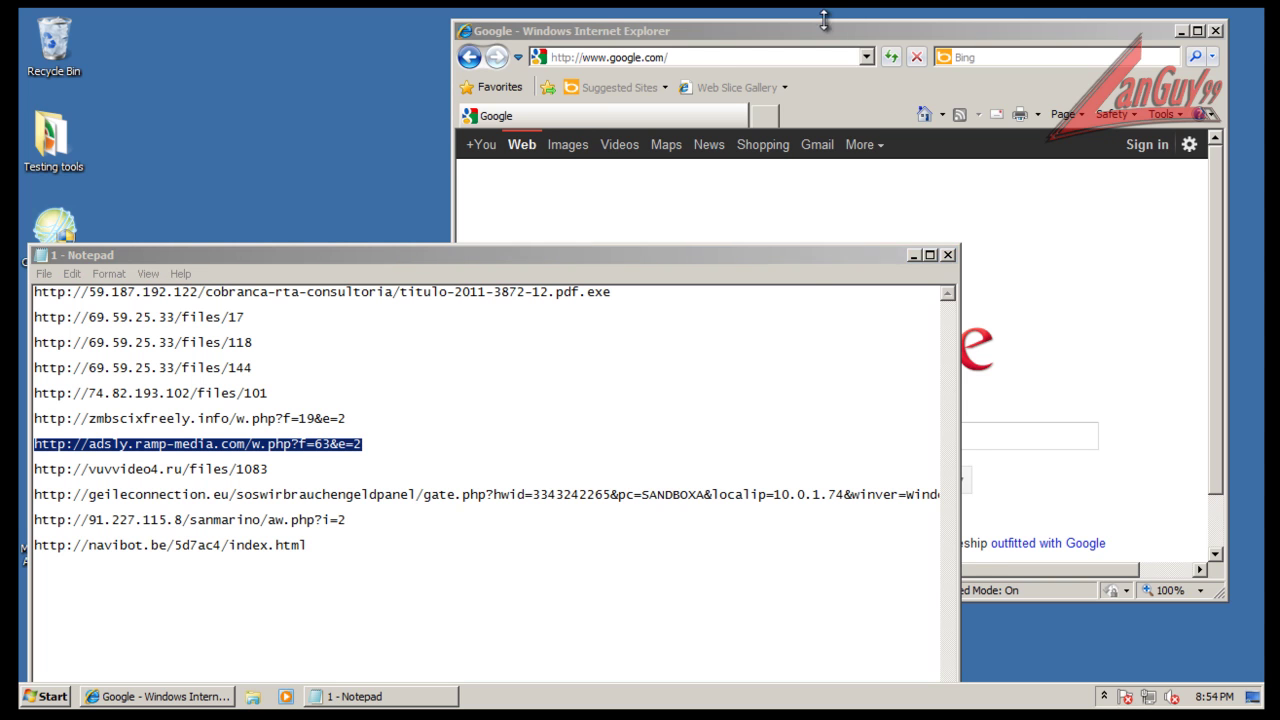
click(766, 34)
key(alt+d)
key(ctrl+v)
key(Return)
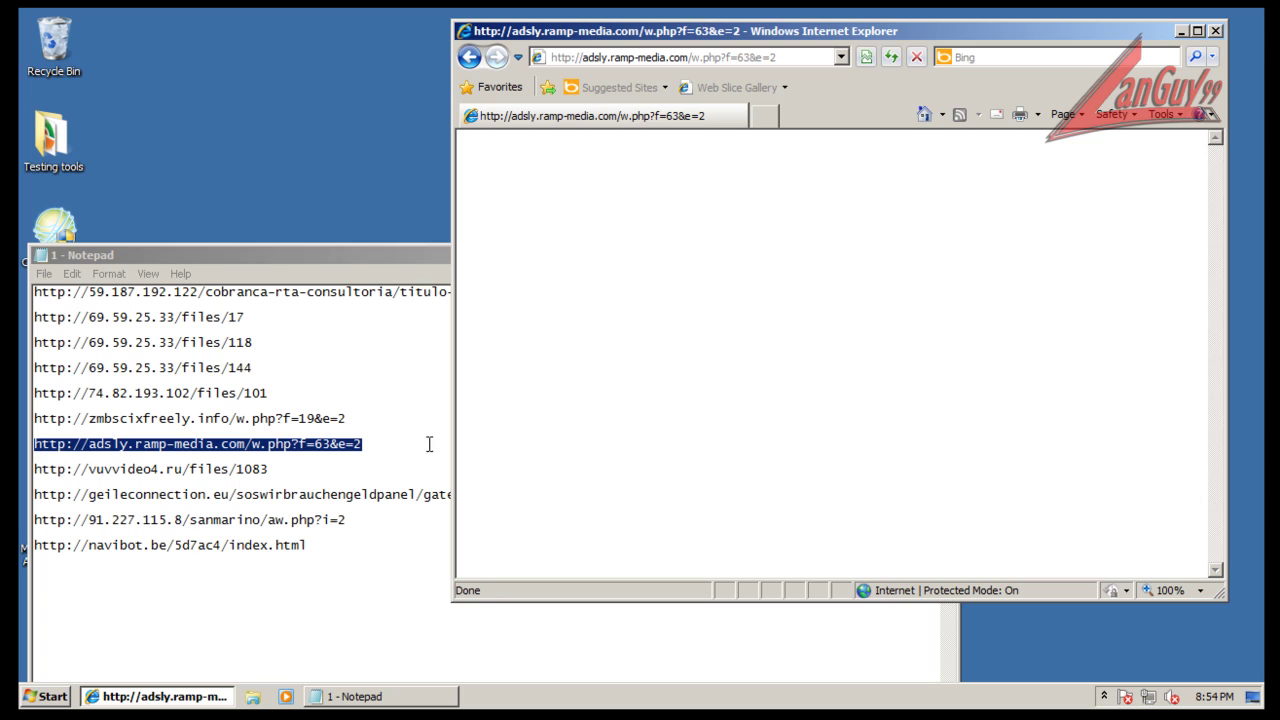
click(273, 474)
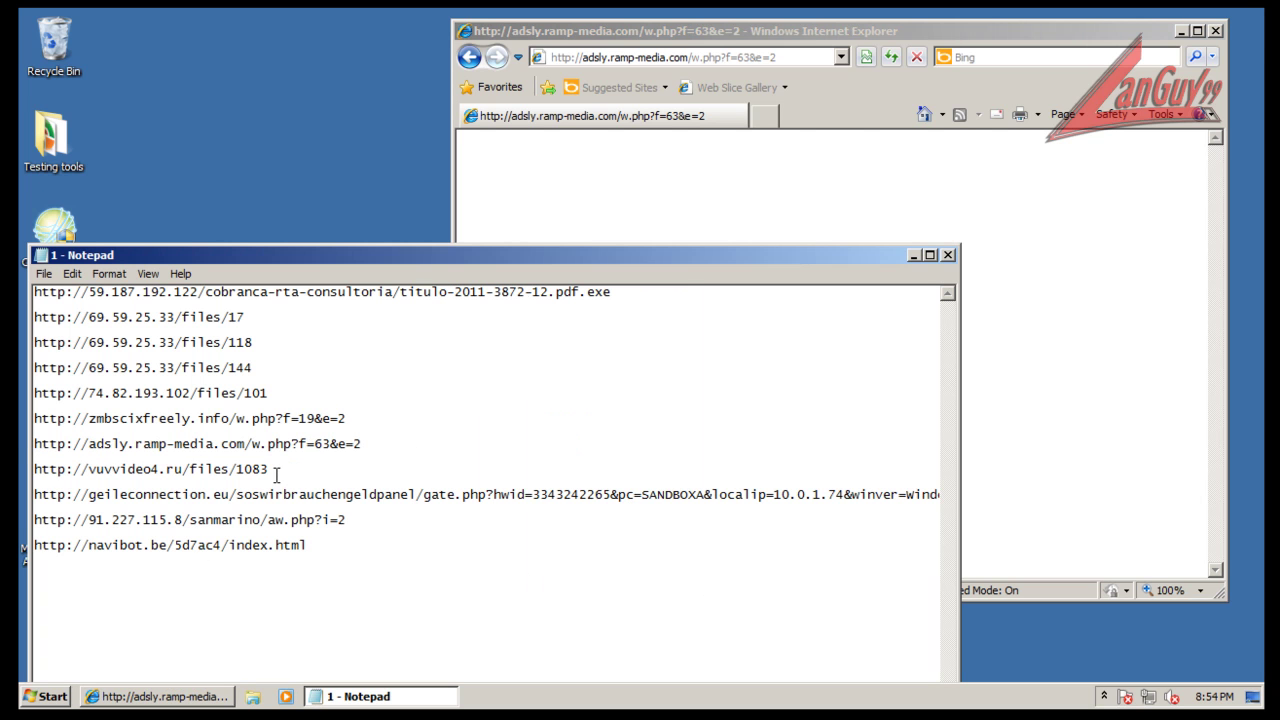
key(shift+Home)
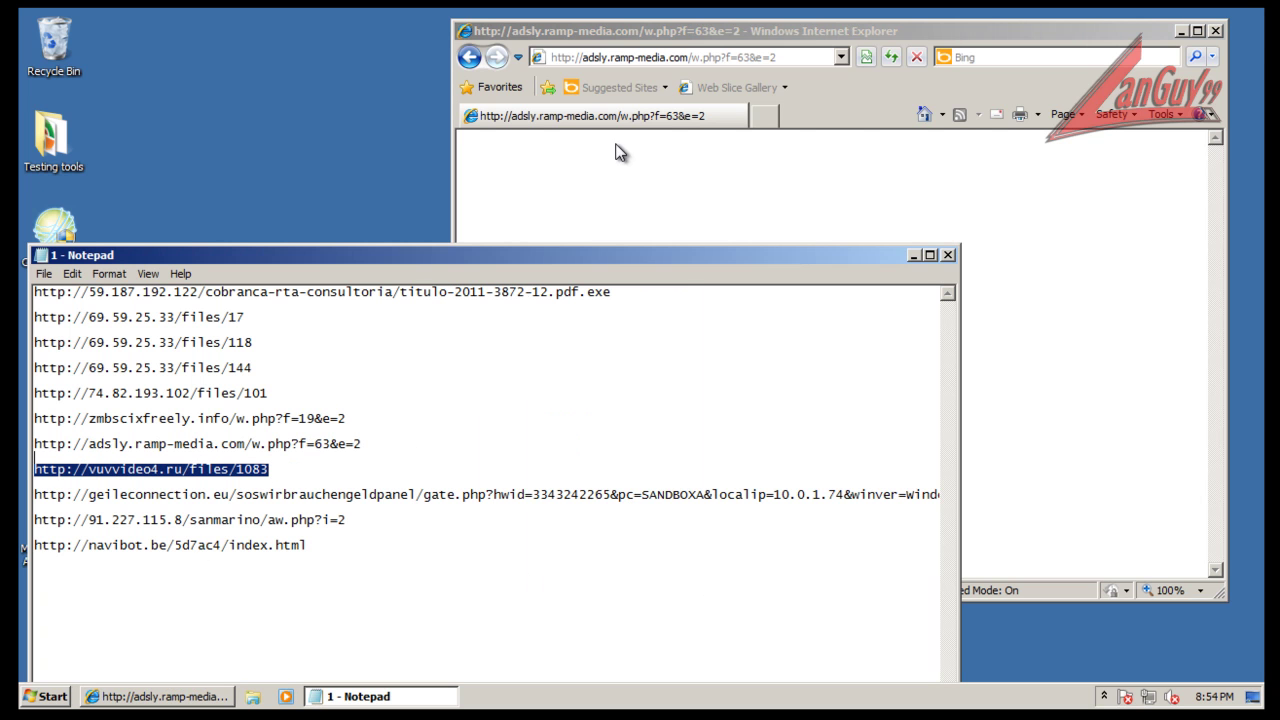
click(771, 55)
key(ctrl+v)
key(Return)
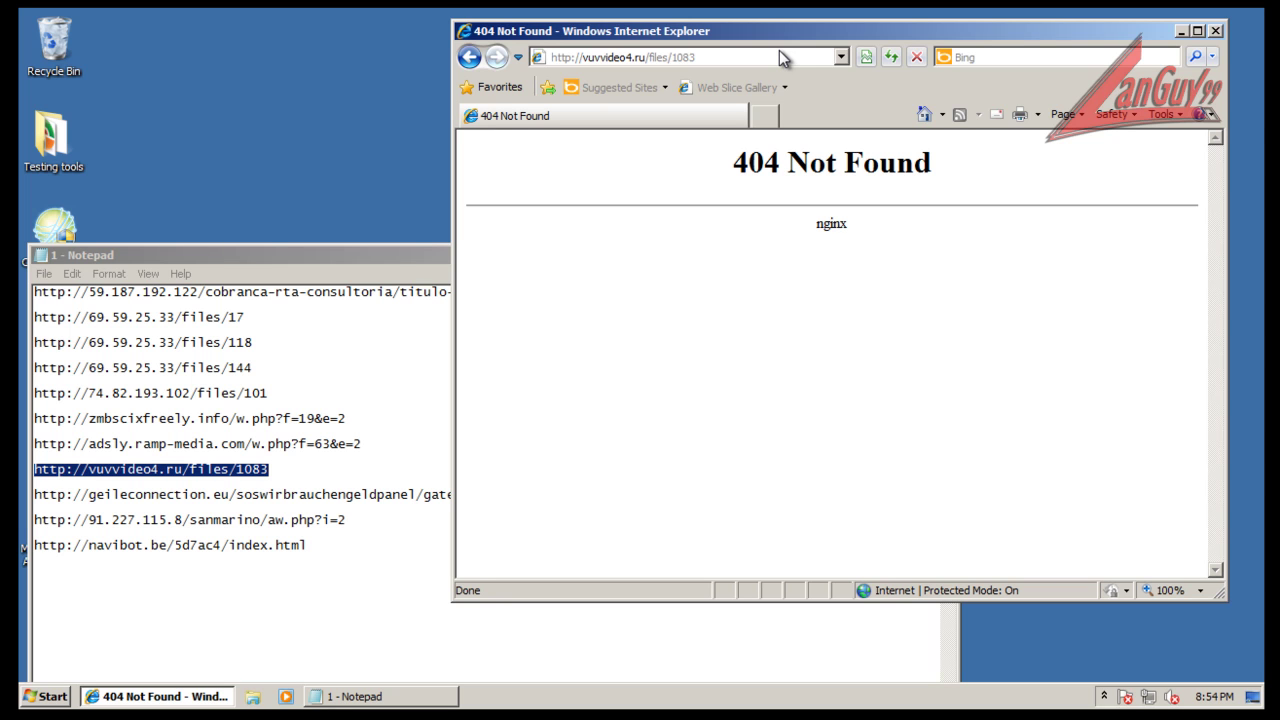
Copy the long geileconnection.eu gate.php link from the list and load it in the browser
click(422, 494)
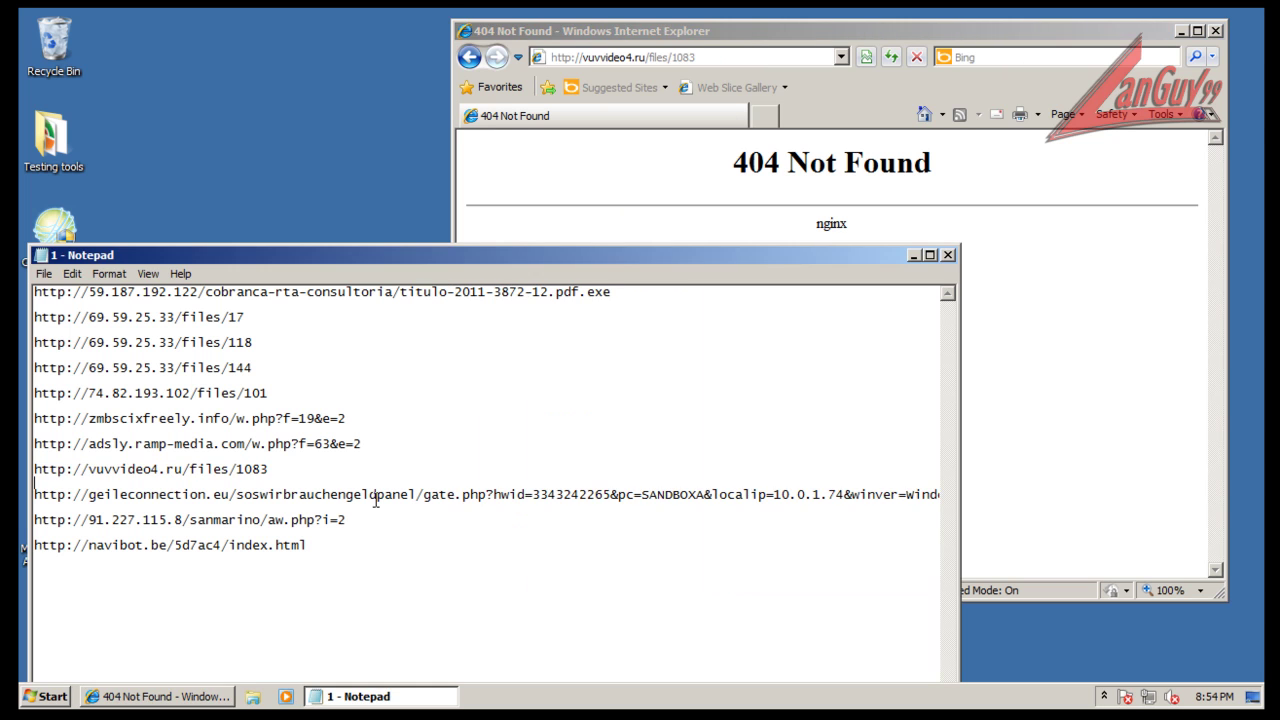
click(31, 493)
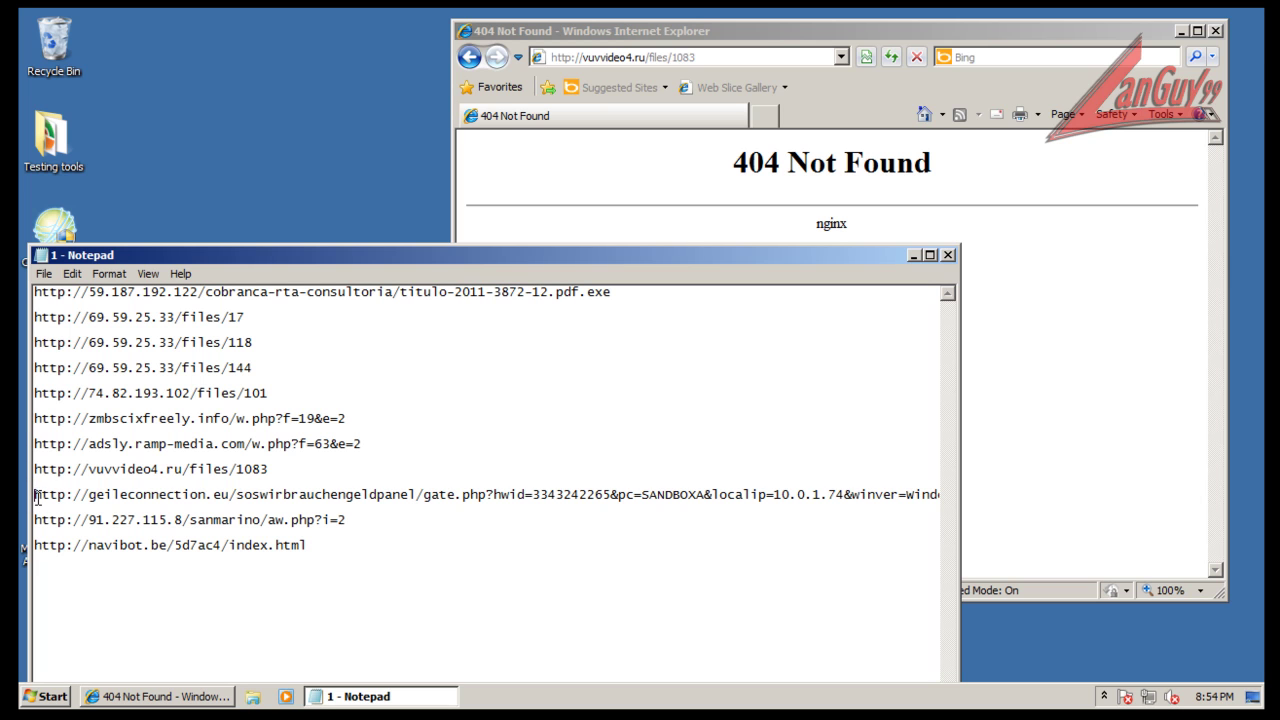
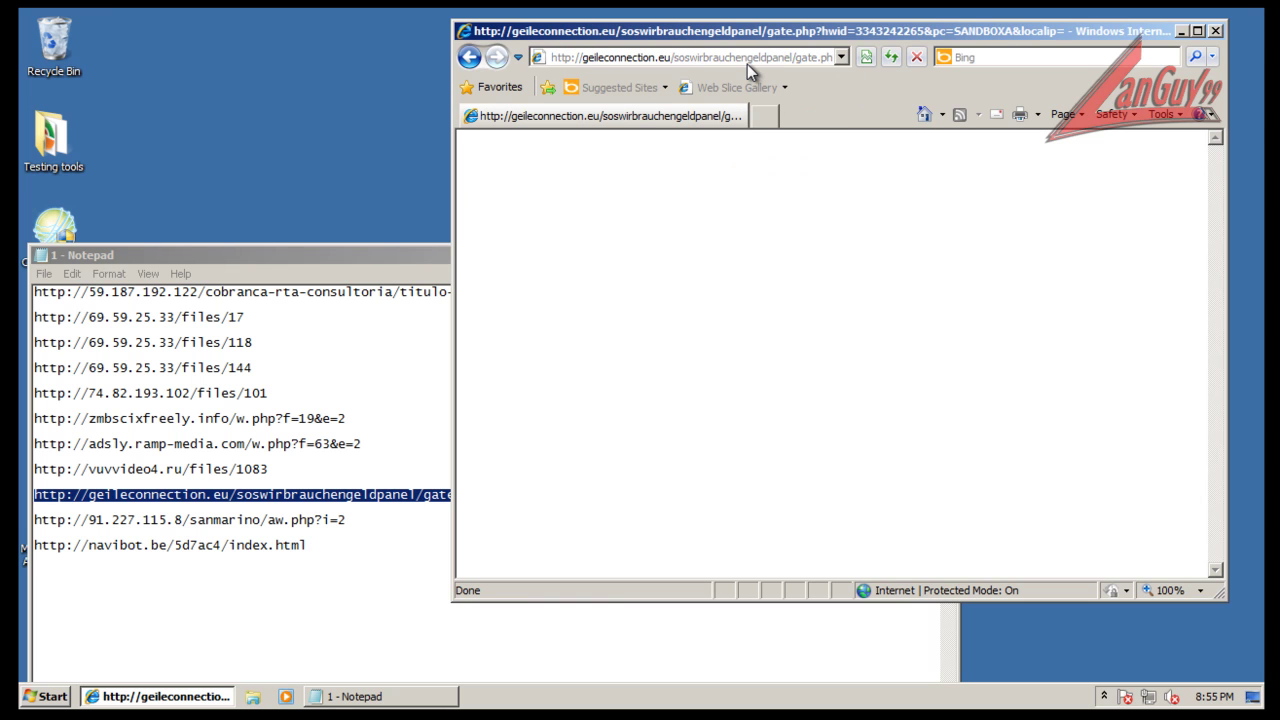
click(353, 520)
key(shift+Home)
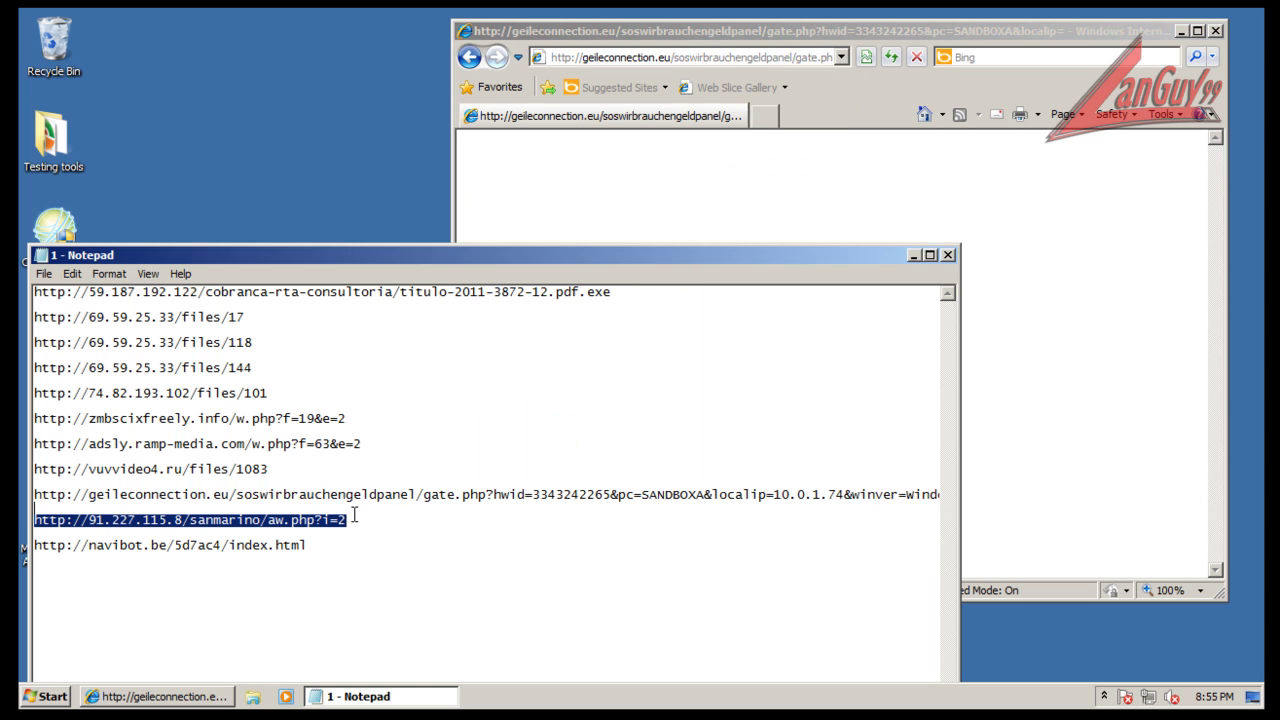
key(ctrl+c)
click(758, 62)
key(ctrl+v)
key(Return)
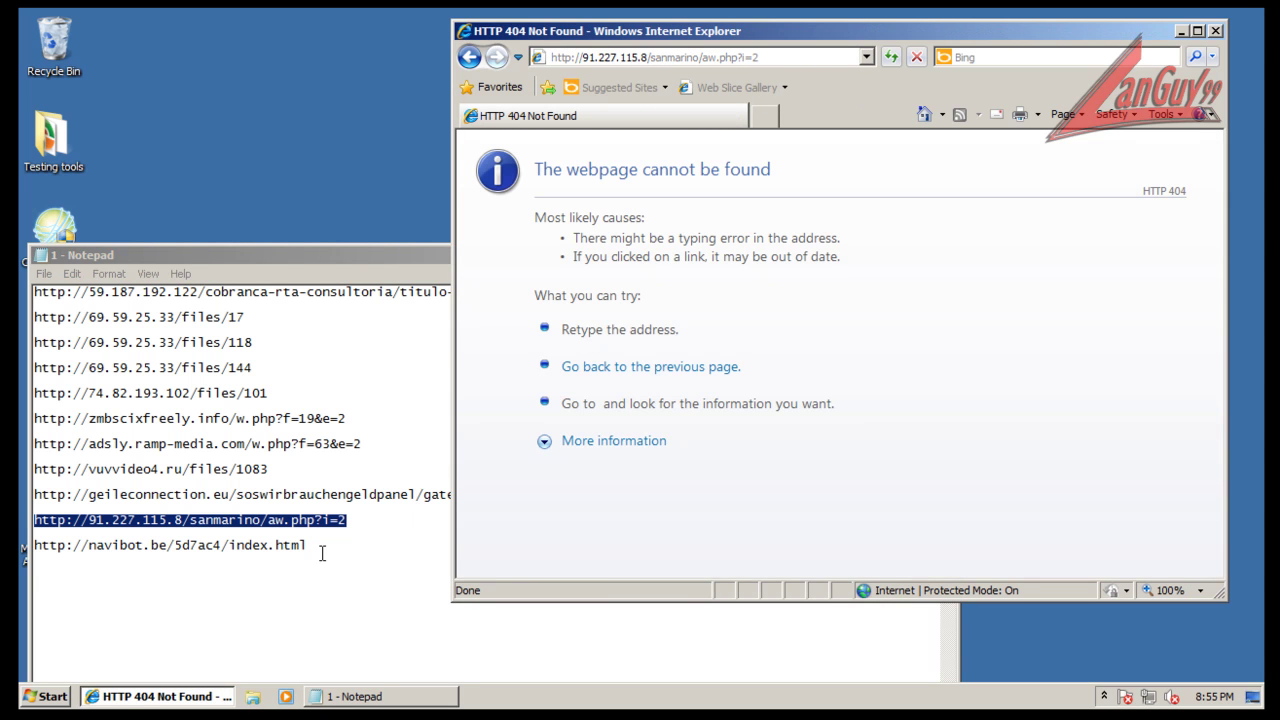
click(320, 545)
key(shift+Home)
key(ctrl+v)
key(Return)
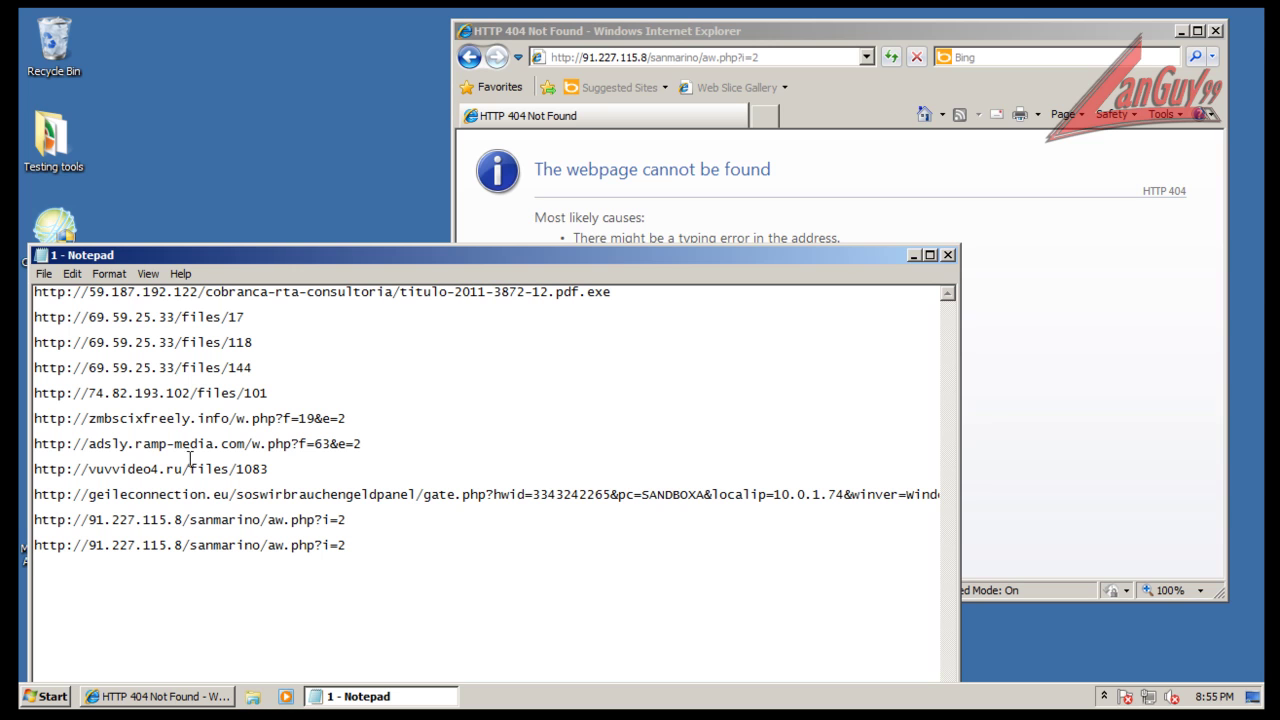
click(72, 273)
click(88, 291)
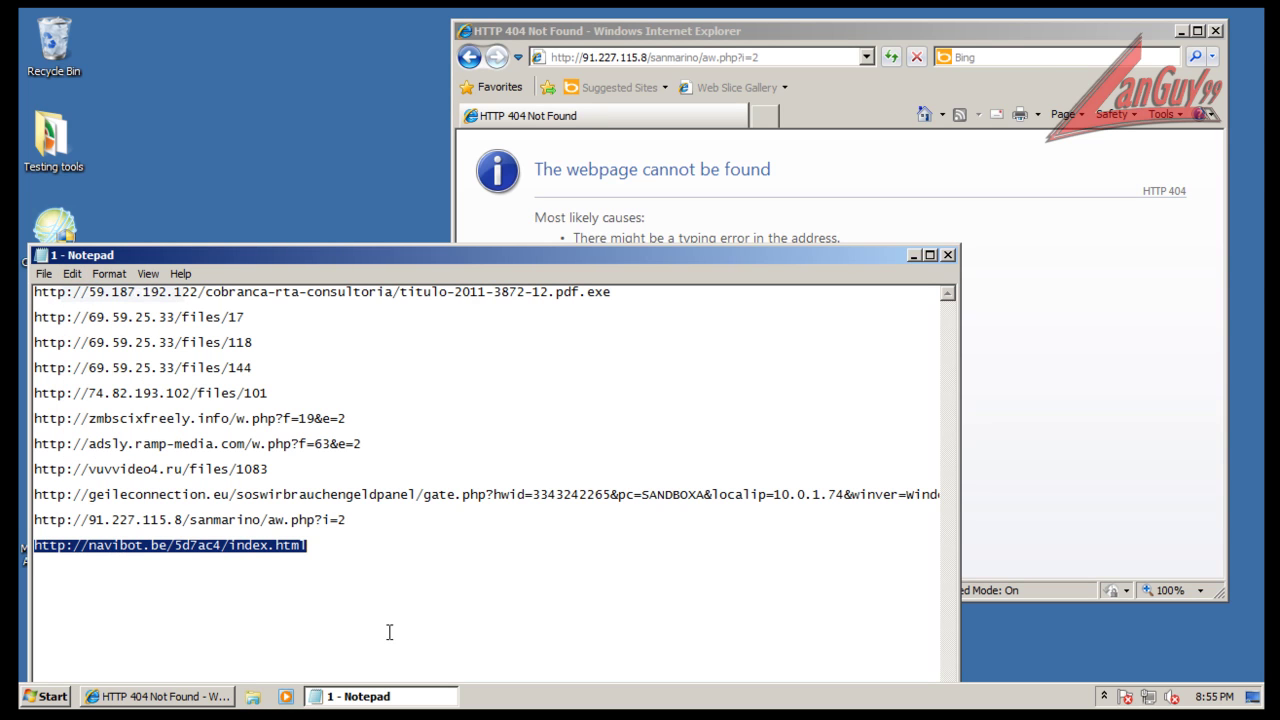
key(ctrl+c)
click(790, 57)
key(ctrl+v)
key(Return)
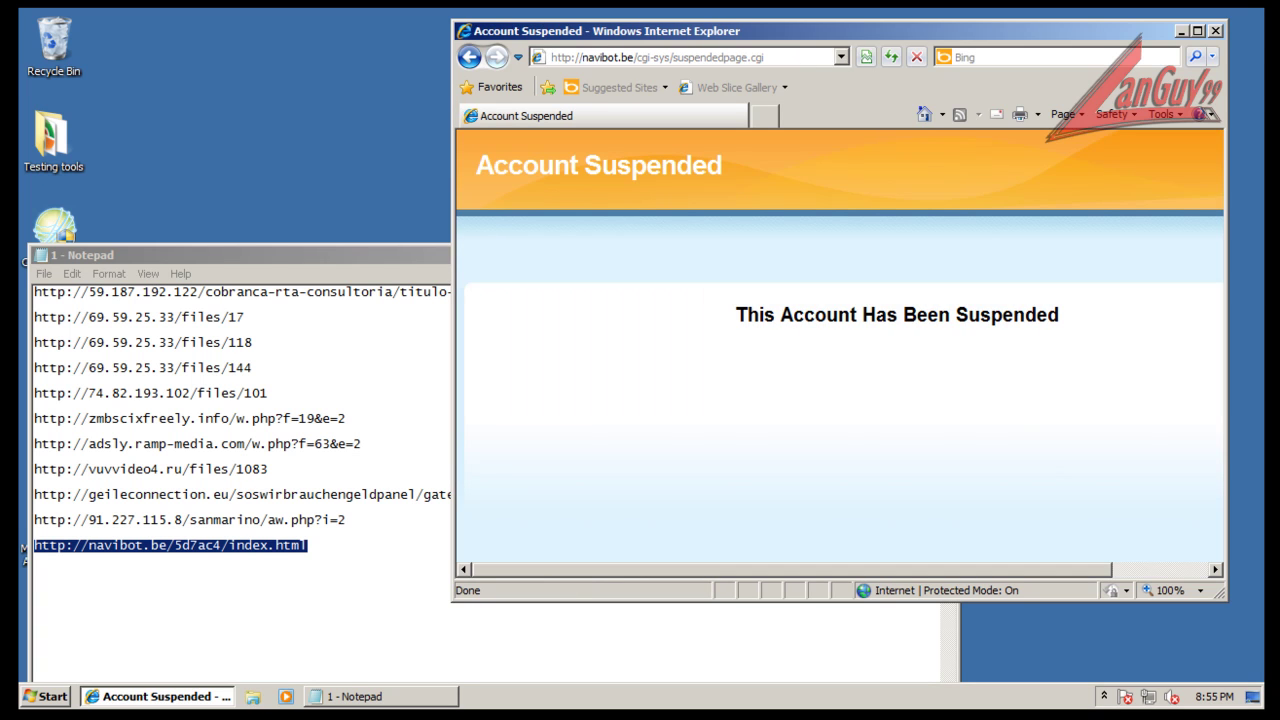
Close the browser and the Notepad list of links
click(1217, 31)
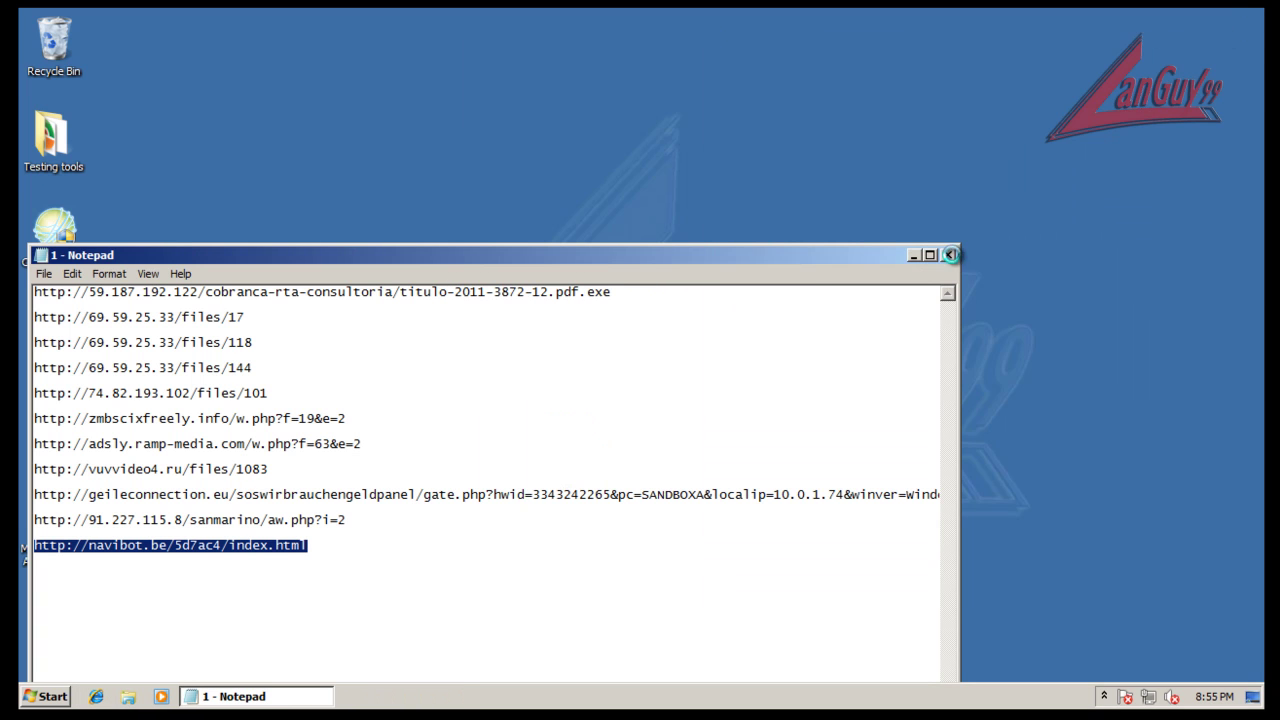
click(948, 255)
click(691, 372)
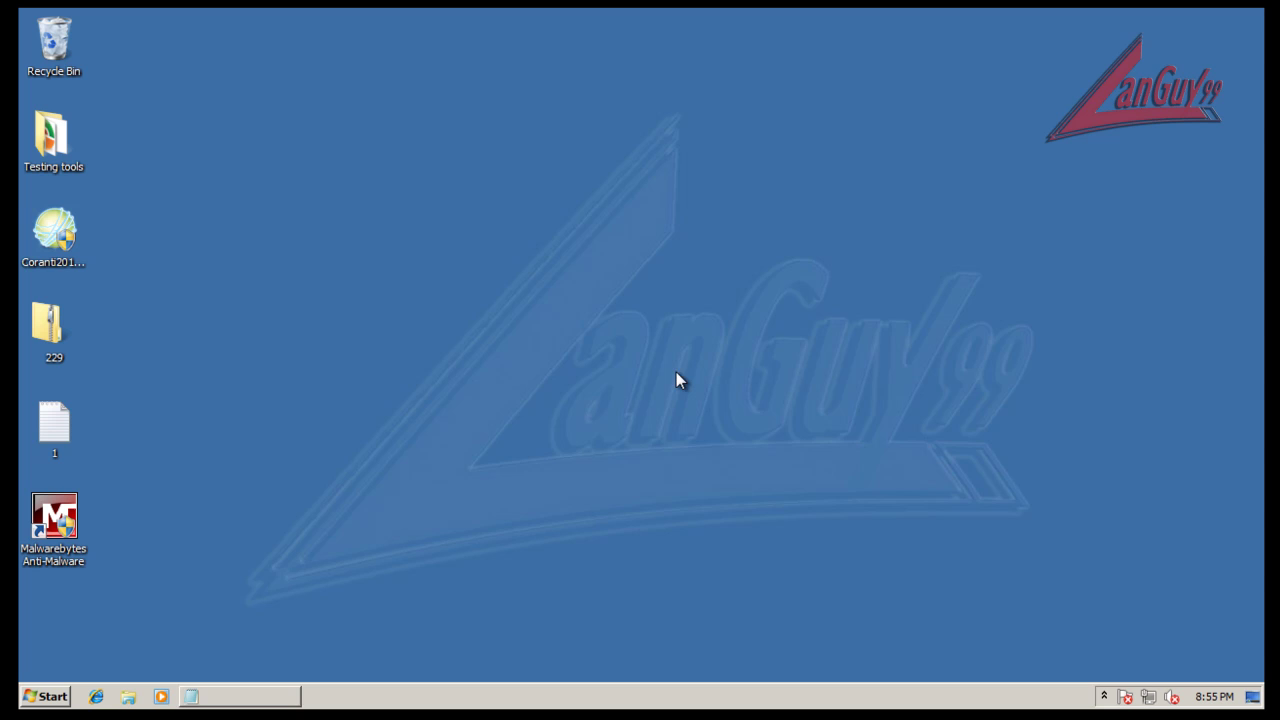
click(1105, 697)
click(1105, 697)
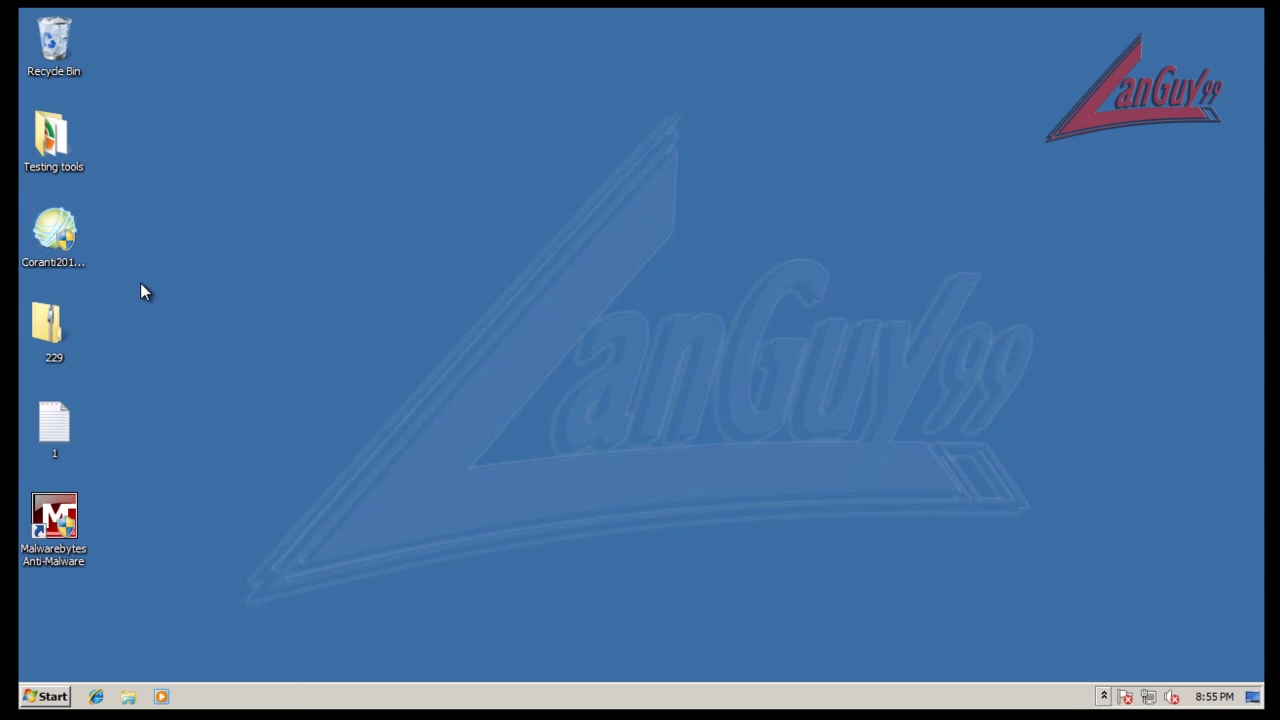
Extract the 229 folder from the zipped archive to the desktop and quarantine the detected file 001.EXE
double_click(69, 327)
drag(463, 190, 231, 260)
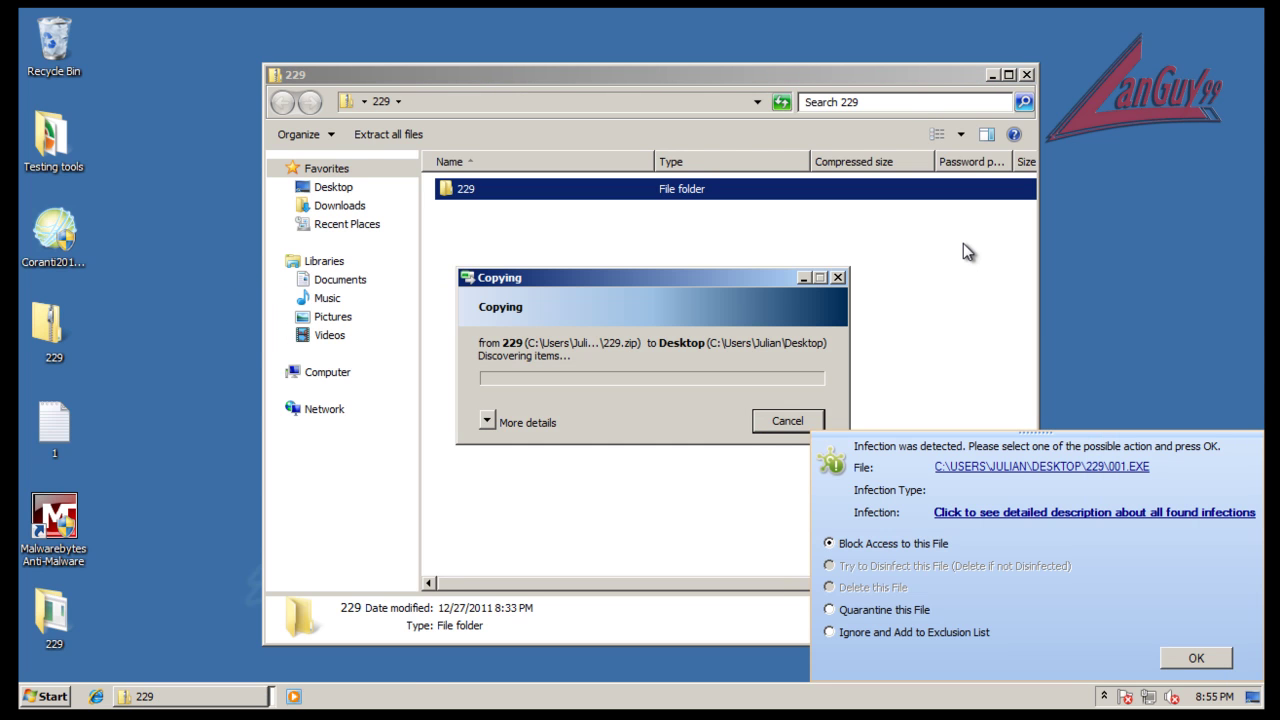
click(829, 609)
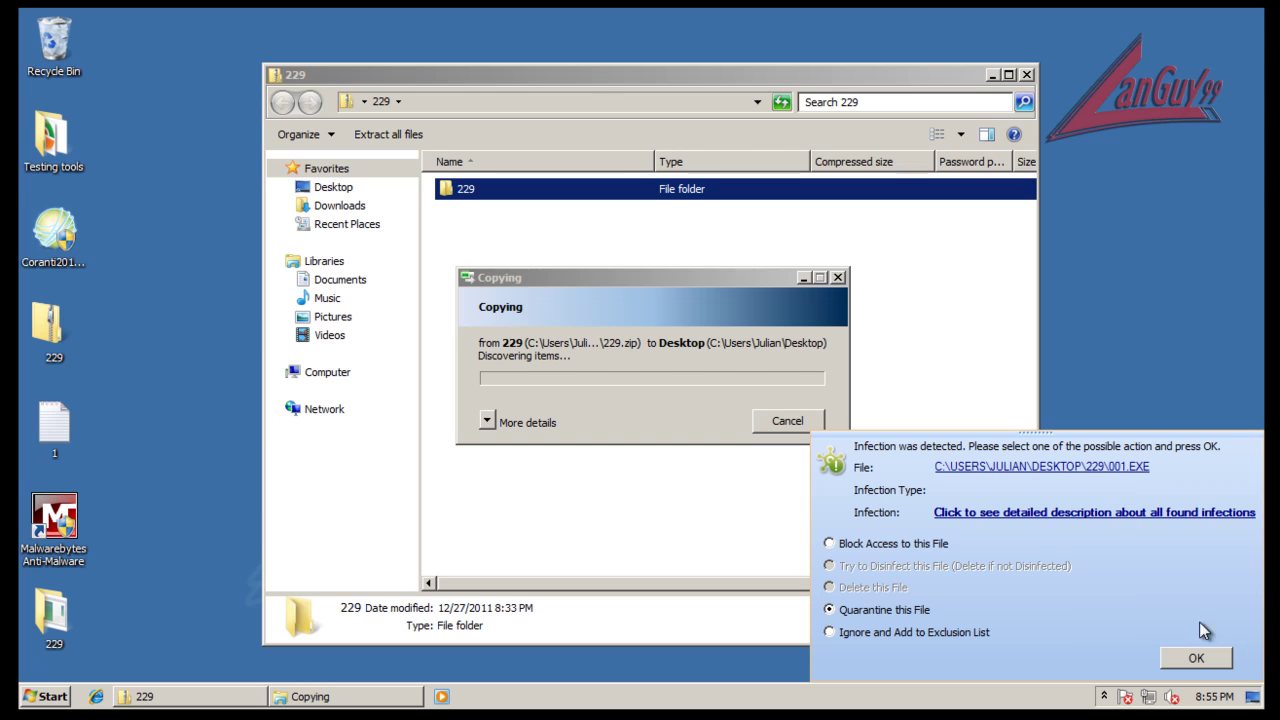
click(1210, 660)
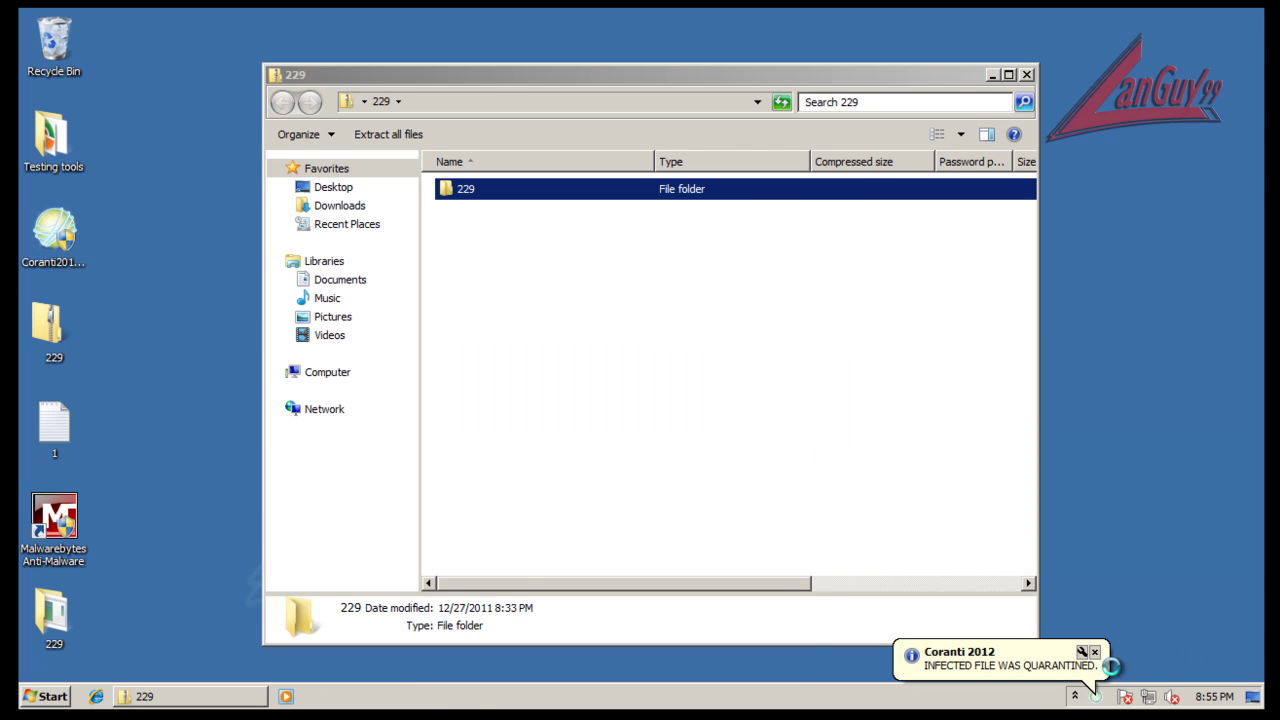
Disable Coranti 2012's Anti-Virus protection
click(1103, 697)
right_click(1089, 622)
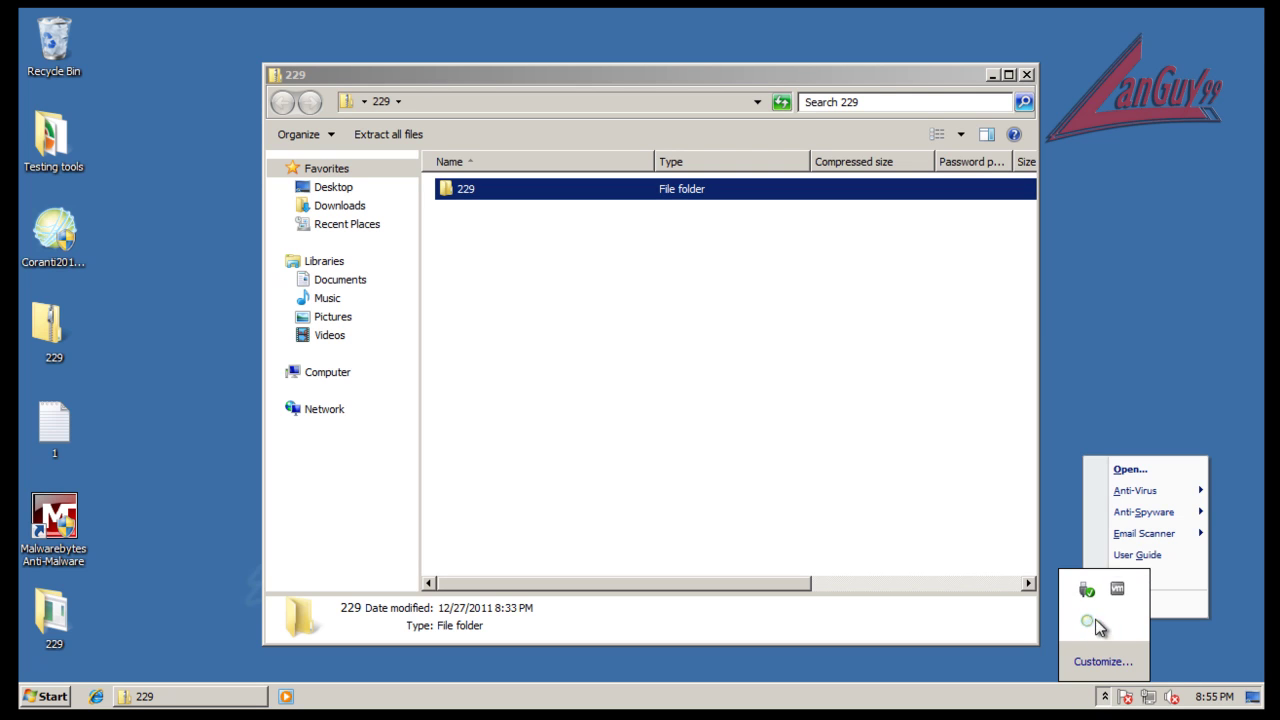
mouse_move(1160, 490)
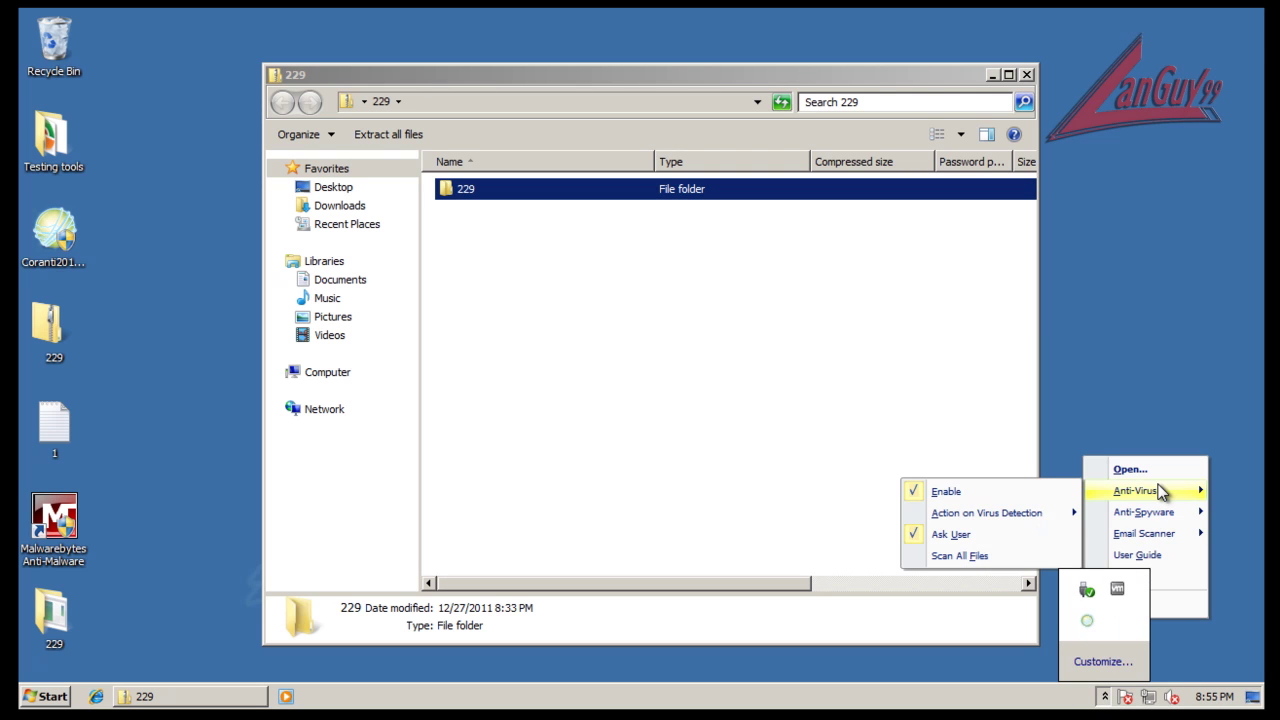
click(945, 491)
Copy the 229 folder from the archive to the desktop again, merging it with the existing folder, and dismiss the Coranti notification
click(458, 192)
drag(456, 193, 153, 429)
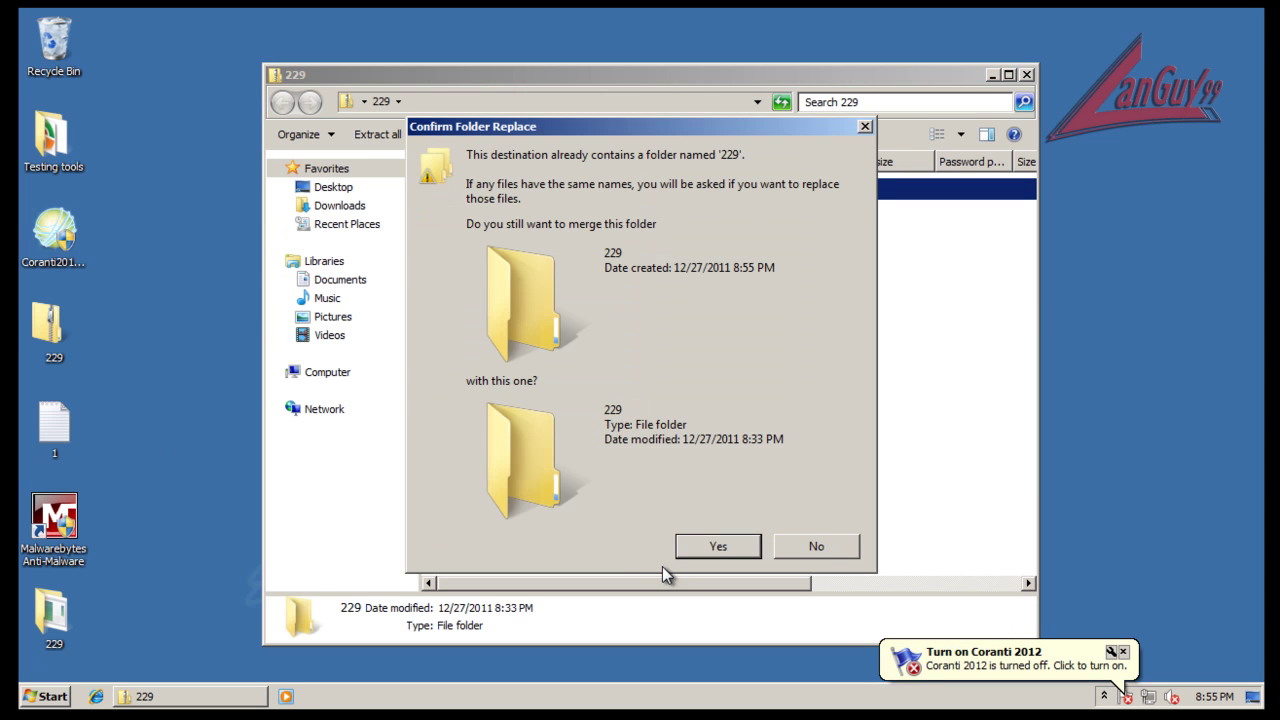
click(726, 549)
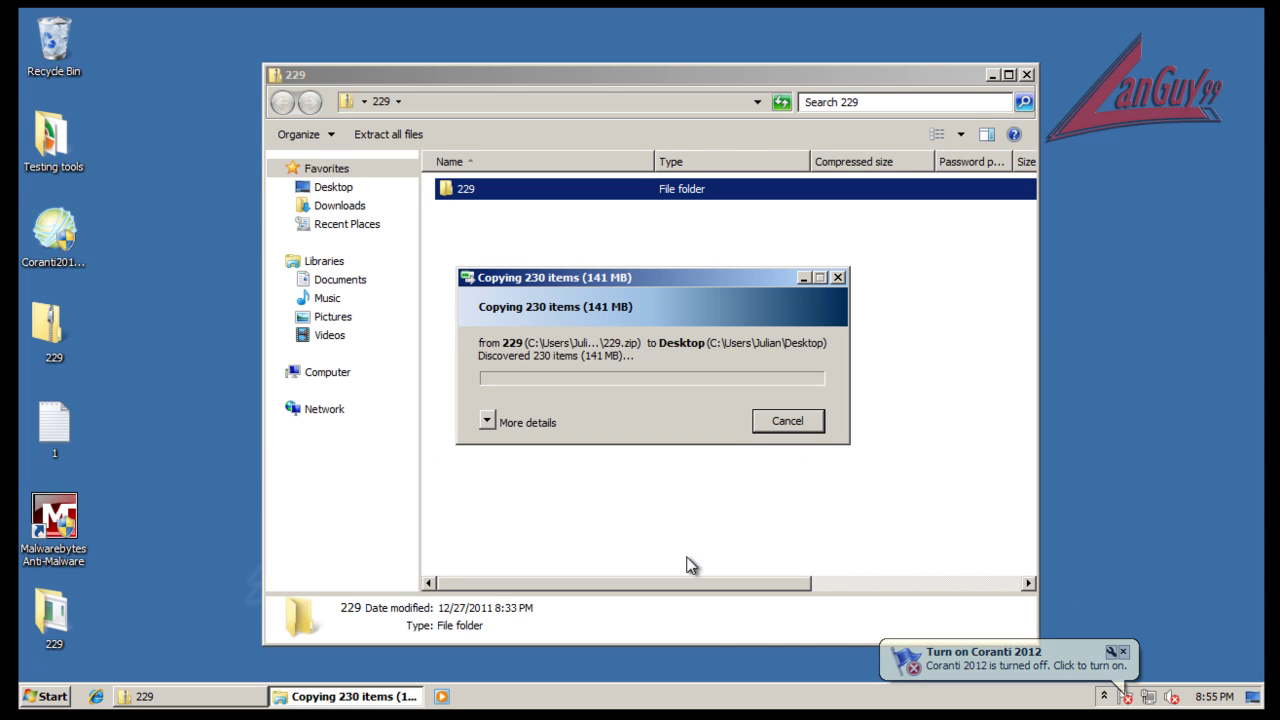
click(1123, 652)
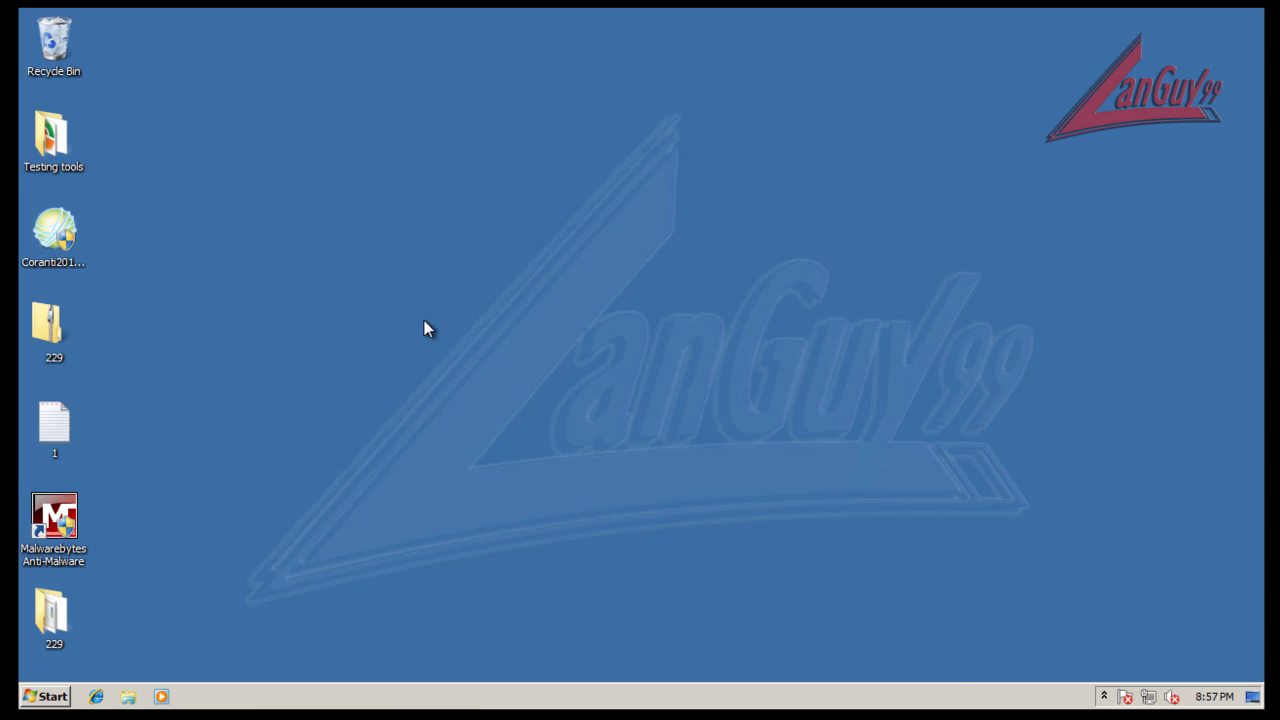
Open the link list file 1 and Internet Explorer, and move the list window lower on the desktop
double_click(50, 425)
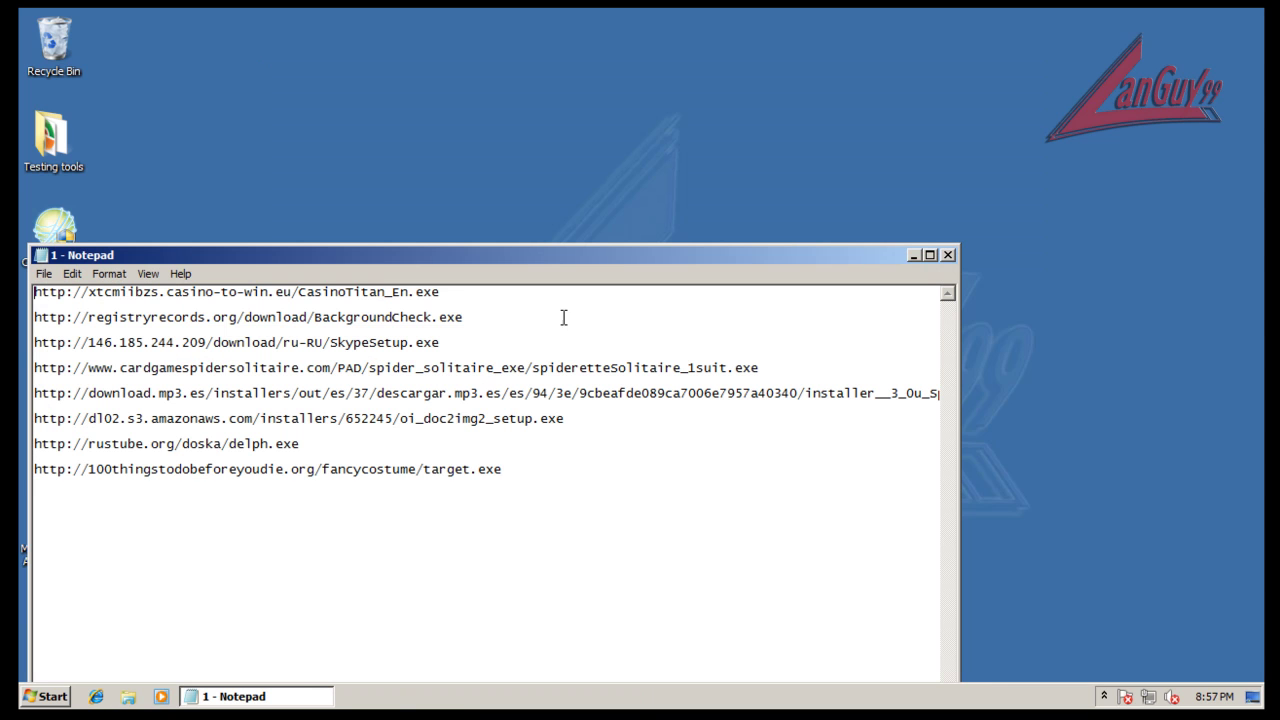
click(96, 698)
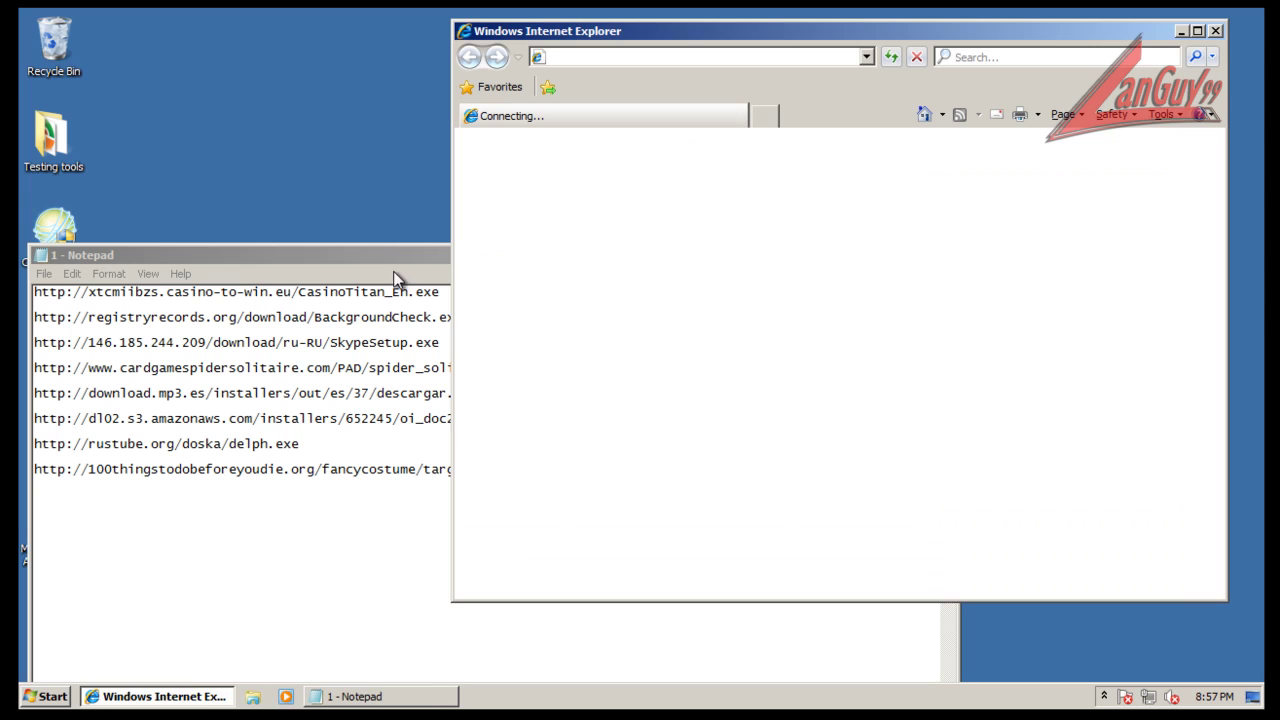
drag(390, 268, 400, 366)
click(476, 387)
drag(476, 387, 28, 367)
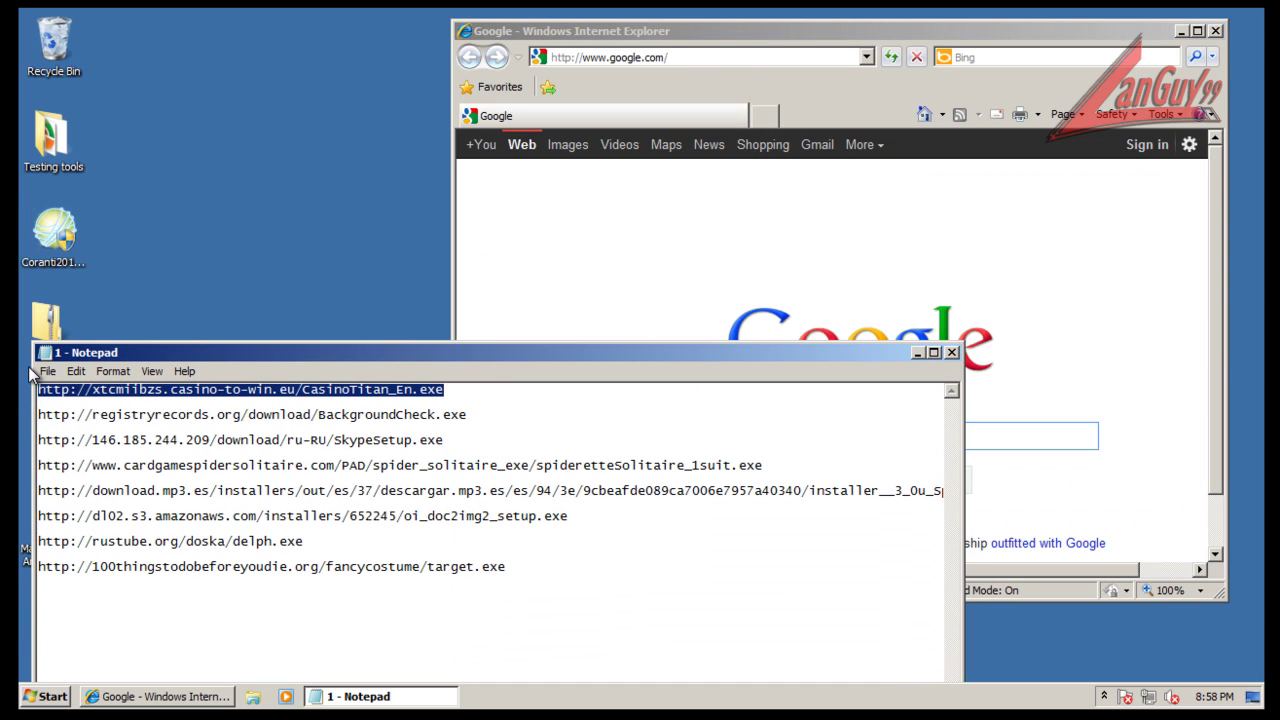
click(715, 58)
key(ctrl+v)
key(Return)
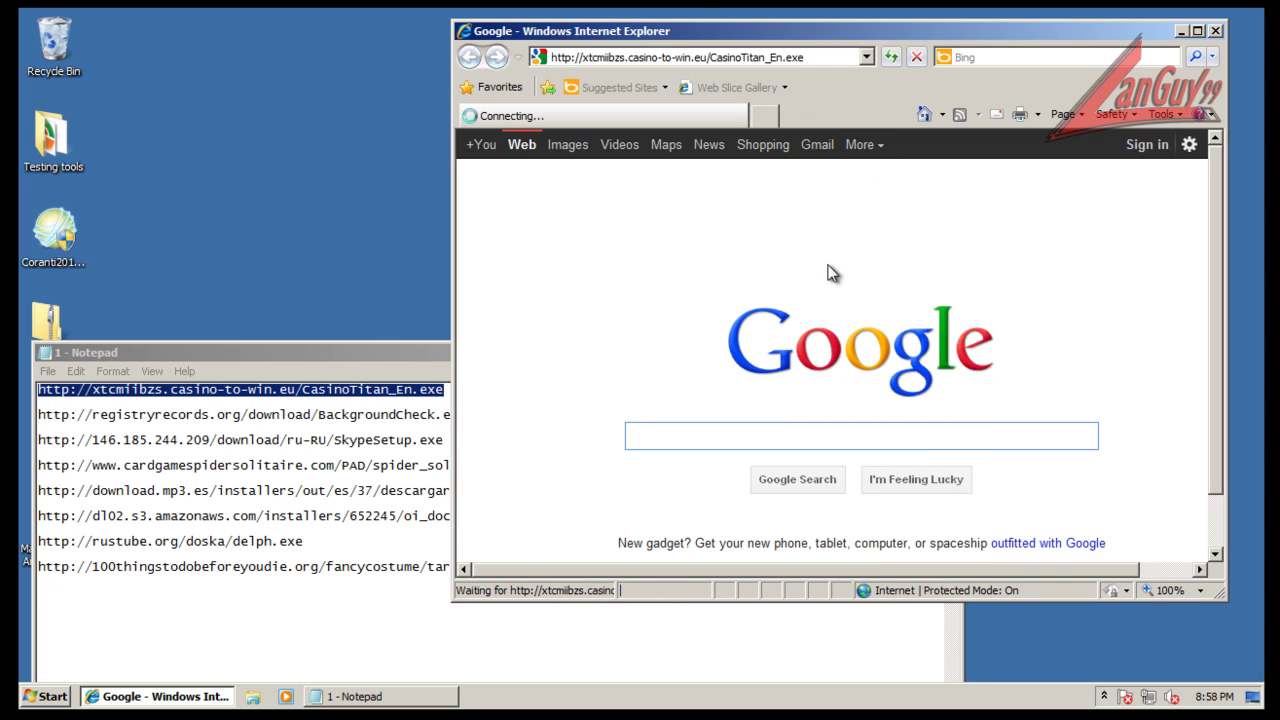
Re-enable Coranti 2012's Anti-Virus protection and check its Enable setting
click(1104, 696)
right_click(1094, 620)
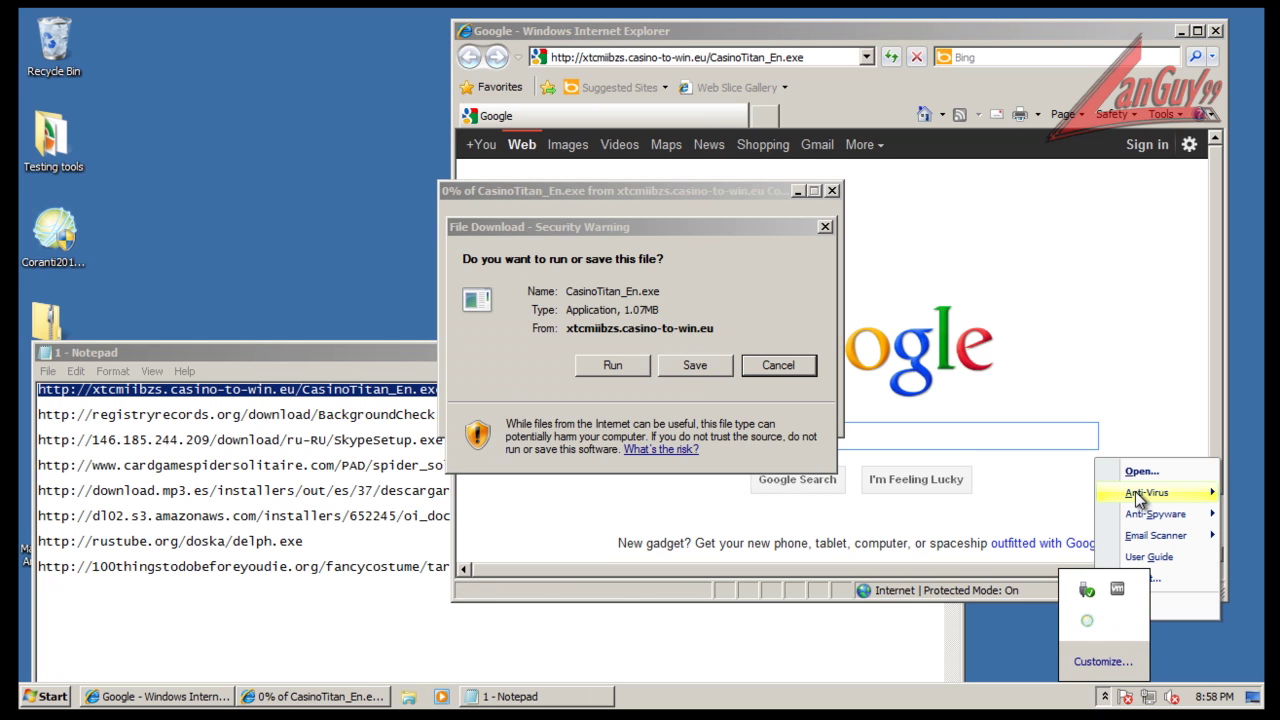
mouse_move(1137, 505)
click(1049, 494)
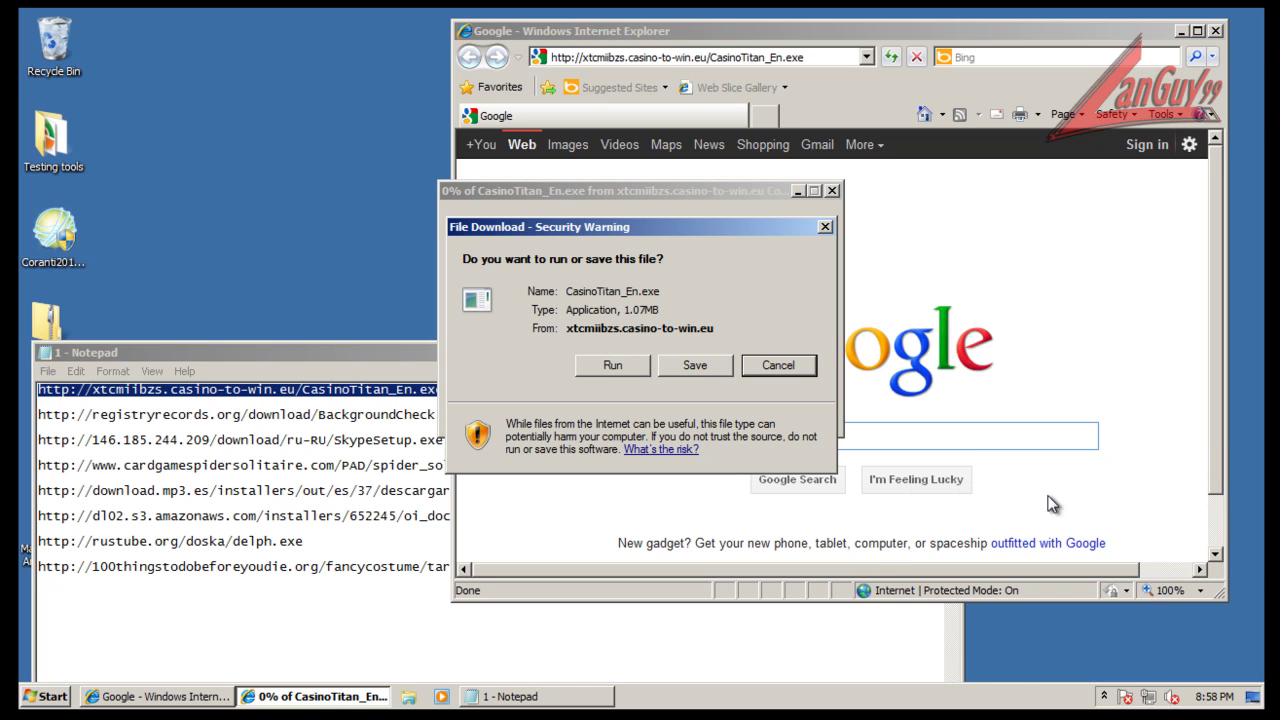
click(1104, 696)
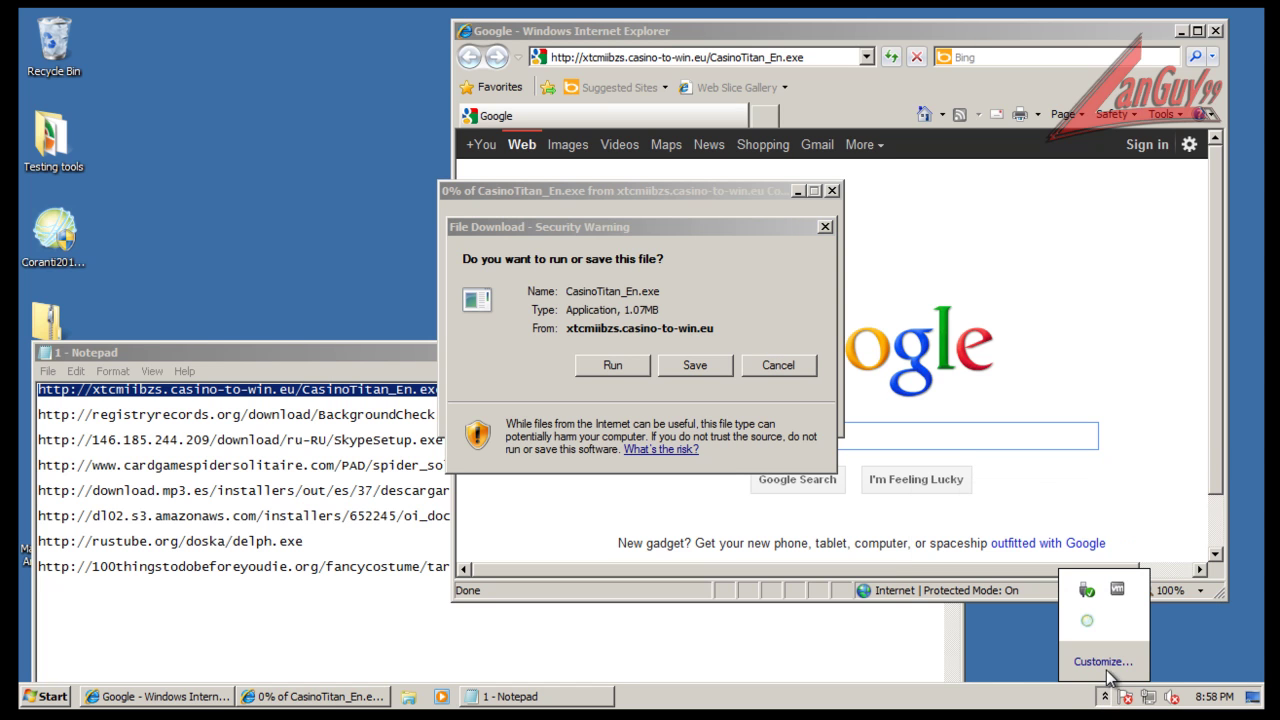
right_click(1091, 625)
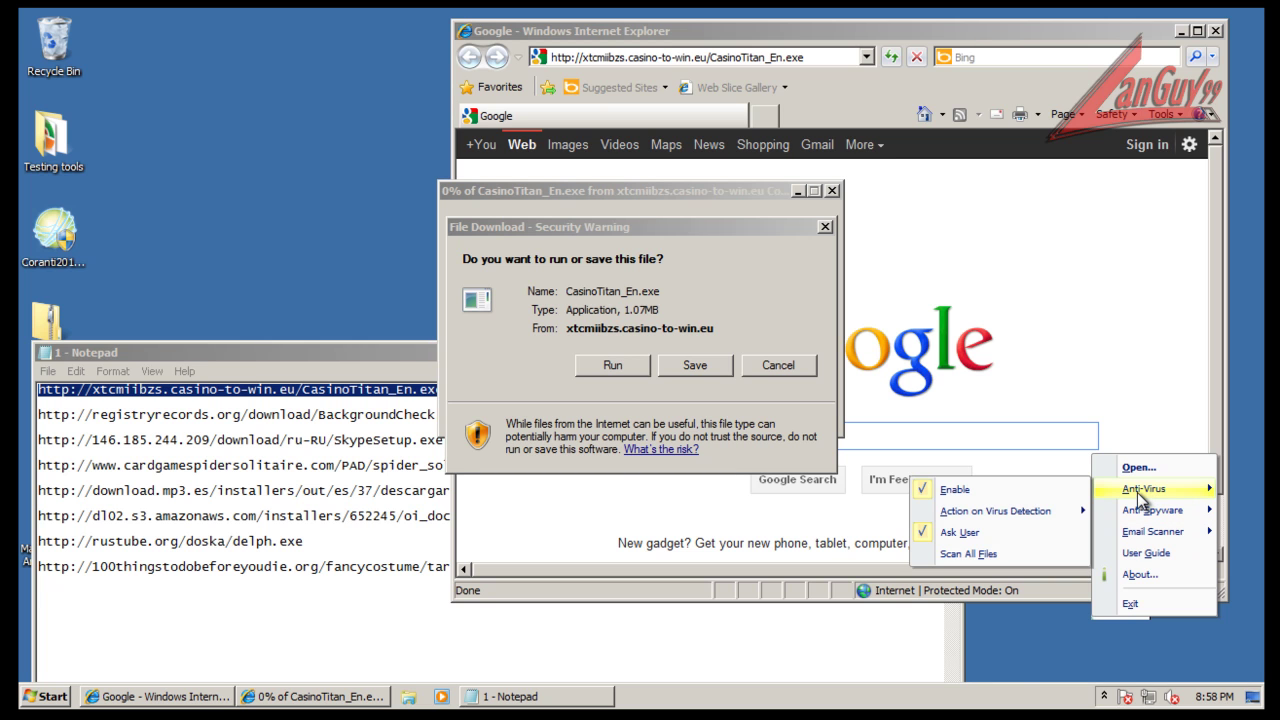
click(766, 245)
Run the CasinoTitan_En.exe and BackgroundCheck.exe downloads, and close the 404 page that opens
click(613, 365)
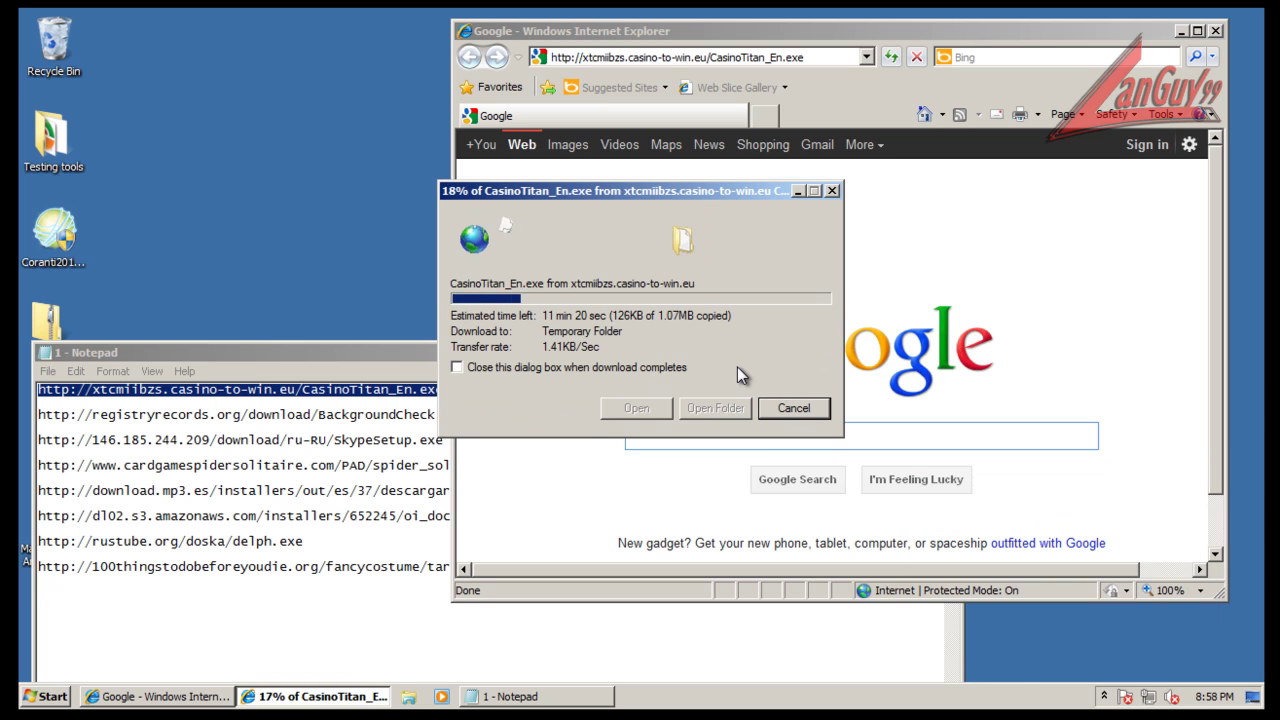
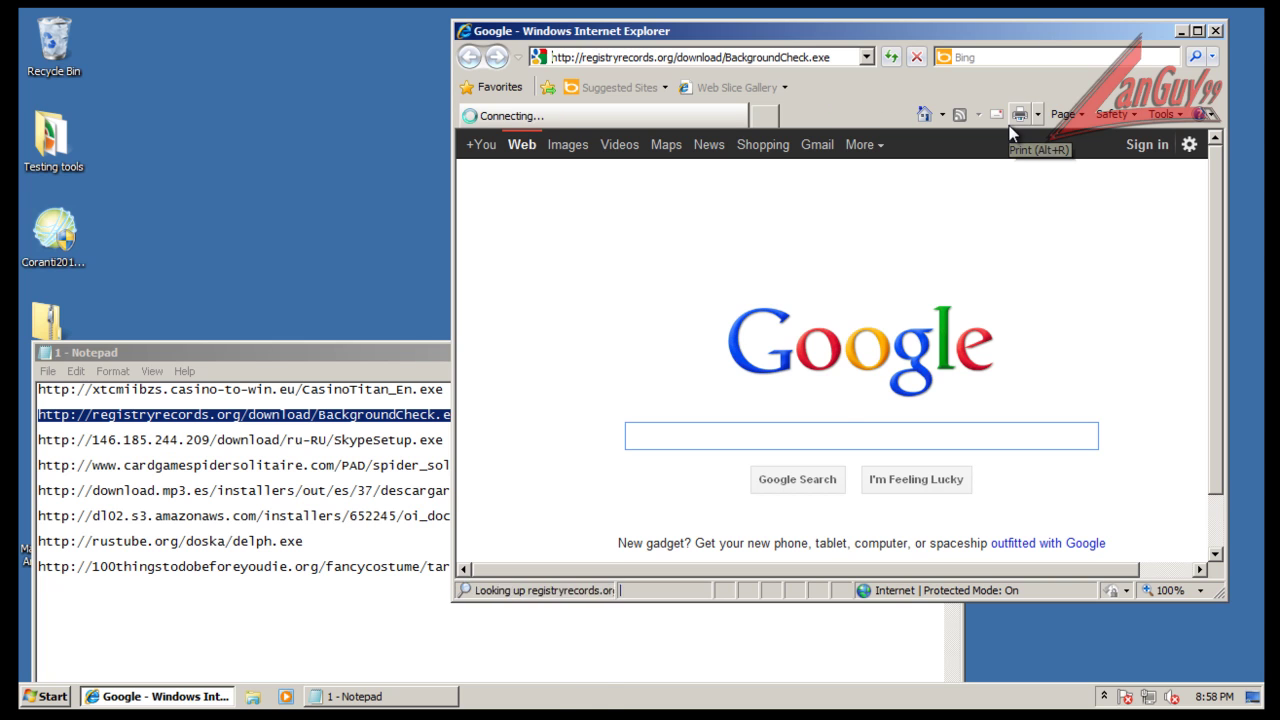
click(617, 365)
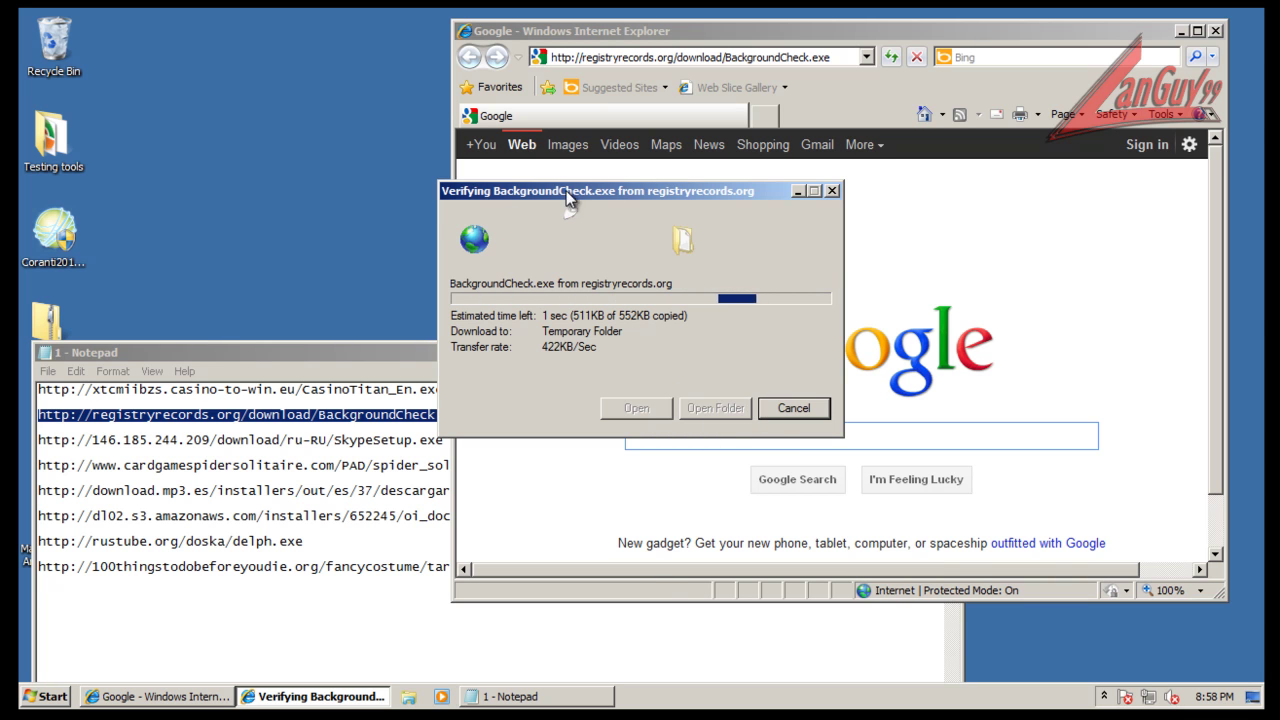
click(735, 335)
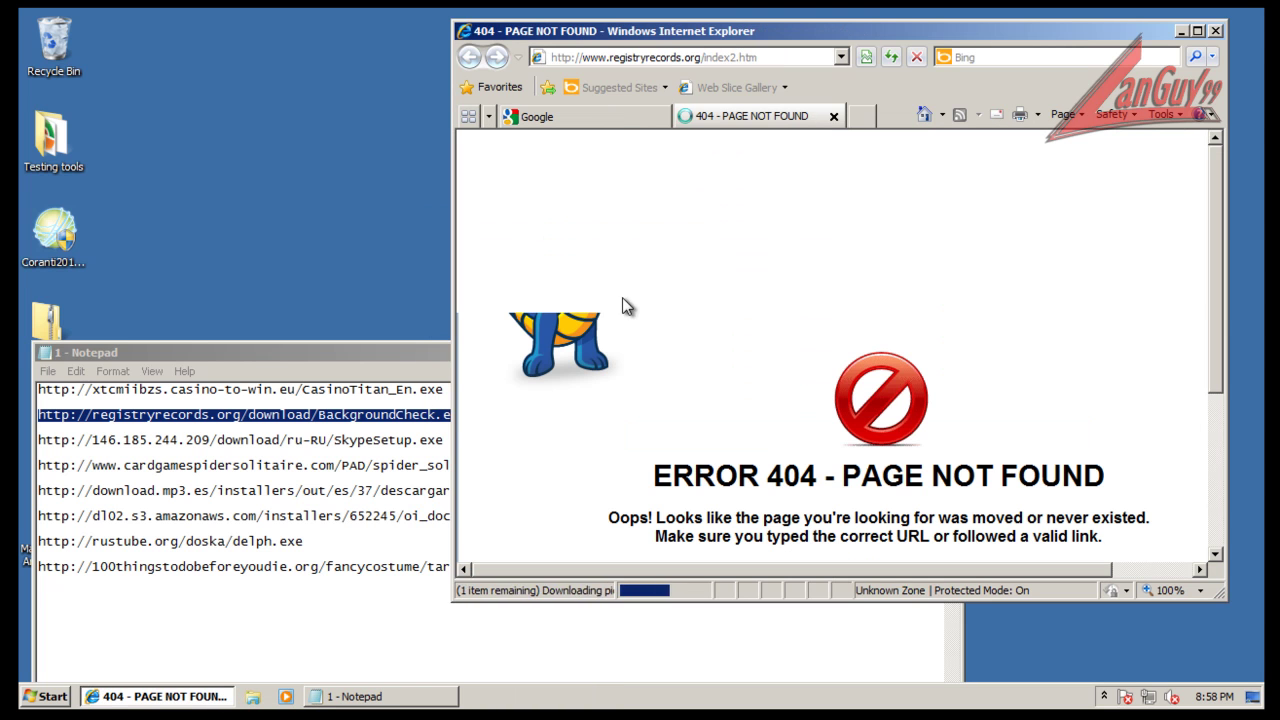
click(835, 117)
click(414, 436)
key(shift+Home)
key(ctrl+c)
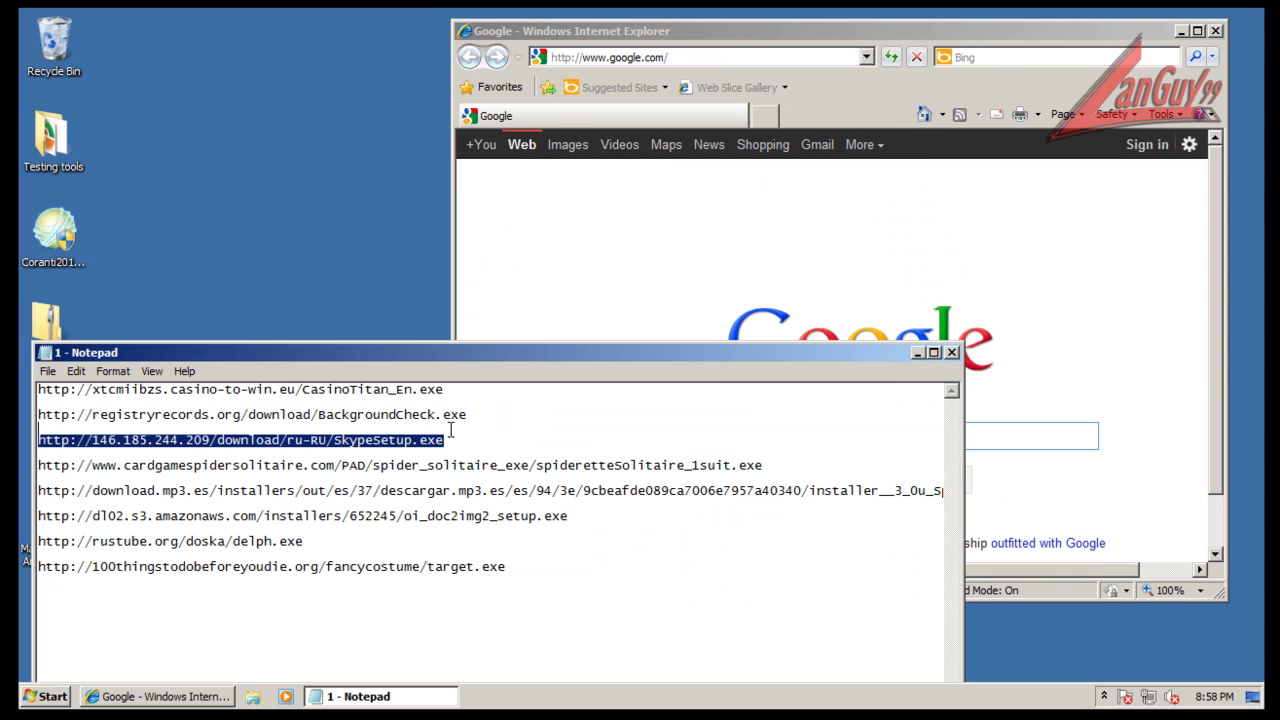
click(700, 57)
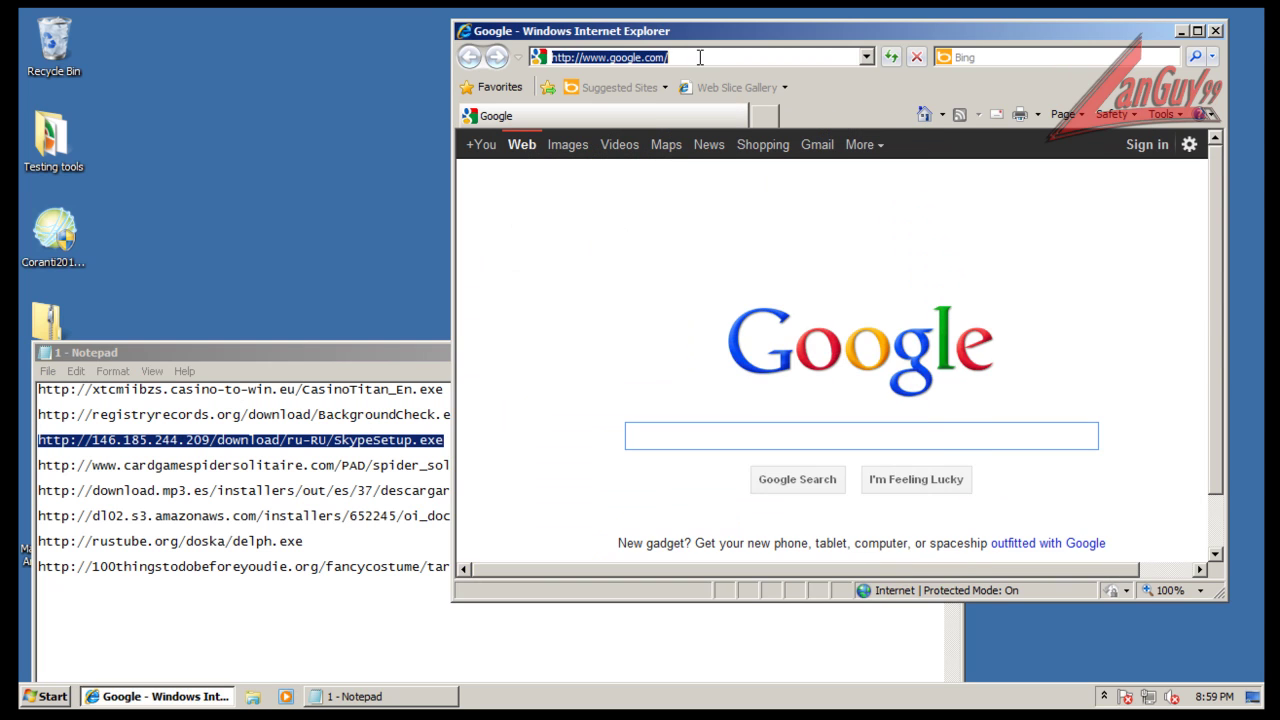
key(ctrl+v)
key(Return)
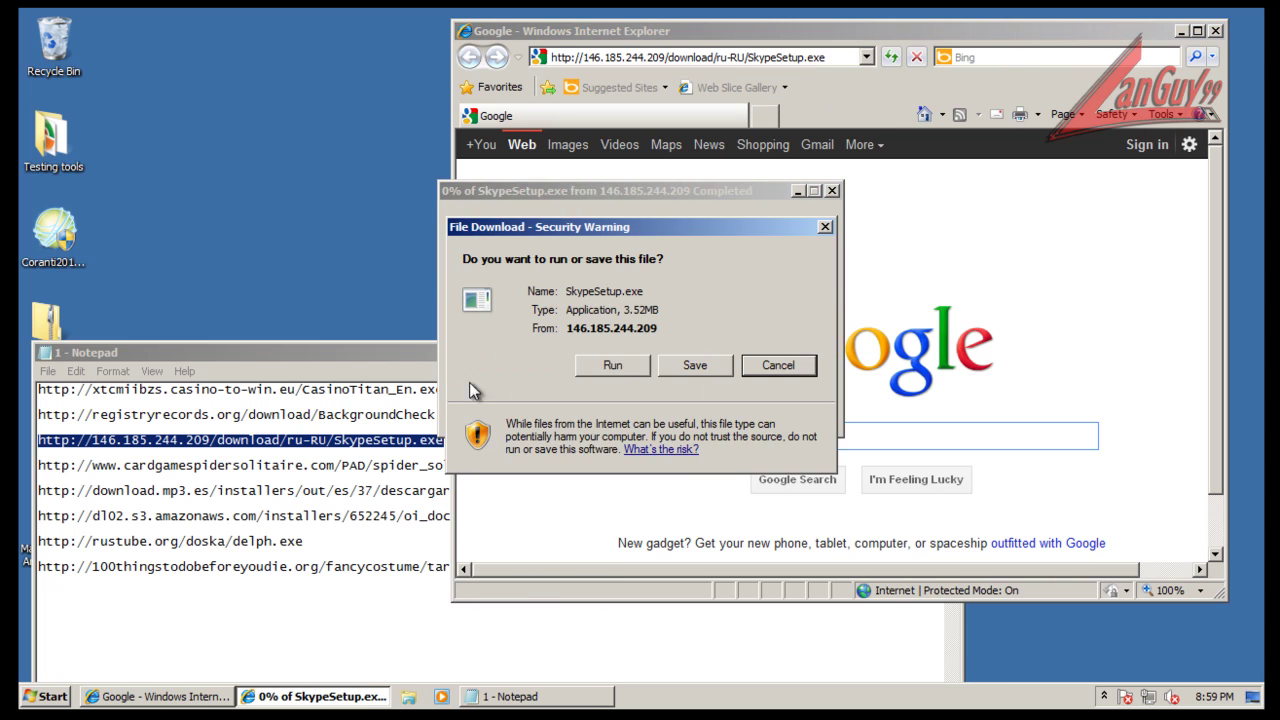
click(613, 366)
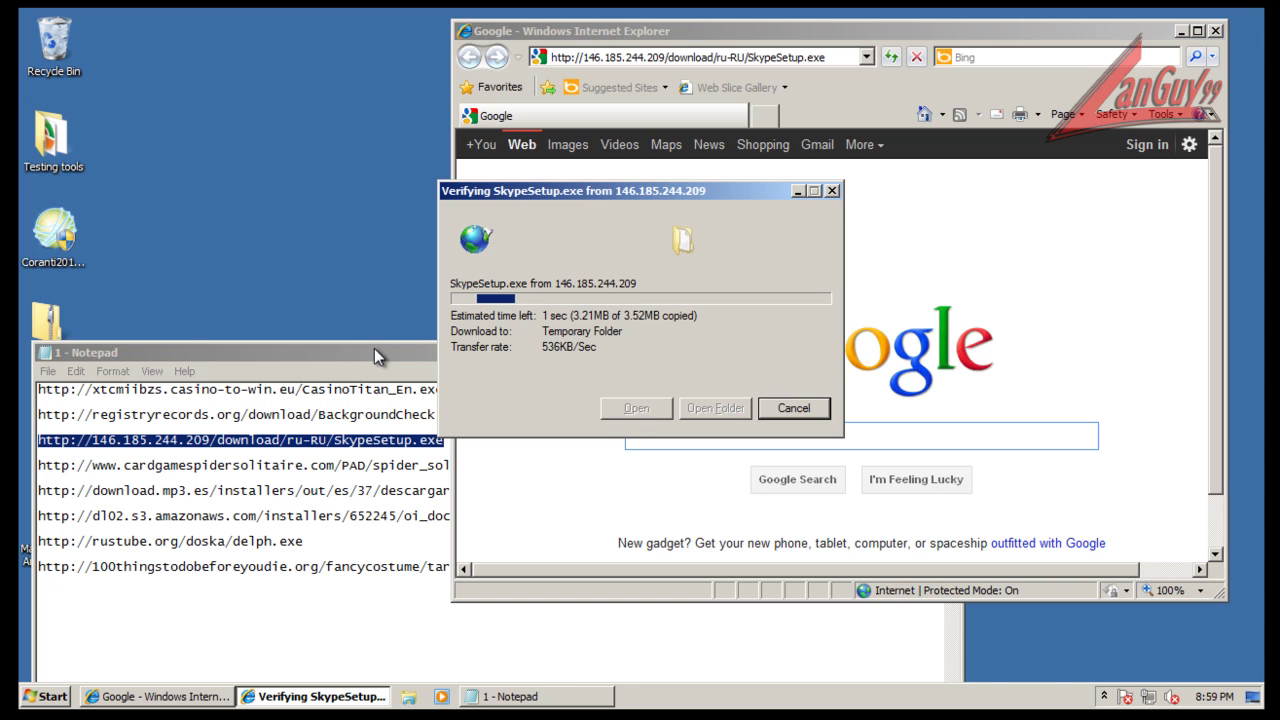
Copy the spideretteSolitaire_1suit.exe link from the list, and delete the infected SkypeSetup file through Coranti's infection alert
click(374, 348)
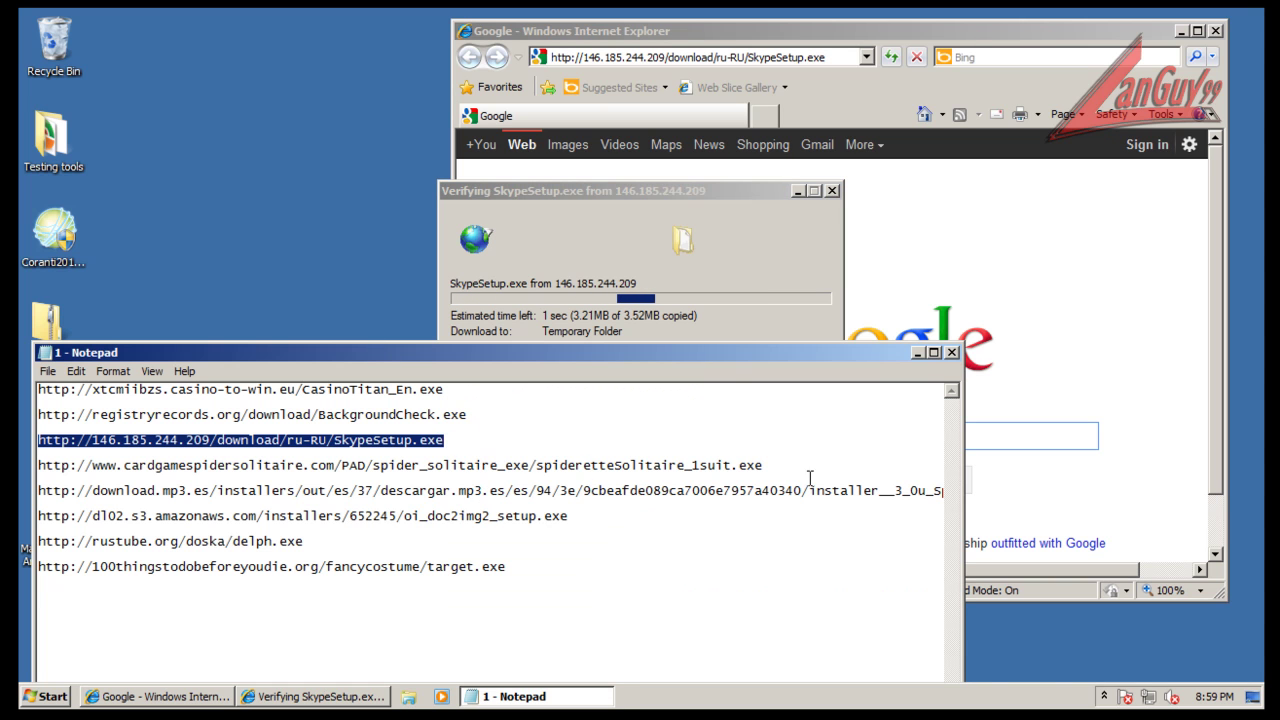
click(776, 457)
key(shift+Home)
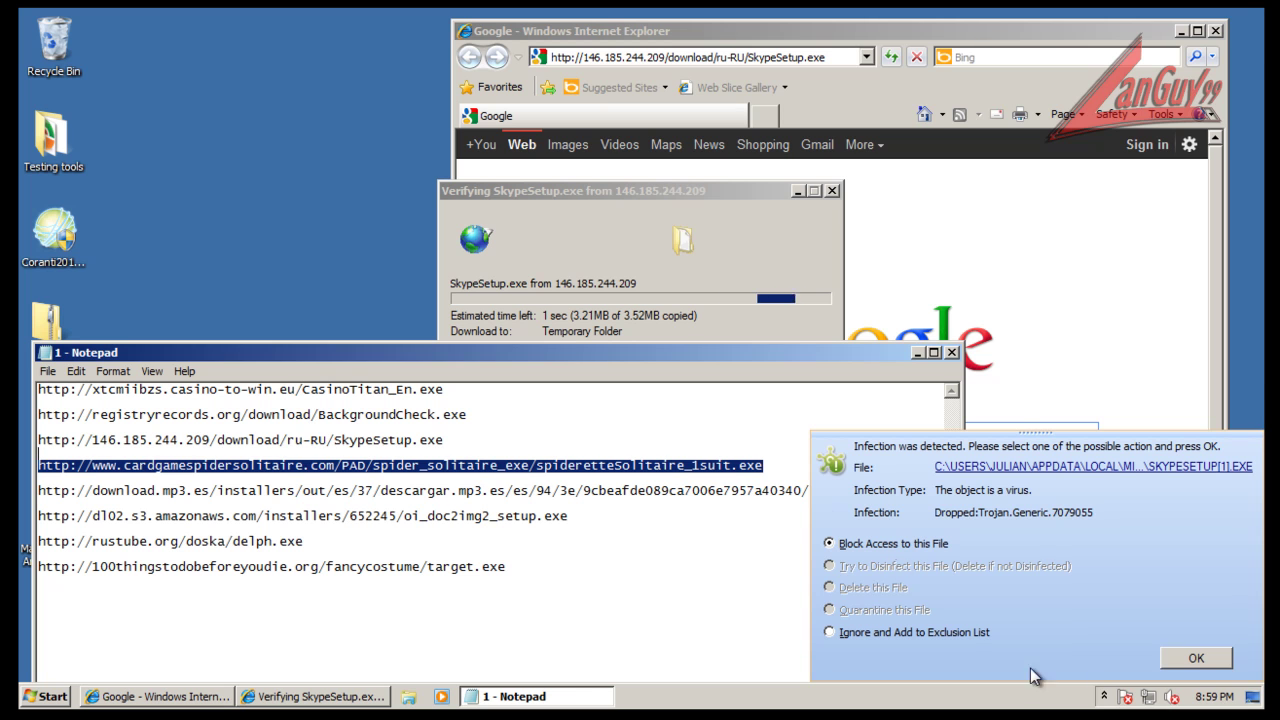
click(1188, 665)
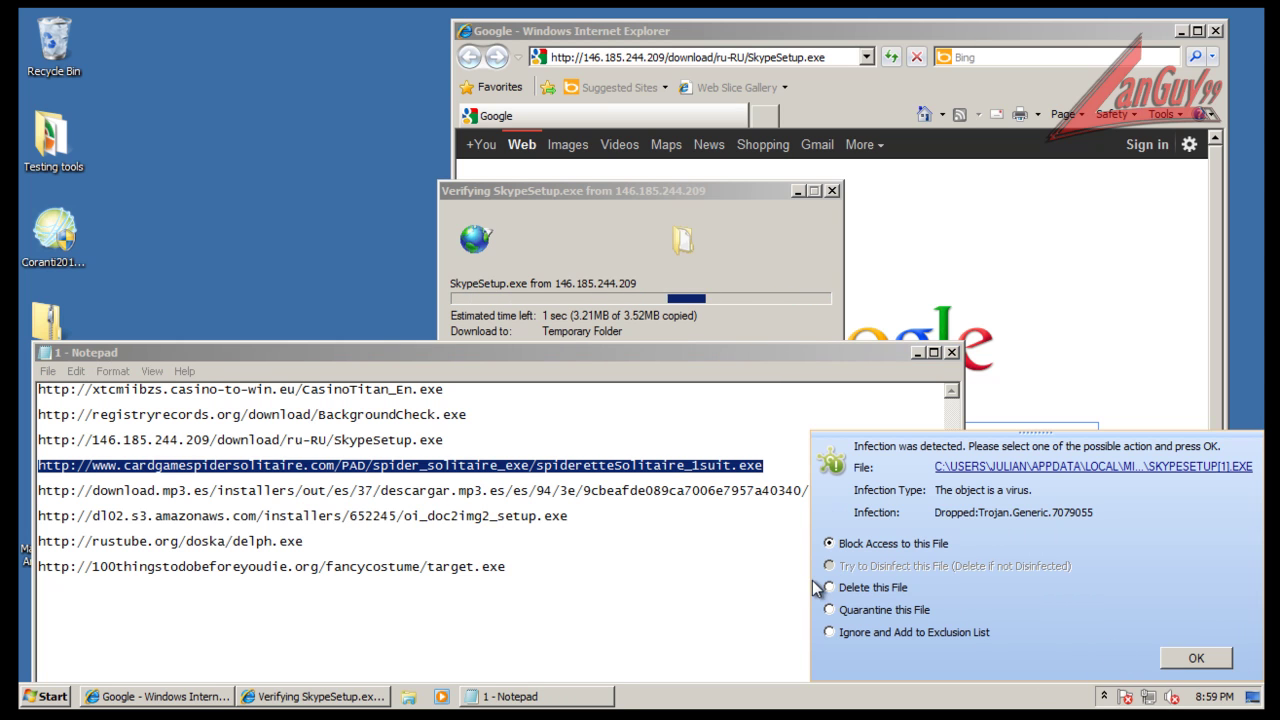
click(893, 590)
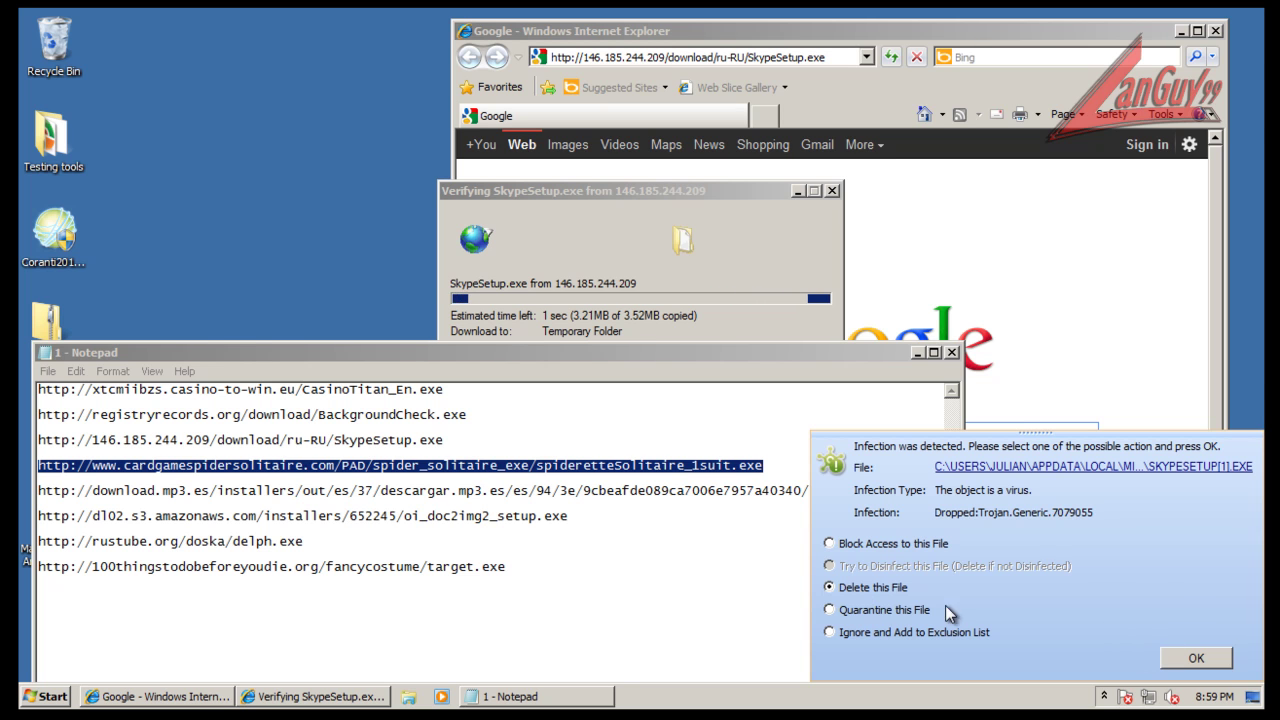
click(1214, 657)
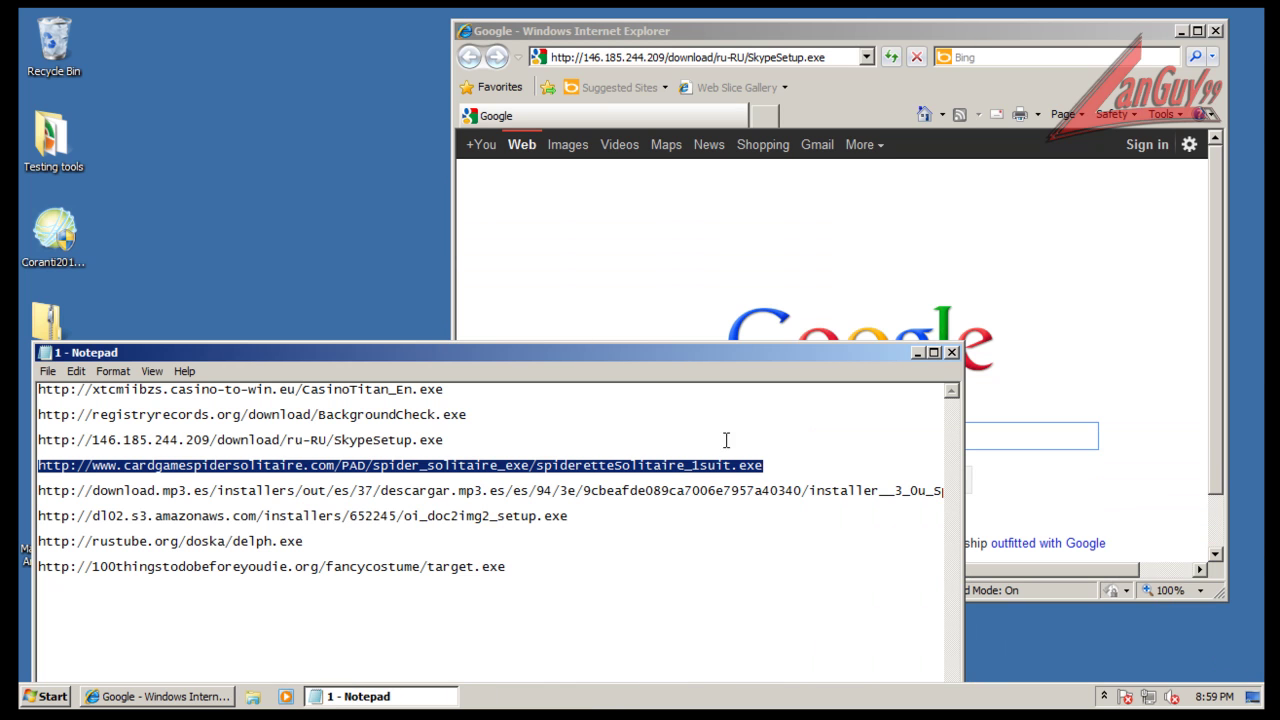
Load the copied spideretteSolitaire_1suit.exe link in the browser, run the download and dismiss the security warning
click(783, 76)
click(799, 58)
key(ctrl+v)
key(Return)
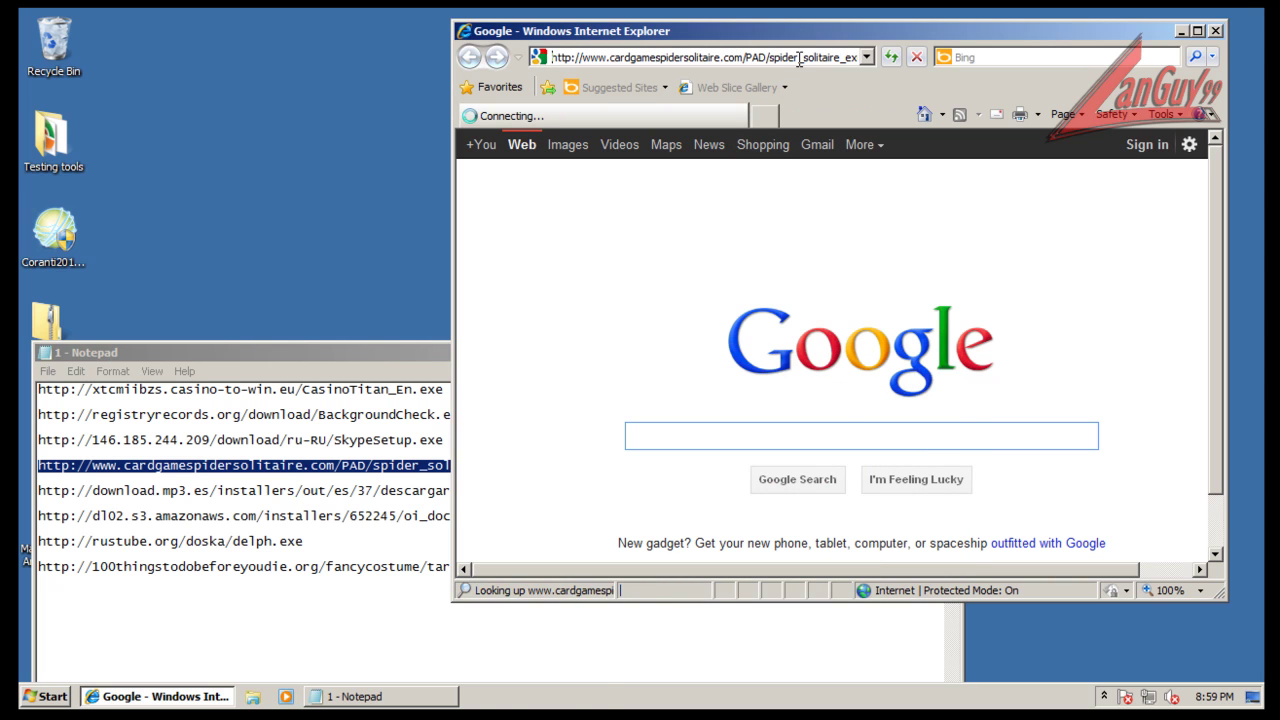
click(614, 362)
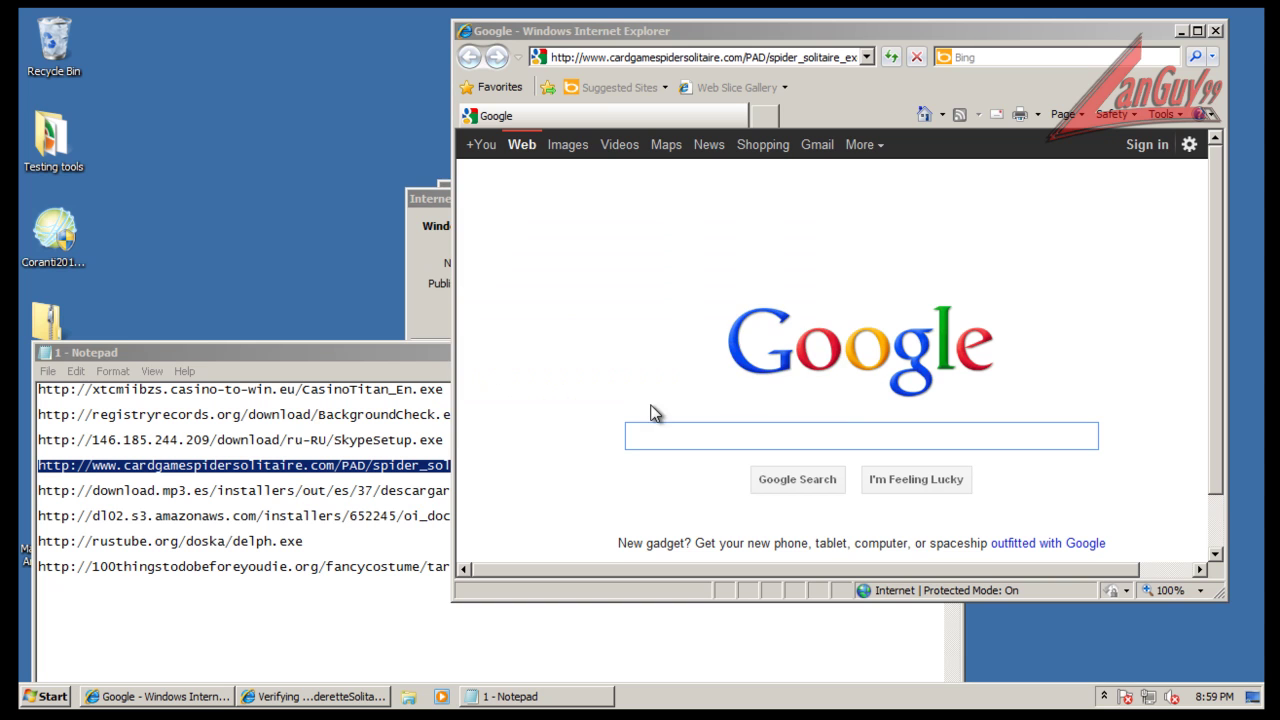
click(417, 309)
click(794, 317)
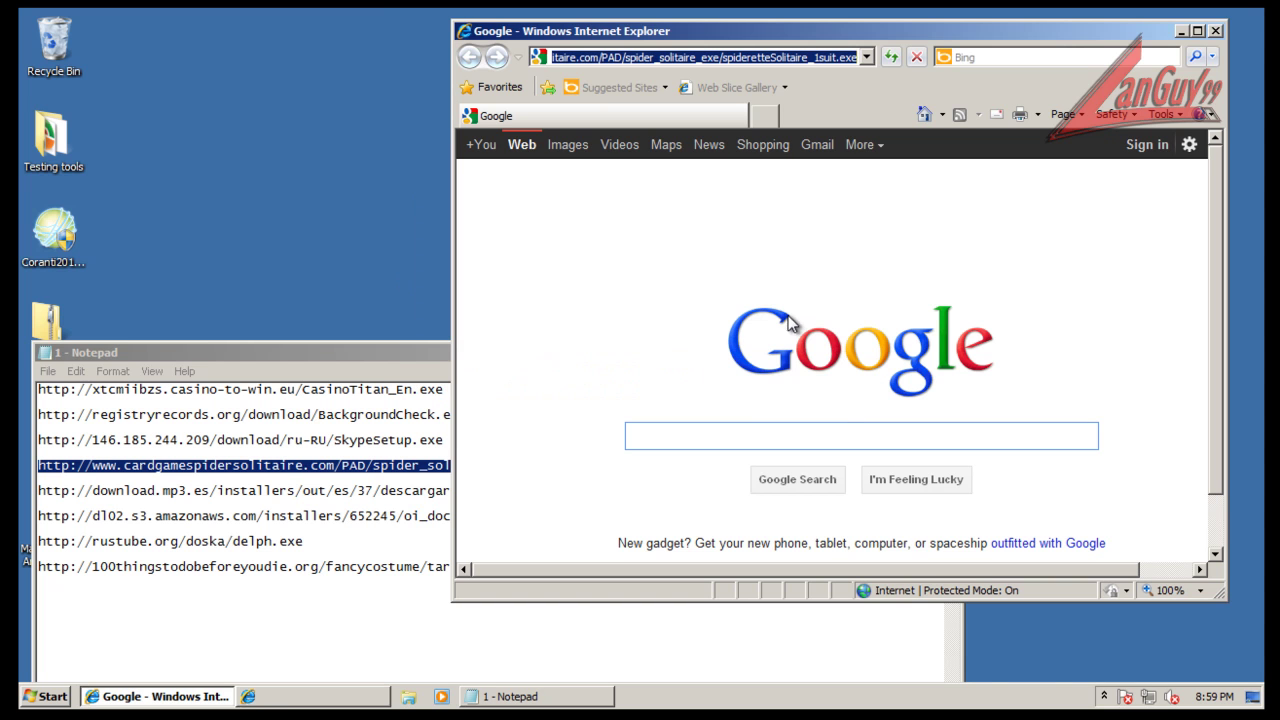
Copy the download.mp3.es installer__3_0u_Spanish.exe link from the list and load it in the browser
click(408, 355)
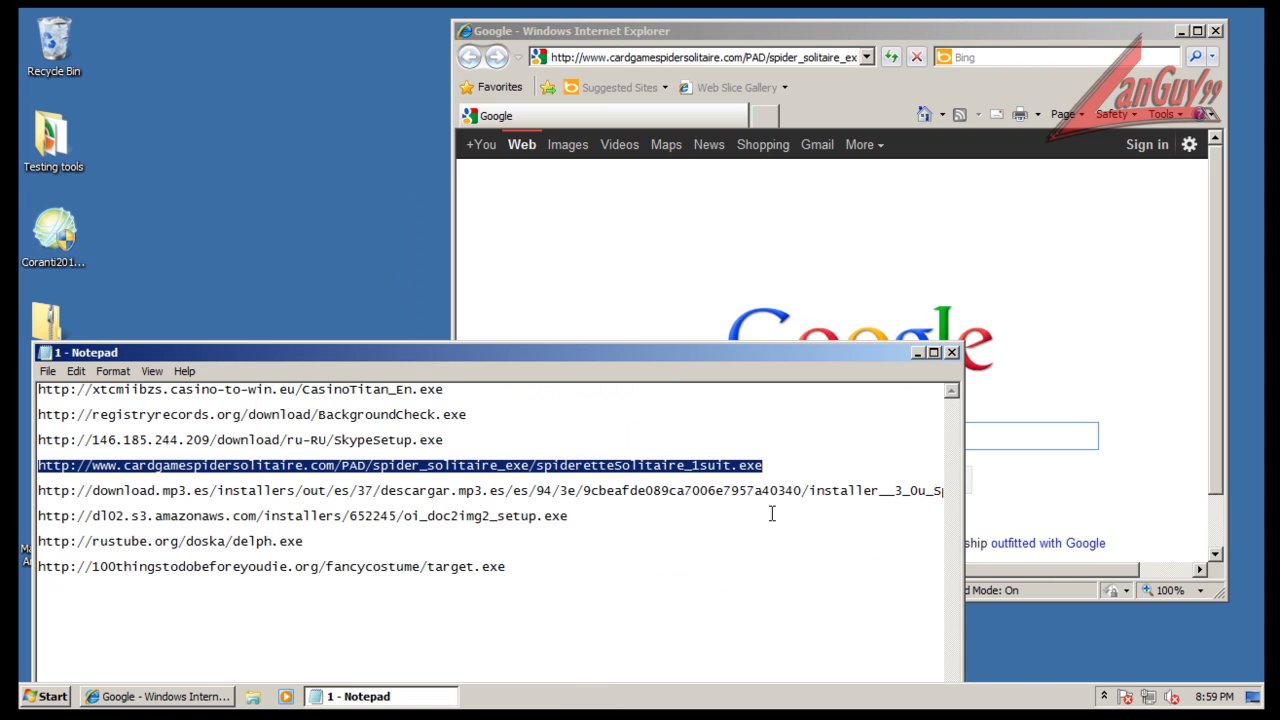
click(41, 489)
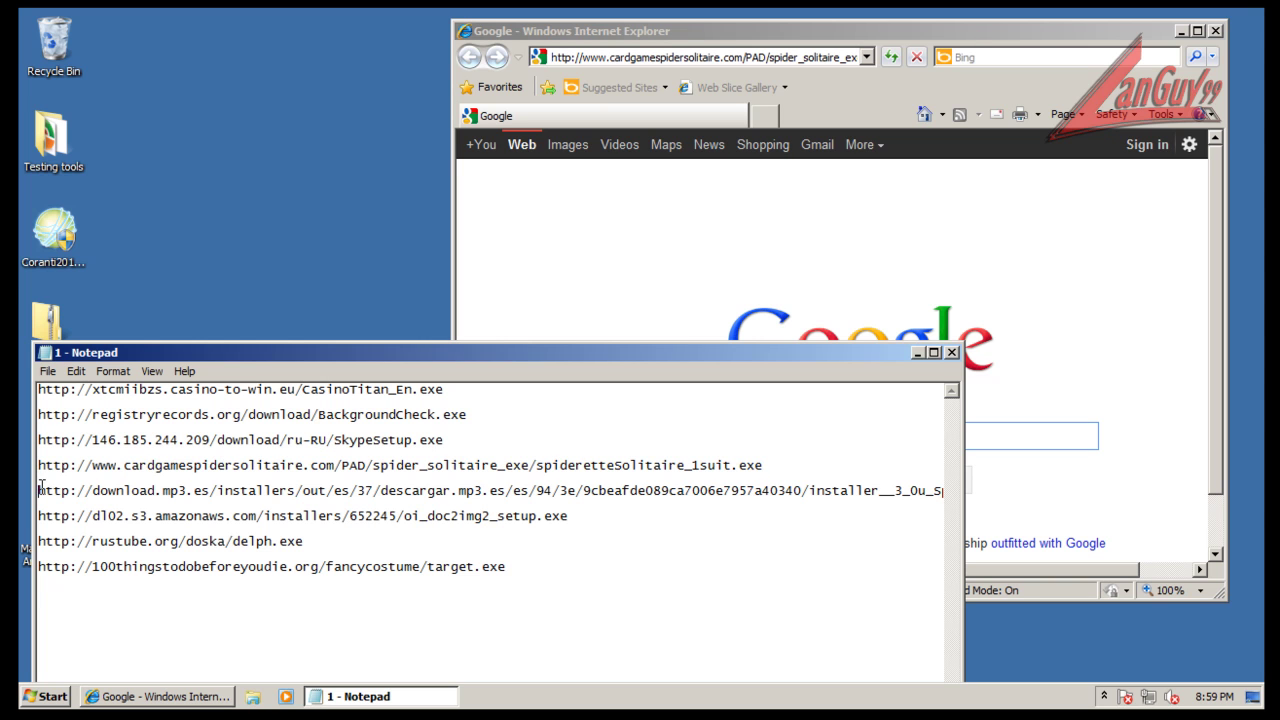
key(shift+End)
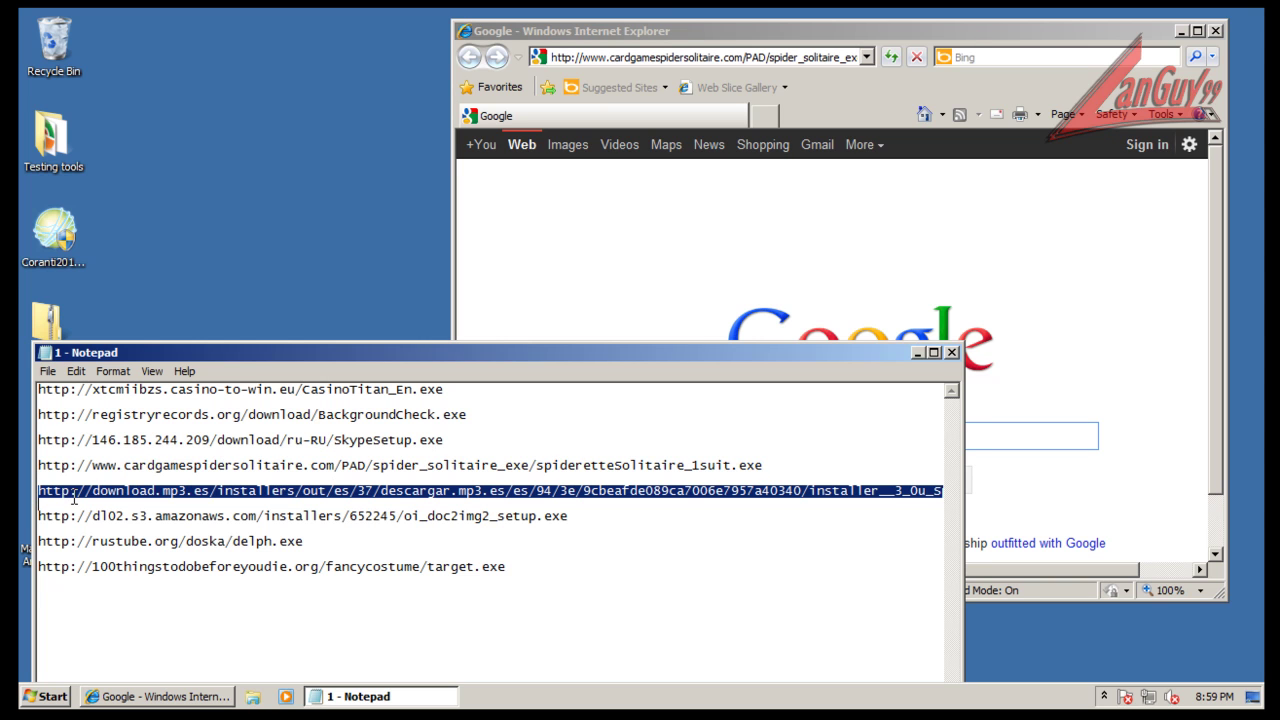
click(690, 57)
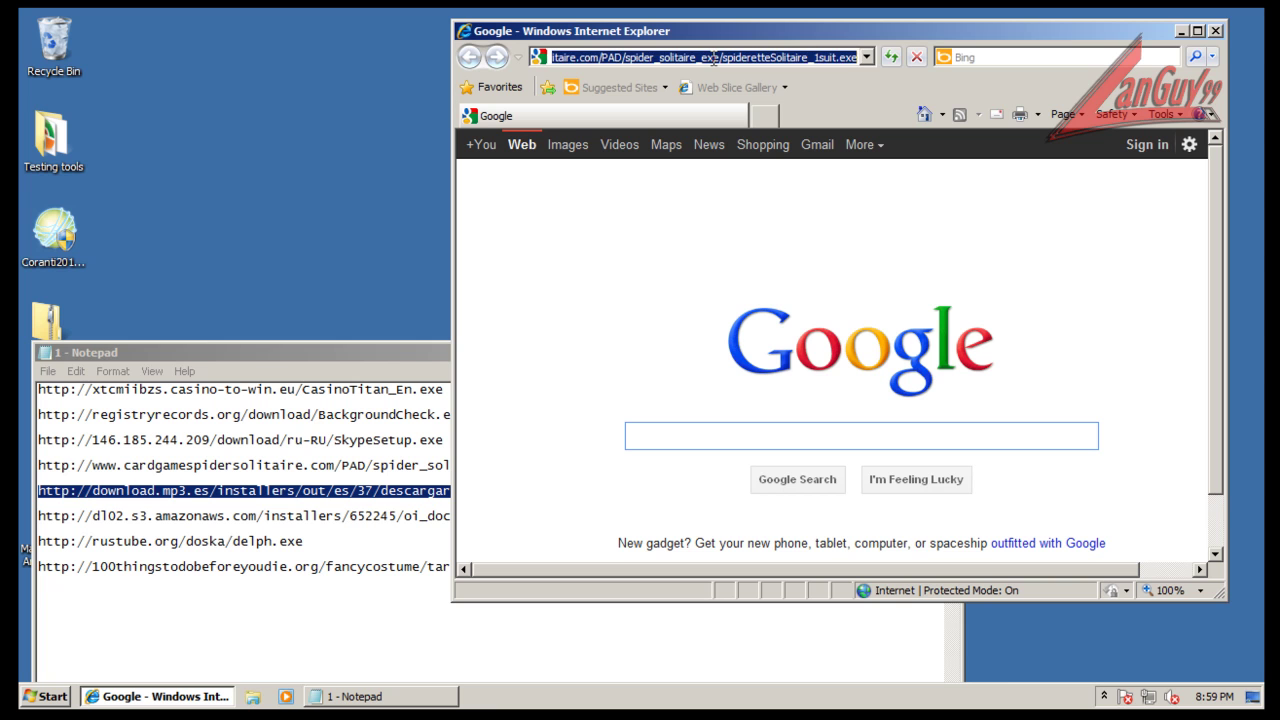
text(http://download.mp3.es/installers/out/es/37/descargar.mp3.es/es/installer__3_0u_Spanish.exe)
key(Return)
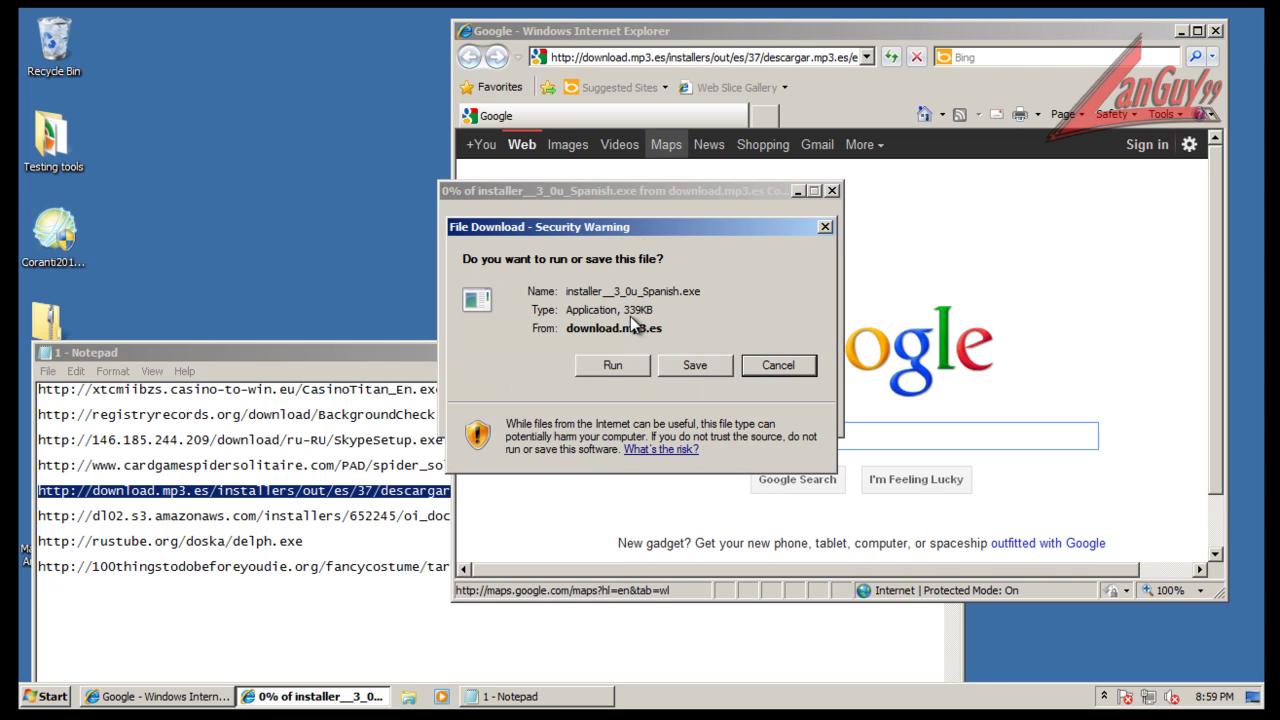
Run installer__3_0u_Spanish.exe, allow its changes, accept the licence and start its download with the Babylon toolbar and Coupish options kept
click(612, 366)
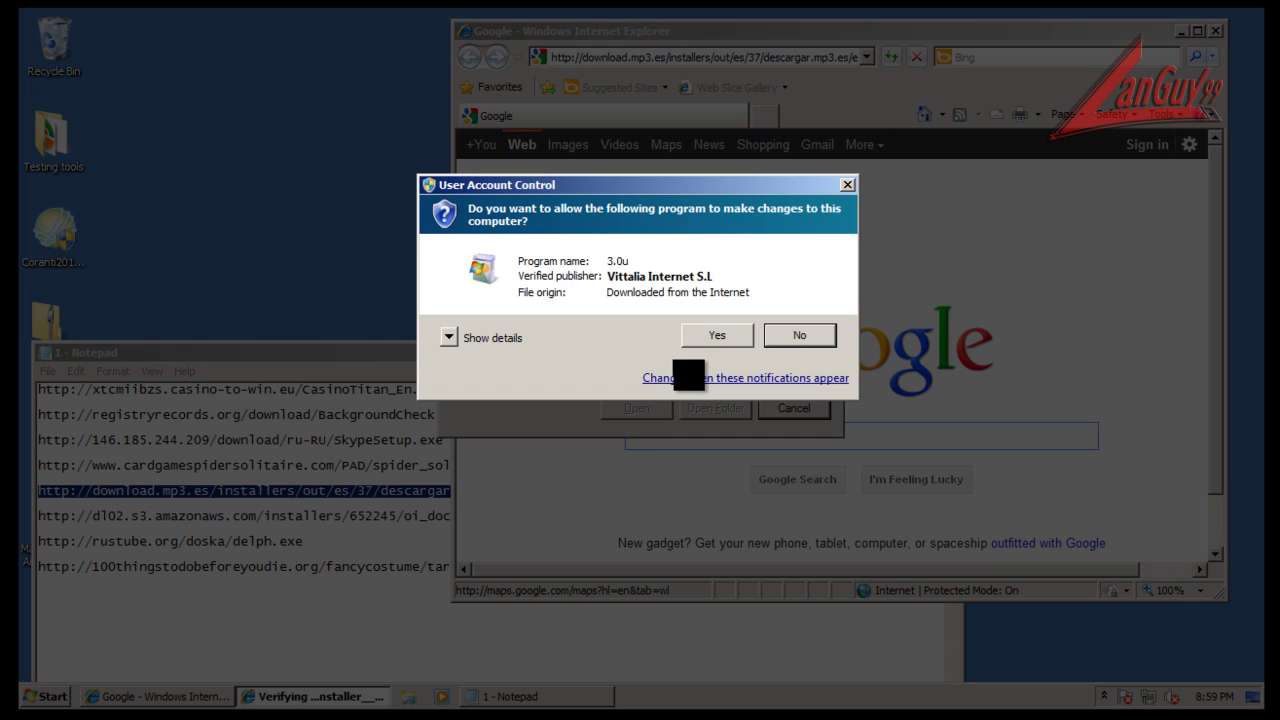
click(714, 337)
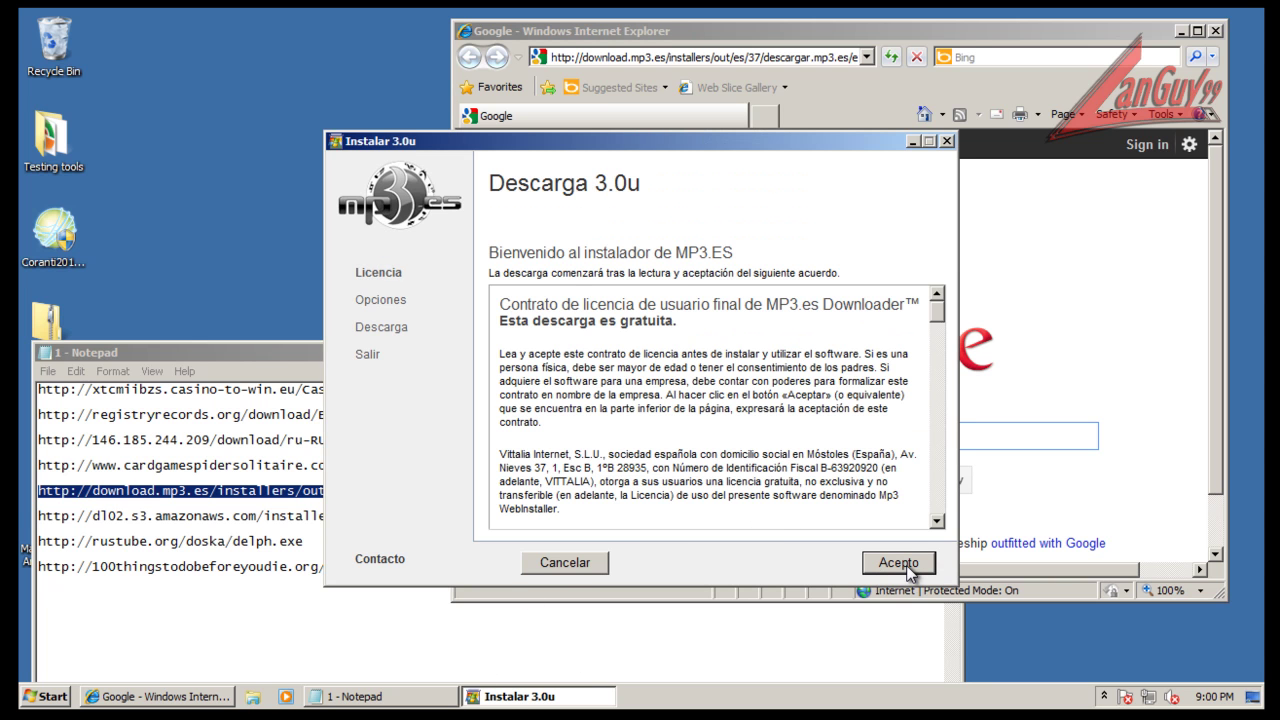
click(907, 567)
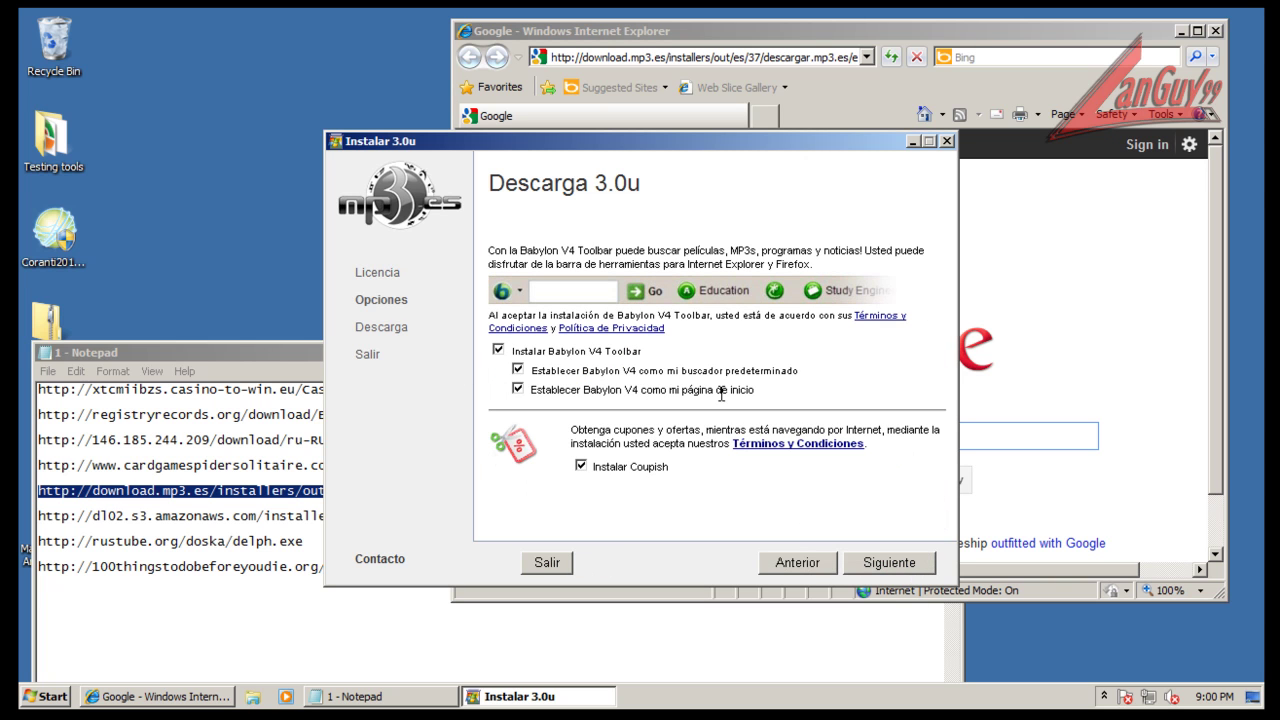
click(891, 564)
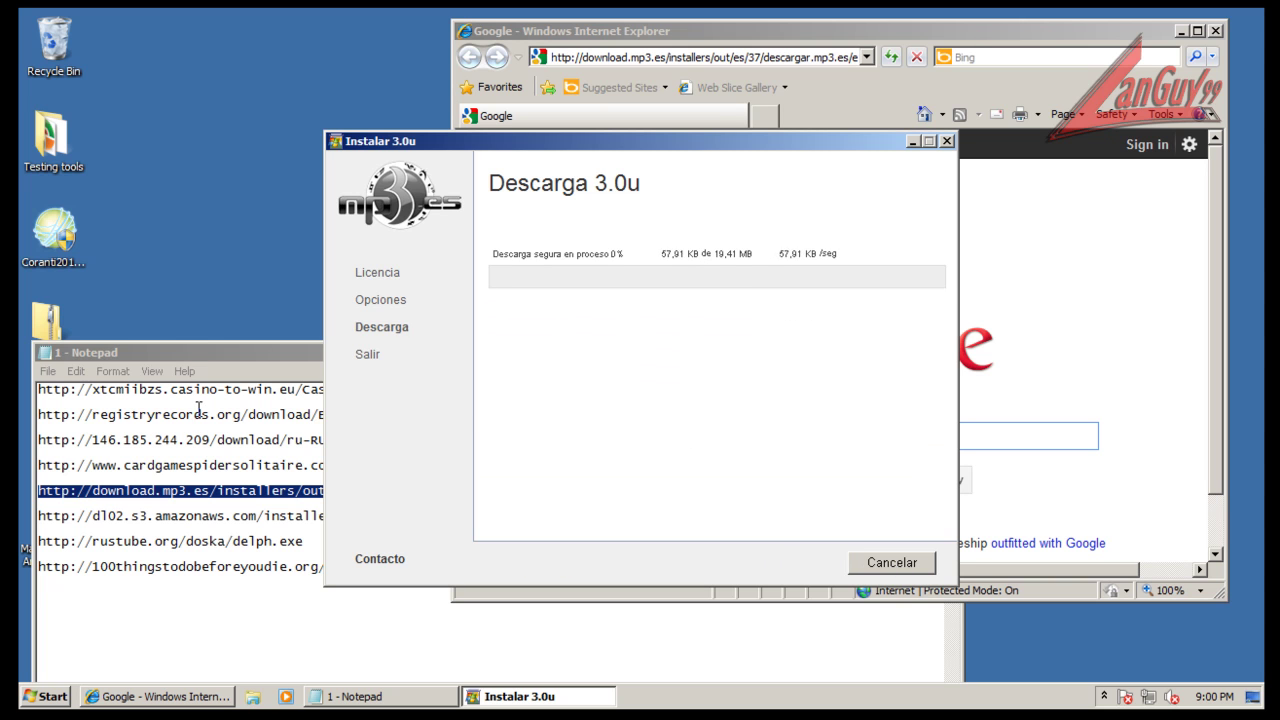
click(251, 356)
click(584, 518)
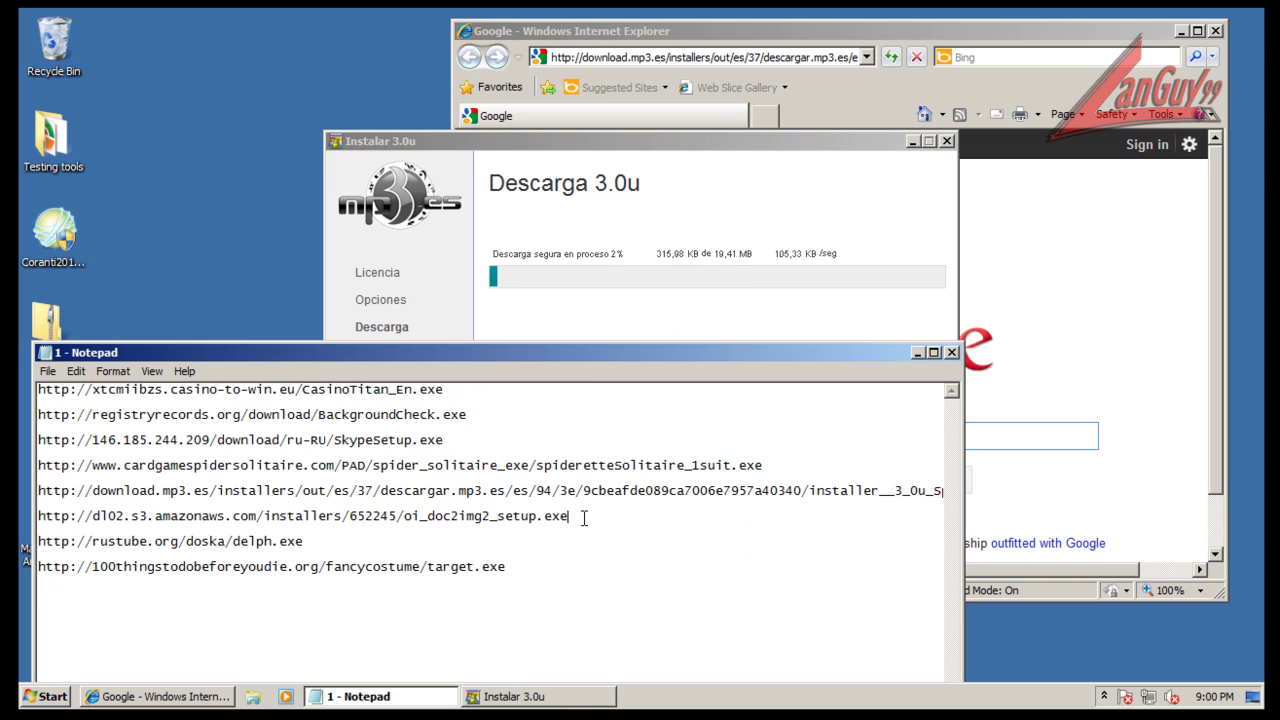
double_click(583, 515)
key(ctrl+c)
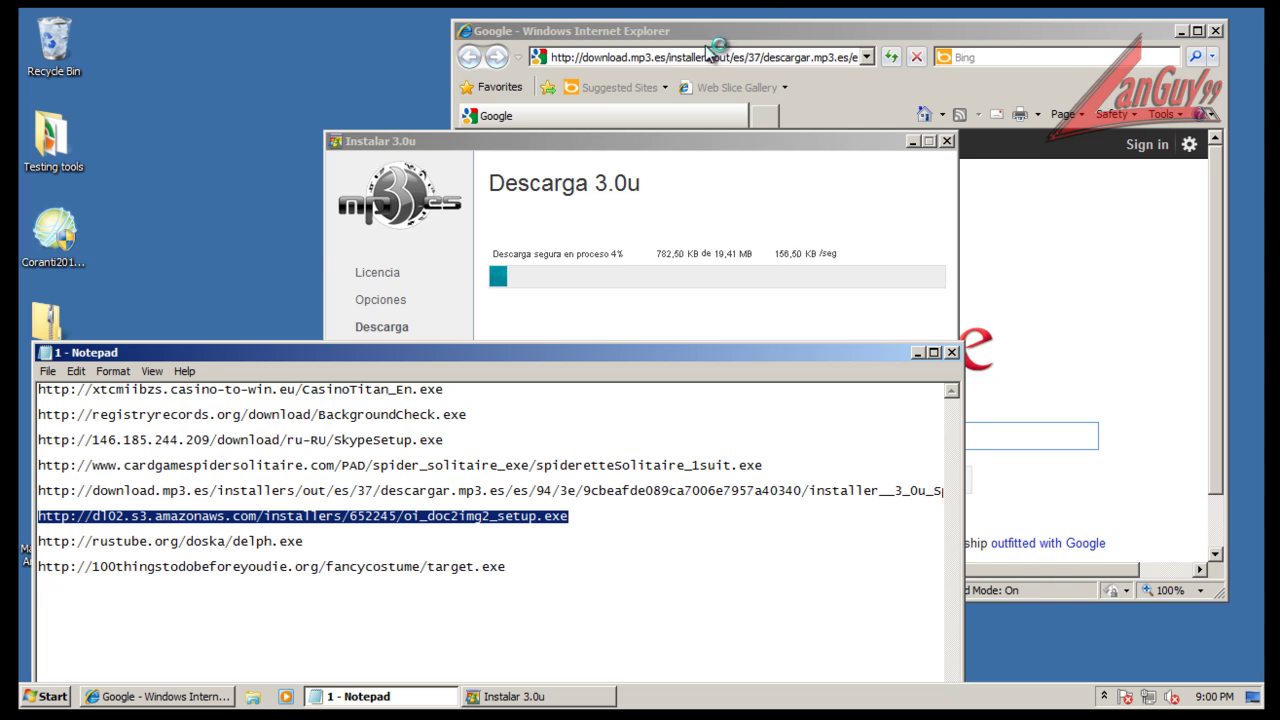
click(714, 50)
key(ctrl+v)
key(Return)
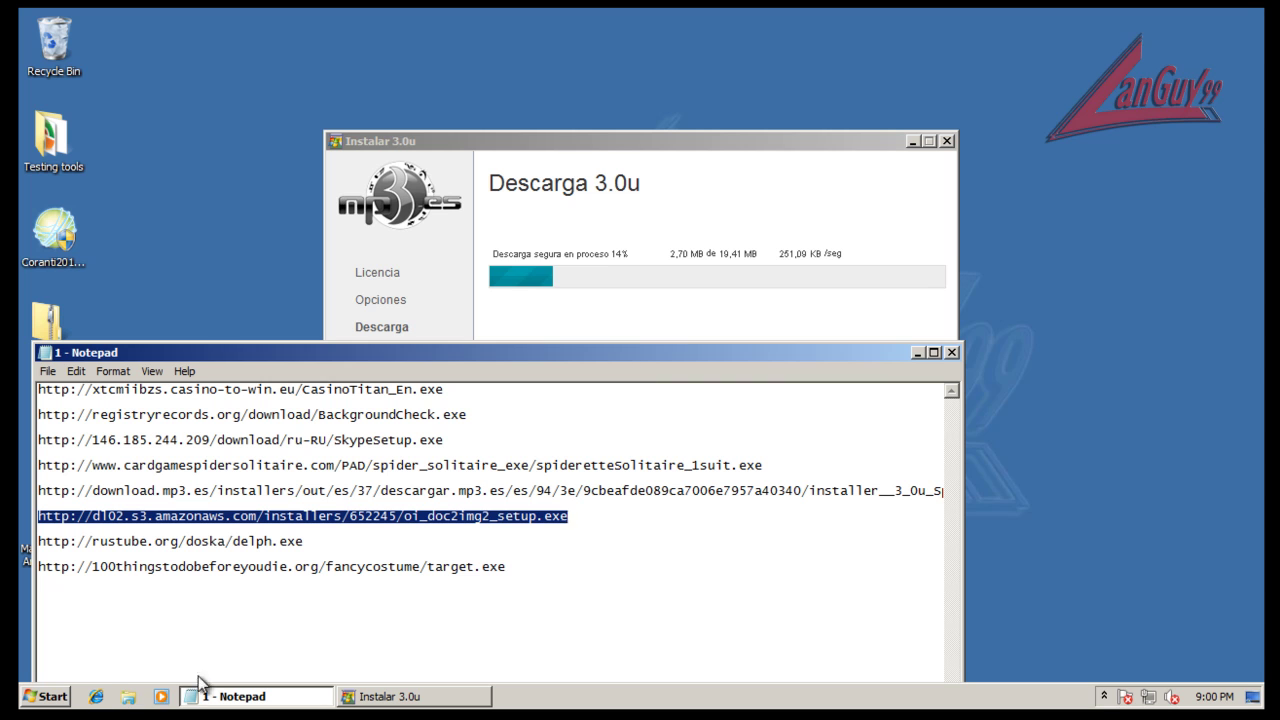
Reopen Internet Explorer and bring its window in front of the link list
click(95, 697)
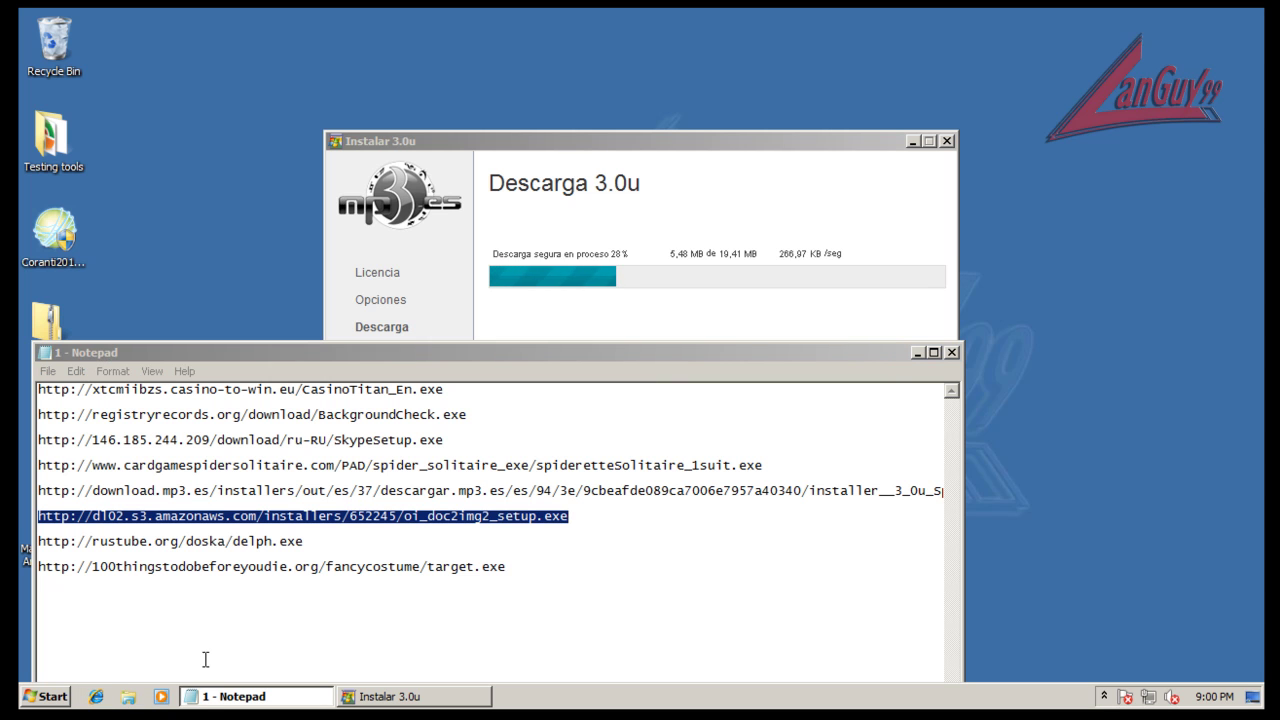
click(523, 356)
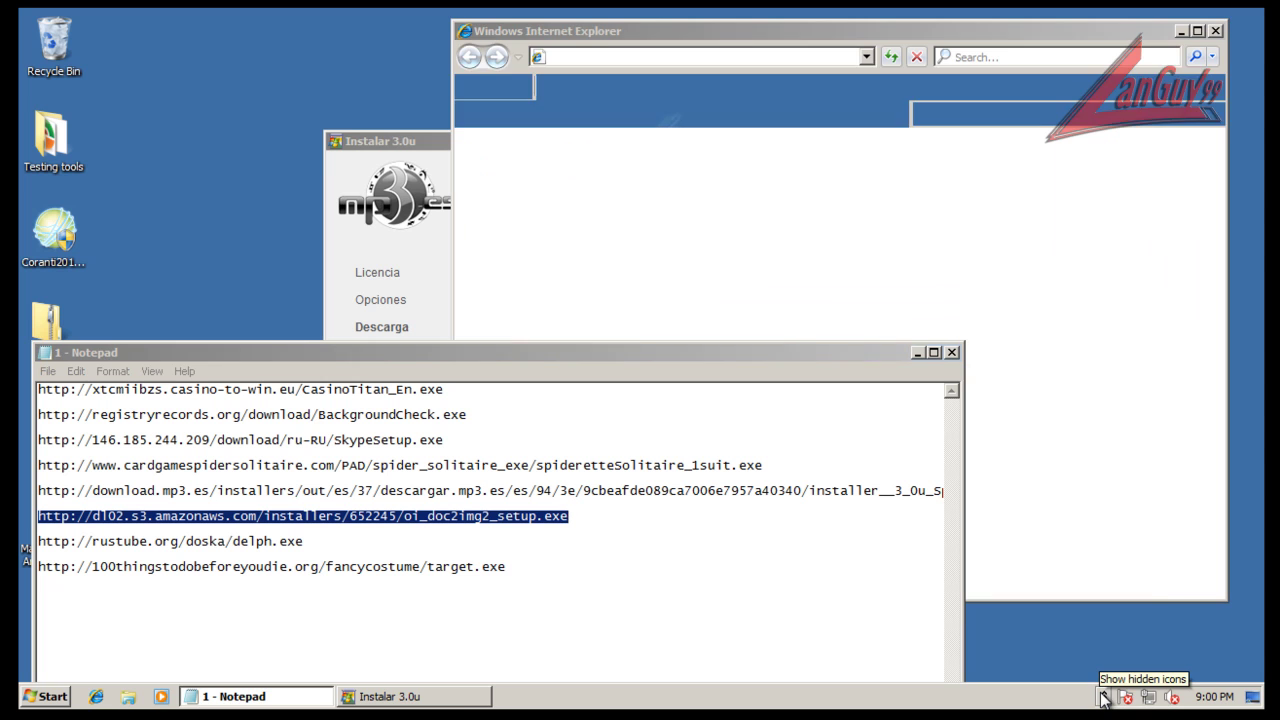
click(1104, 697)
click(755, 282)
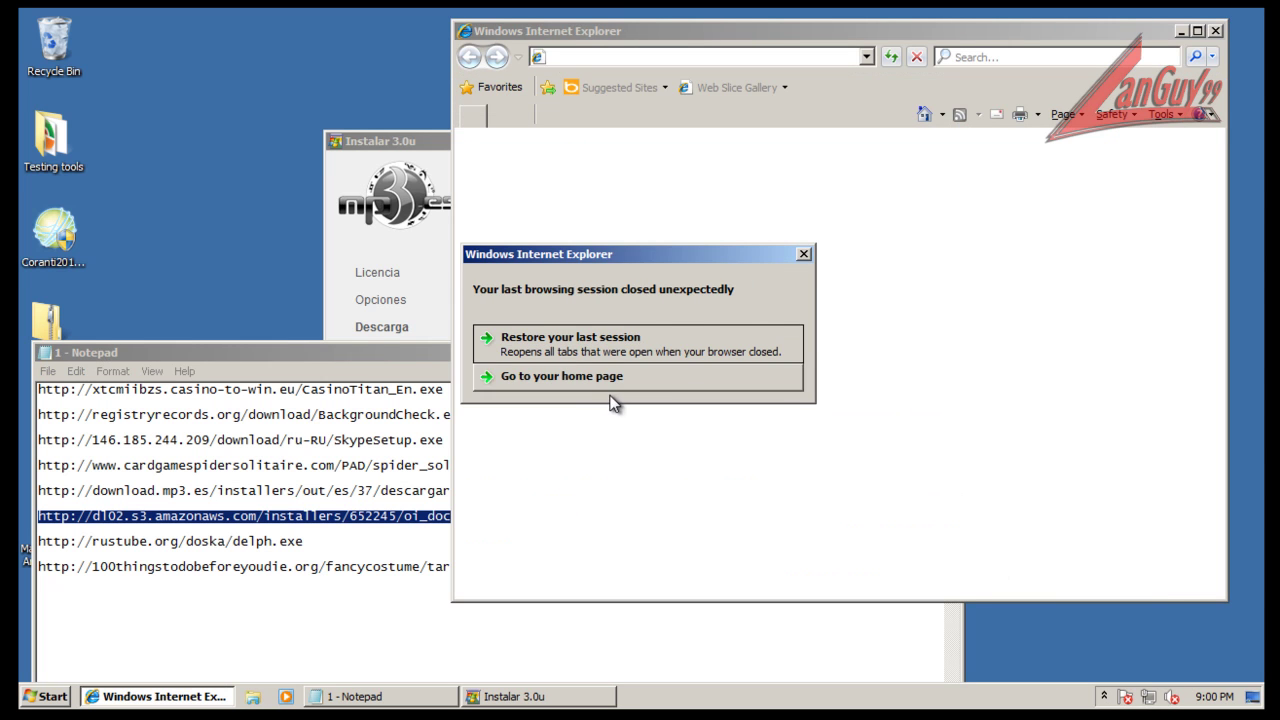
click(595, 380)
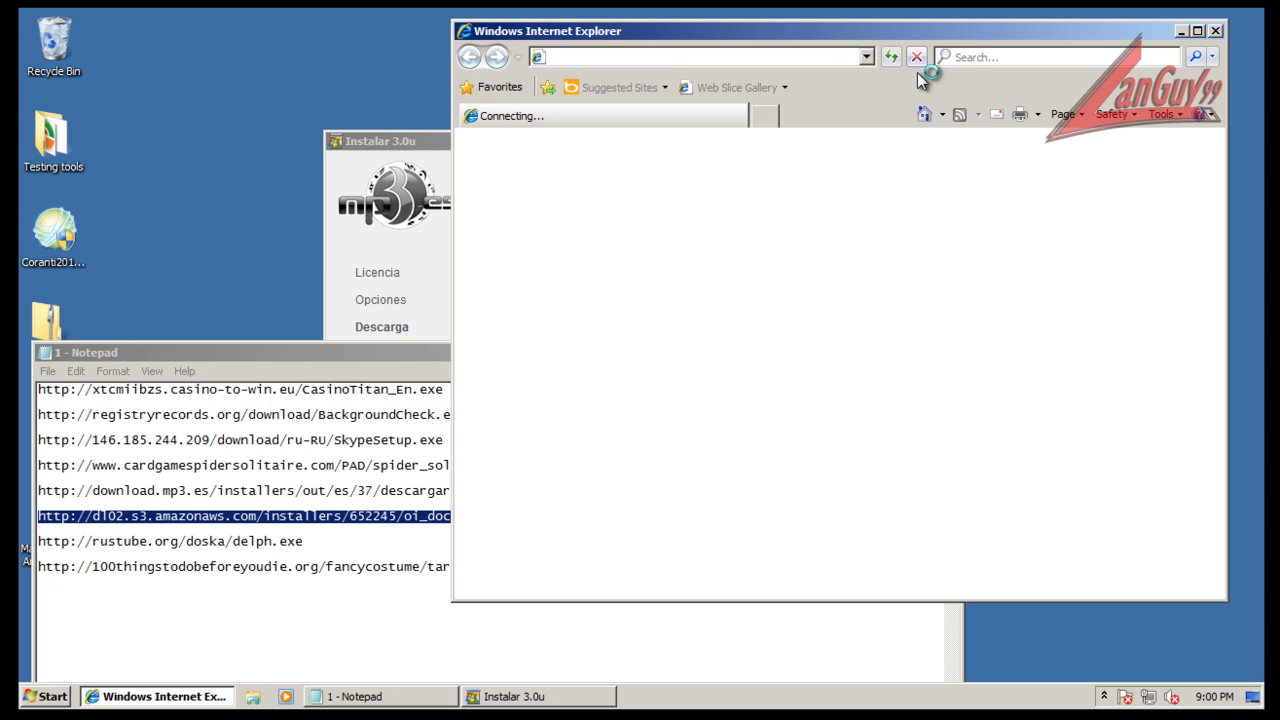
click(447, 140)
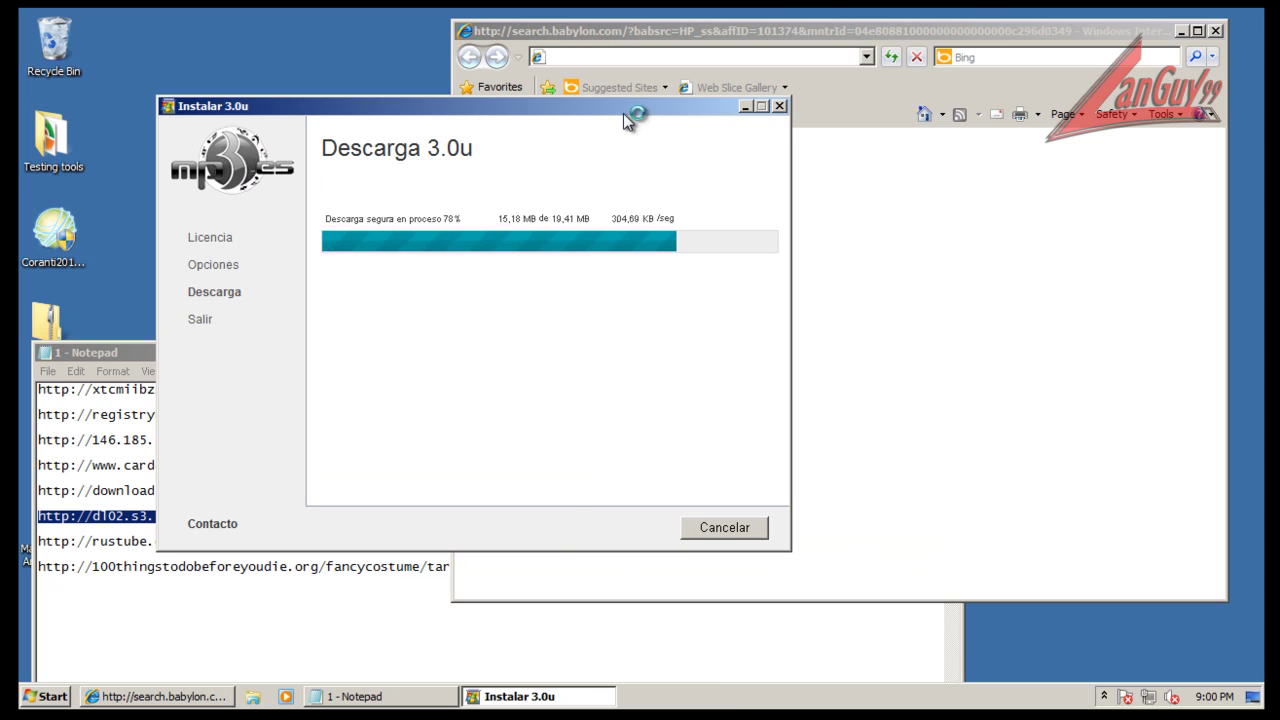
click(803, 31)
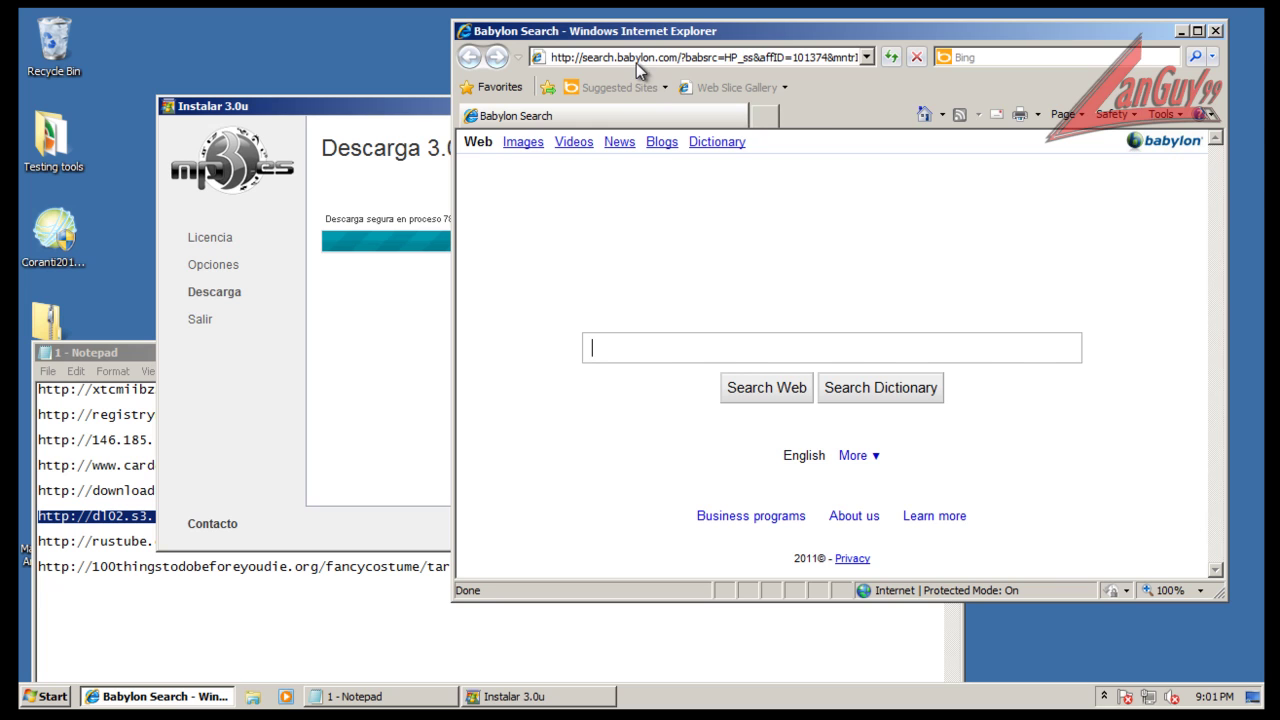
click(717, 58)
key(ctrl+v)
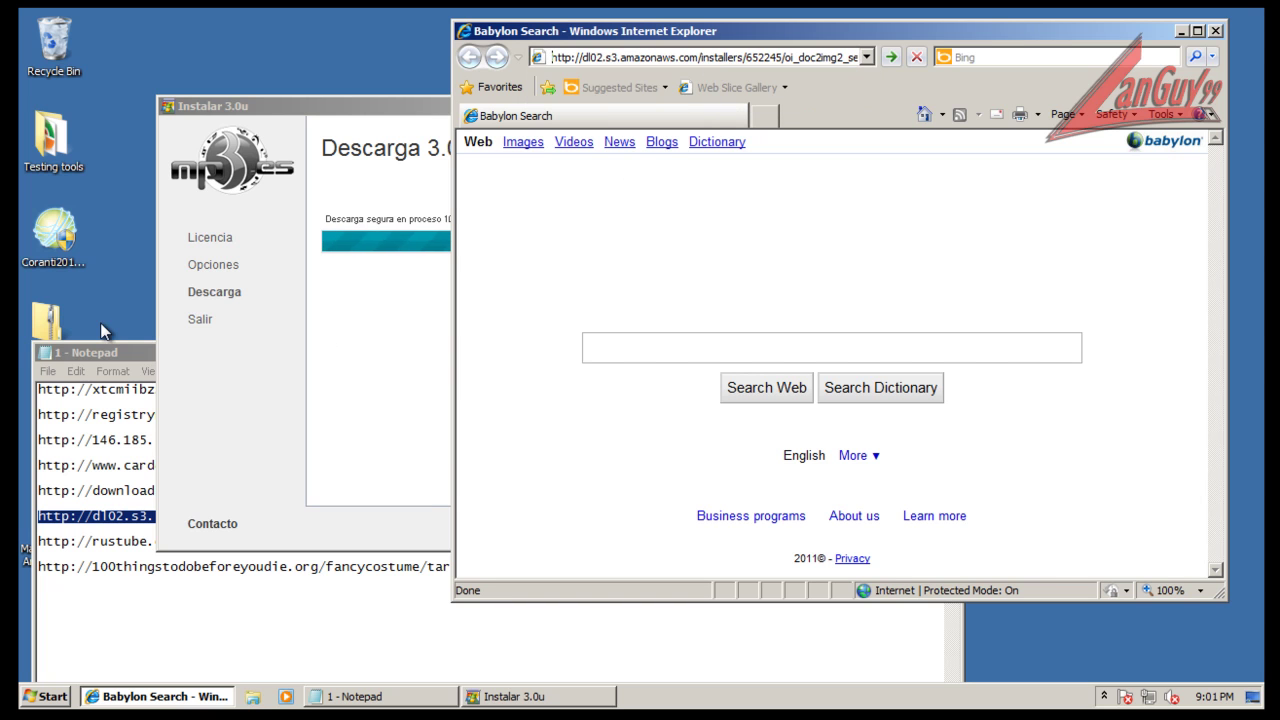
key(Return)
Start the setup from the 3.0u4.exe WinZip self-extractor, and run the downloaded oi_doc2img2_setup.exe with its changes allowed
click(140, 354)
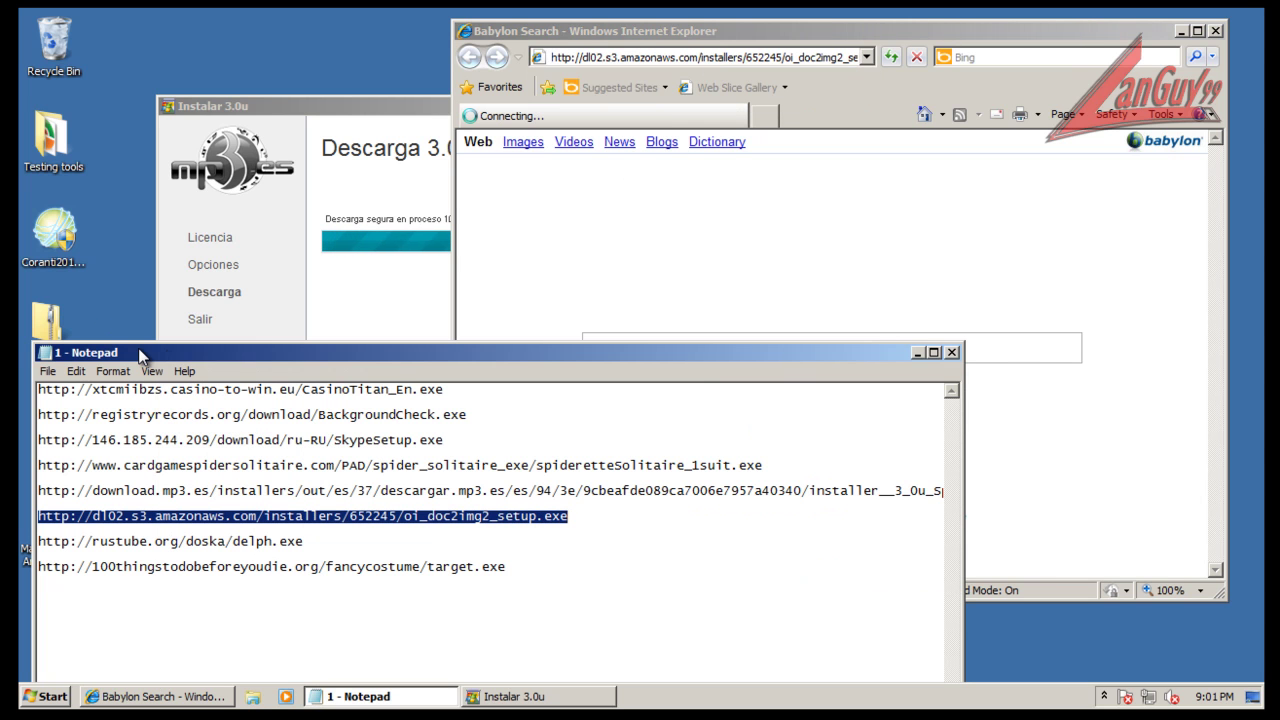
click(805, 55)
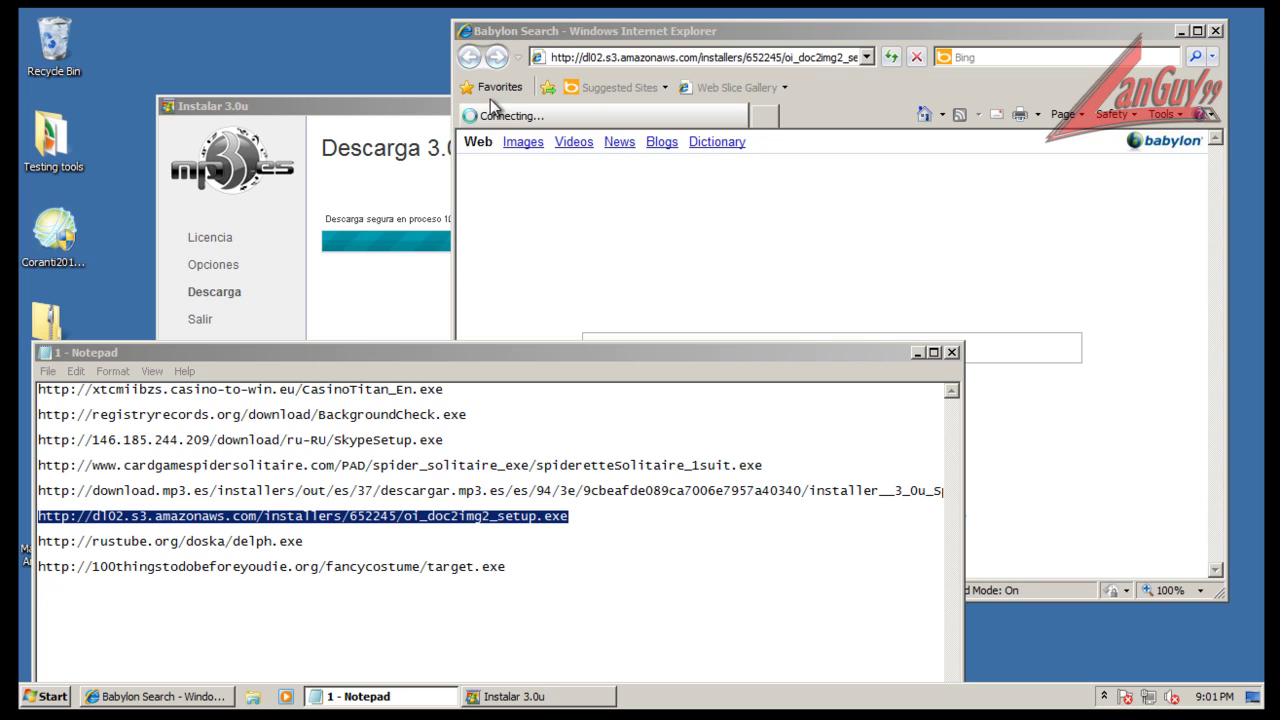
click(431, 120)
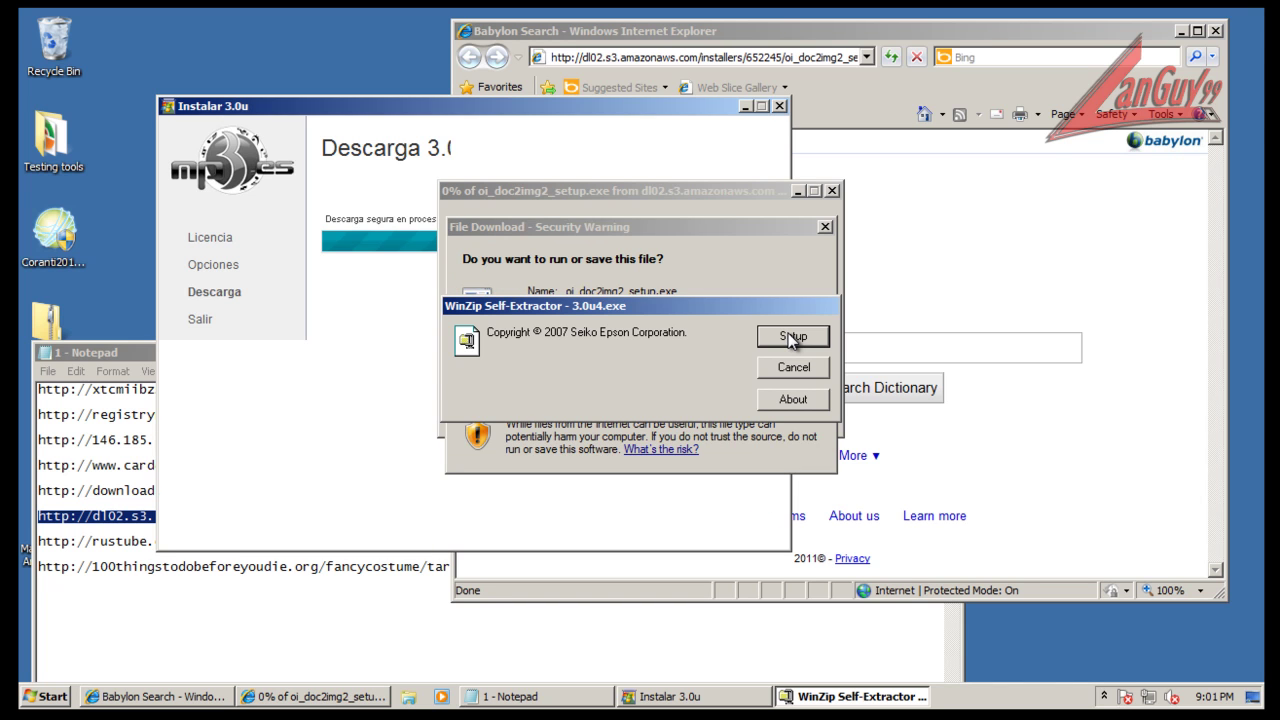
click(792, 338)
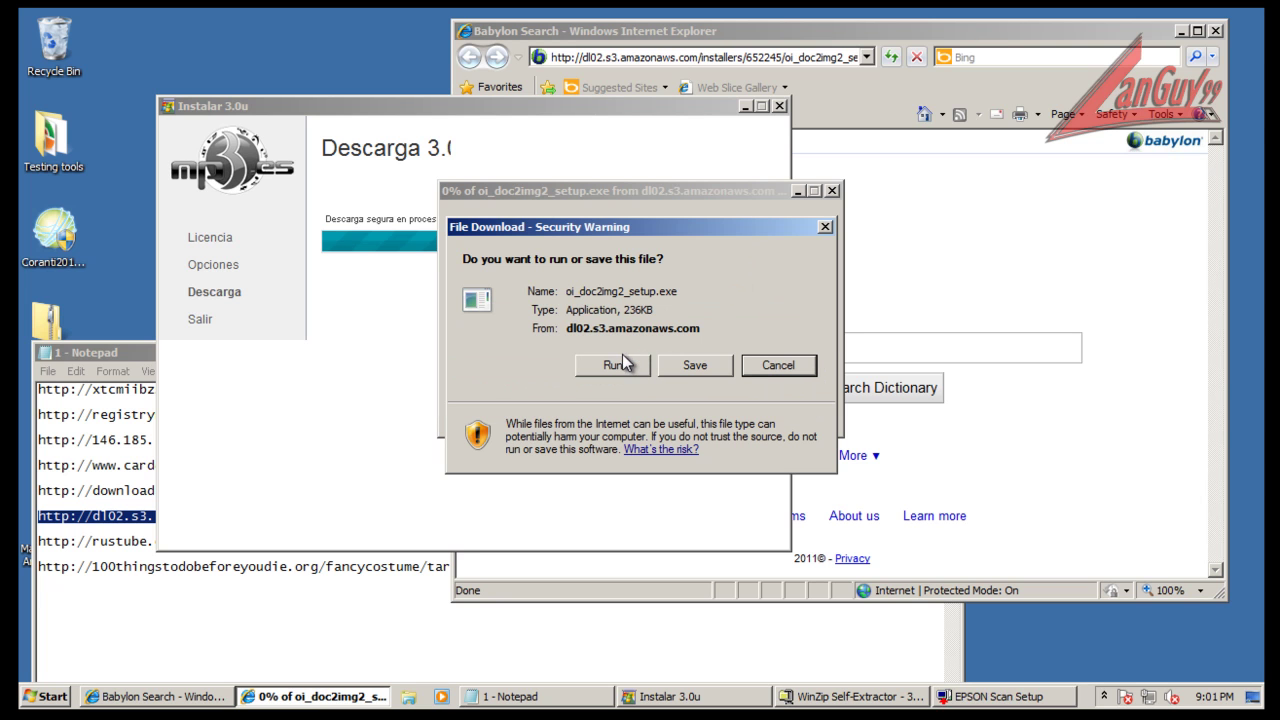
click(622, 362)
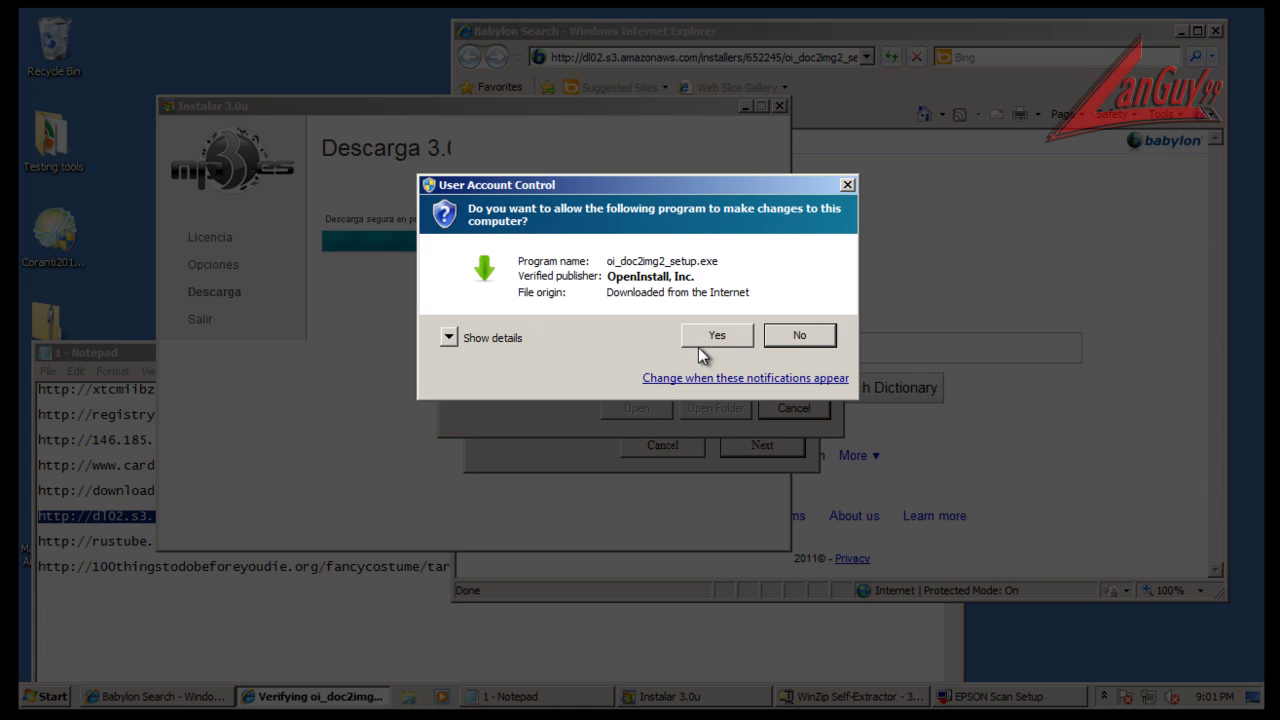
click(705, 344)
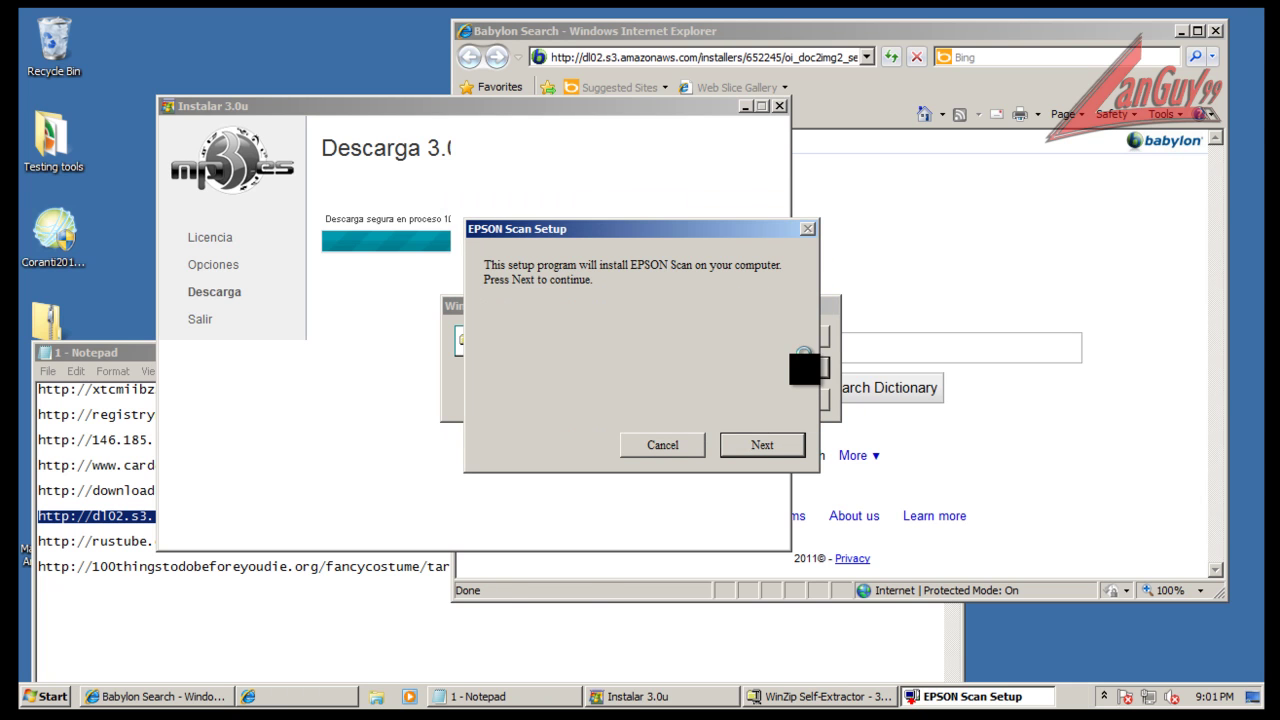
Continue the EPSON Scan setup with EPSON Stylus CX3700/DX3800 selected as the scanner
click(757, 445)
click(764, 477)
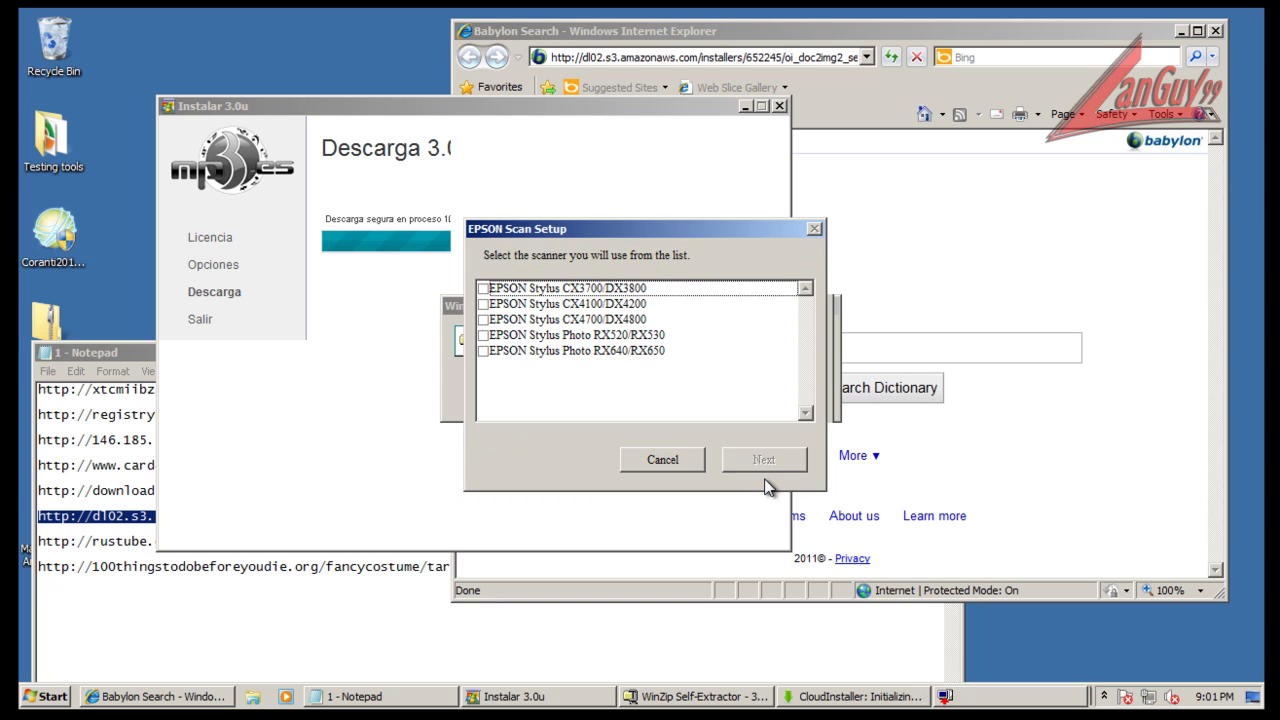
click(482, 289)
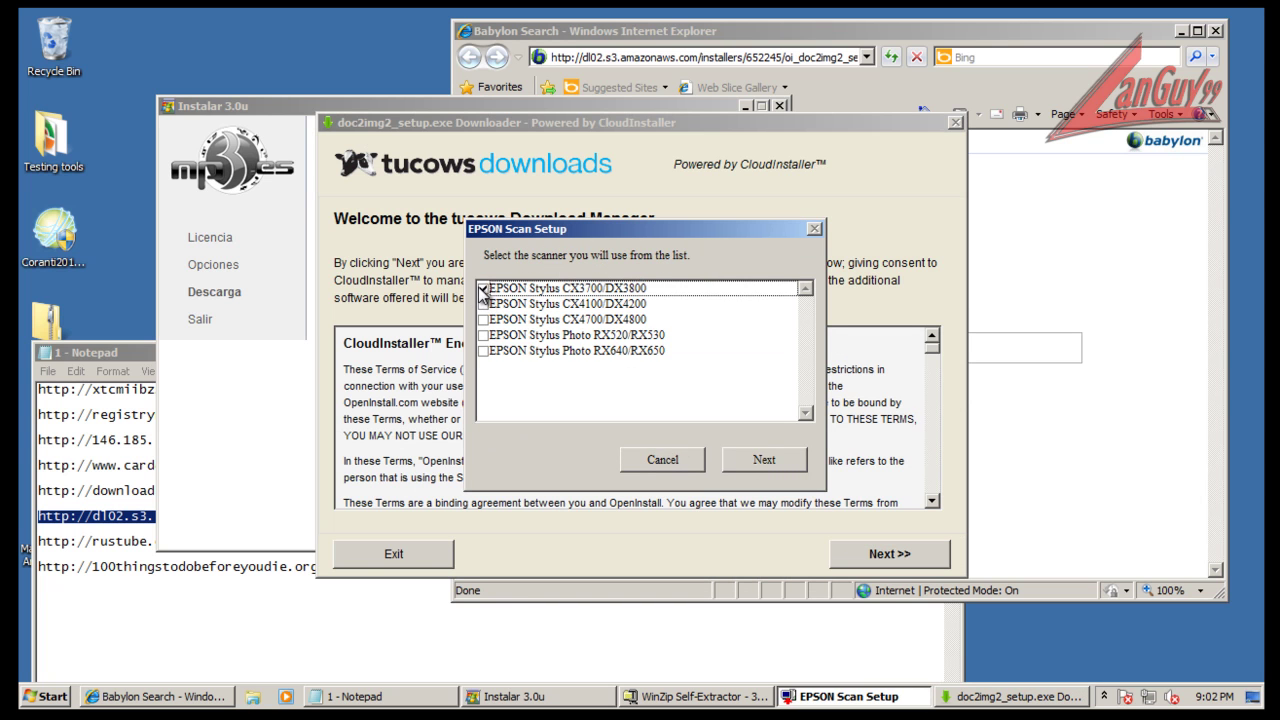
click(766, 457)
Accept the Tucows downloader's terms, start the doc2img2_setup.exe download with the Express AVG toolbar option, and move its window lower to uncover the other installers
click(890, 555)
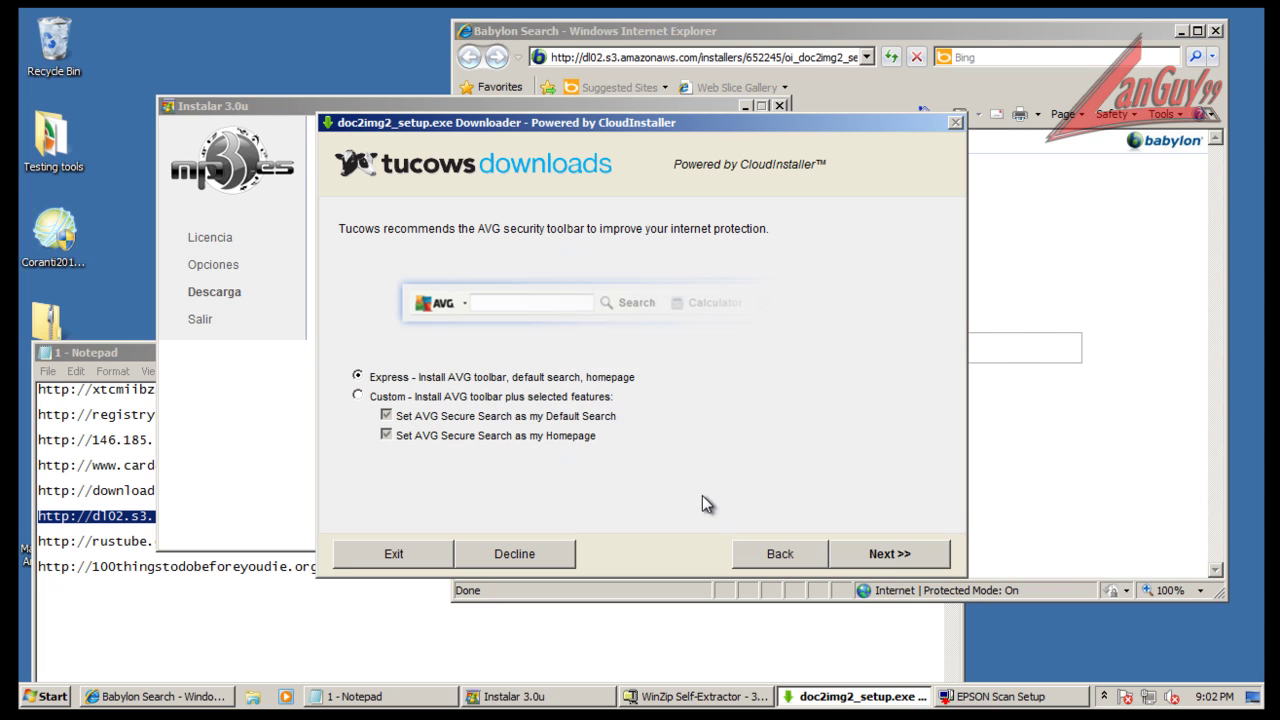
click(885, 555)
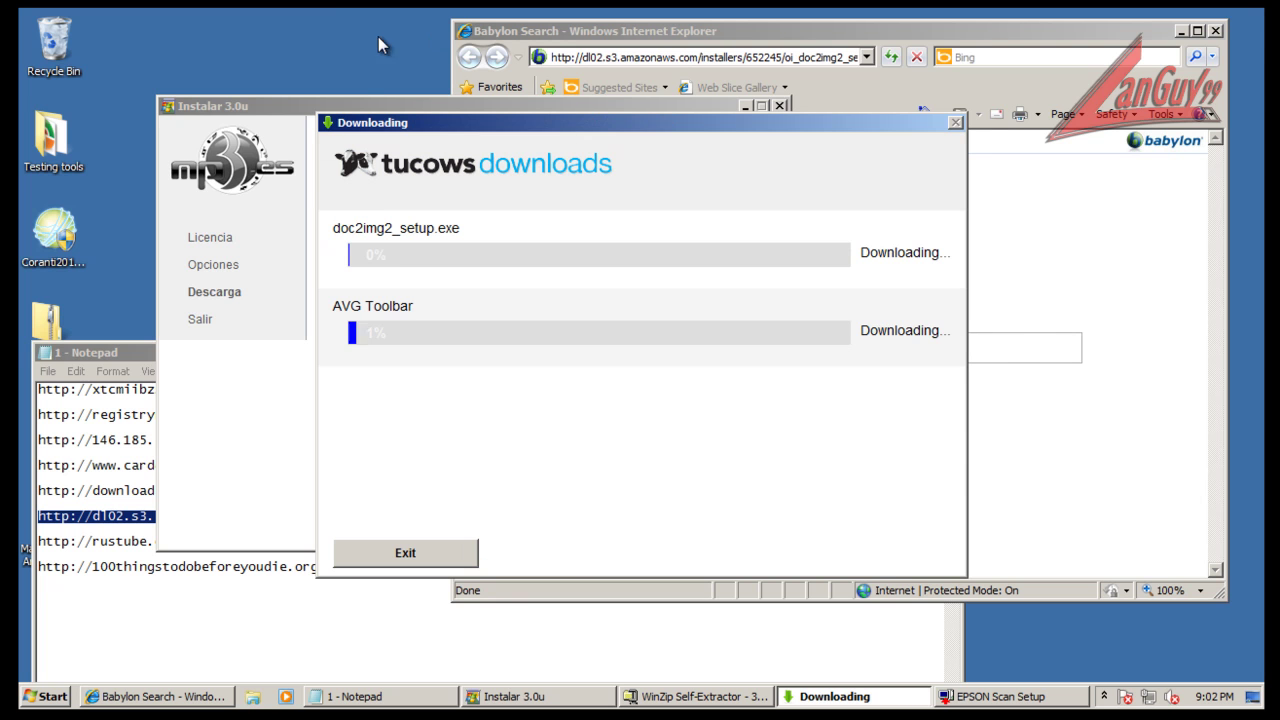
click(377, 111)
drag(877, 124, 813, 399)
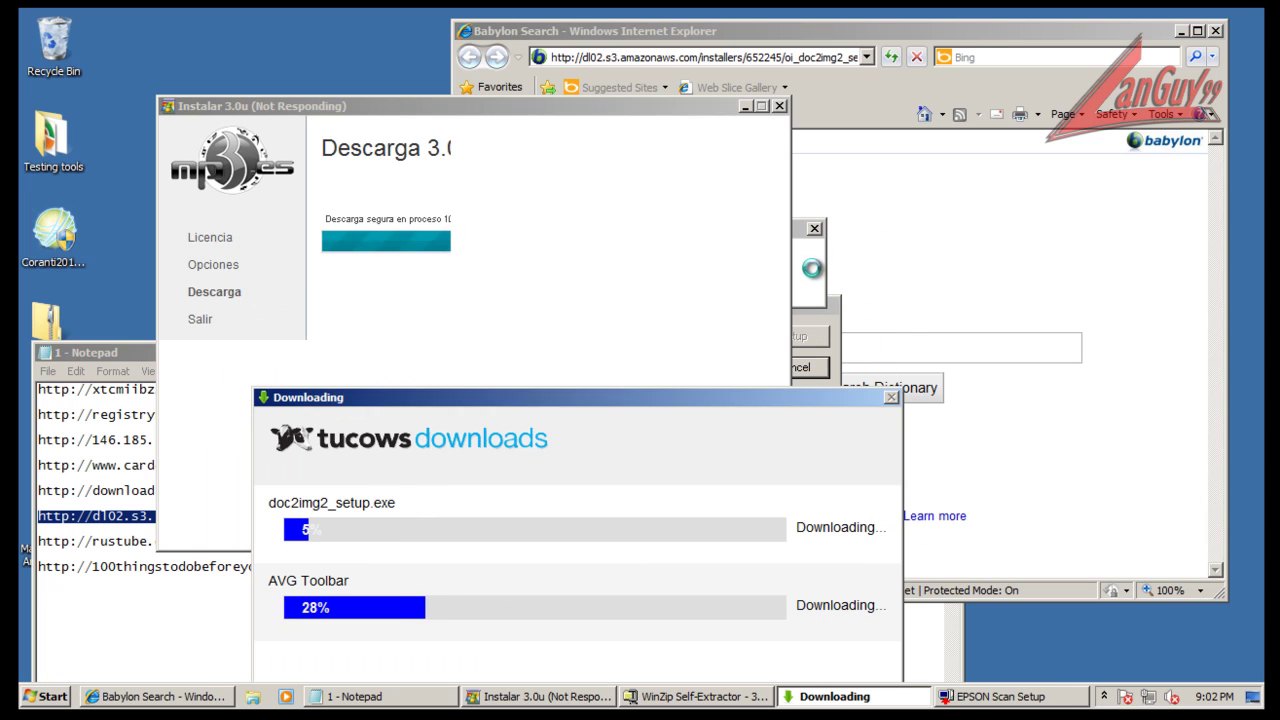
click(812, 270)
click(835, 343)
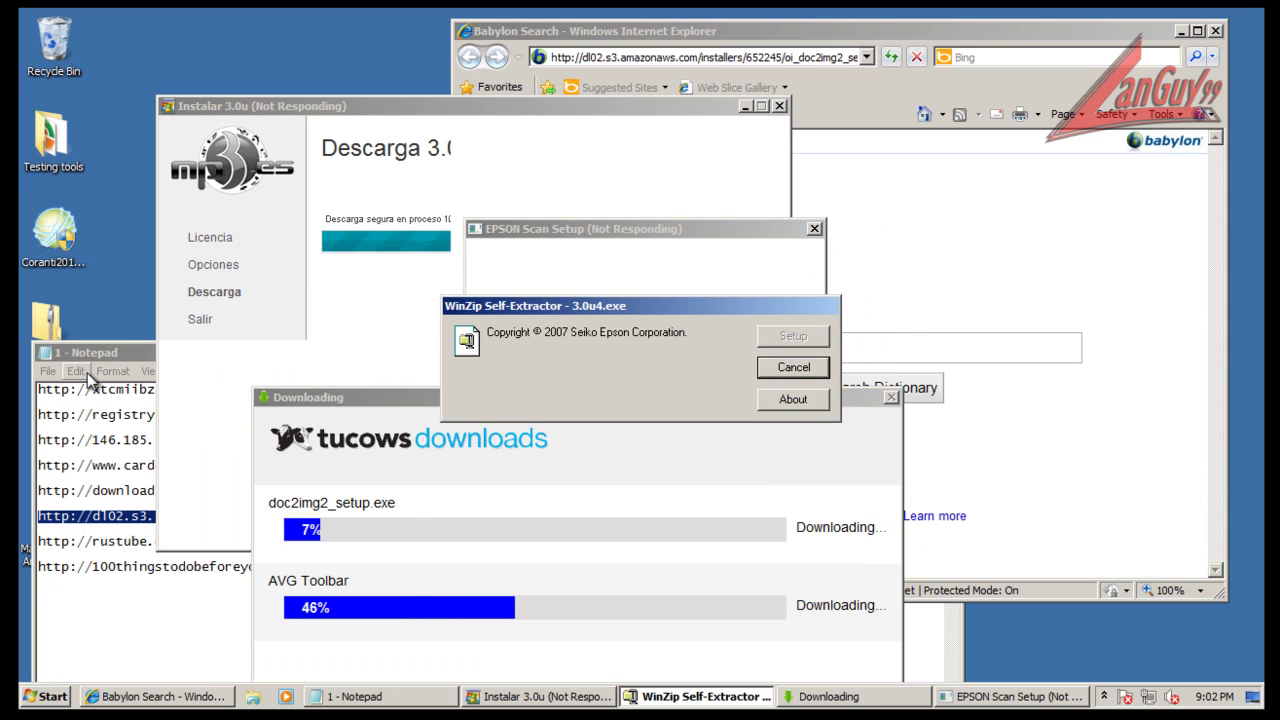
click(114, 352)
click(303, 541)
key(shift+Home)
key(ctrl+c)
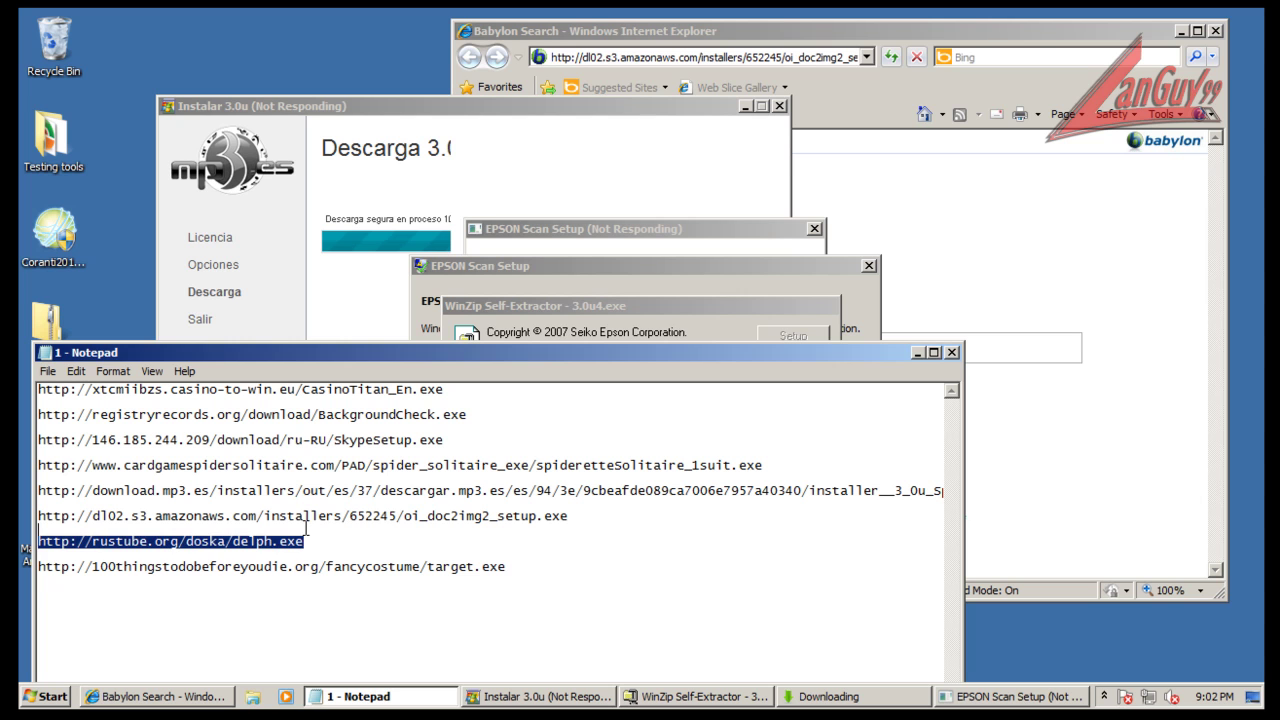
click(754, 276)
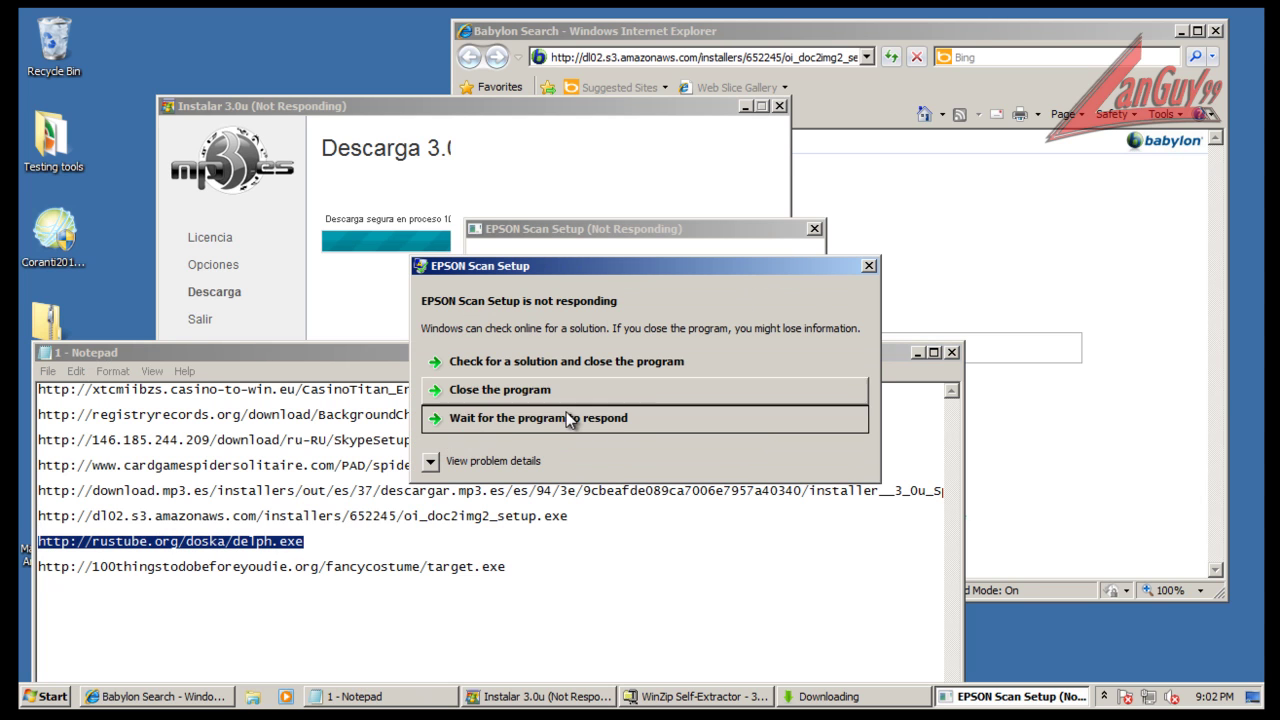
click(518, 390)
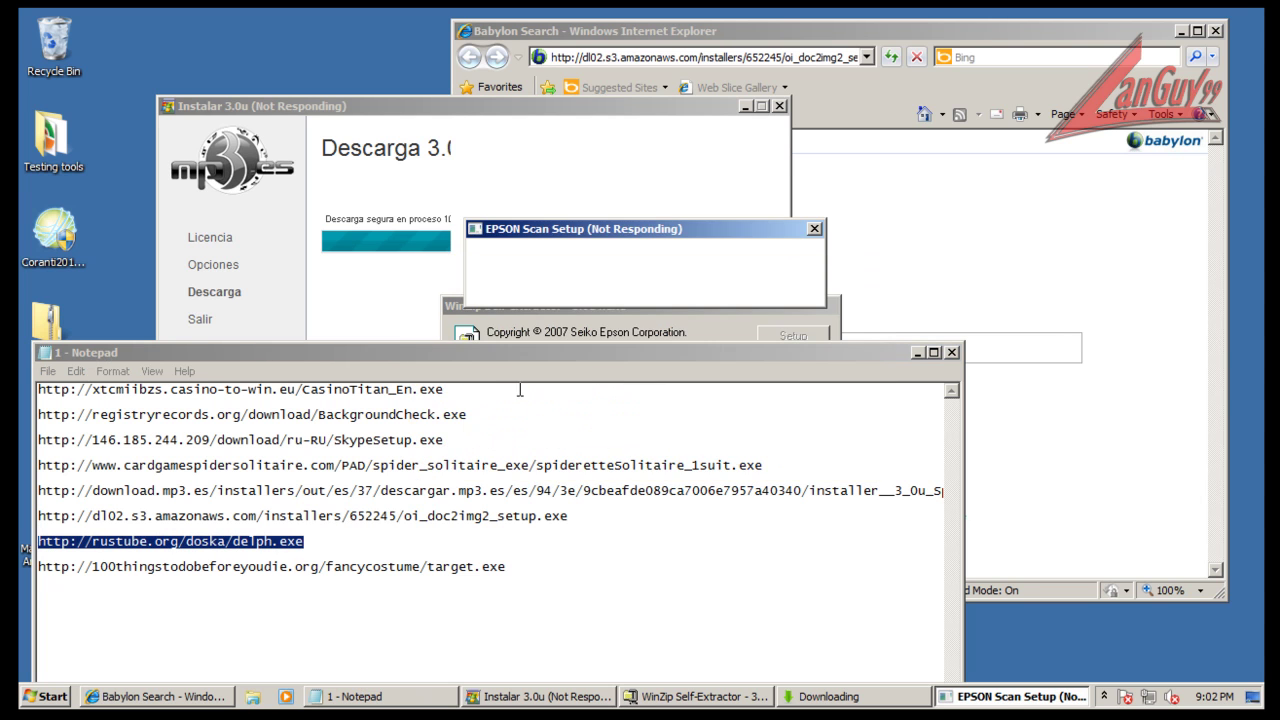
Load the copied delph.exe link in the browser and run the file
click(837, 57)
click(837, 57)
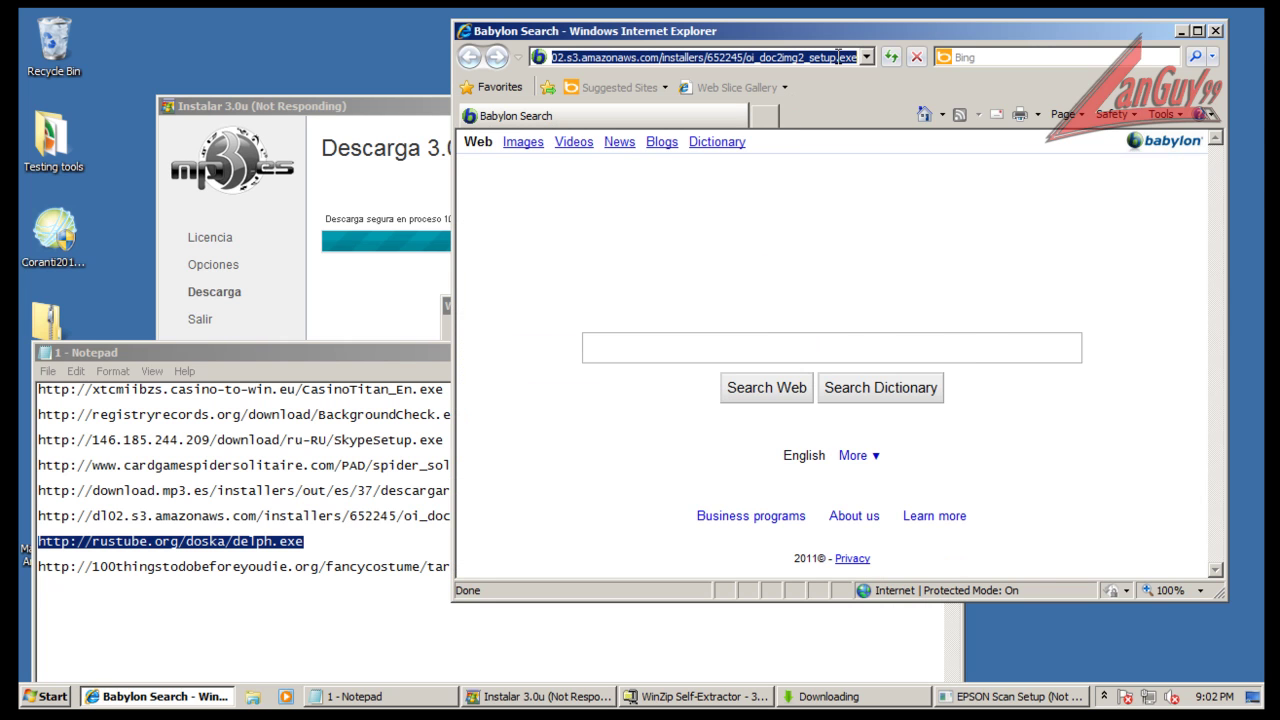
key(ctrl+v)
key(Return)
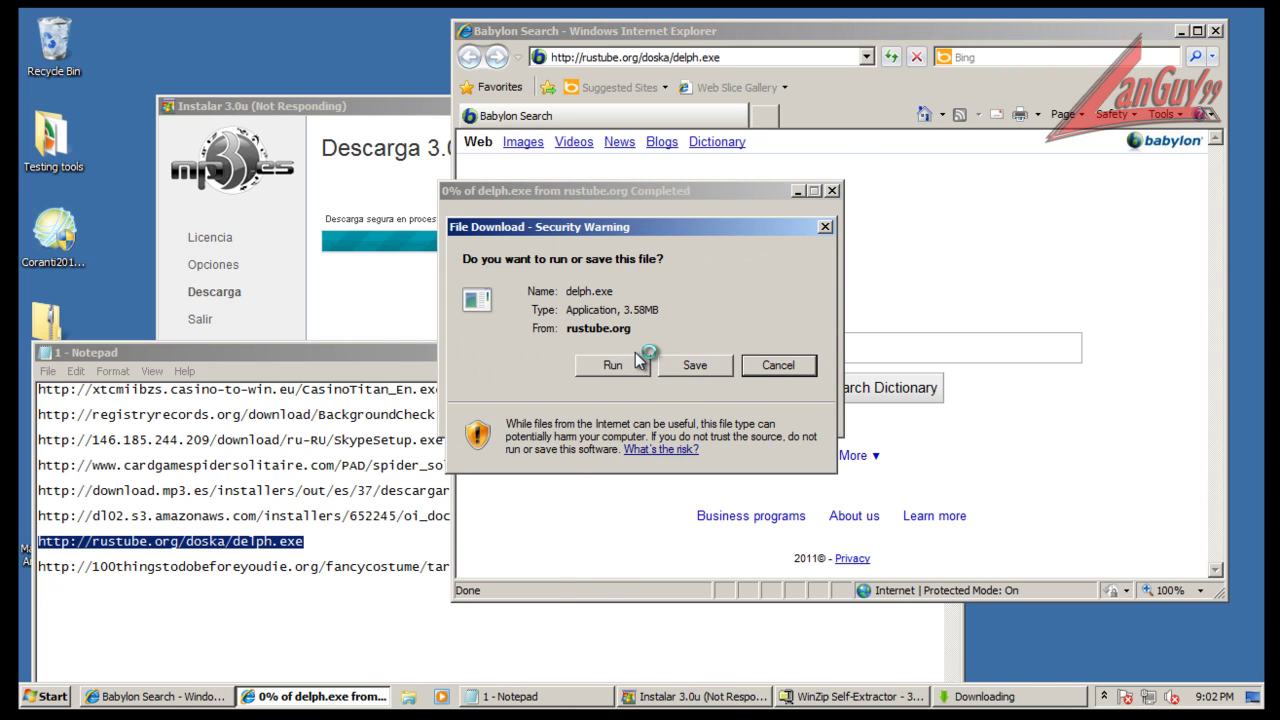
click(637, 364)
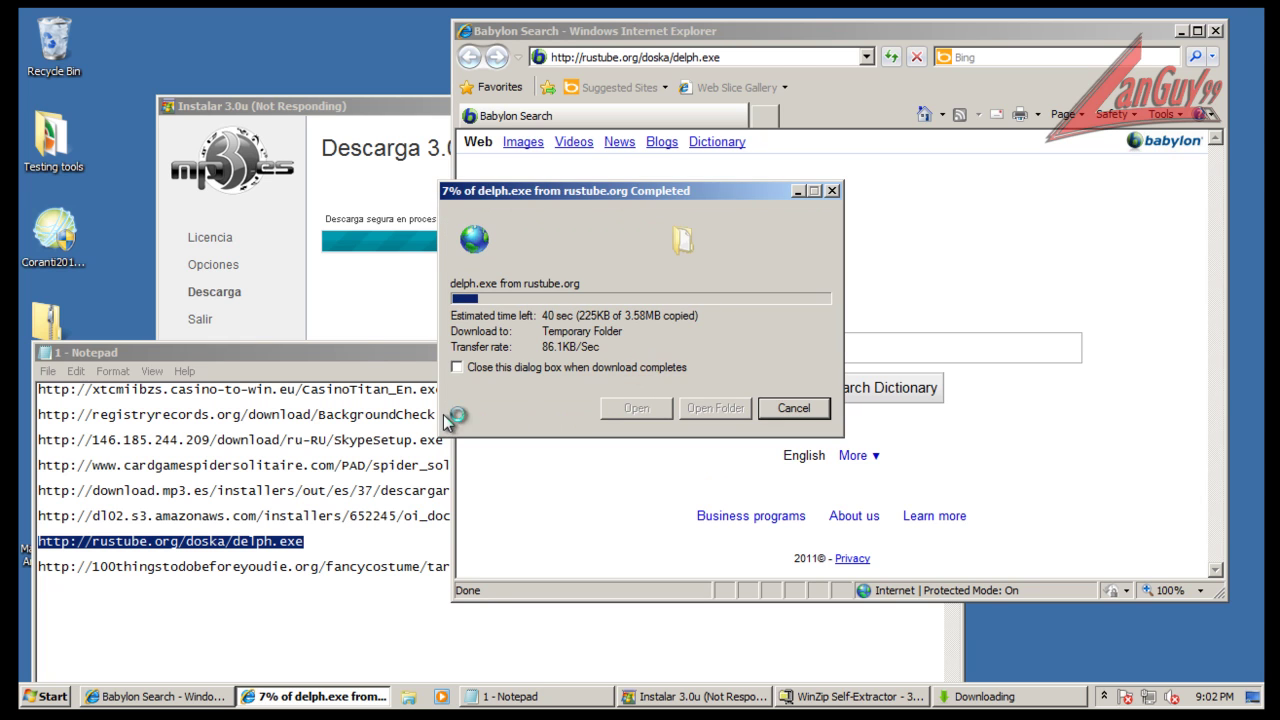
Minimize the link list and rearrange the download windows to reach the finished 3.0u installer, and exit it
click(345, 350)
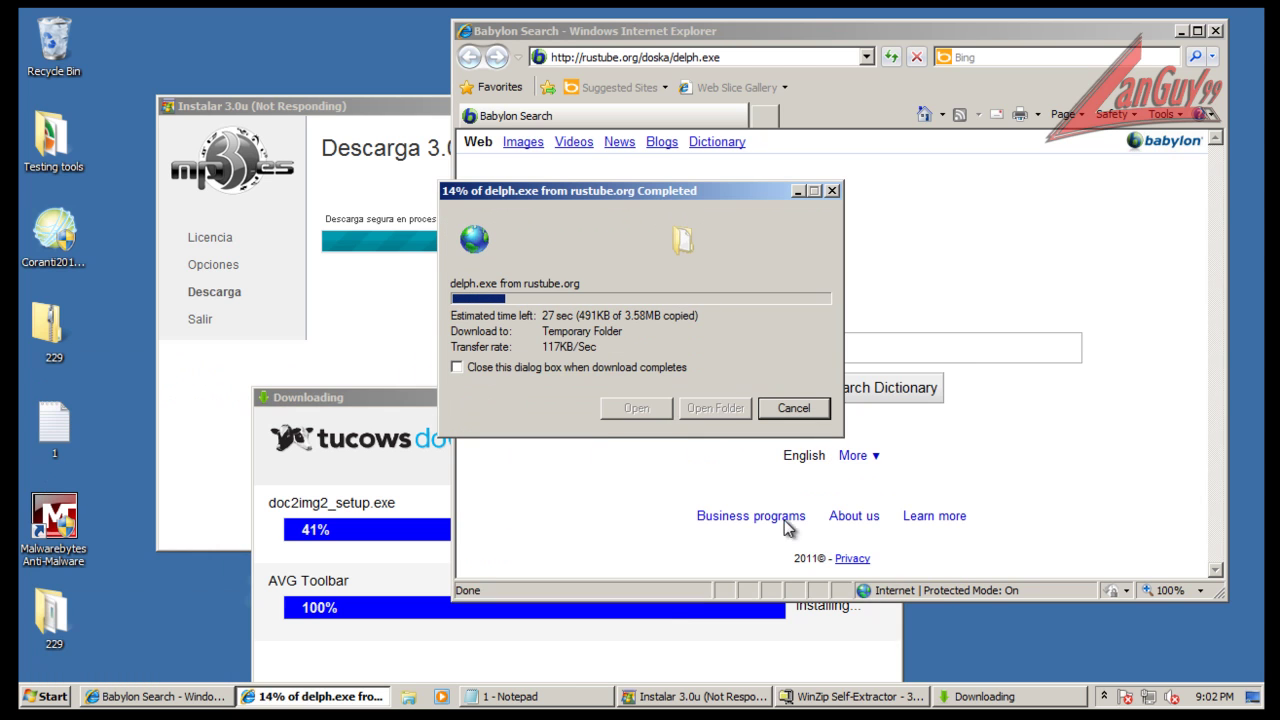
click(619, 645)
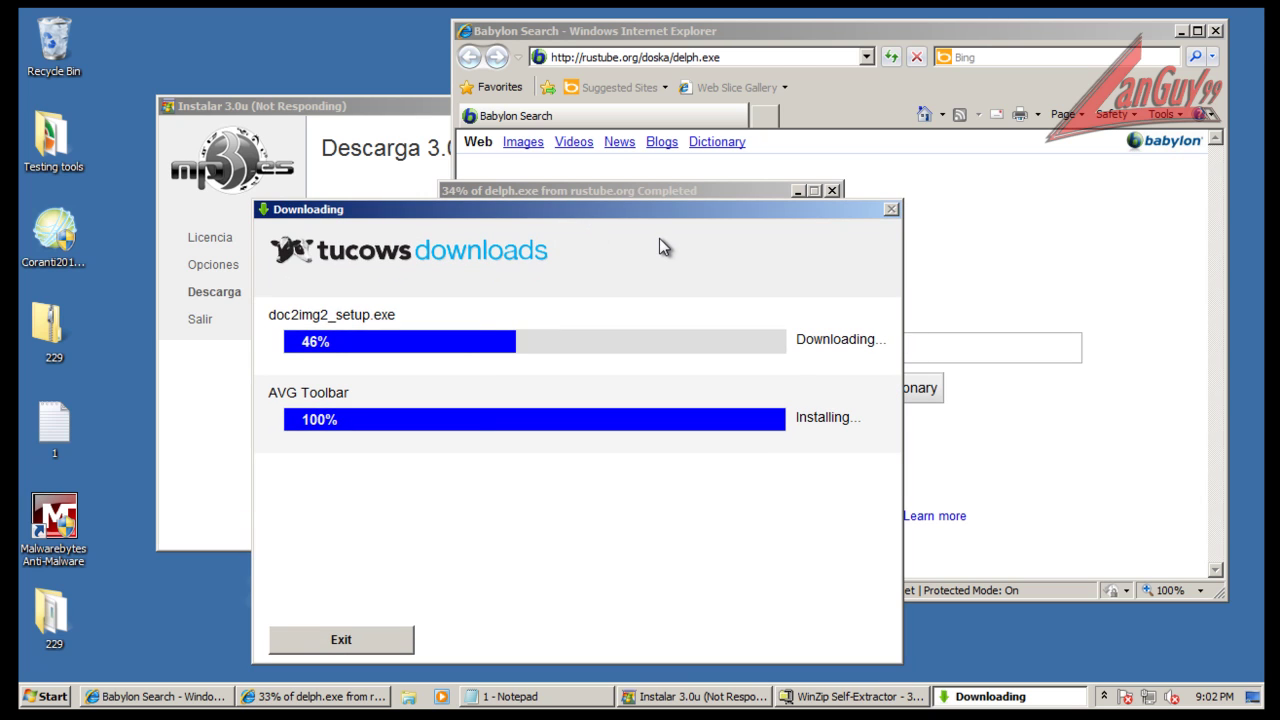
click(758, 191)
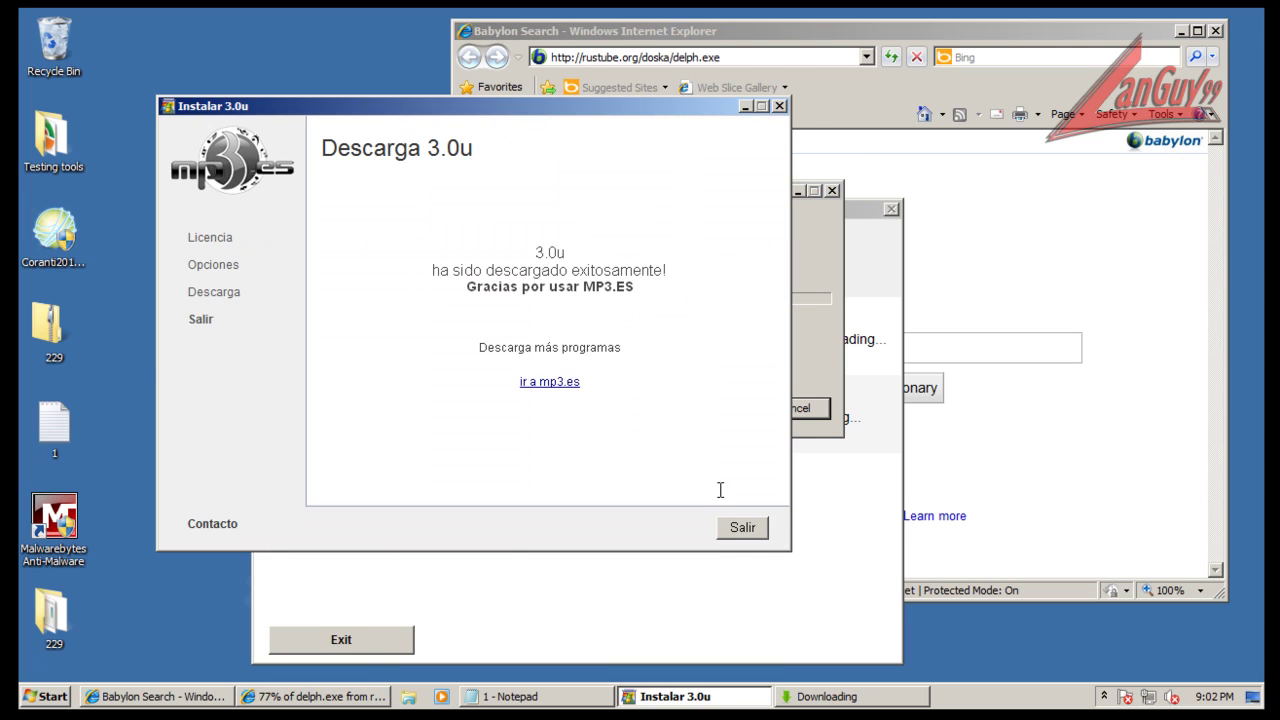
click(743, 528)
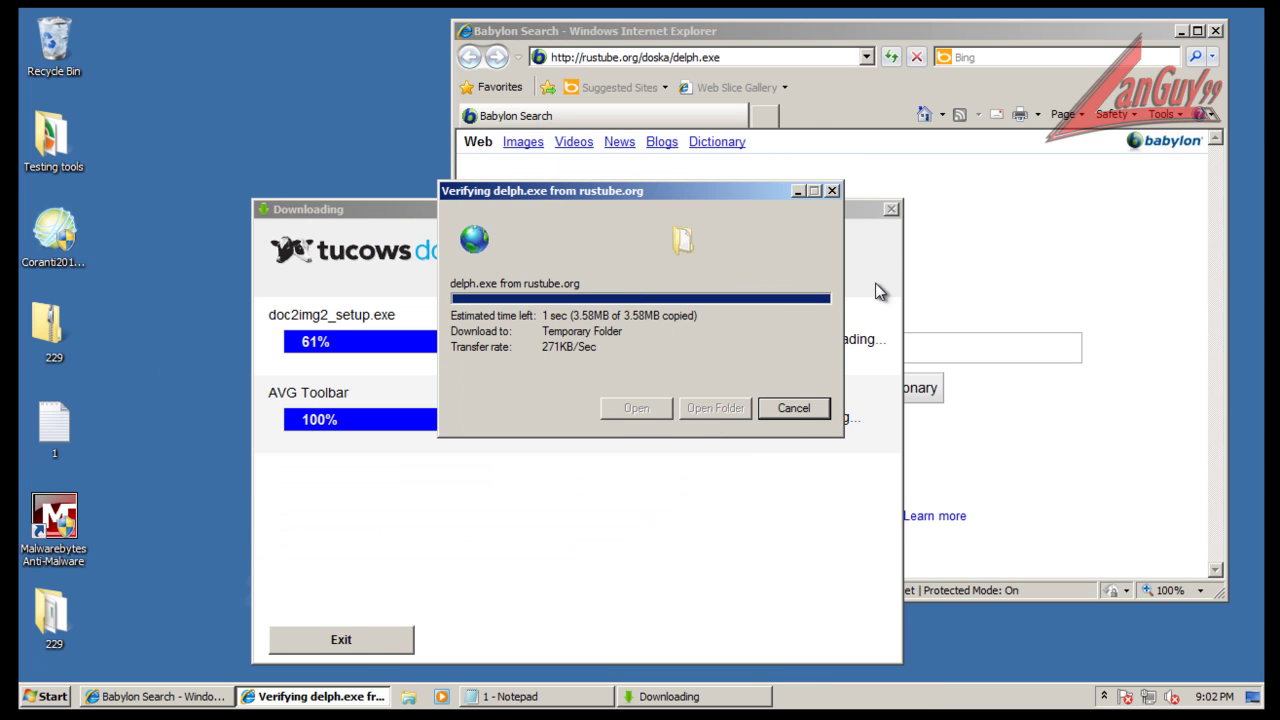
Answer the infection alerts for DELPH[1].EXE by blocking access to the file in the first and deleting it in the second
click(1040, 437)
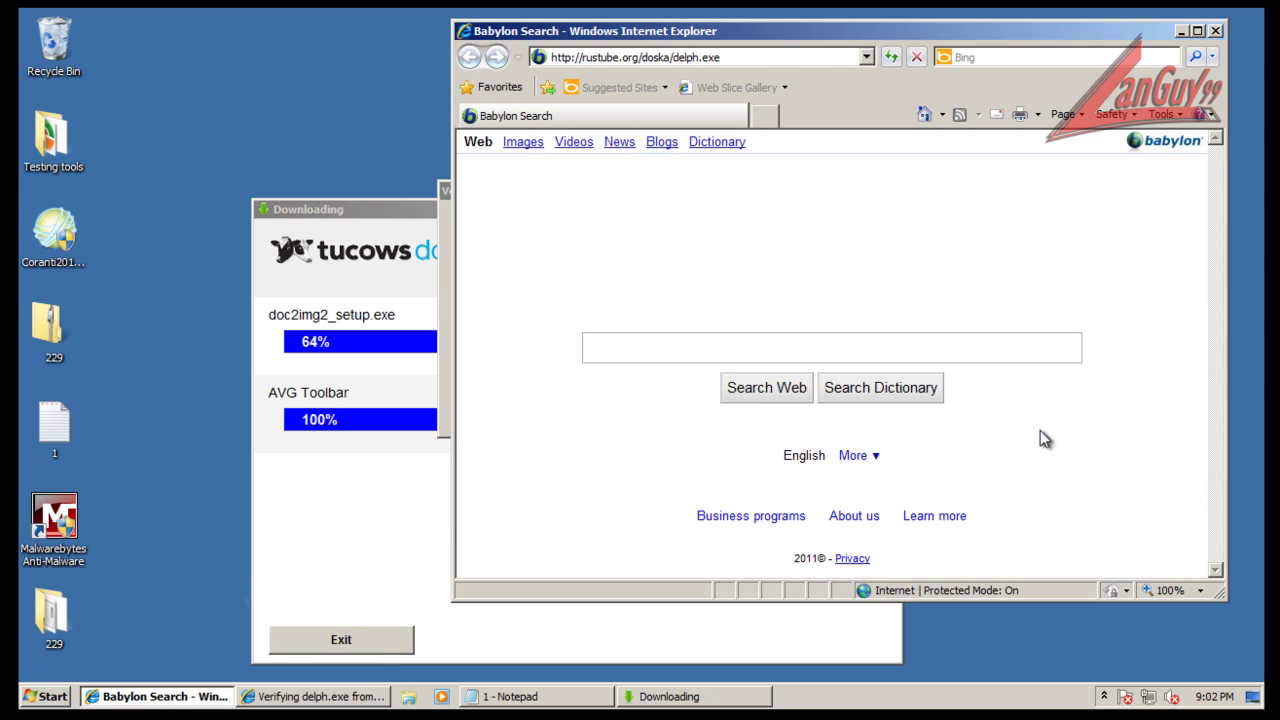
click(441, 245)
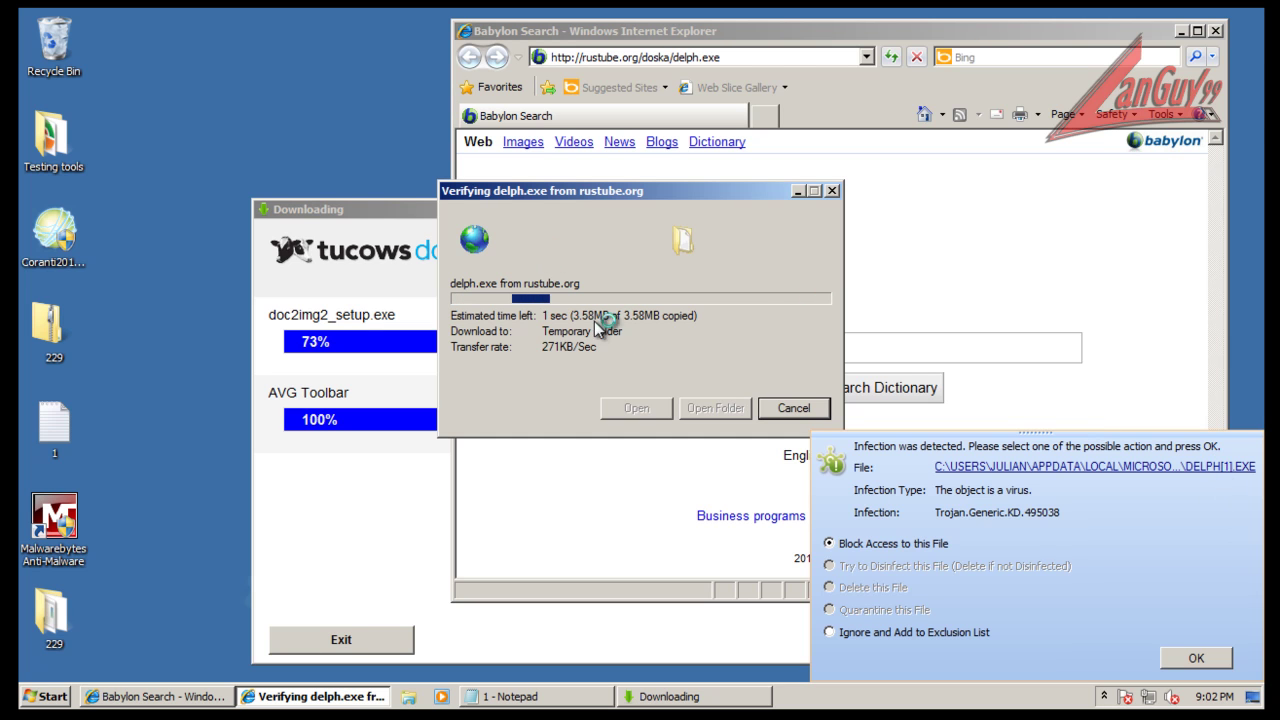
click(1190, 656)
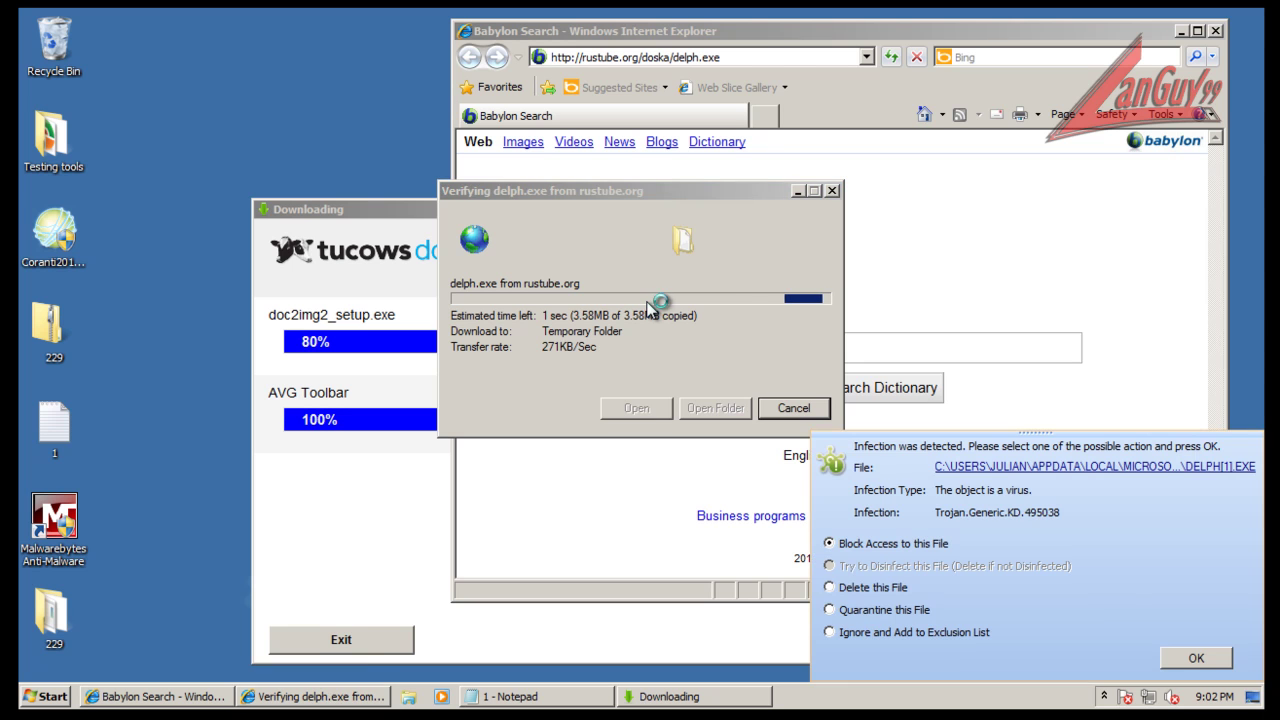
click(858, 587)
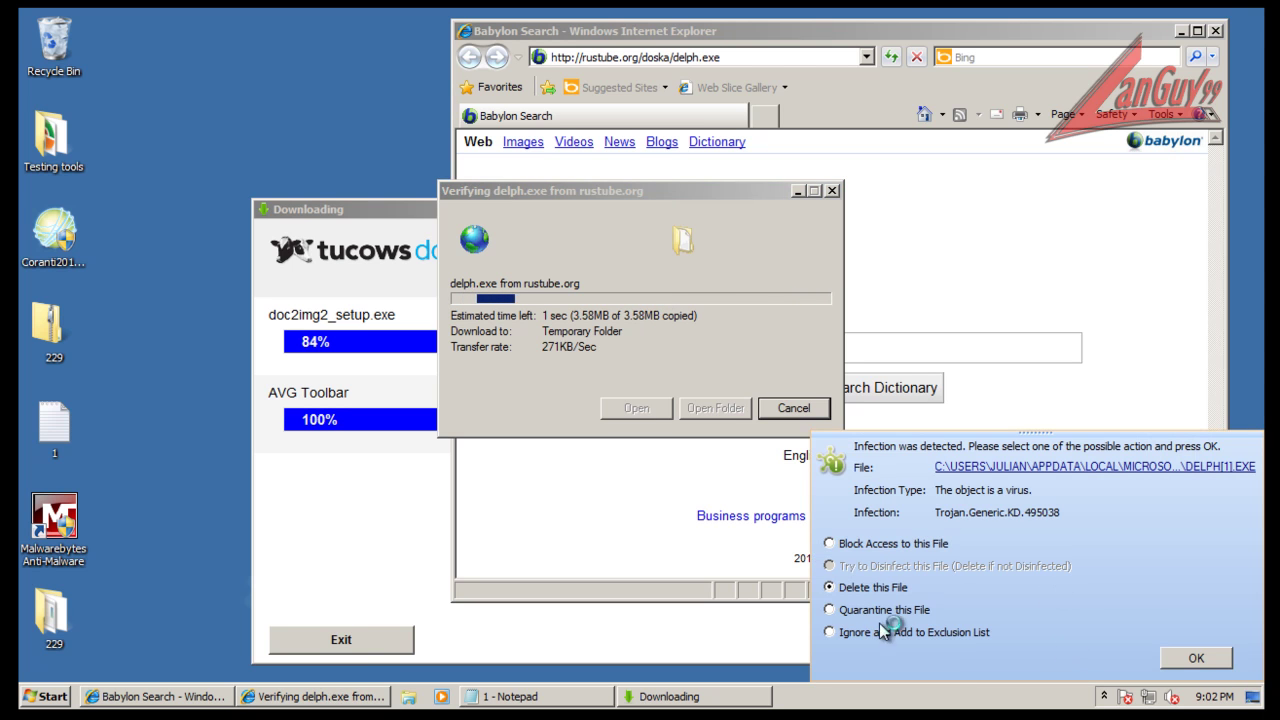
click(1196, 659)
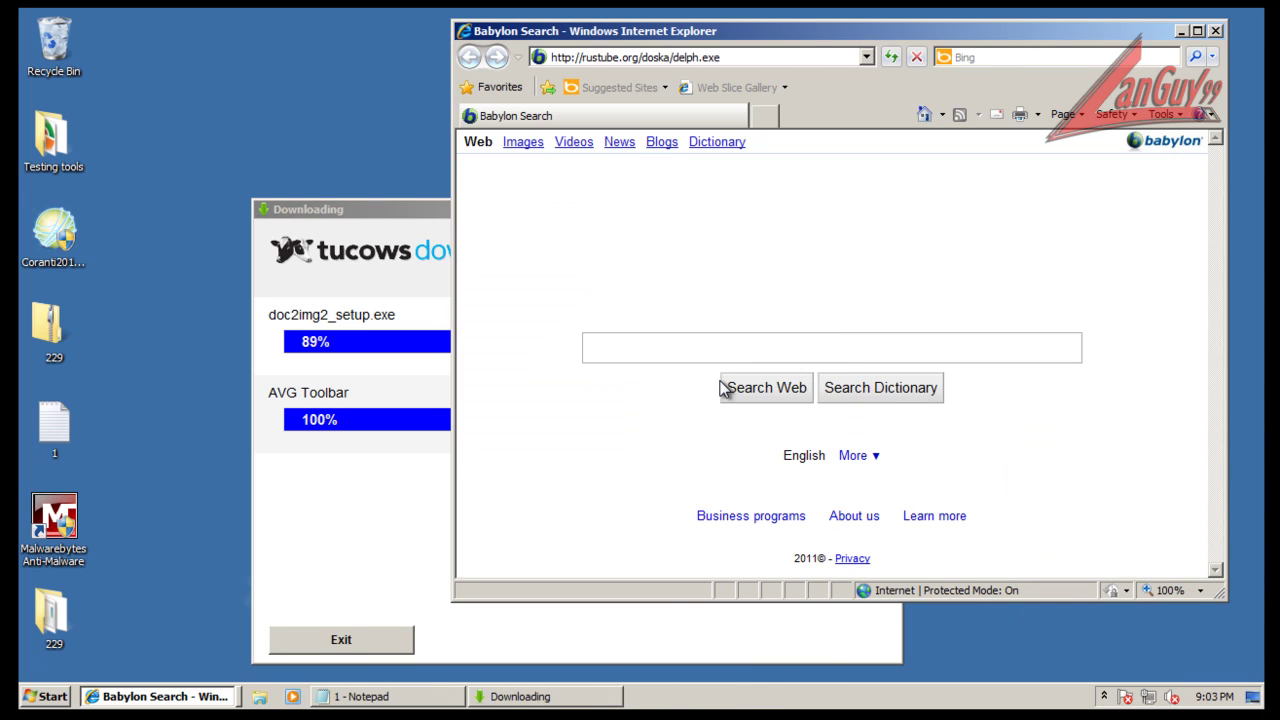
click(395, 697)
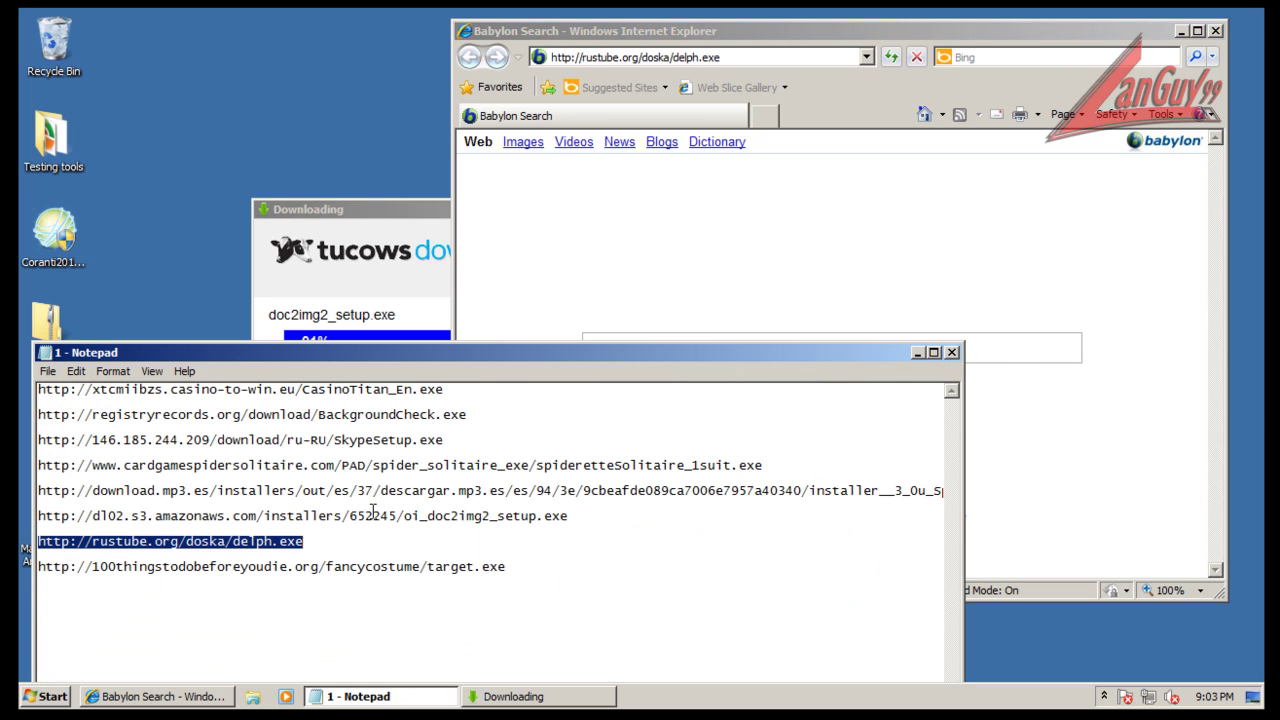
drag(539, 581, 538, 554)
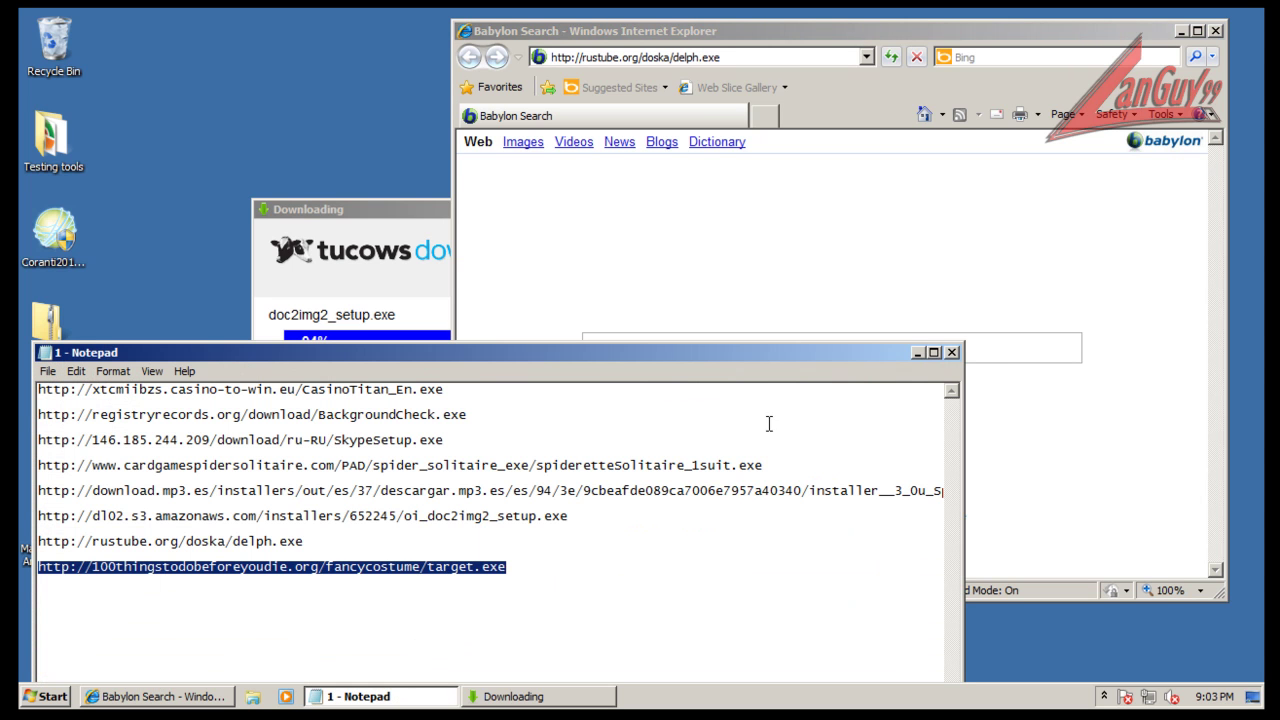
click(953, 351)
click(748, 55)
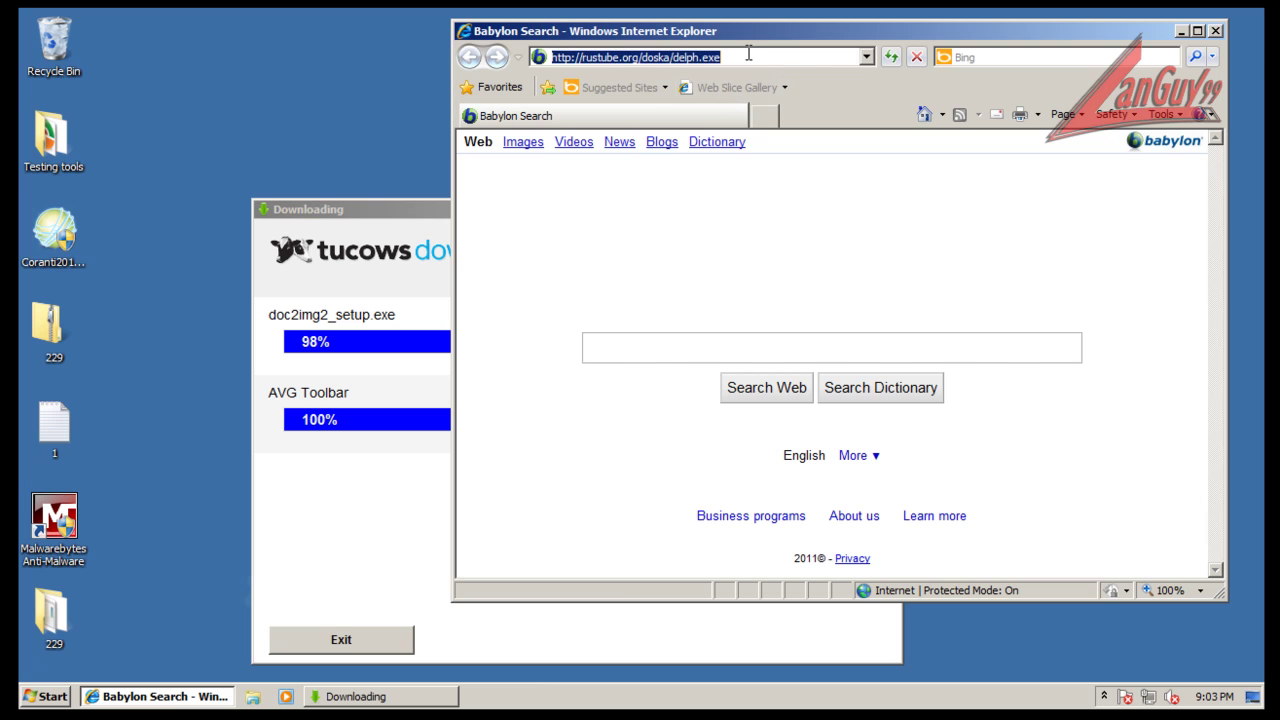
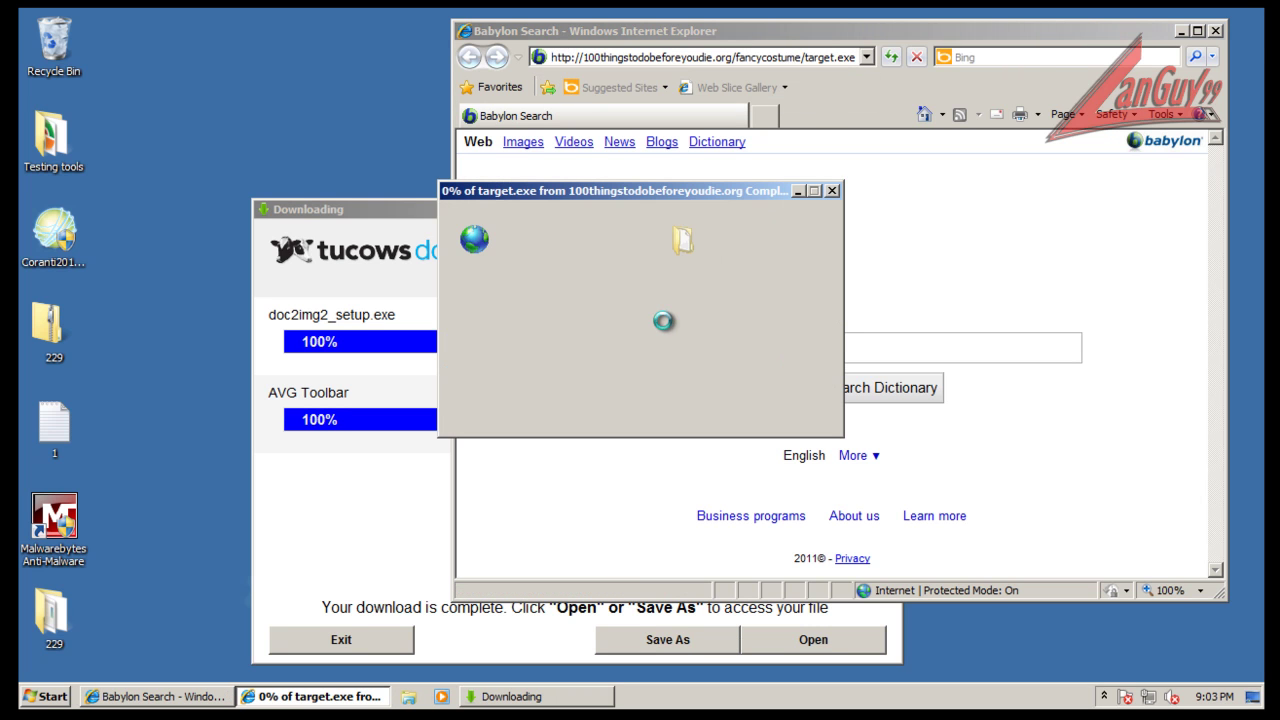
Run target.exe despite the unknown publisher warning, and go forward in the My New Projekt window it launches
click(622, 365)
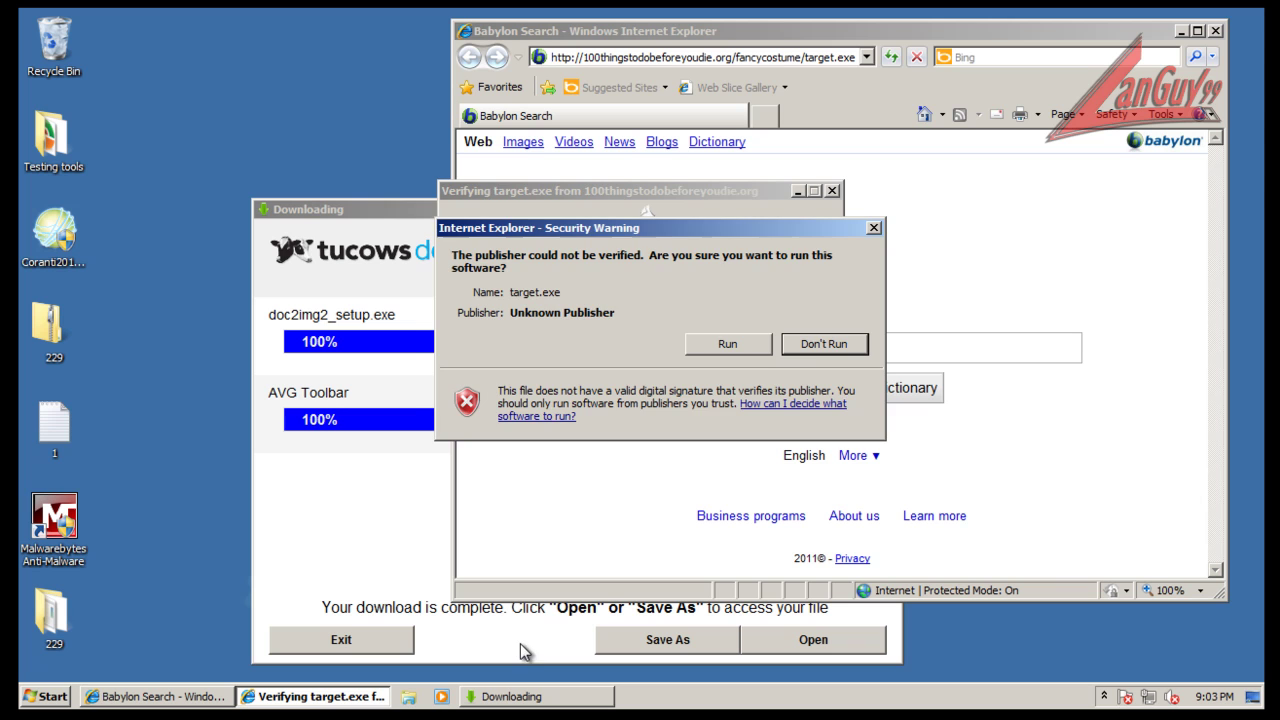
click(758, 349)
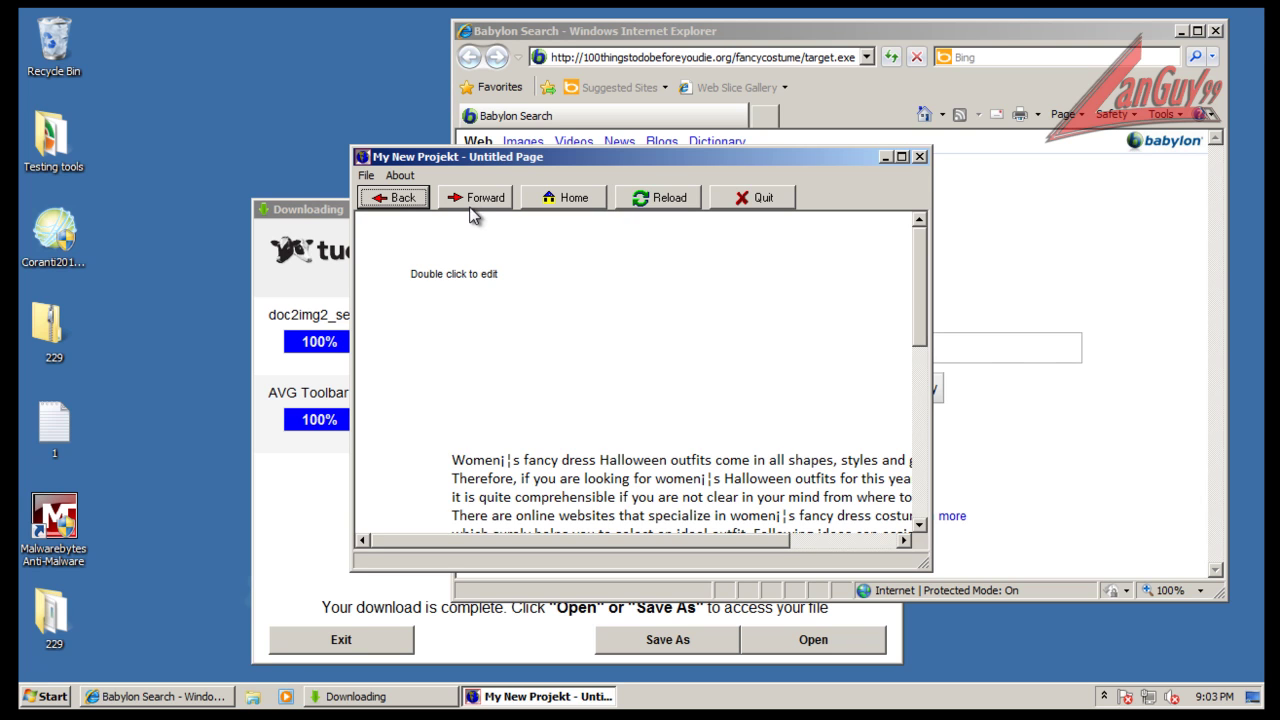
click(478, 205)
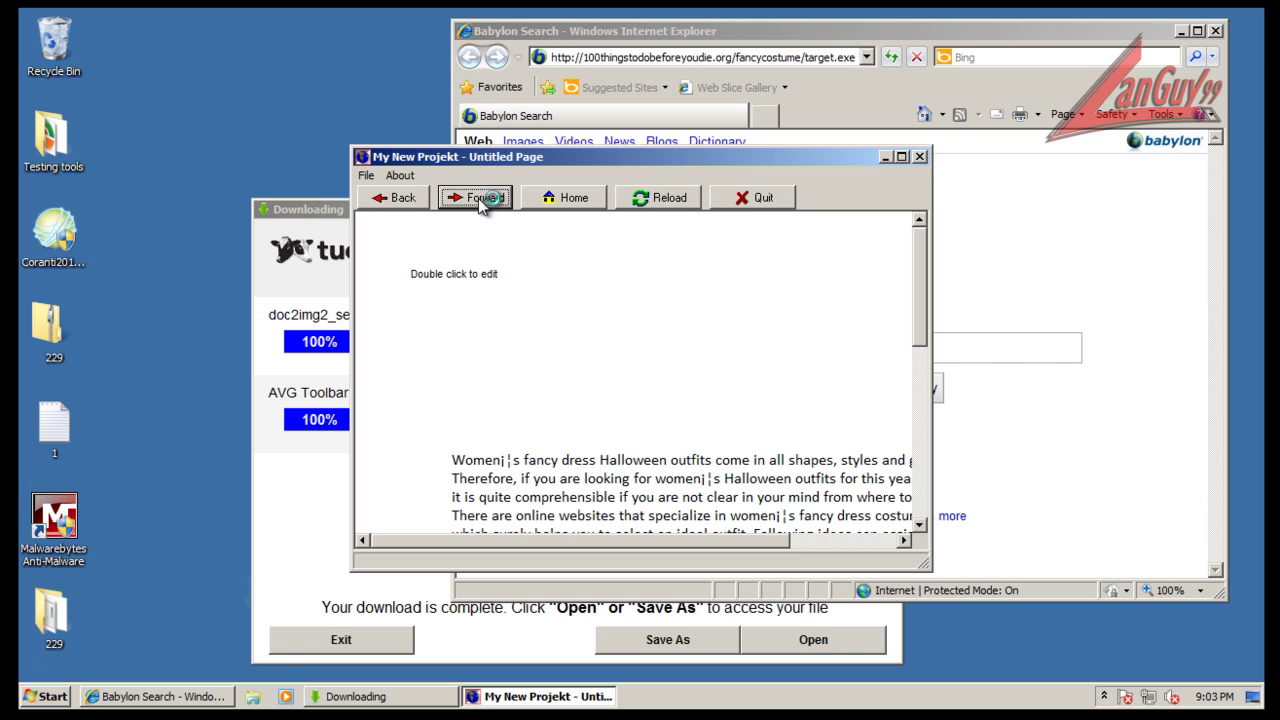
Open the finished doc2img2_setup.exe download from the Downloading window to launch its setup
click(522, 645)
click(858, 638)
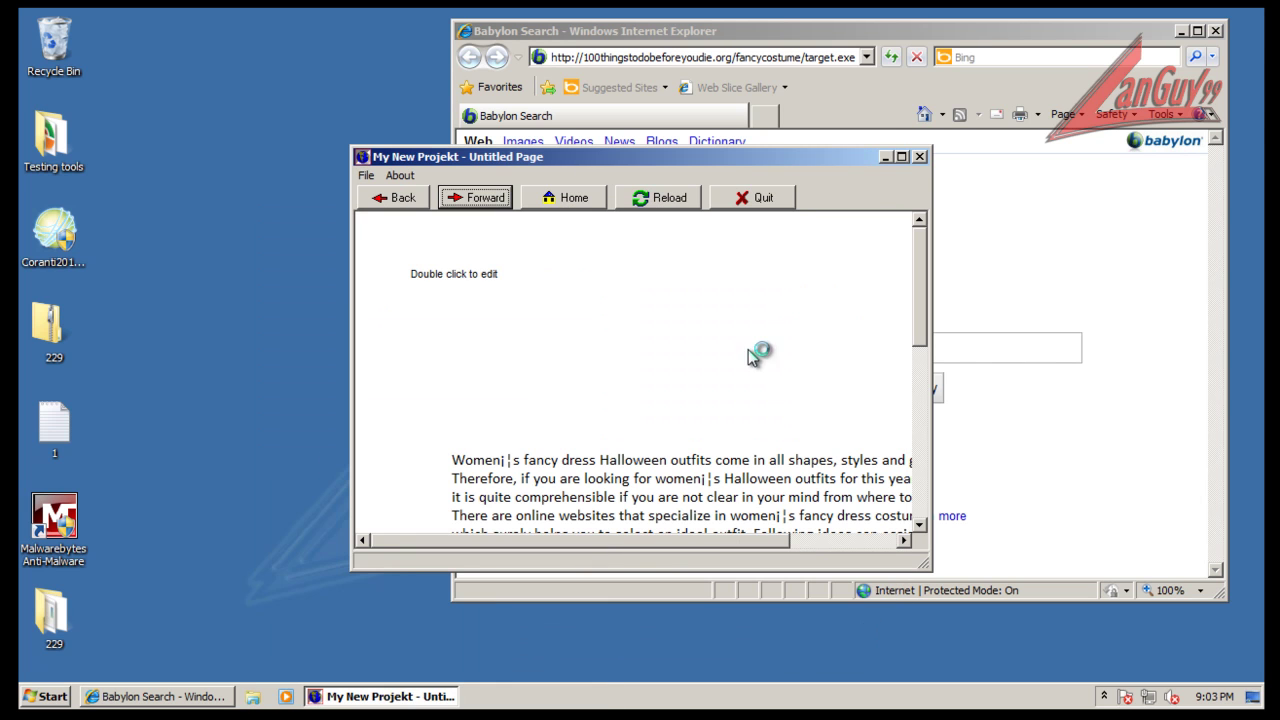
click(1052, 47)
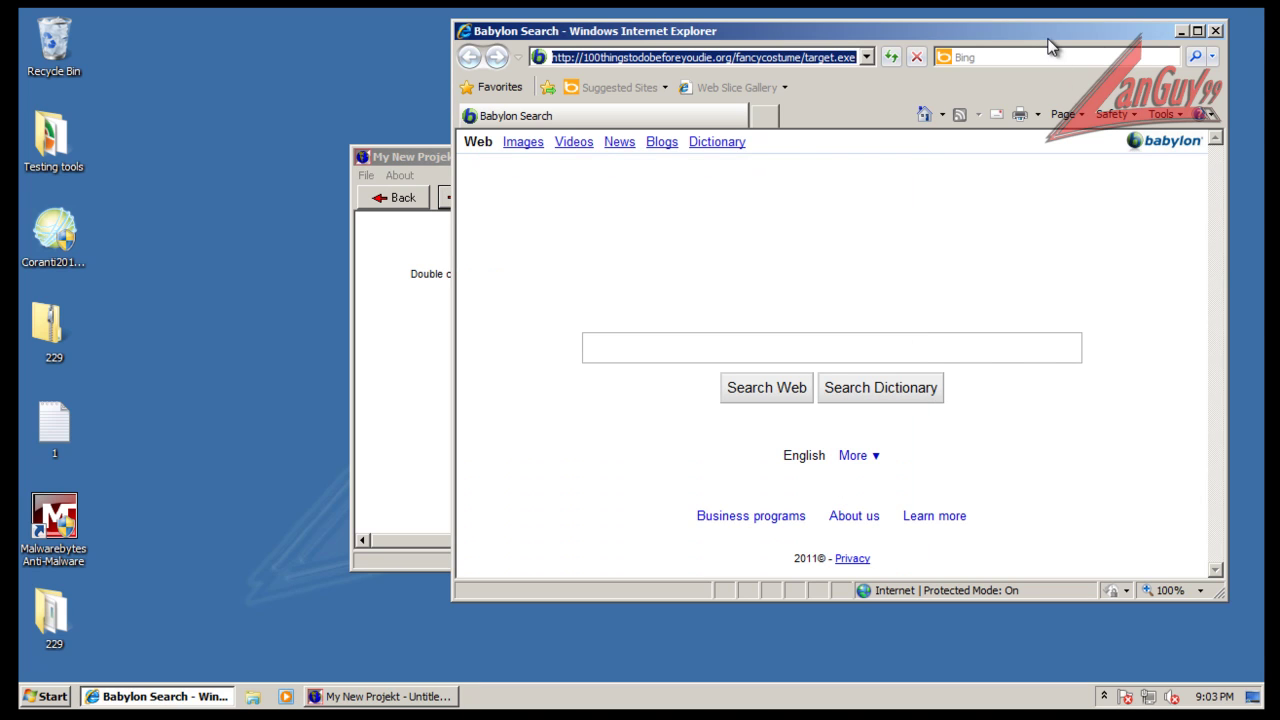
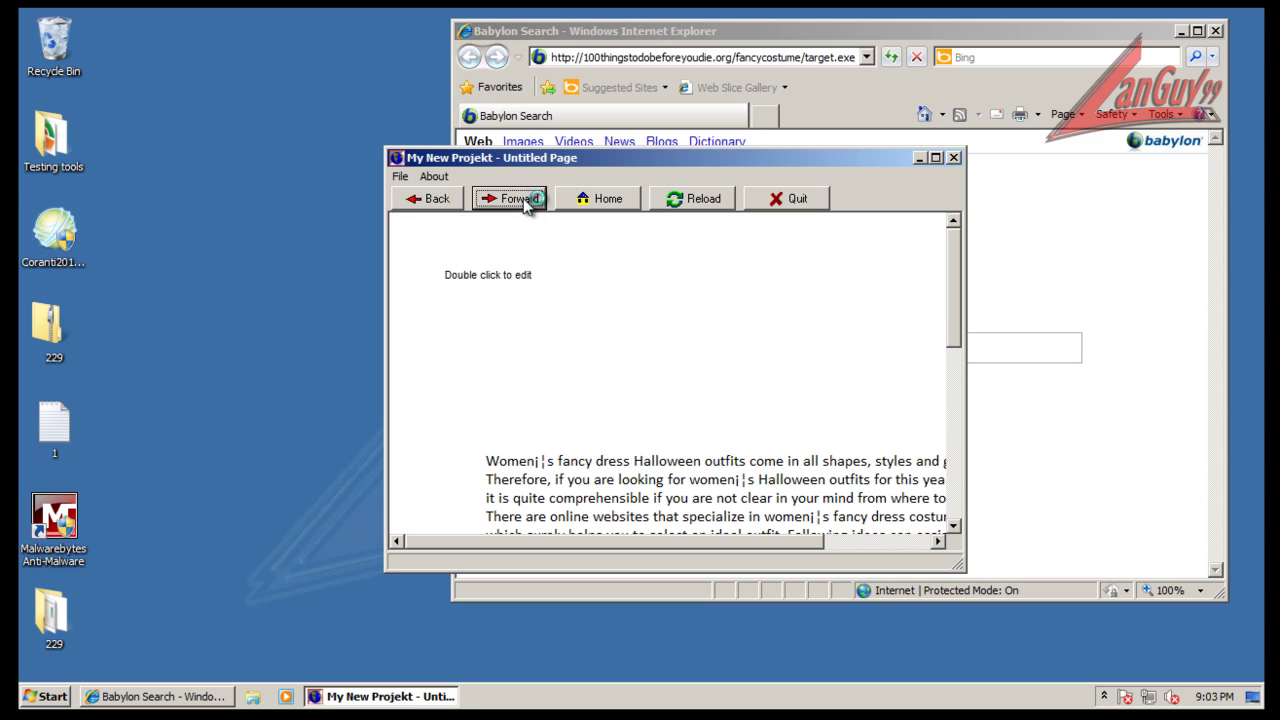
drag(951, 296, 969, 222)
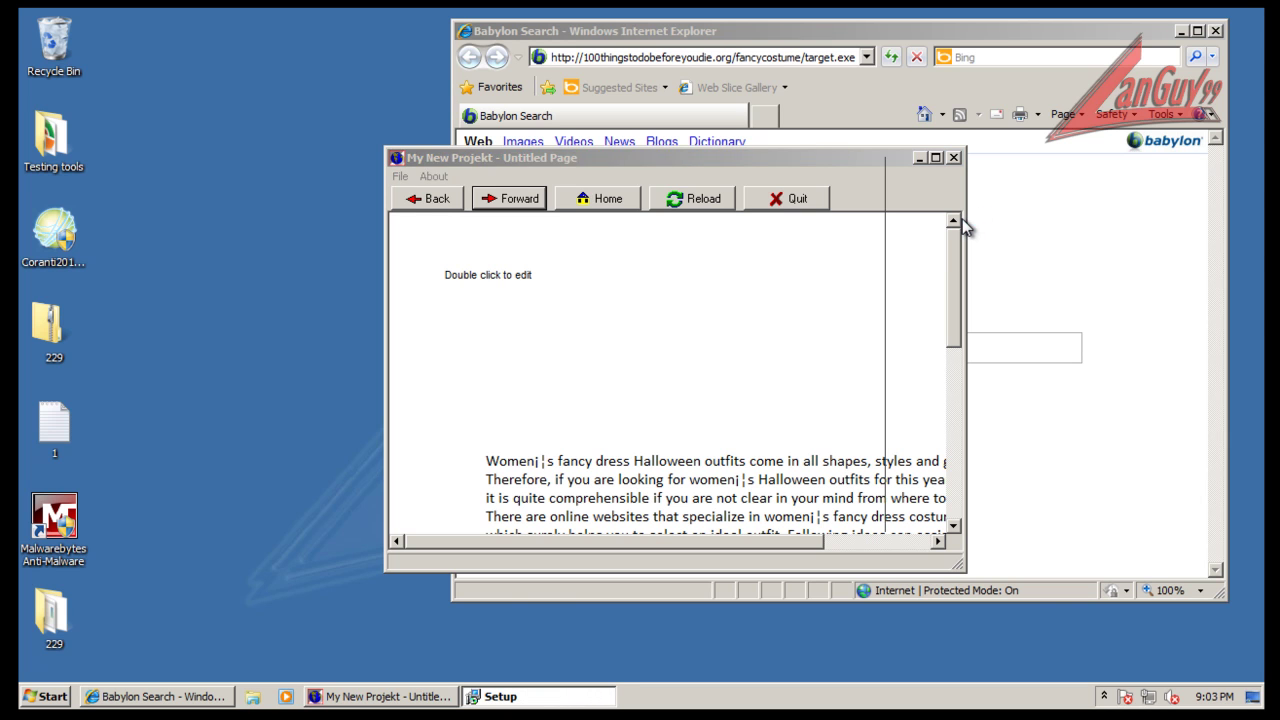
Accept the DOC to Image Converter license agreement, keep the default destination and Start menu folder, and start the installation
click(752, 507)
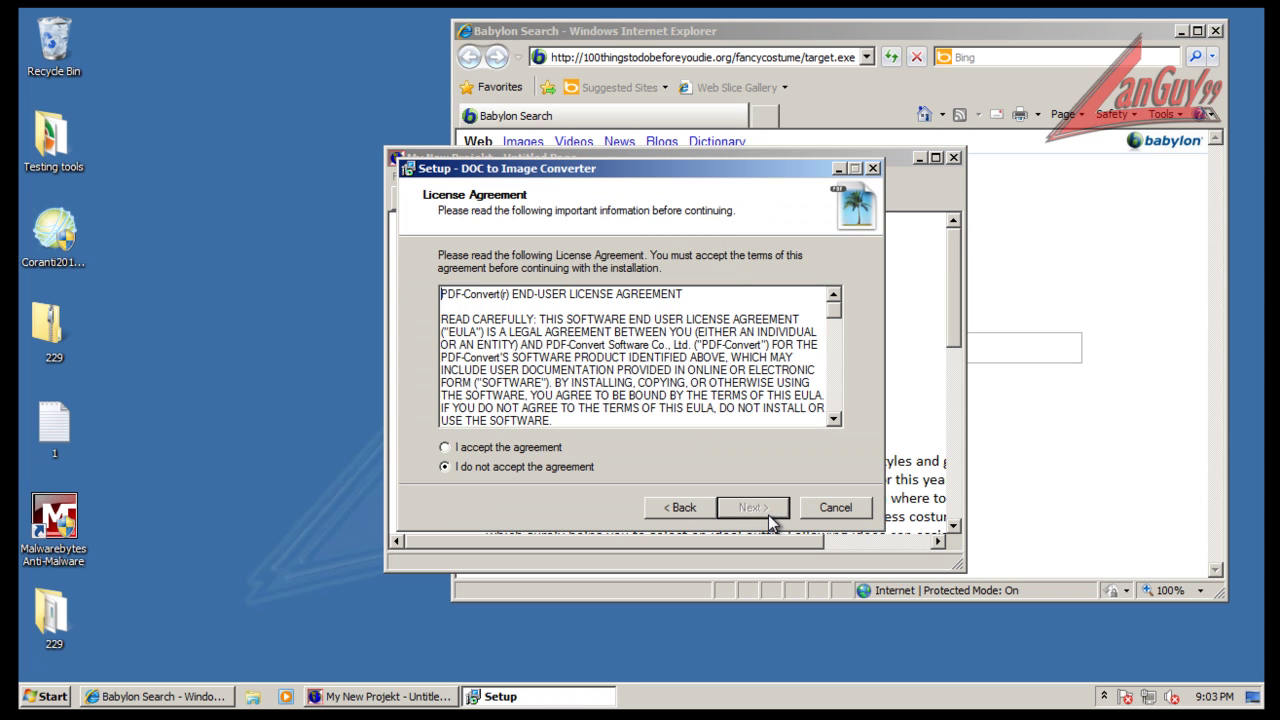
click(506, 448)
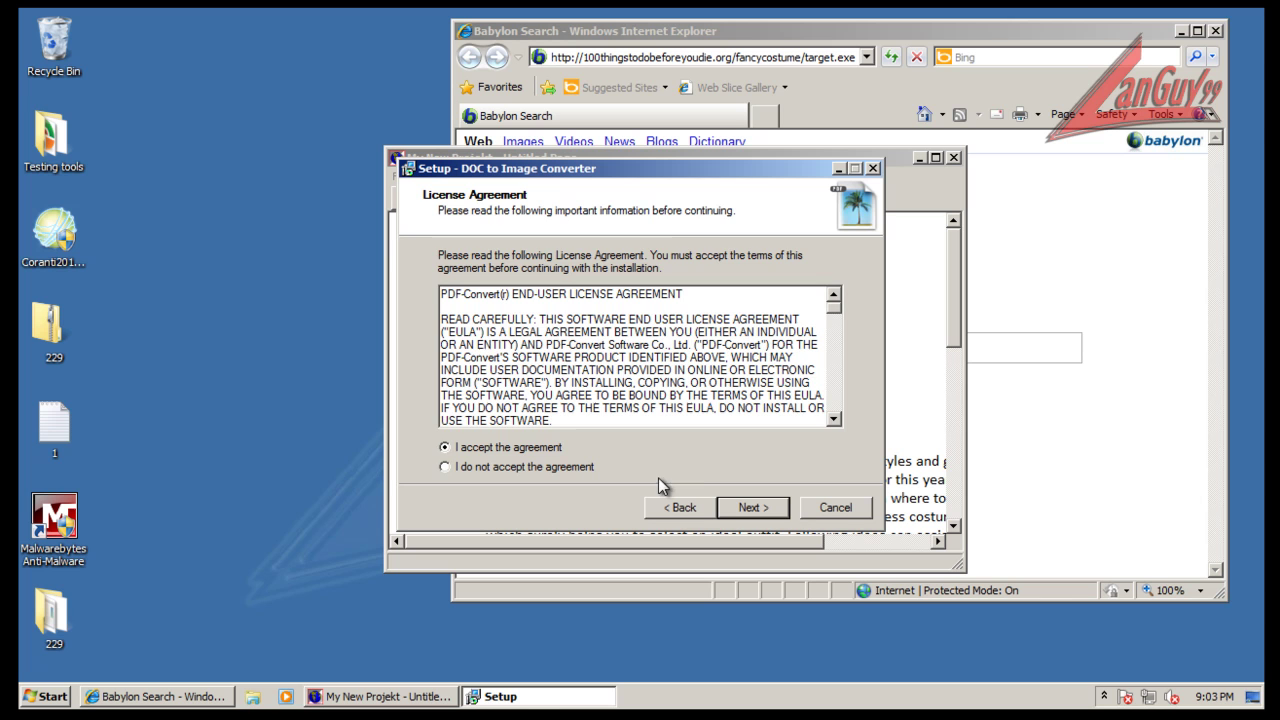
click(776, 512)
click(773, 512)
click(773, 512)
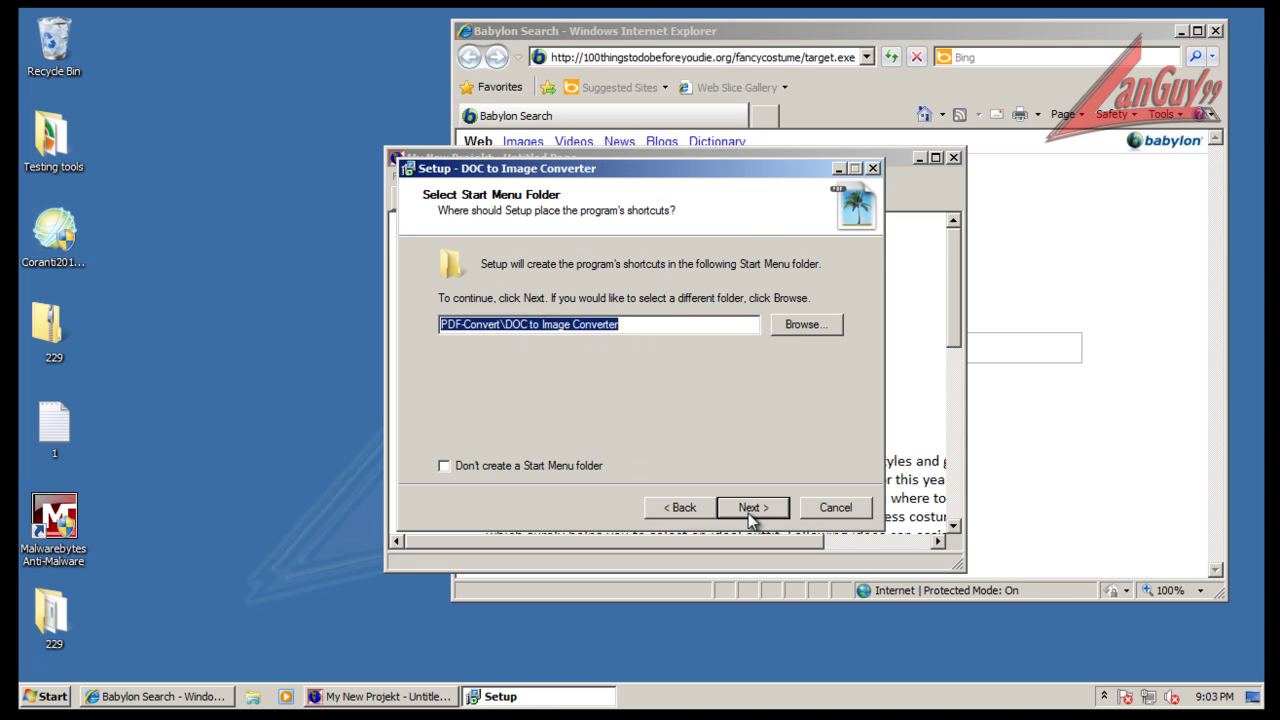
click(700, 507)
click(762, 510)
click(763, 508)
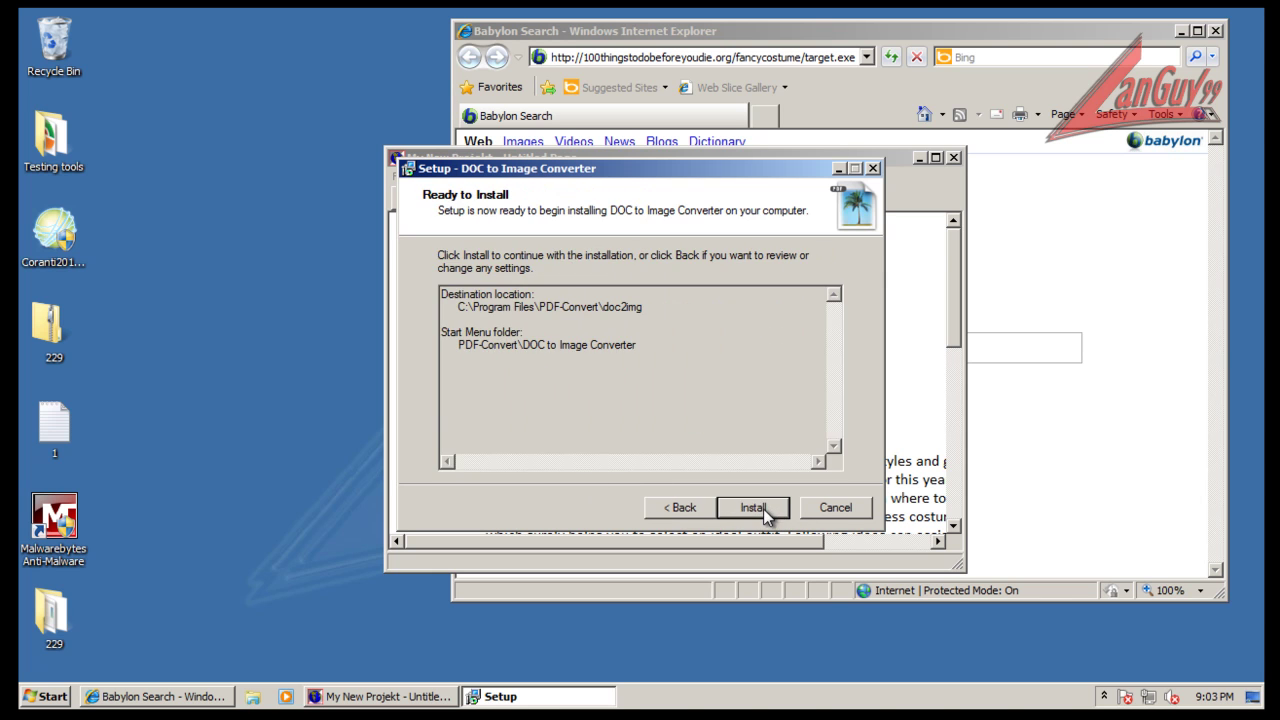
click(763, 508)
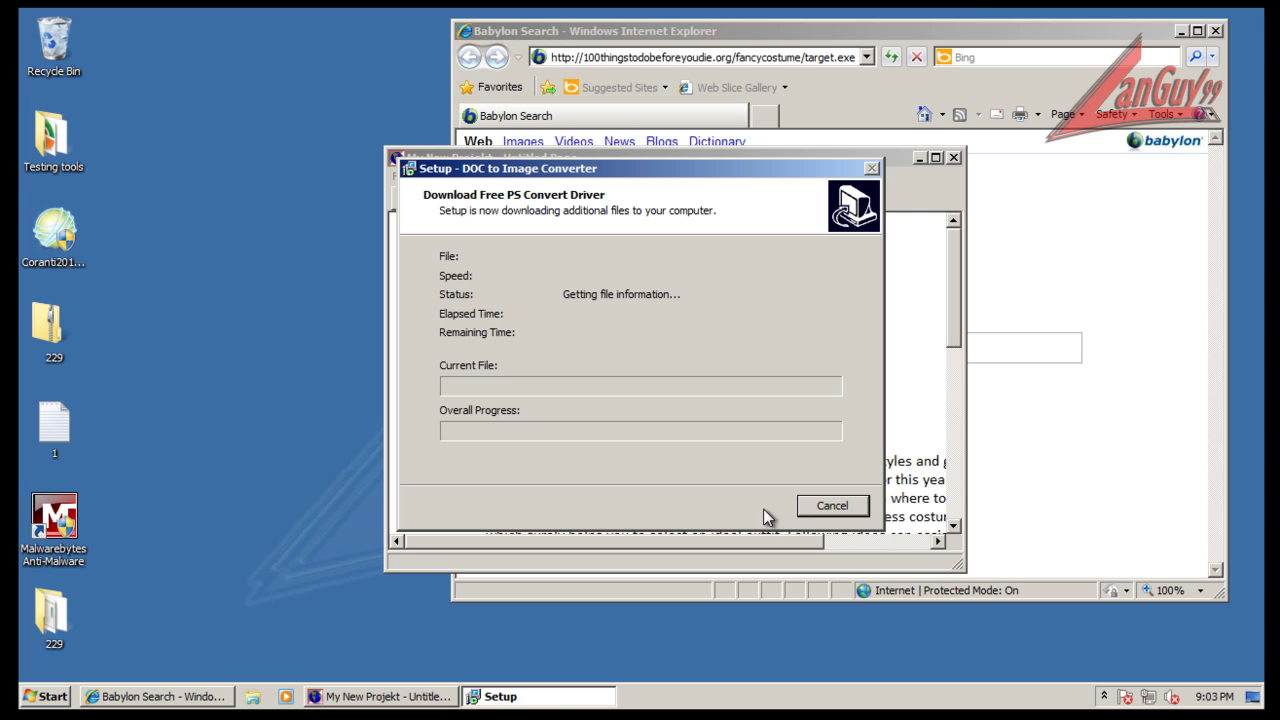
Close the My New Projekt window and the Babylon Search browser window
click(903, 157)
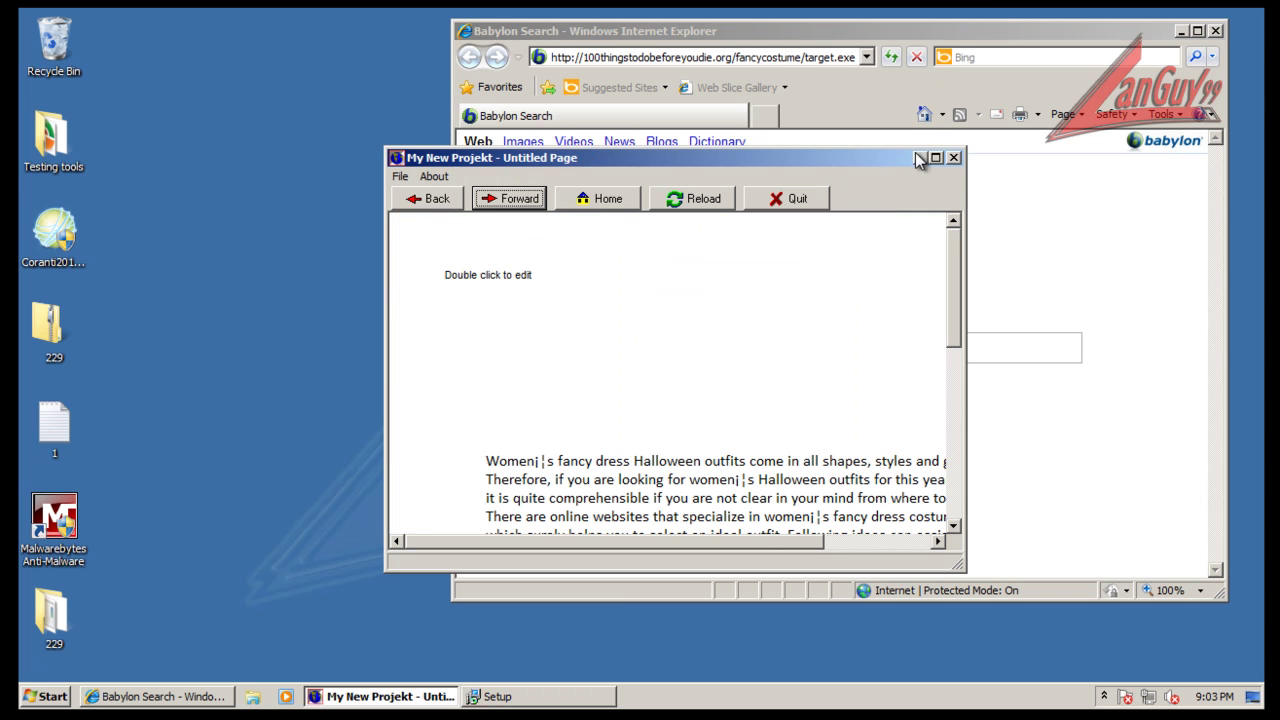
click(953, 157)
click(1216, 31)
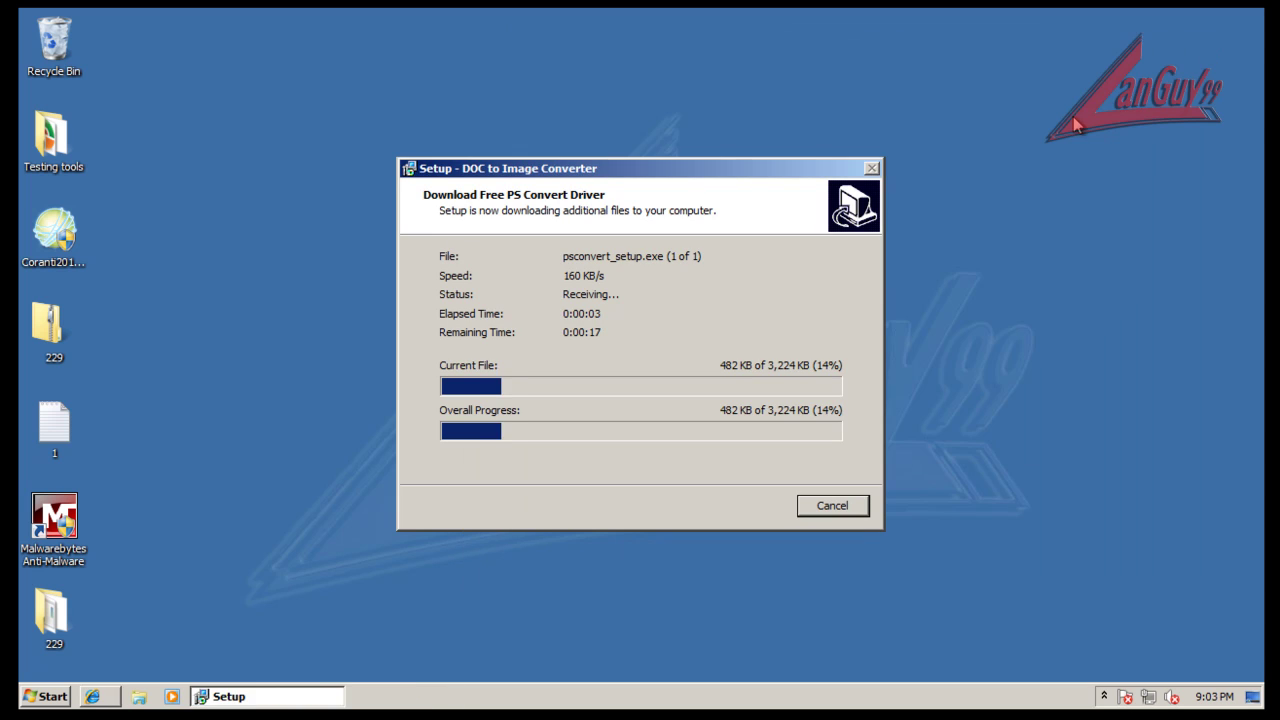
Examine the properties of the extracted 229 folder on the desktop, and close them without changes
right_click(58, 615)
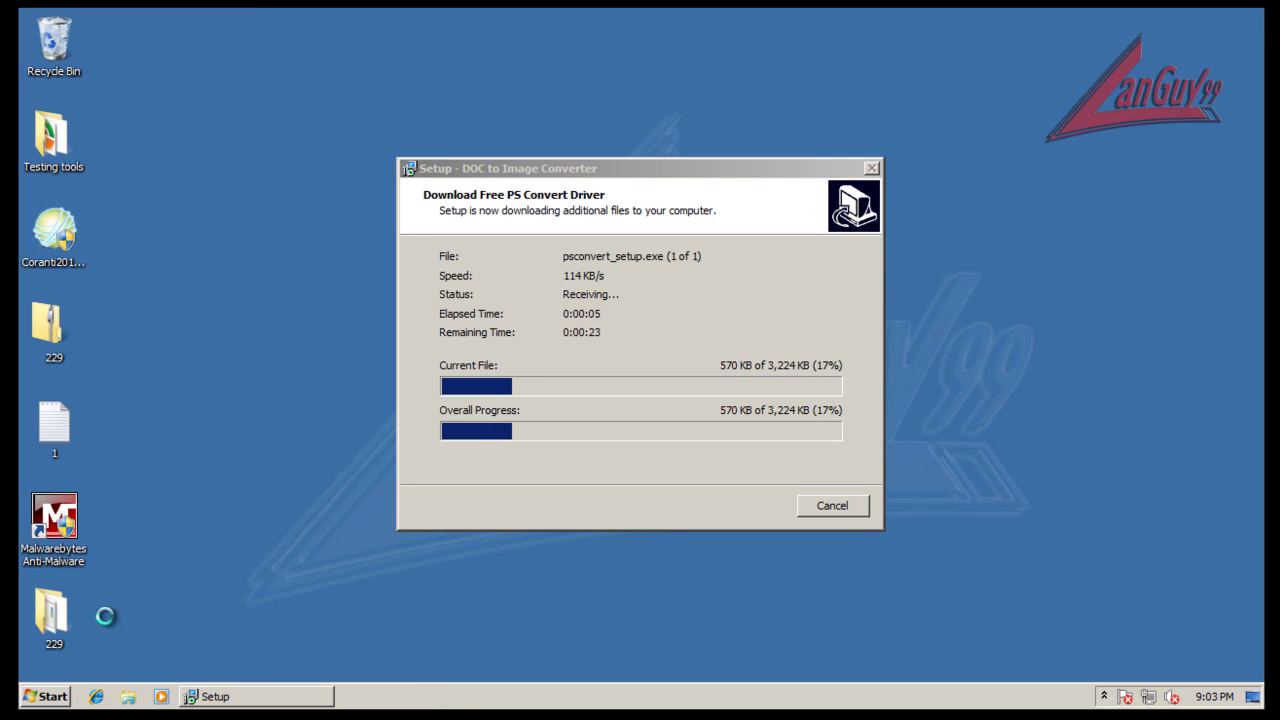
click(155, 604)
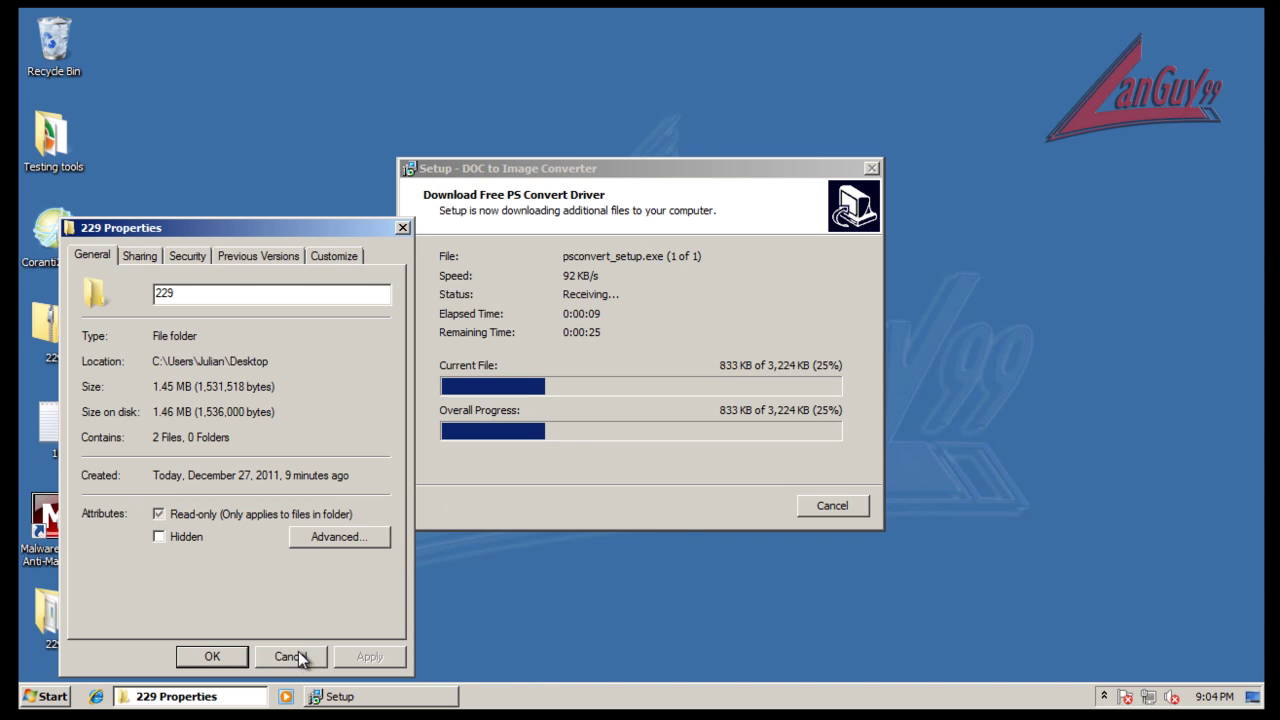
click(299, 658)
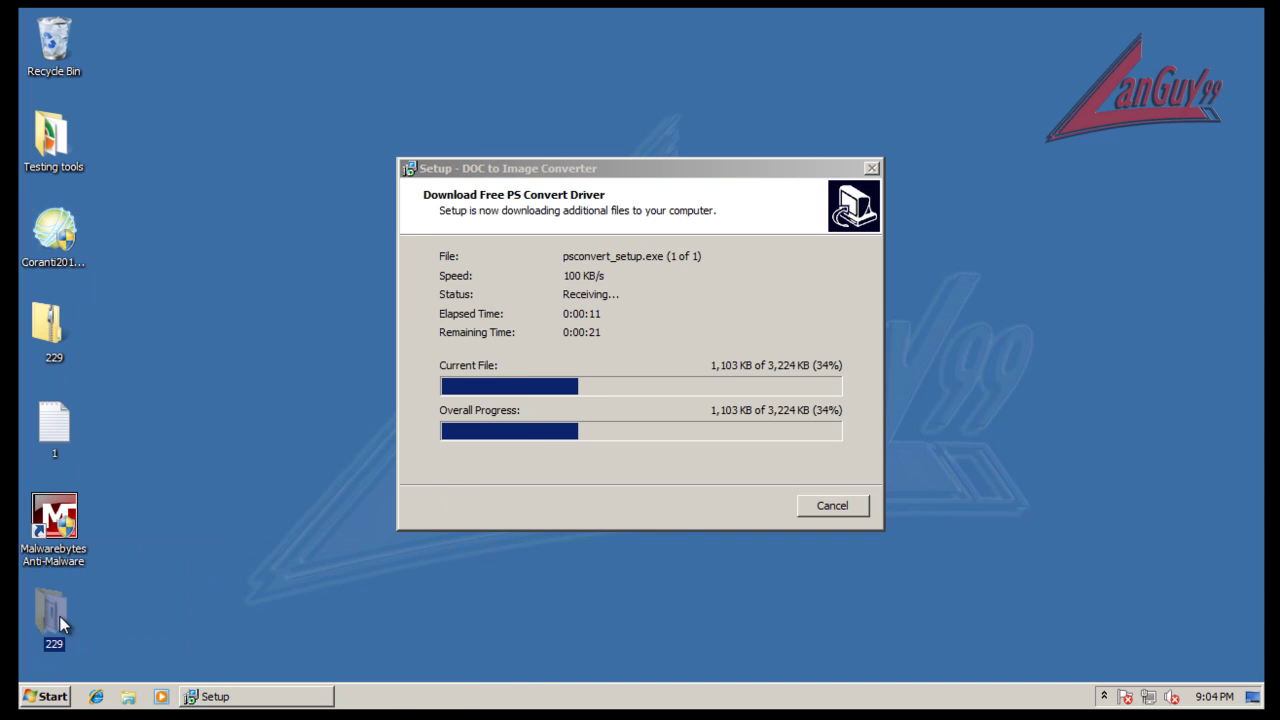
Open and close the extracted 229 folder, and quarantine 001.EXE in the infection alert
double_click(58, 623)
click(1018, 78)
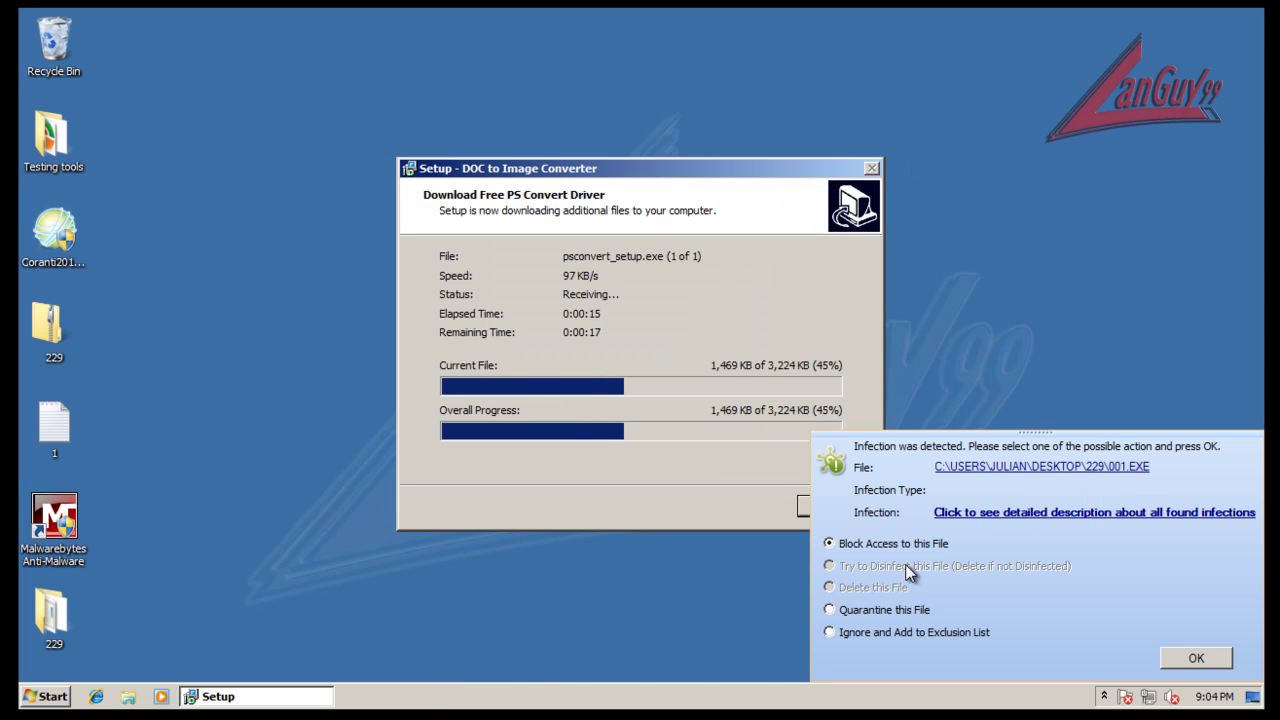
click(887, 609)
click(1180, 657)
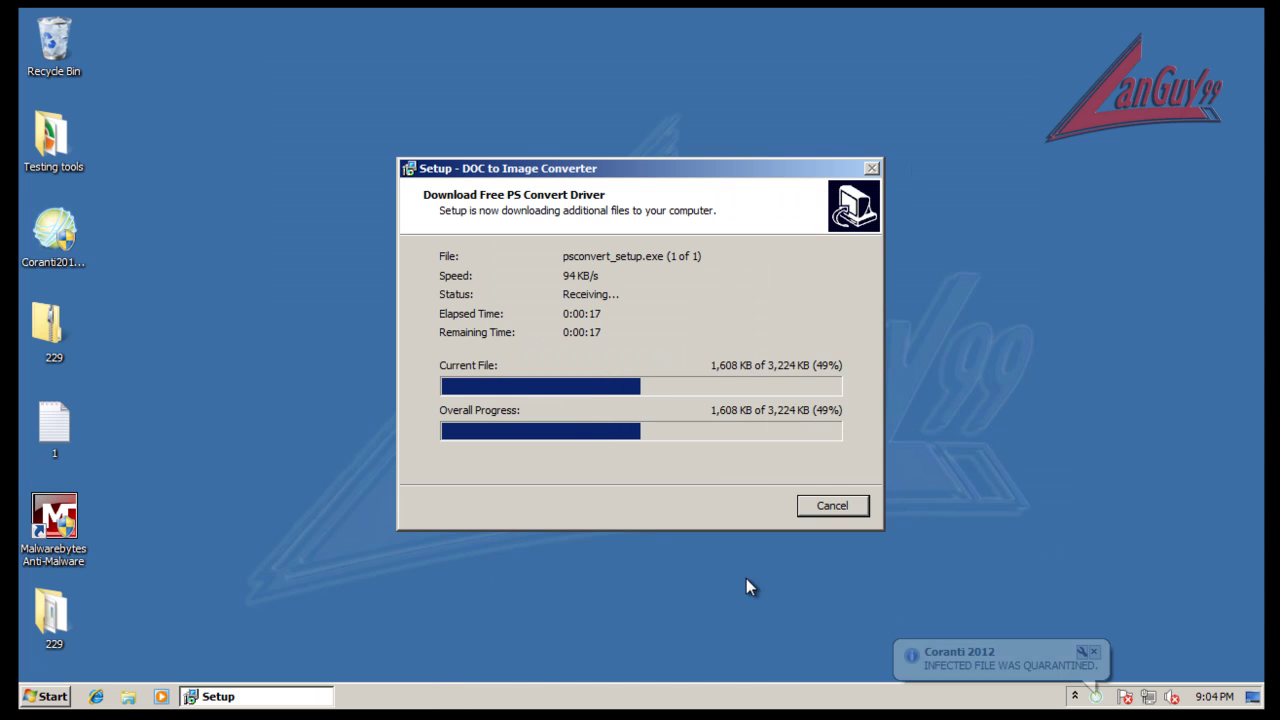
click(1093, 653)
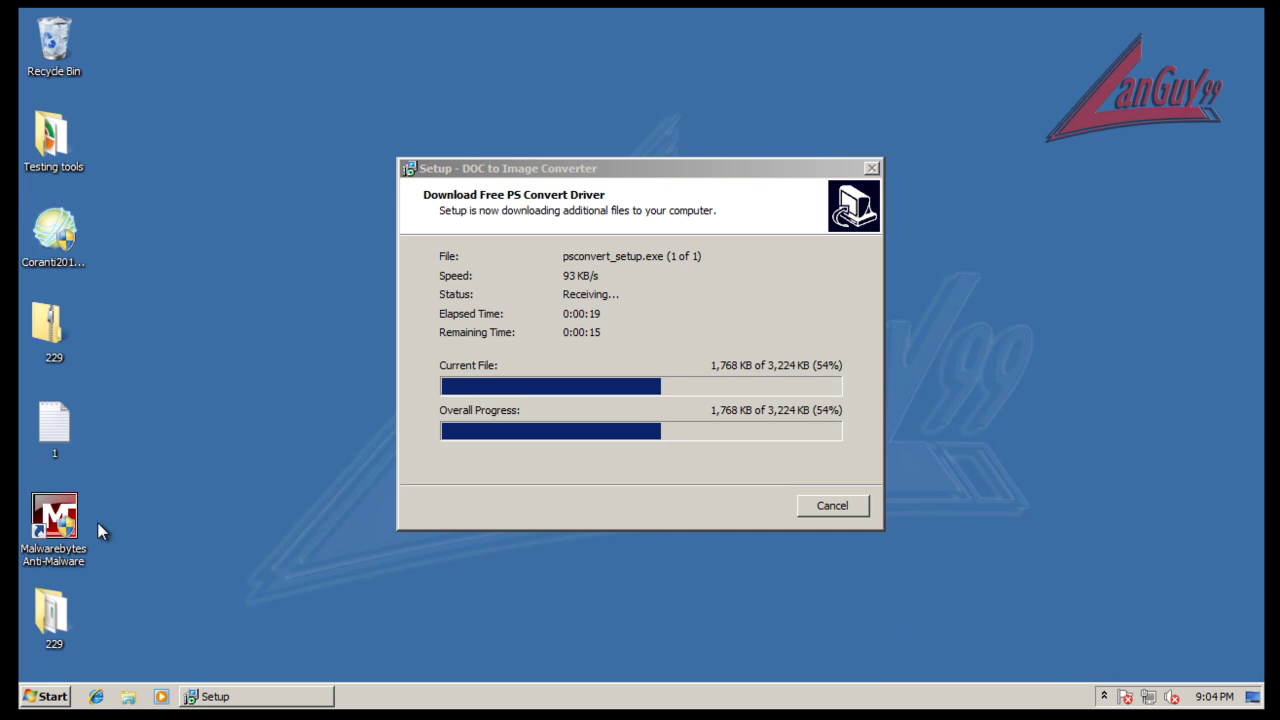
Check what remains in the extracted 229 folder against the 229 archive, and move the extracted folder to the Recycle Bin
double_click(52, 615)
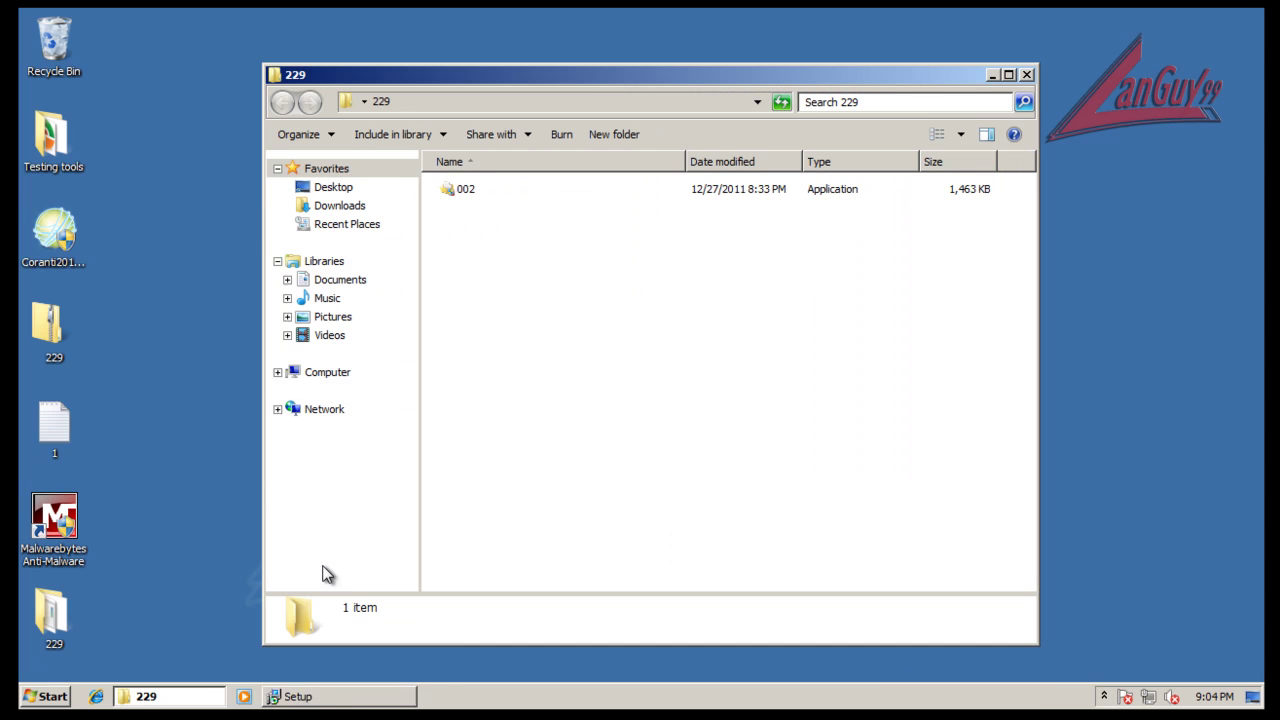
click(1027, 75)
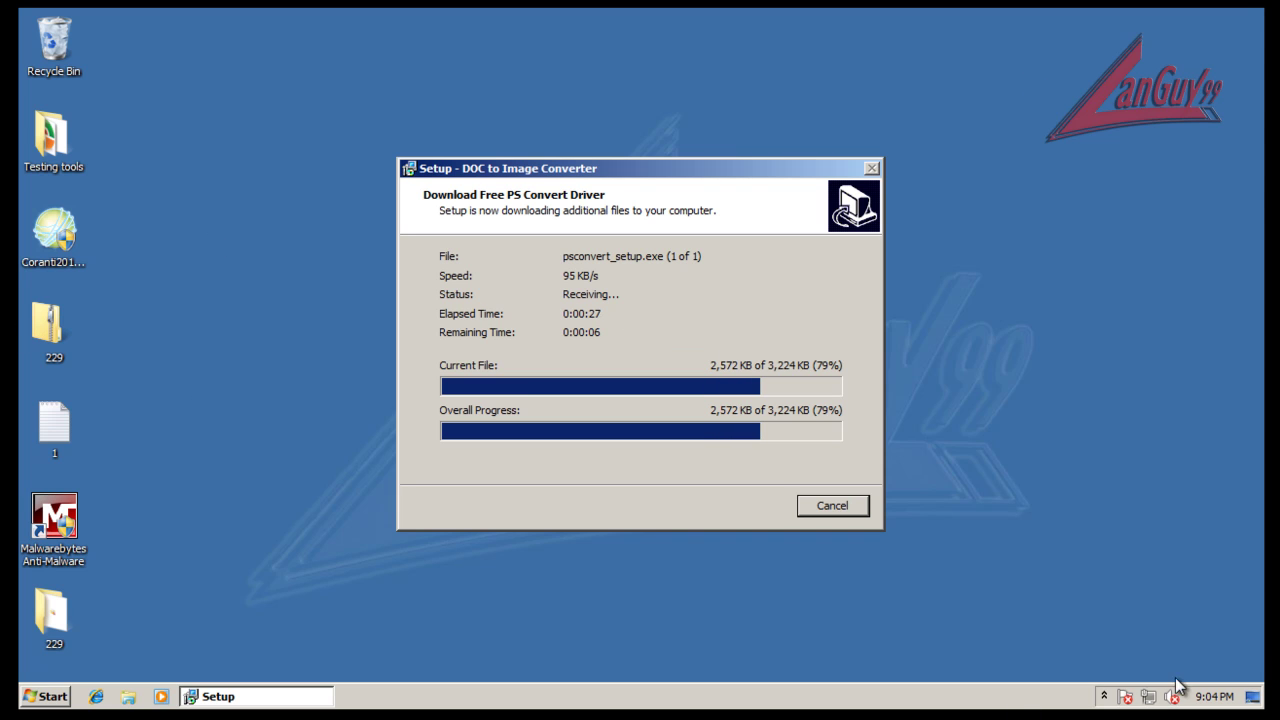
double_click(60, 324)
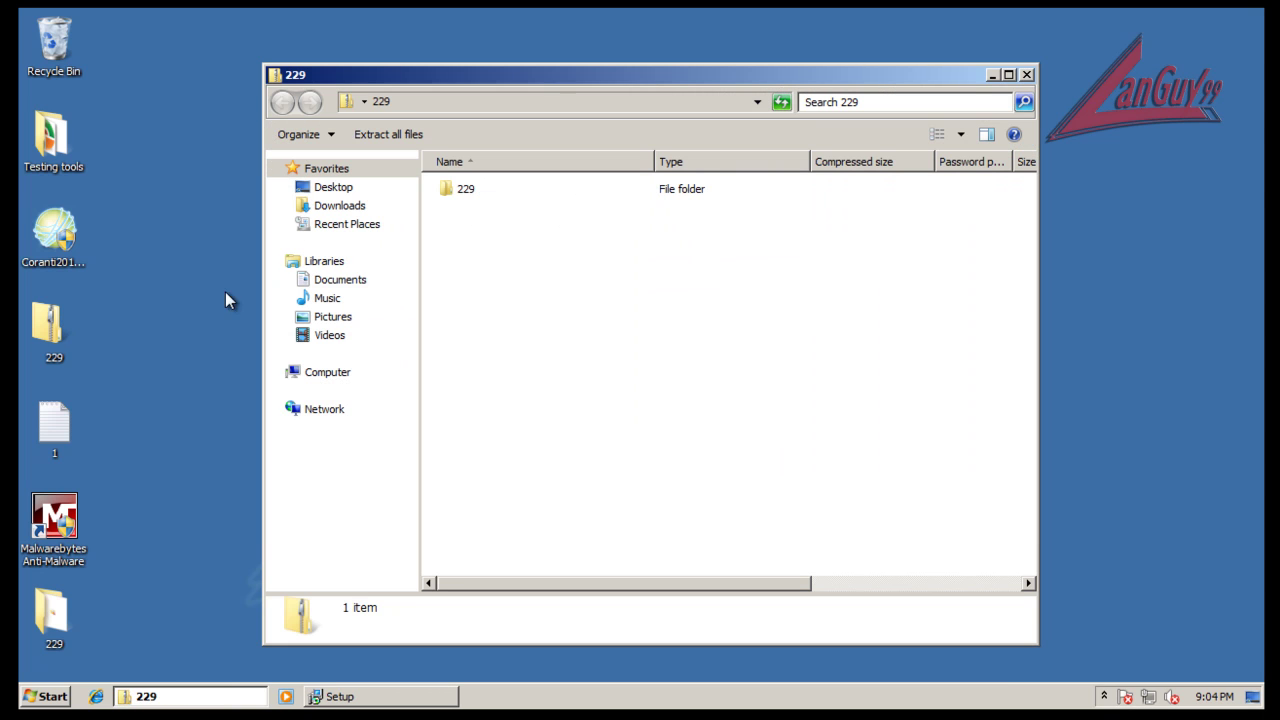
click(55, 615)
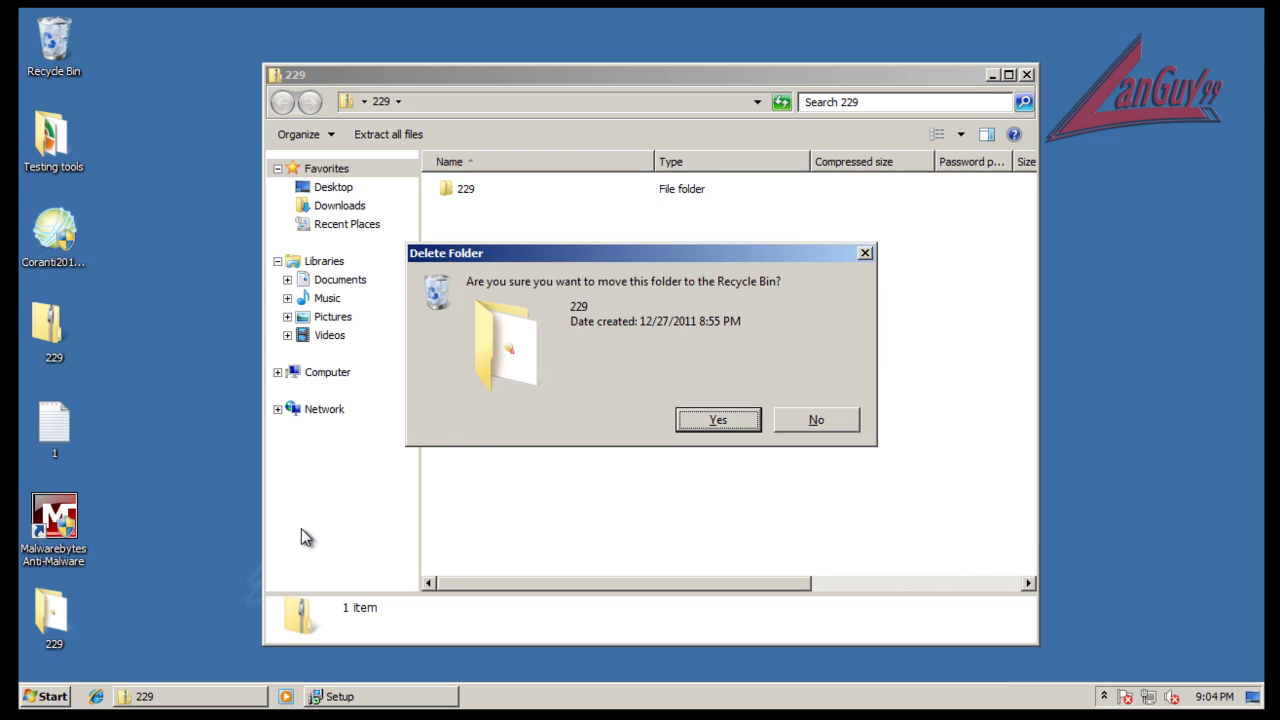
Install the Free PS Convert driver with its wizard, minimize the 229 window and continue the DOC to Image Converter installation
click(360, 695)
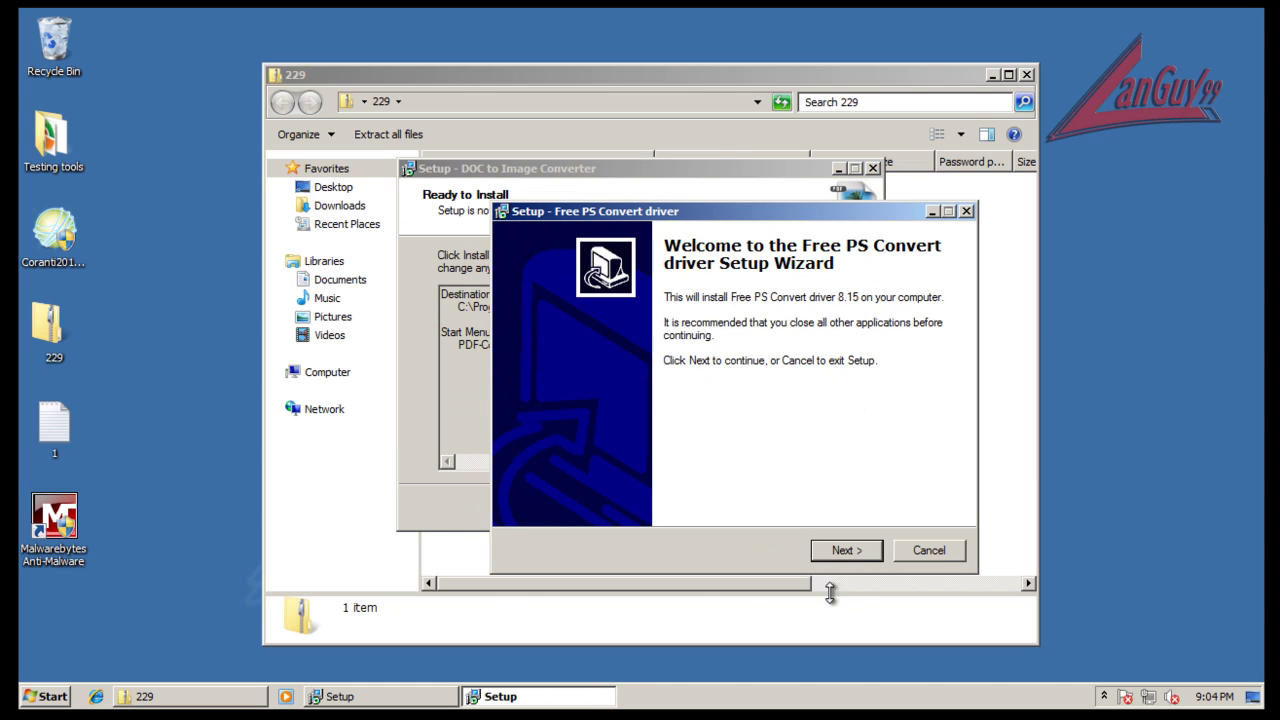
click(846, 550)
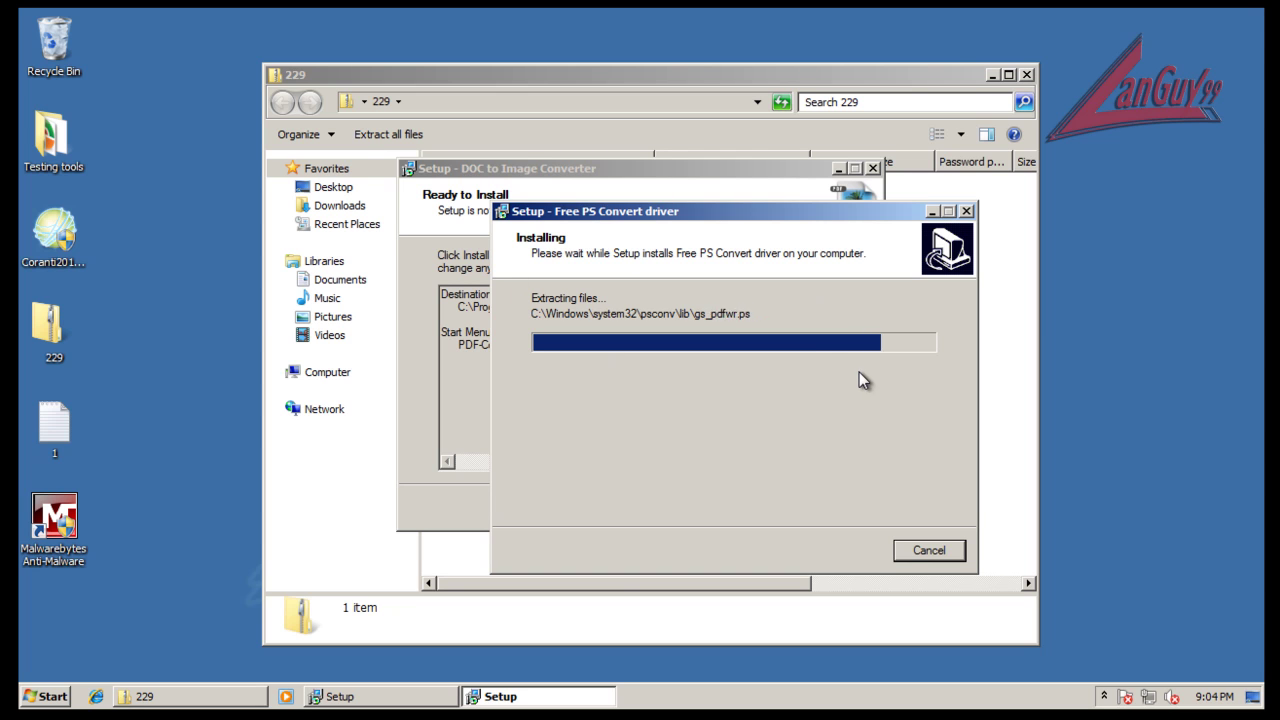
click(998, 82)
click(995, 78)
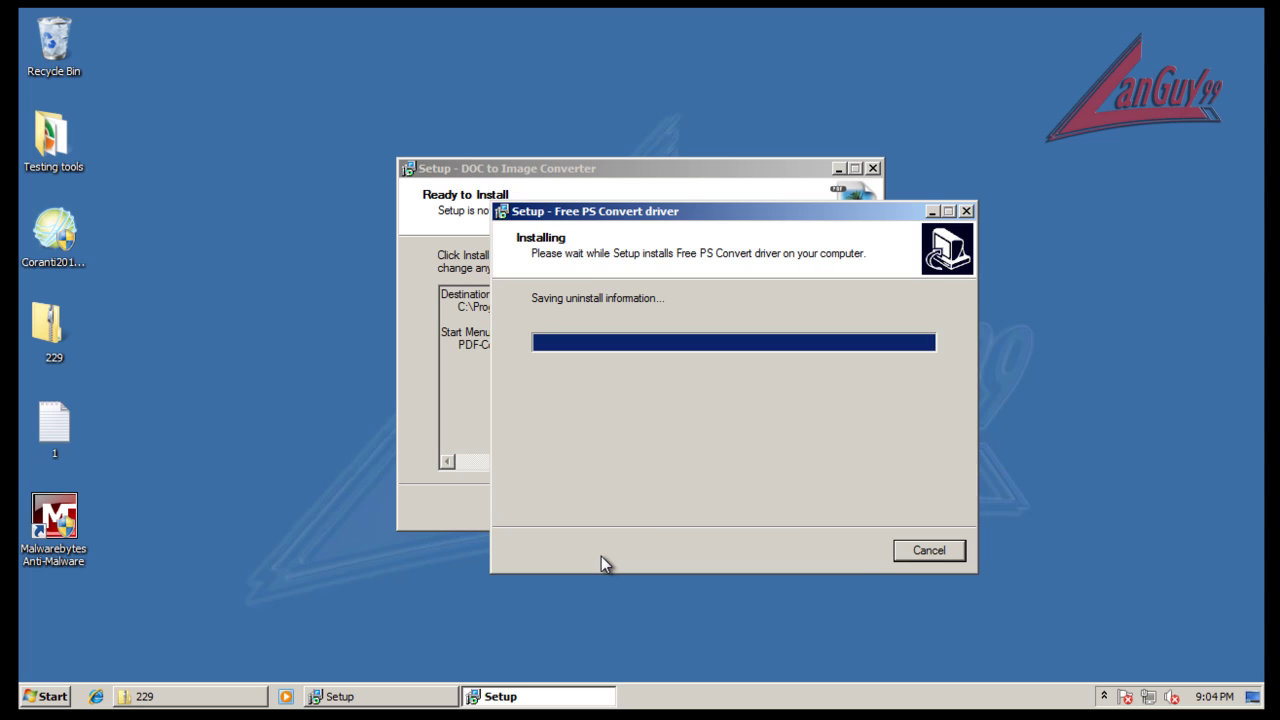
click(880, 555)
click(786, 510)
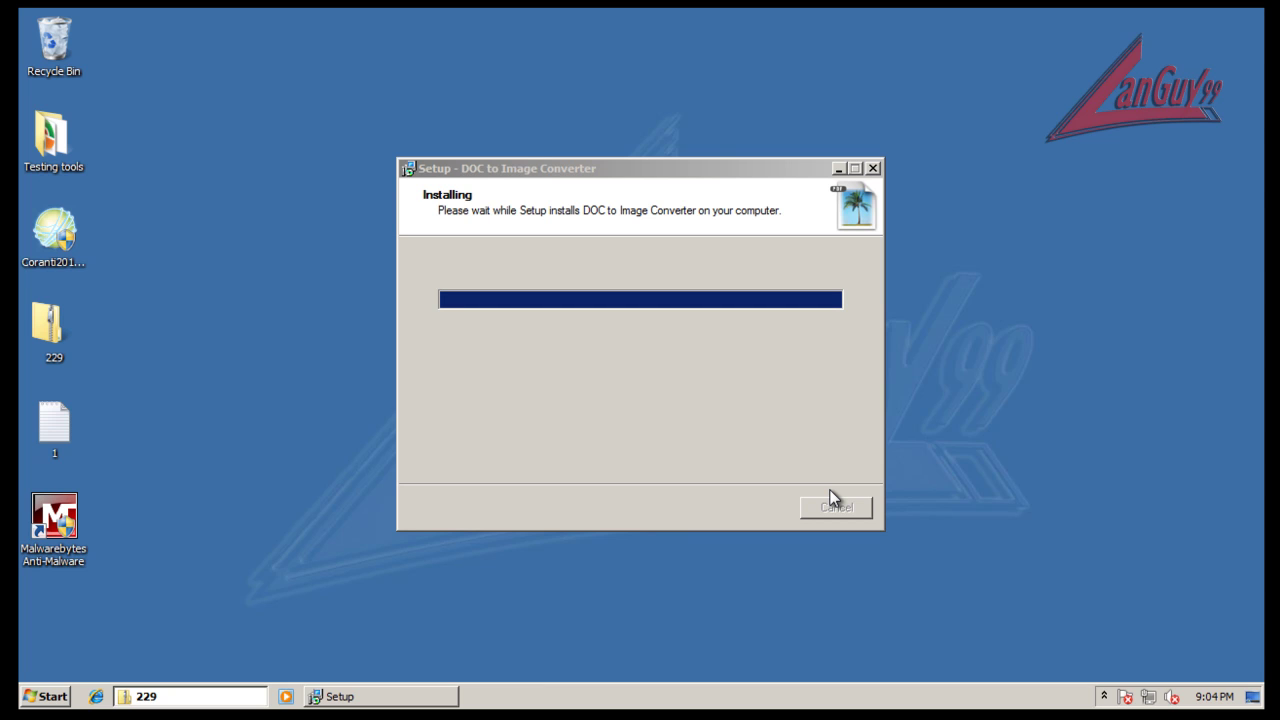
Bring up Coranti's tray menu, and dismiss the two PDFConverter driver installation errors
click(1104, 696)
right_click(1088, 623)
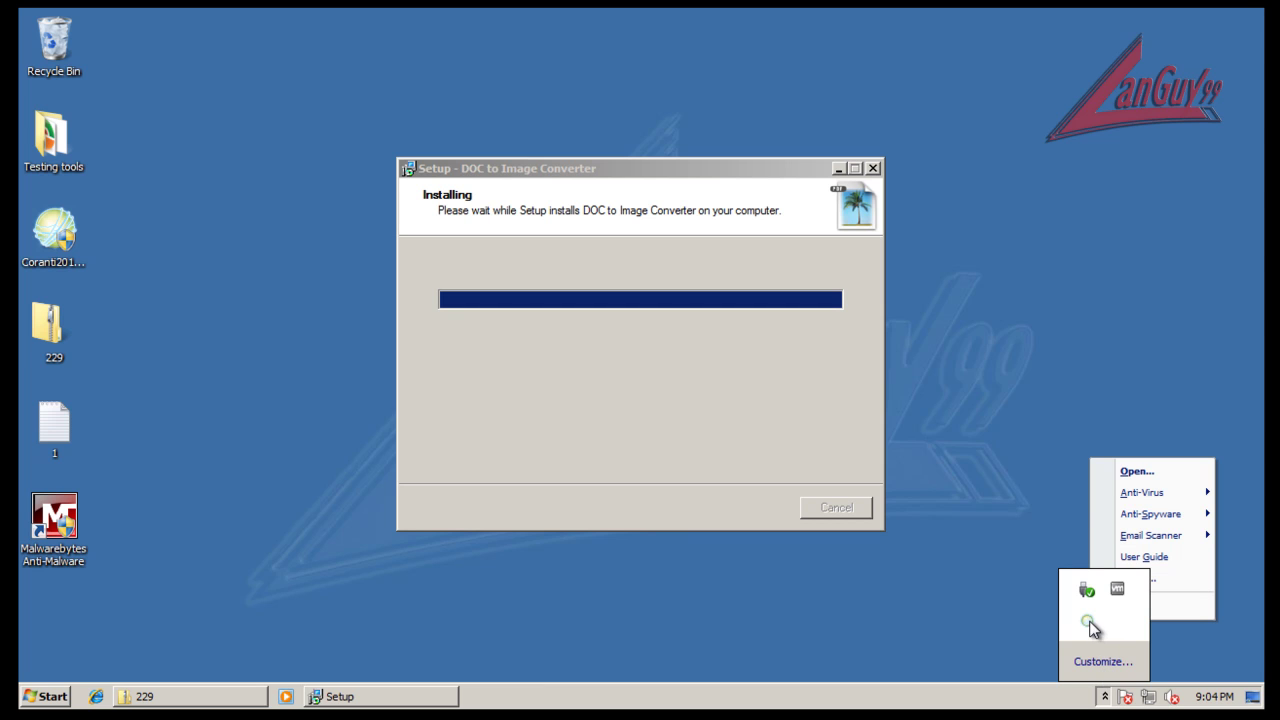
mouse_move(1153, 513)
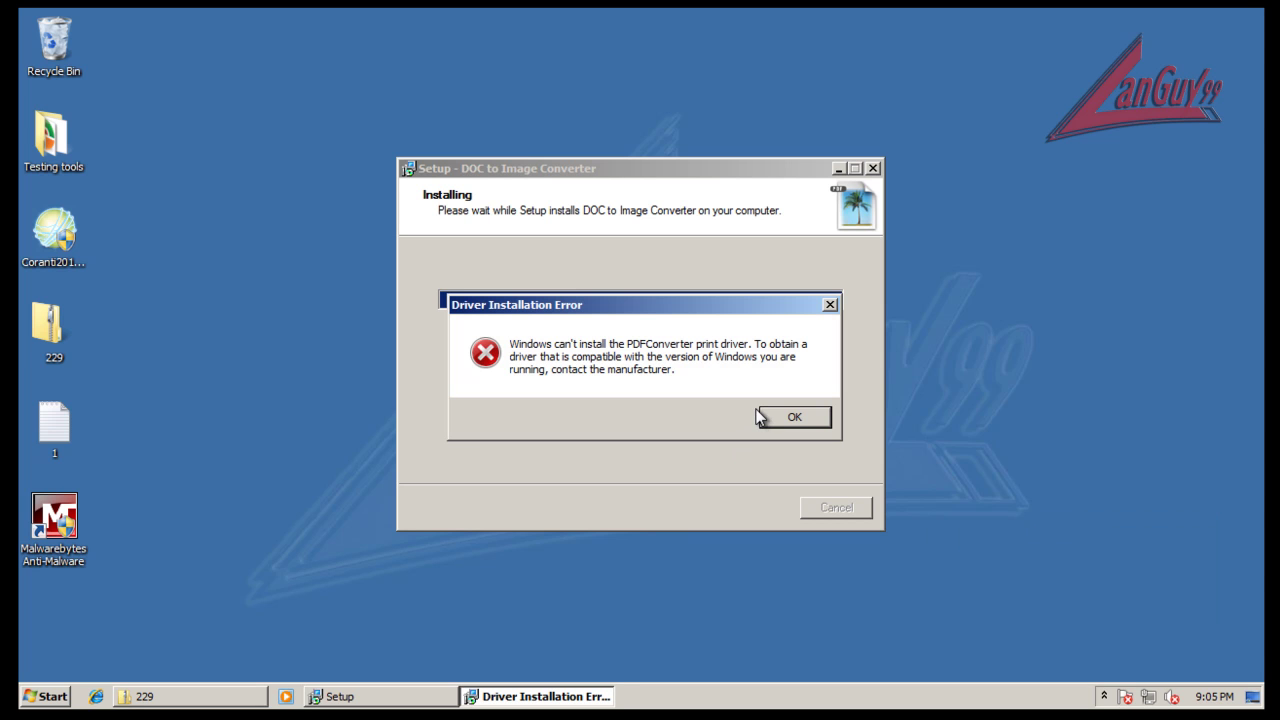
click(781, 419)
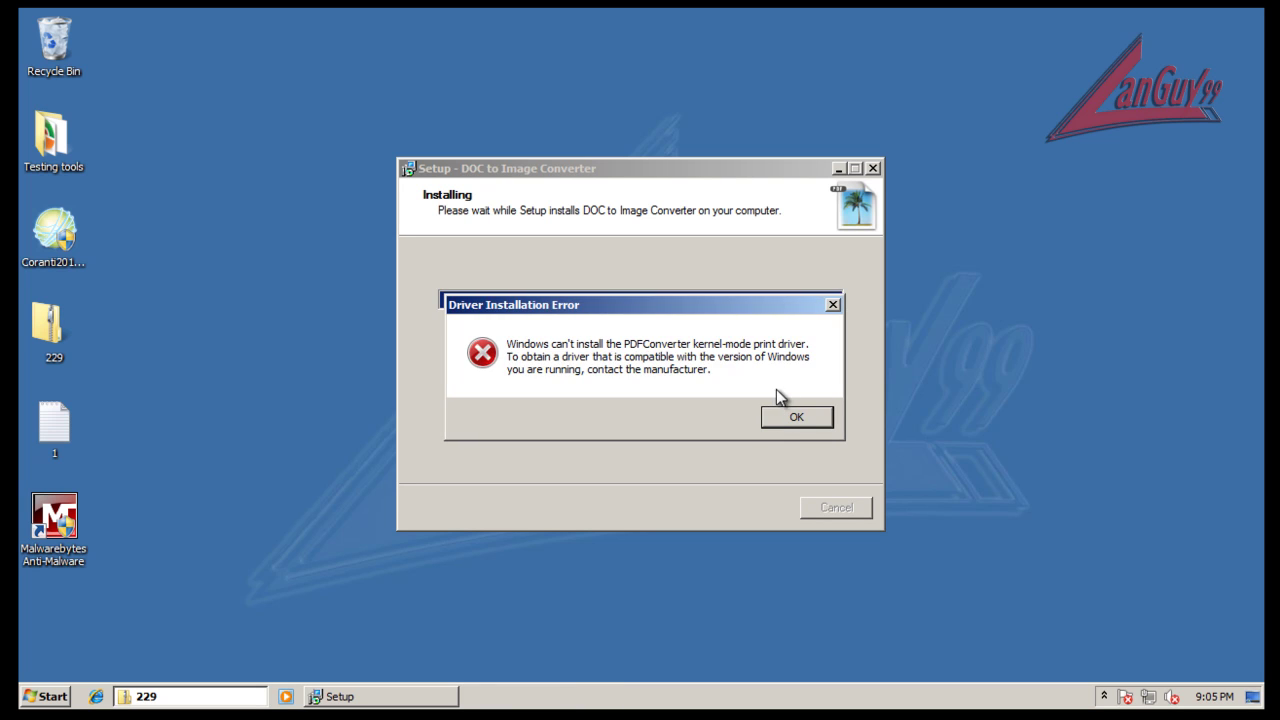
click(795, 418)
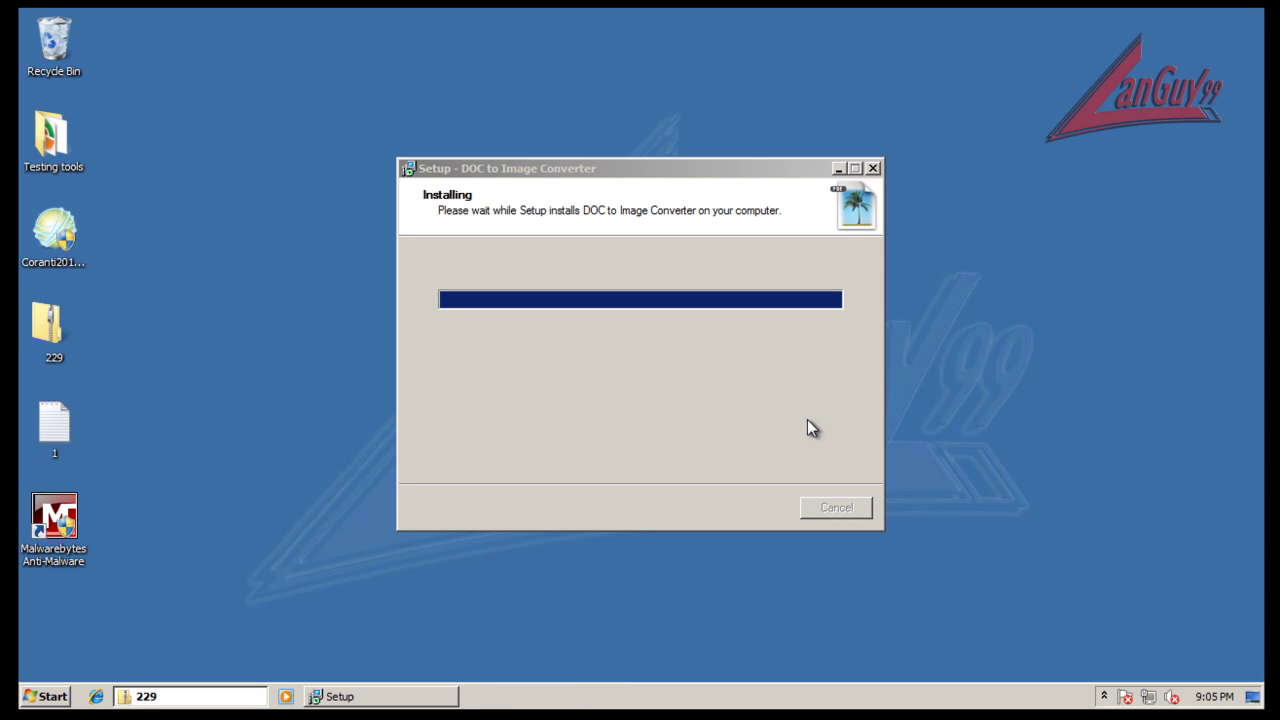
Complete the DOC to Image Converter setup with the getting started option turned off
click(1104, 696)
right_click(1088, 618)
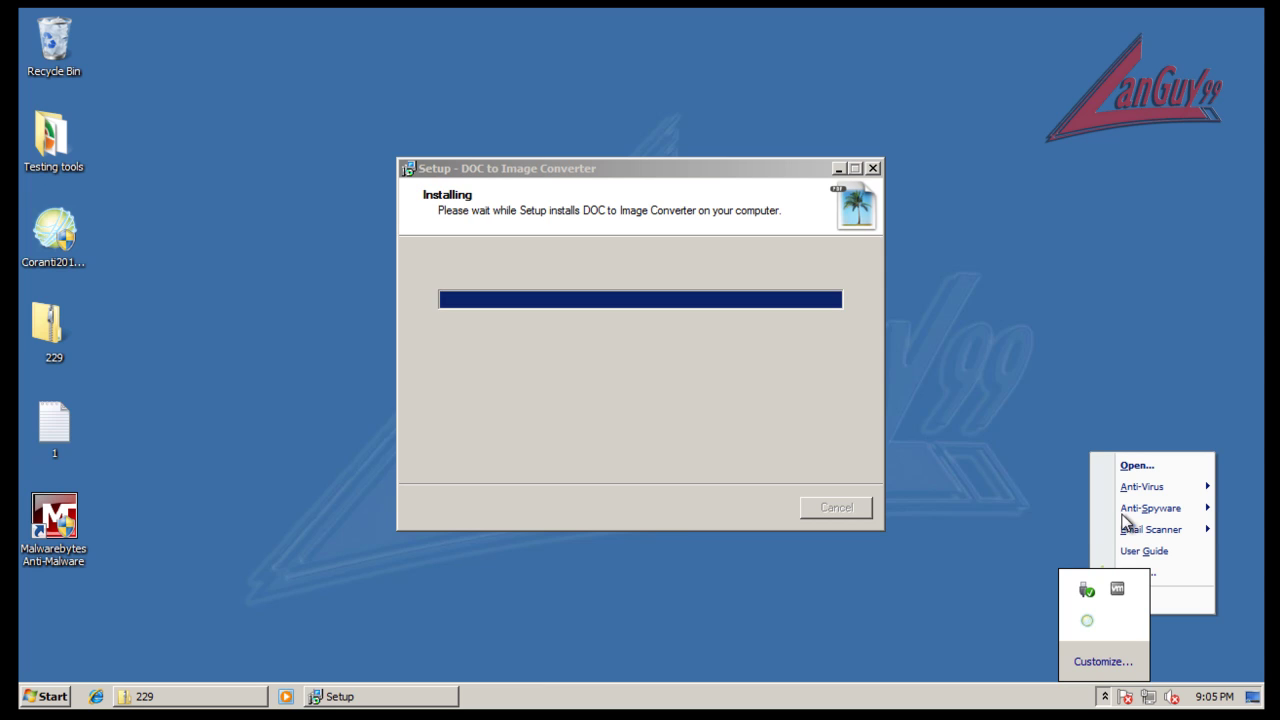
click(660, 337)
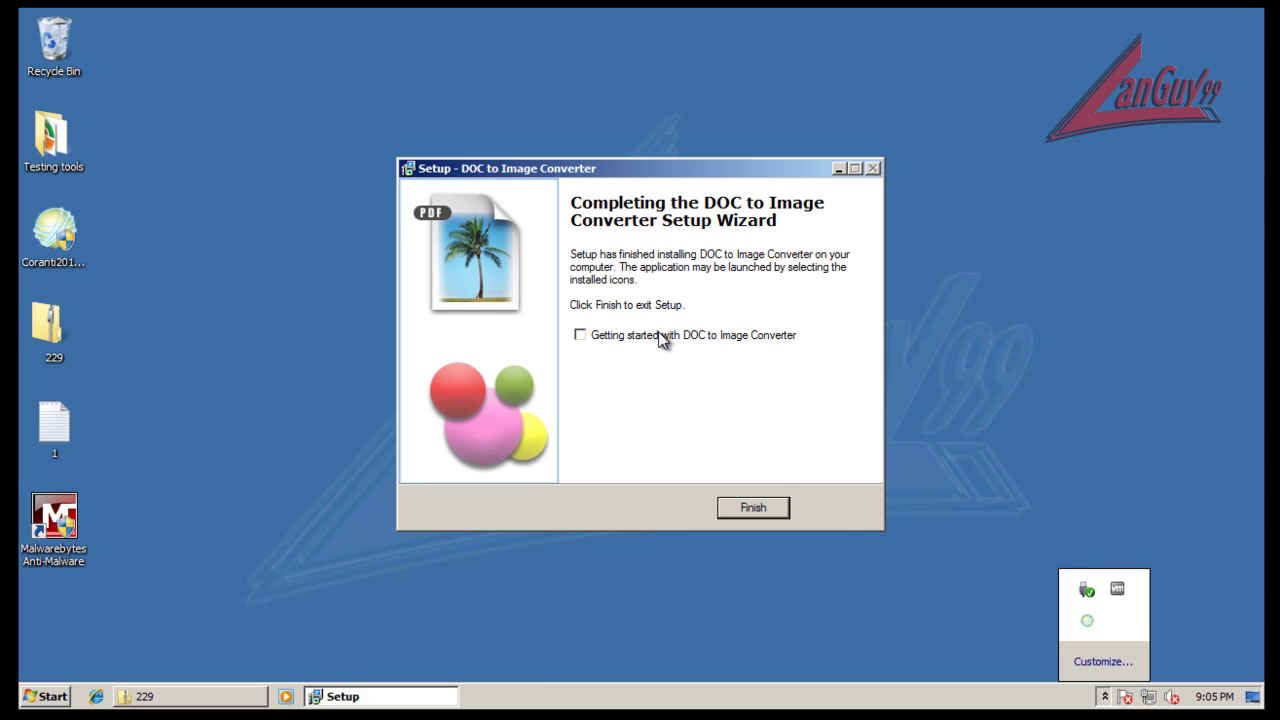
click(786, 511)
Turn off Coranti's anti-virus active protection
click(1104, 696)
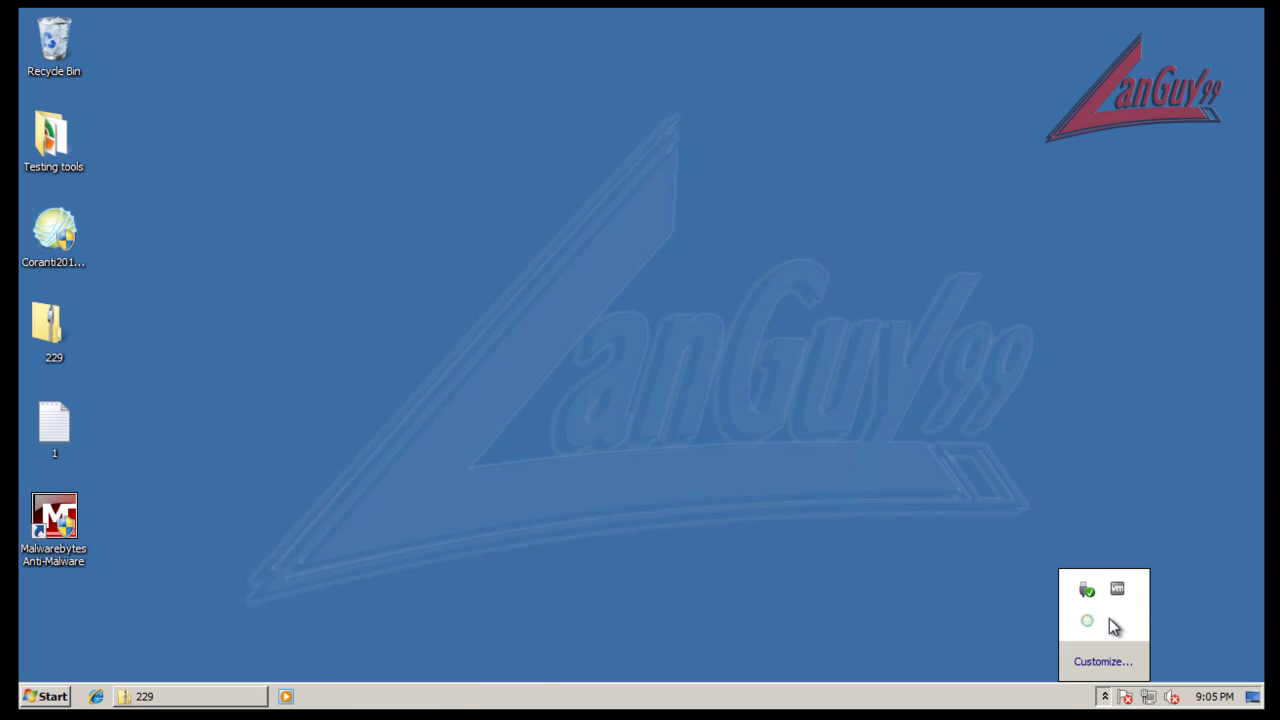
right_click(1087, 621)
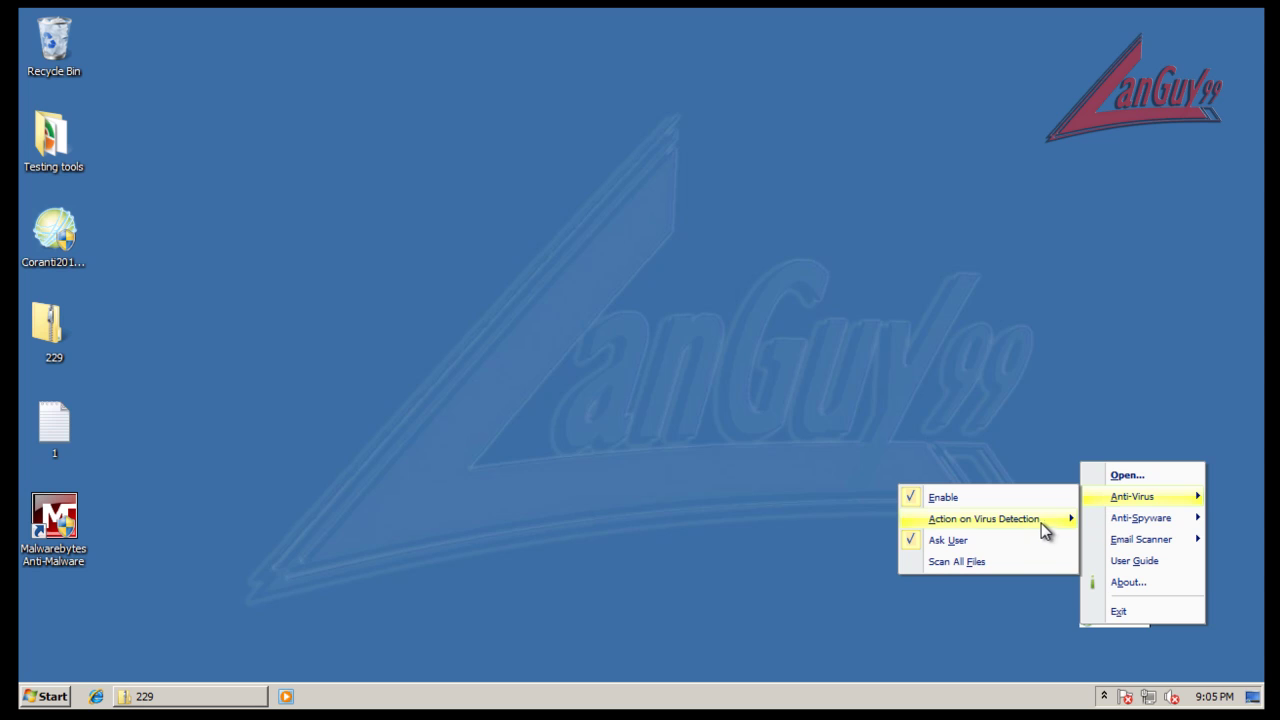
mouse_move(1036, 527)
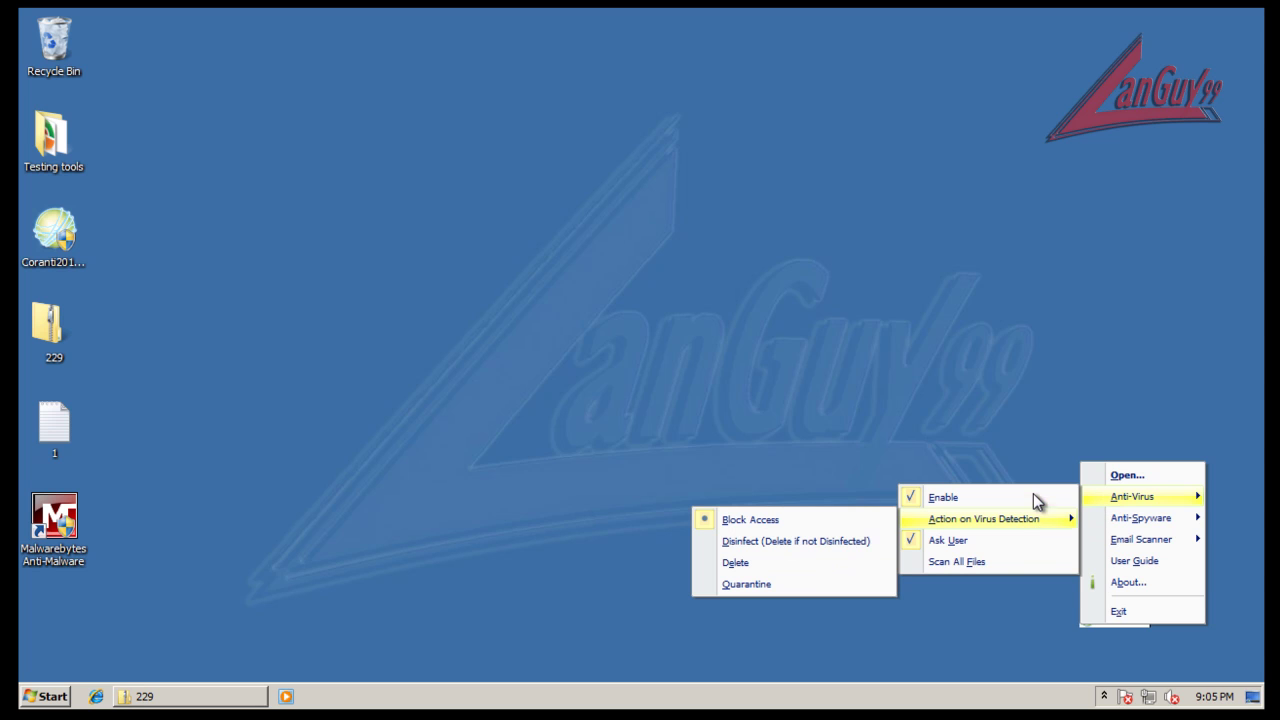
click(1033, 495)
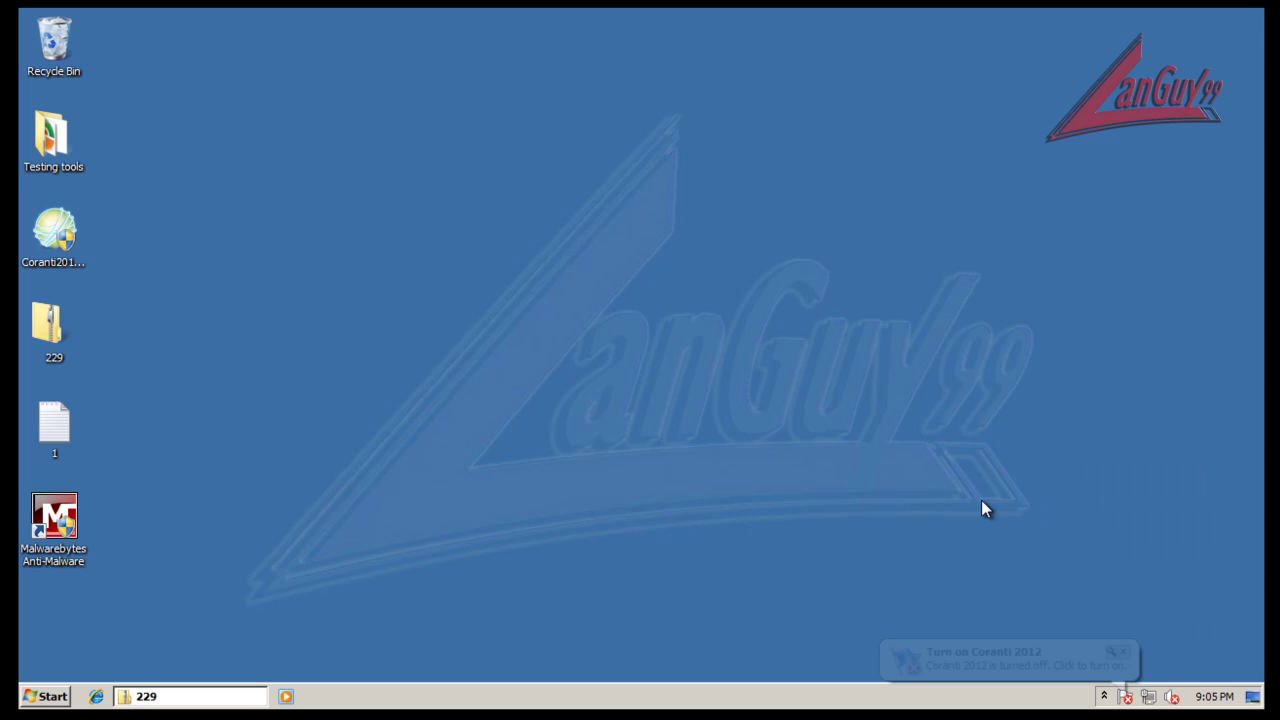
Extract the 229 folder from the archive to the desktop, and view the extracted folder's properties
click(213, 697)
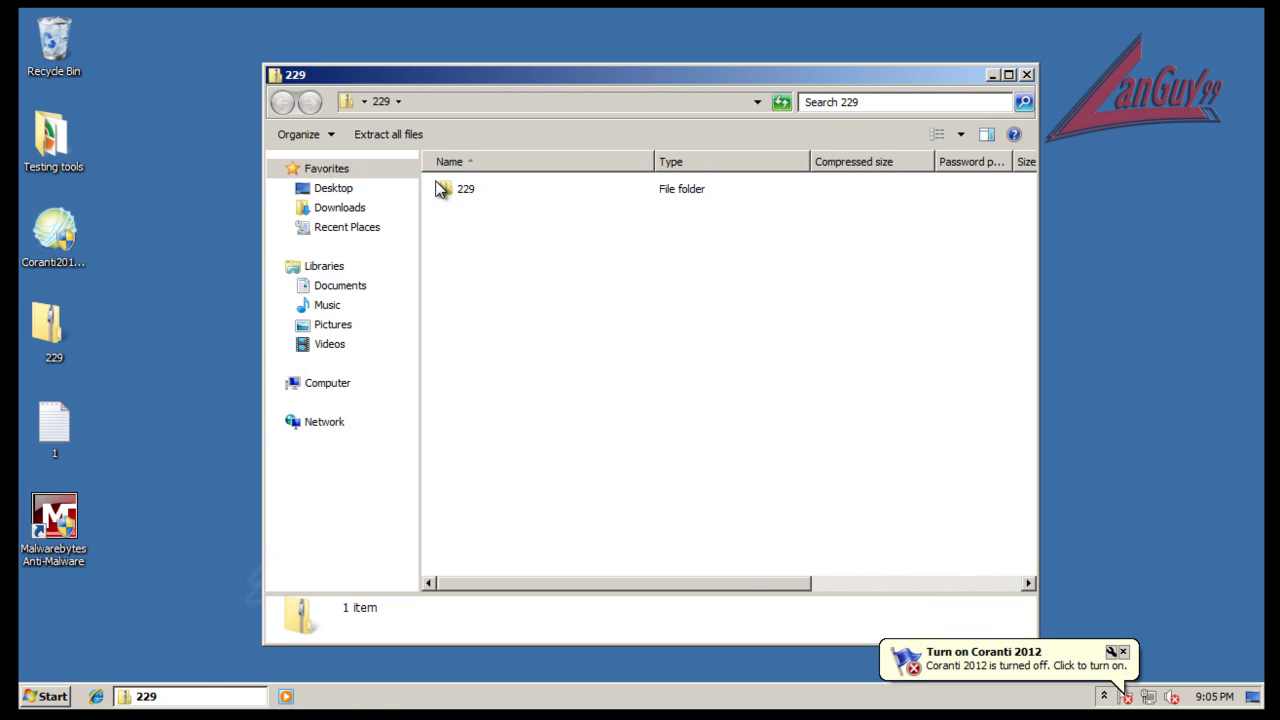
drag(125, 607, 100, 606)
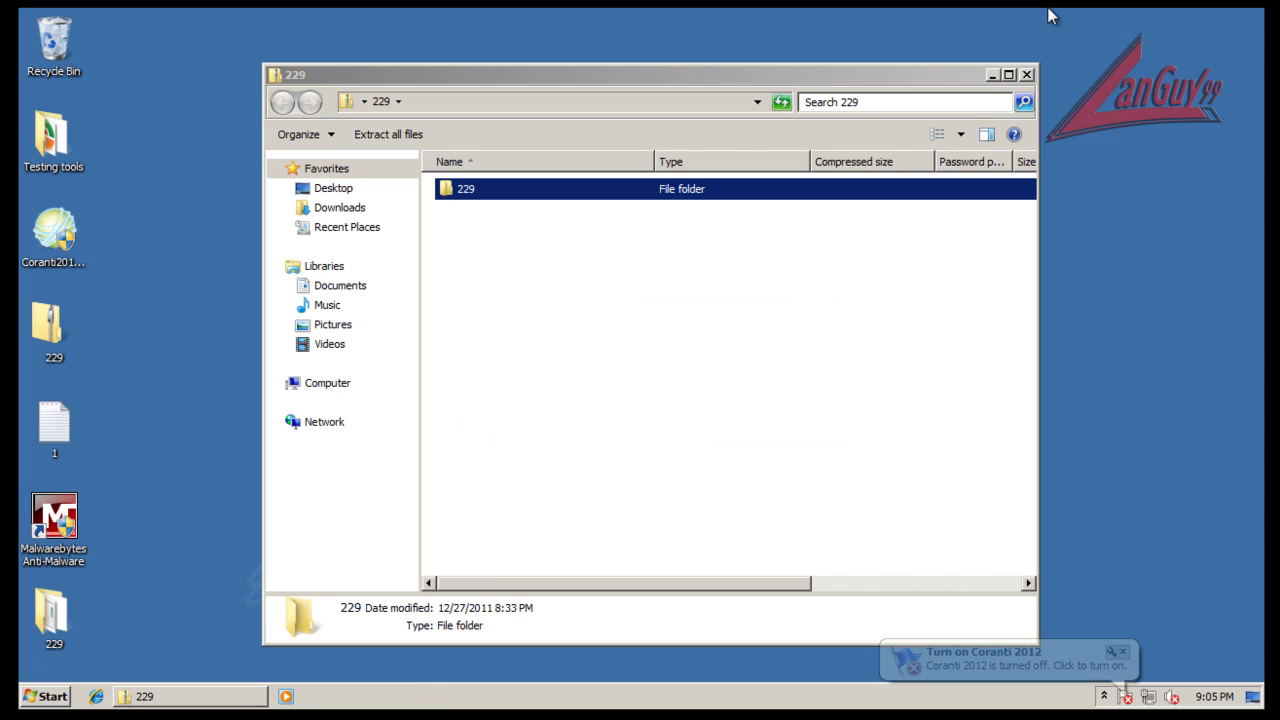
double_click(62, 600)
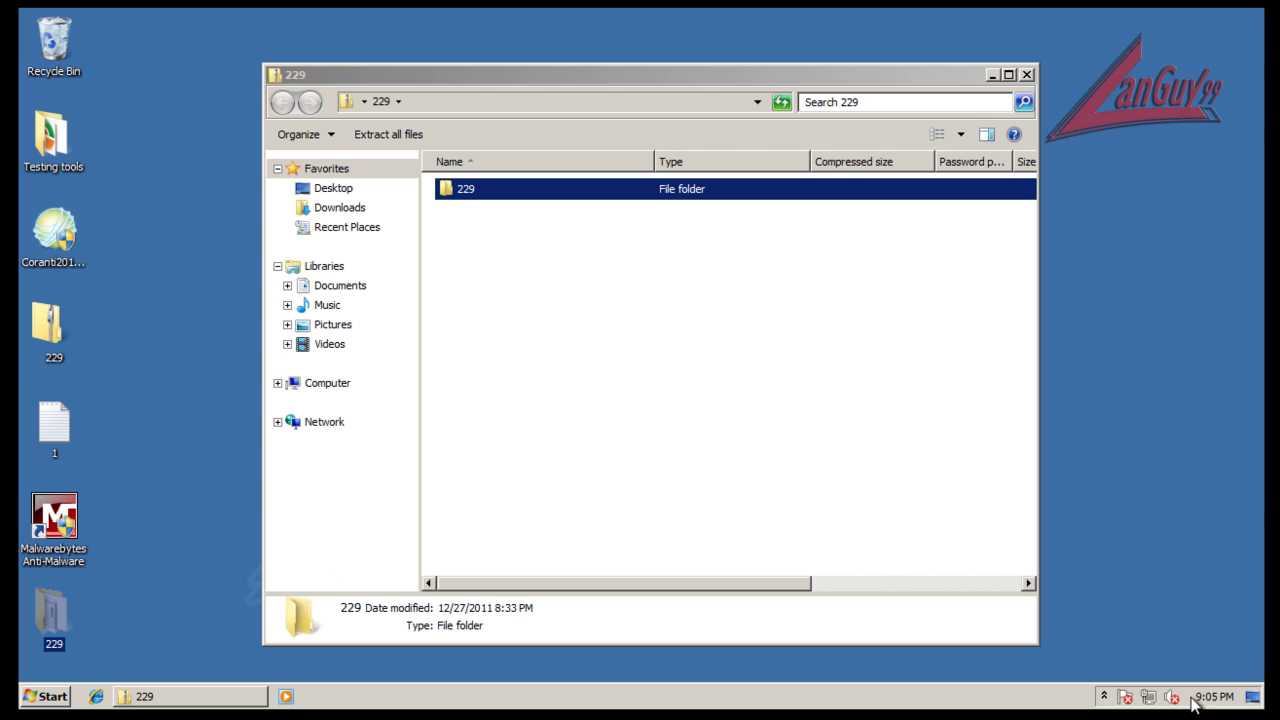
click(1105, 696)
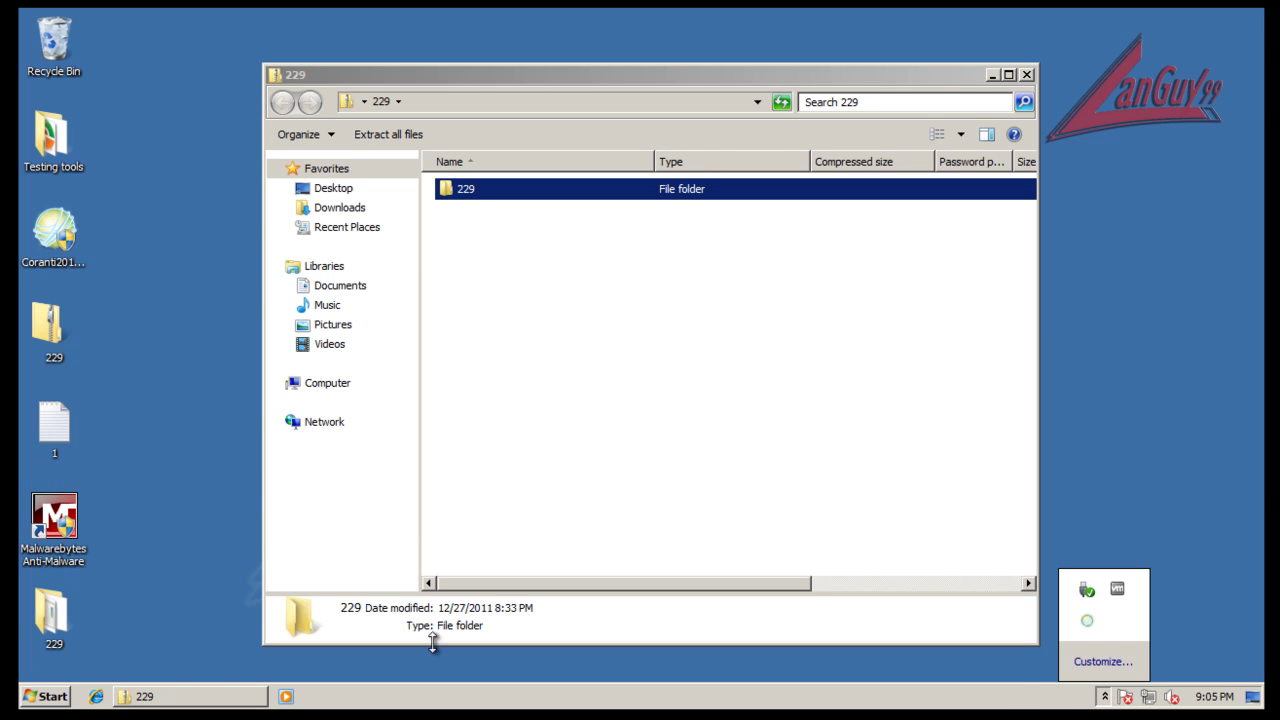
right_click(64, 614)
click(118, 597)
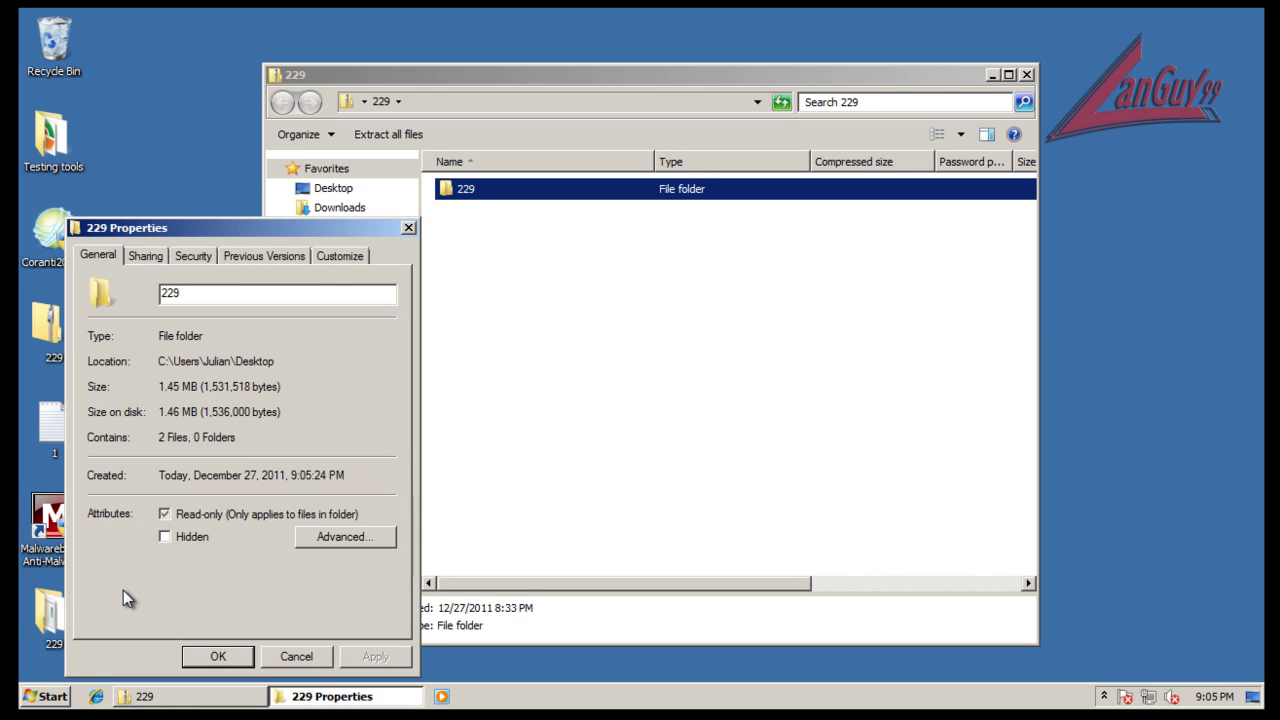
click(321, 659)
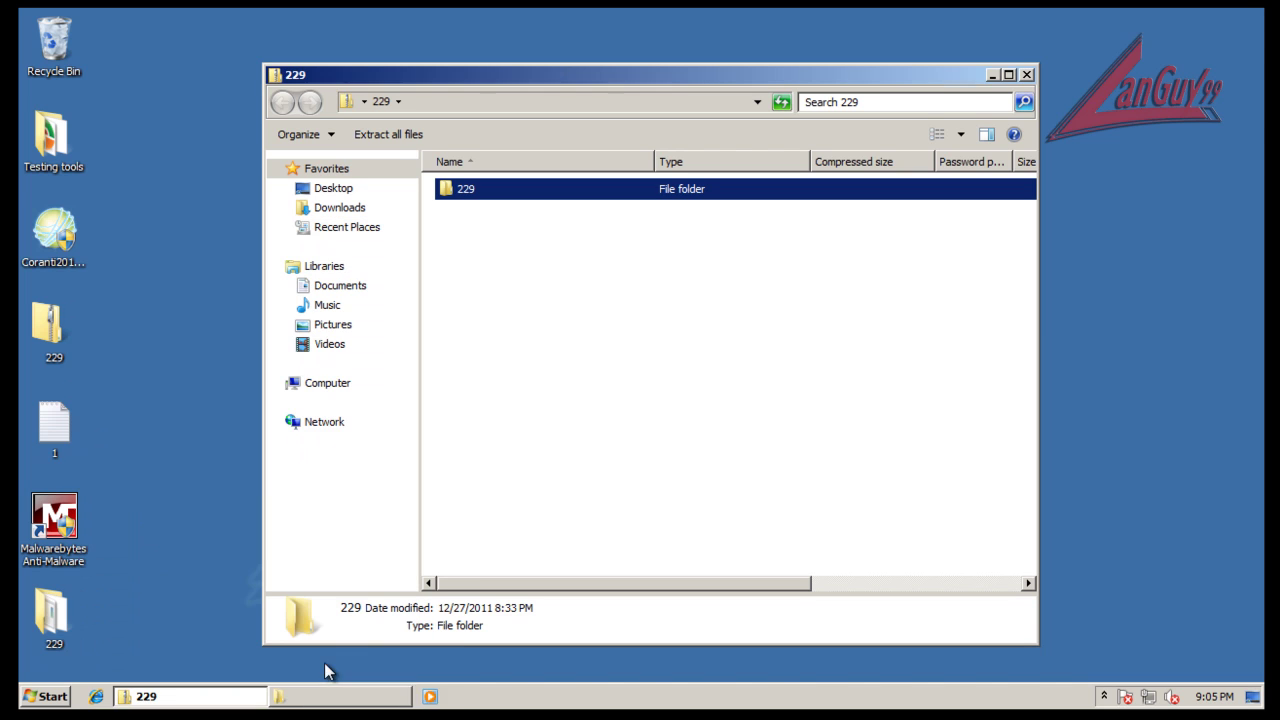
click(62, 704)
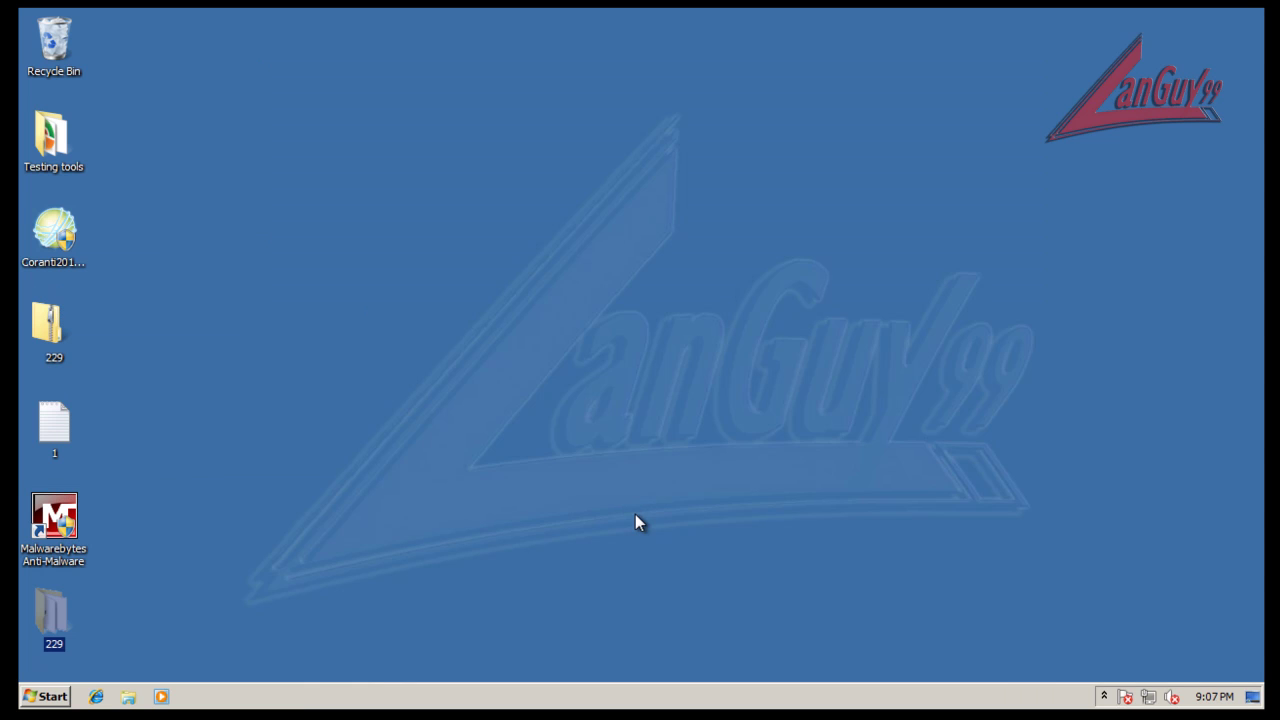
Check the size and file count of the fully extracted 229 folder on the desktop
click(526, 364)
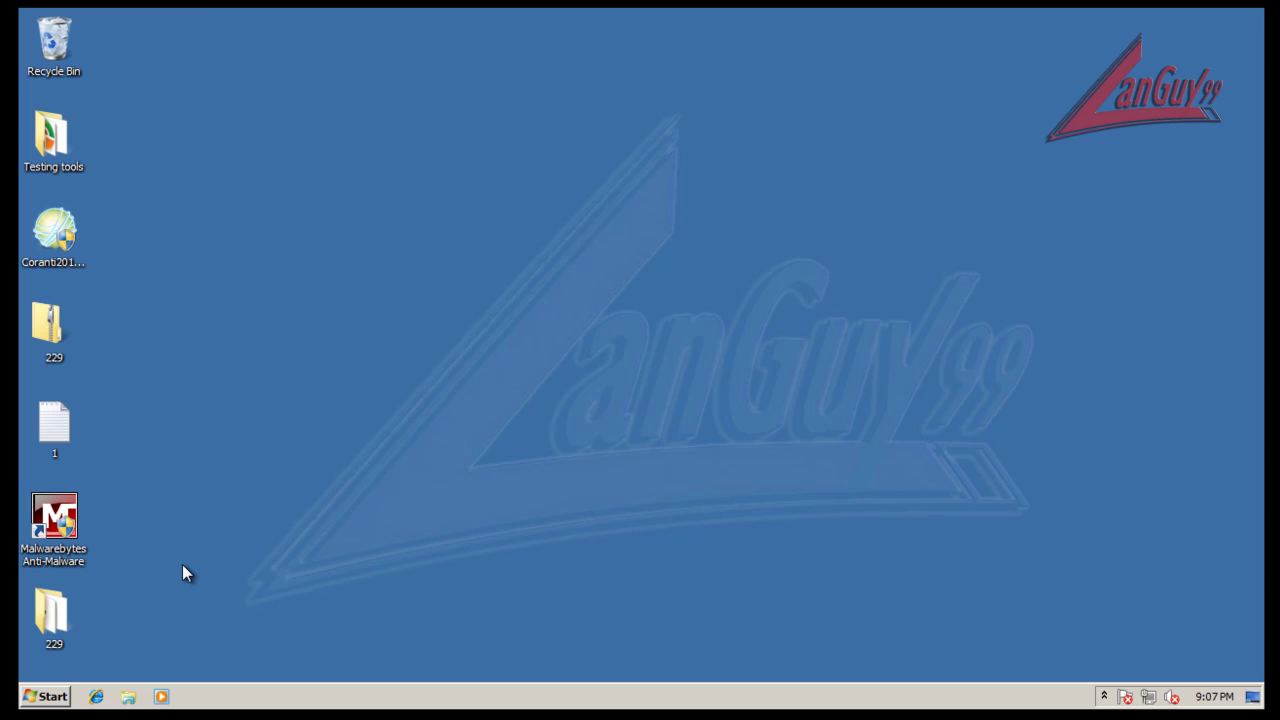
mouse_move(111, 598)
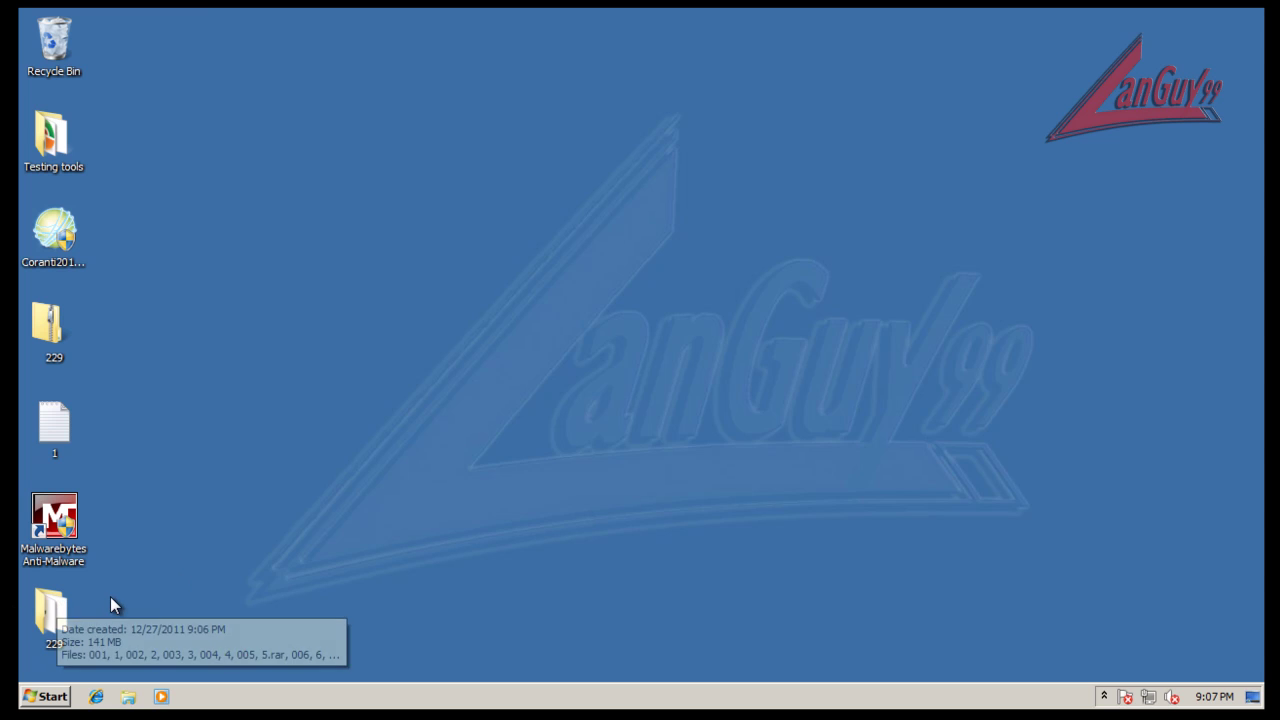
right_click(71, 604)
click(172, 594)
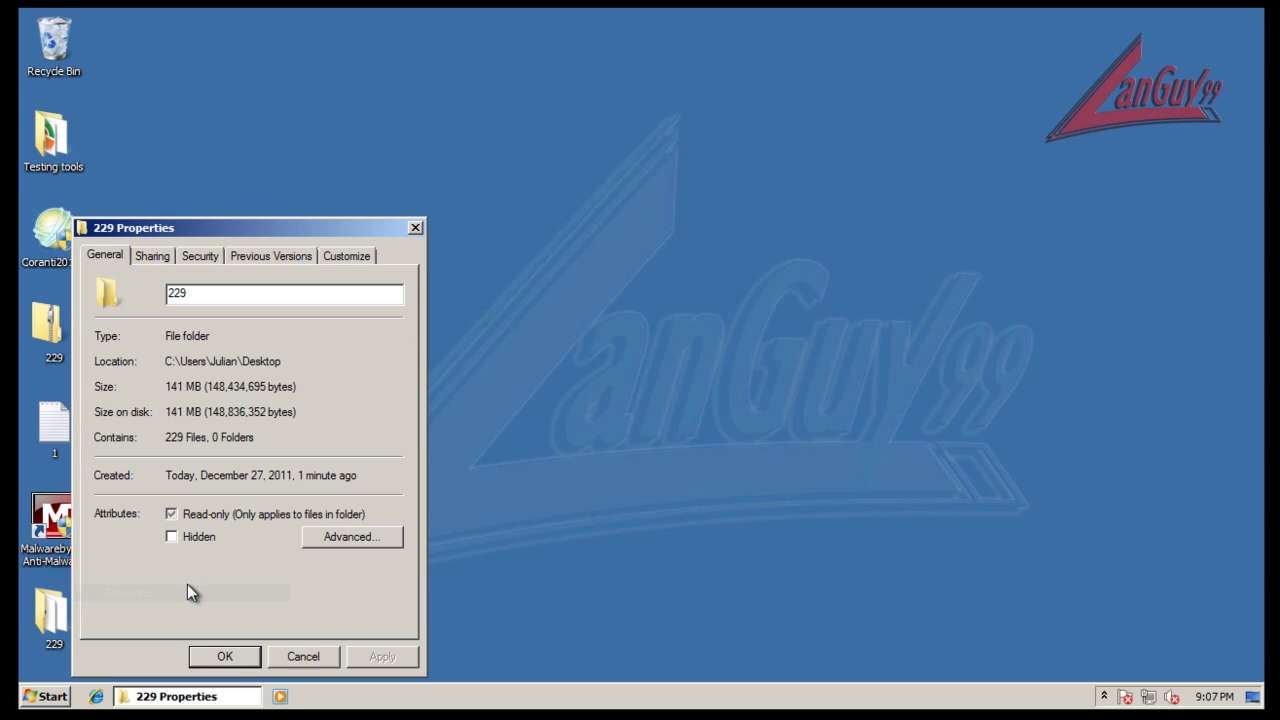
click(313, 653)
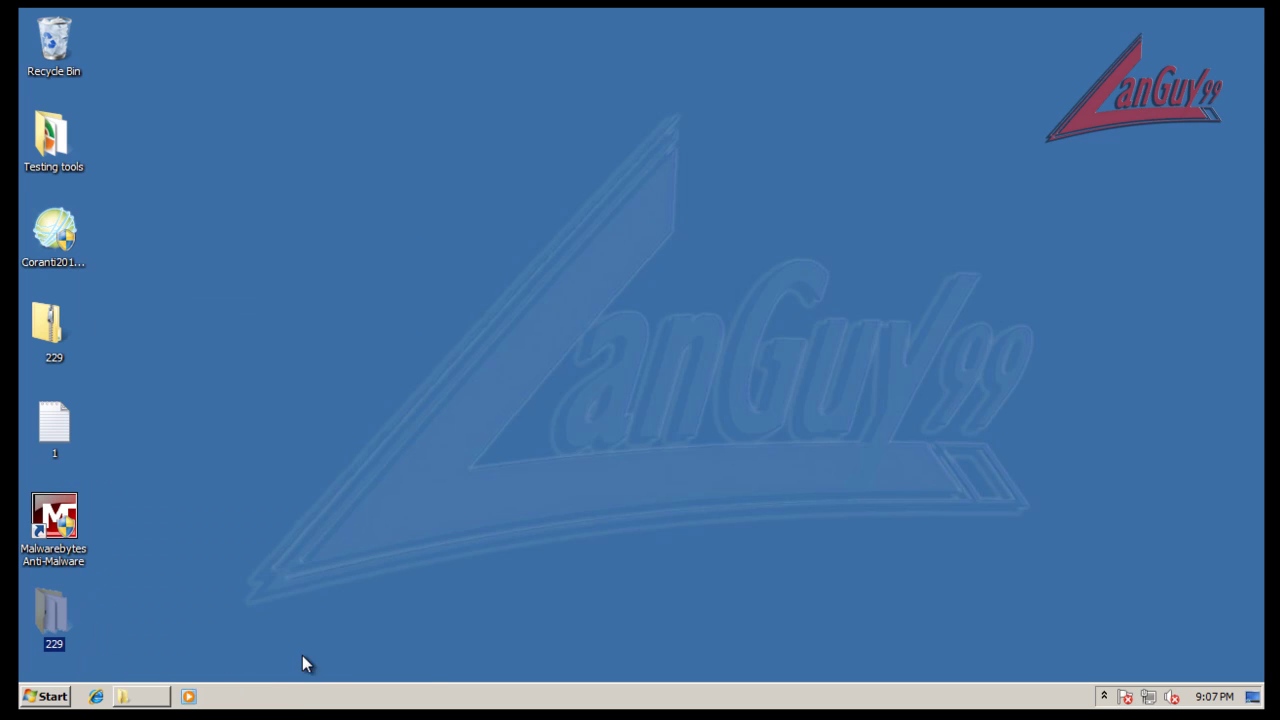
right_click(44, 621)
click(175, 401)
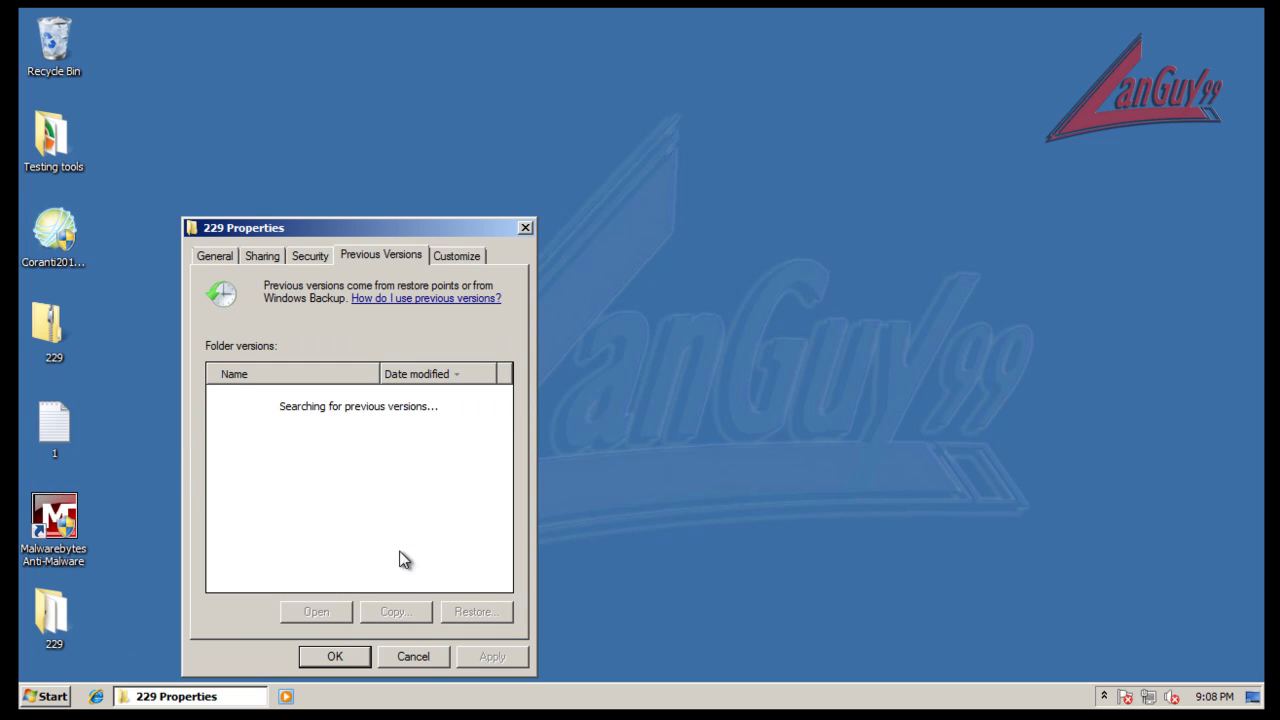
click(413, 656)
Scan the 229 desktop folder for malware with Coranti 2012, and review the found infections
right_click(46, 605)
click(111, 413)
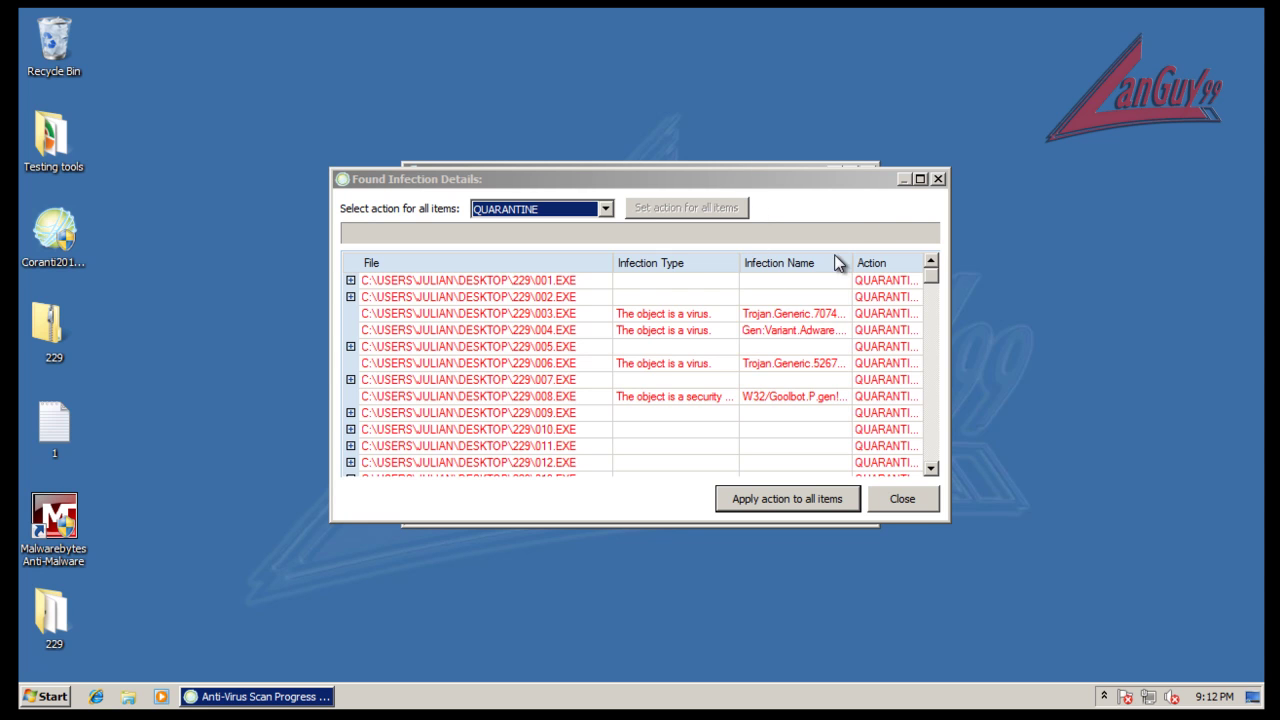
drag(928, 276, 931, 208)
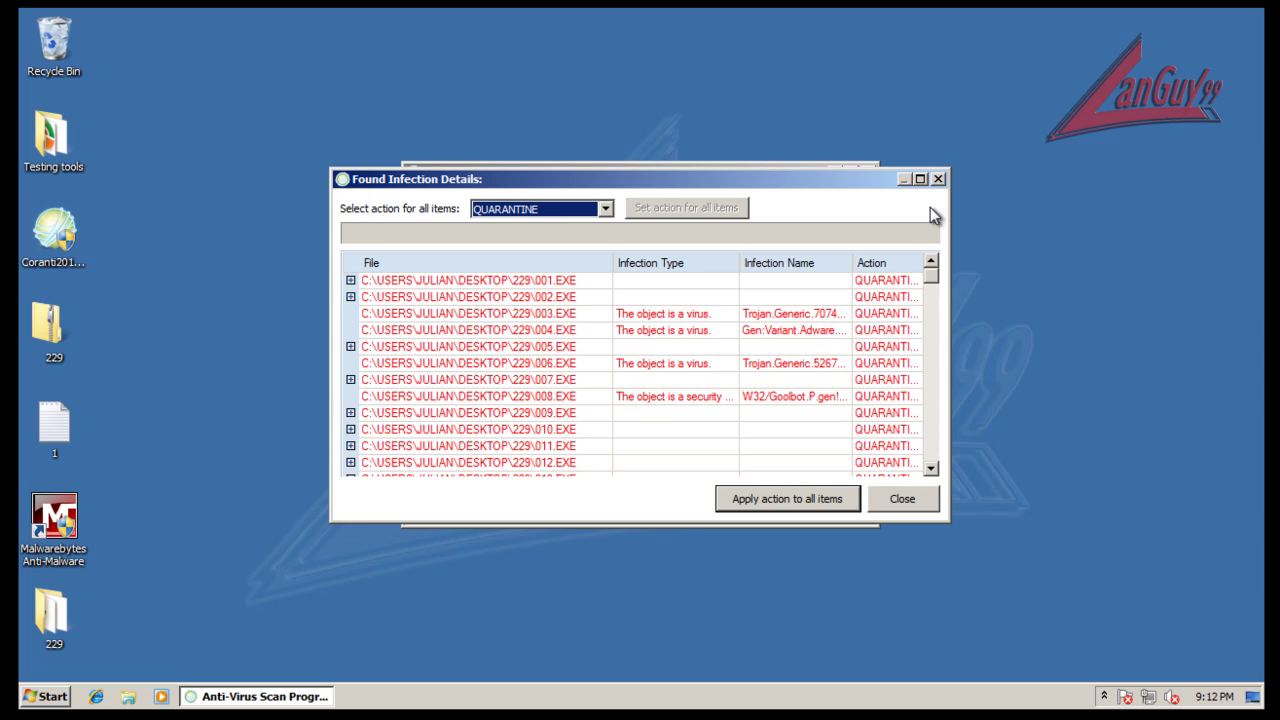
Set the action for all found infections to DELETE, apply it to all items and close the scan results
click(605, 209)
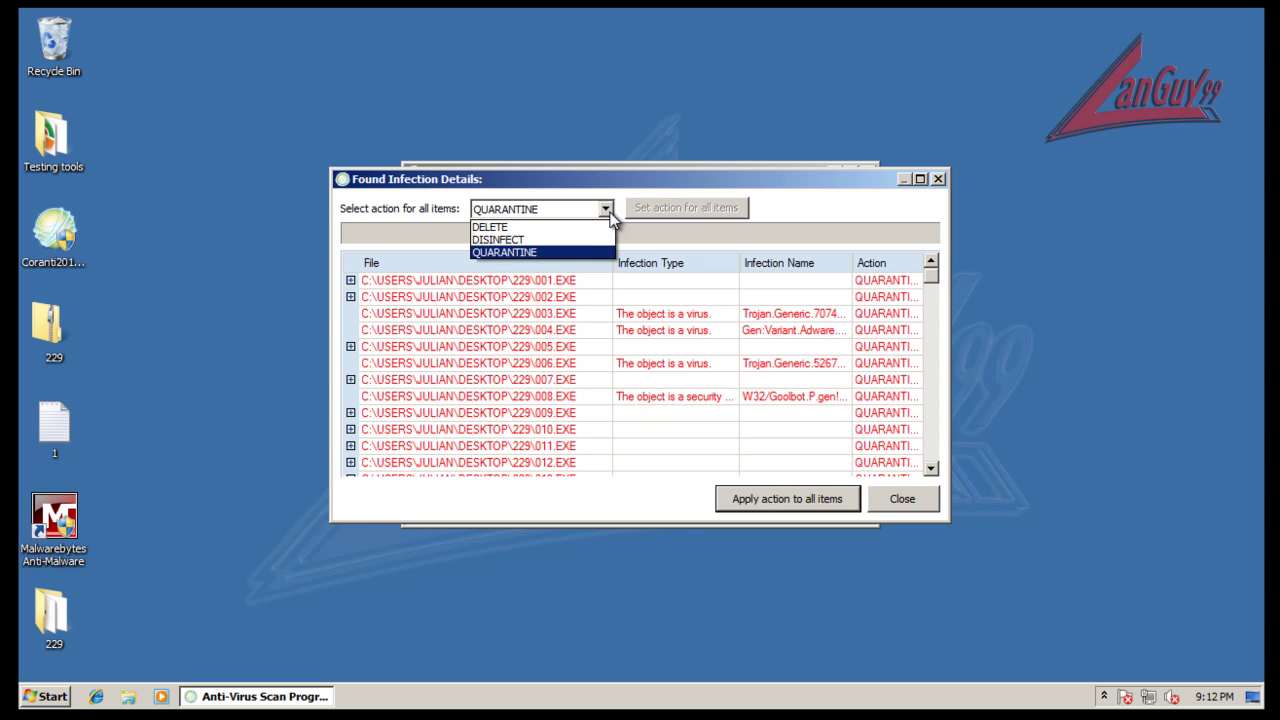
click(588, 227)
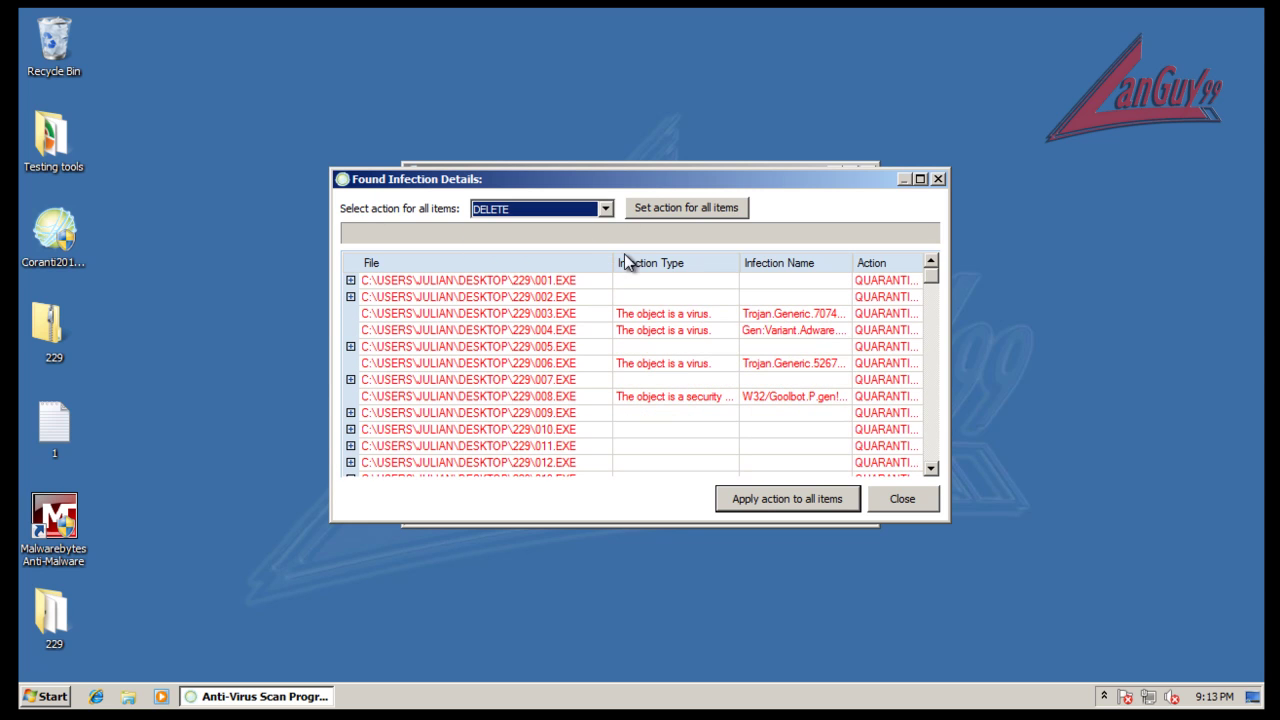
click(669, 200)
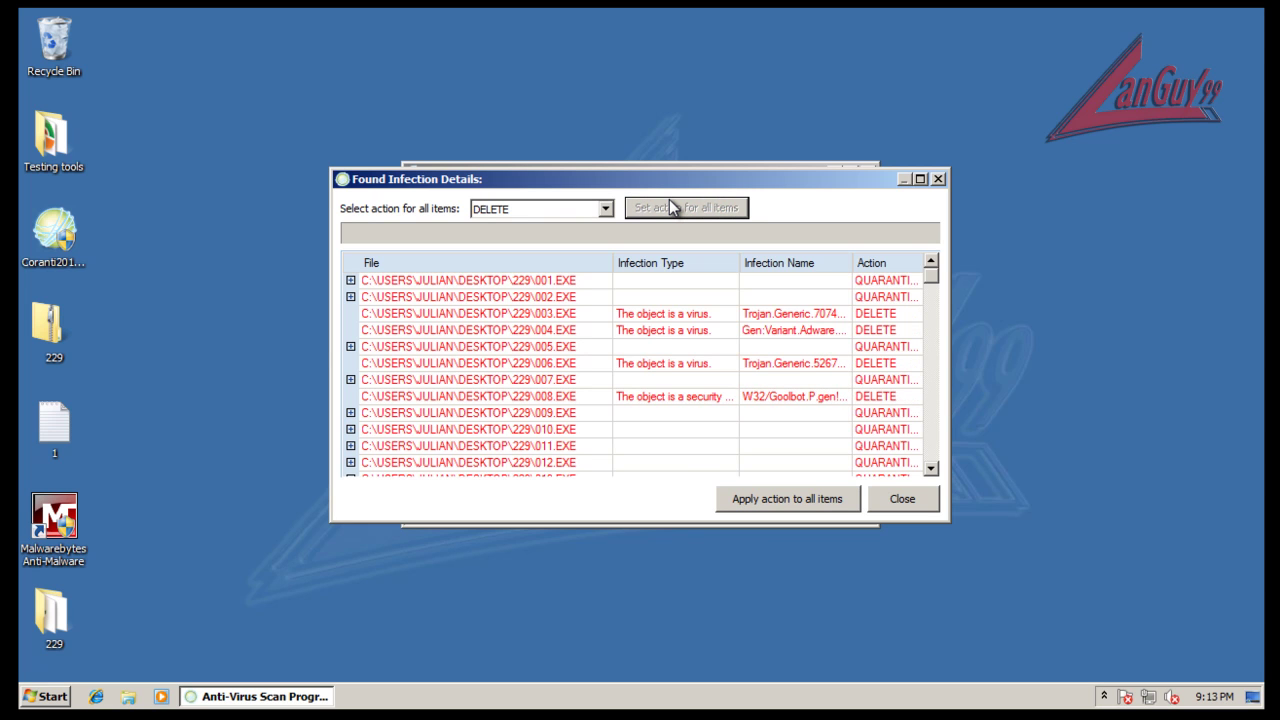
click(798, 499)
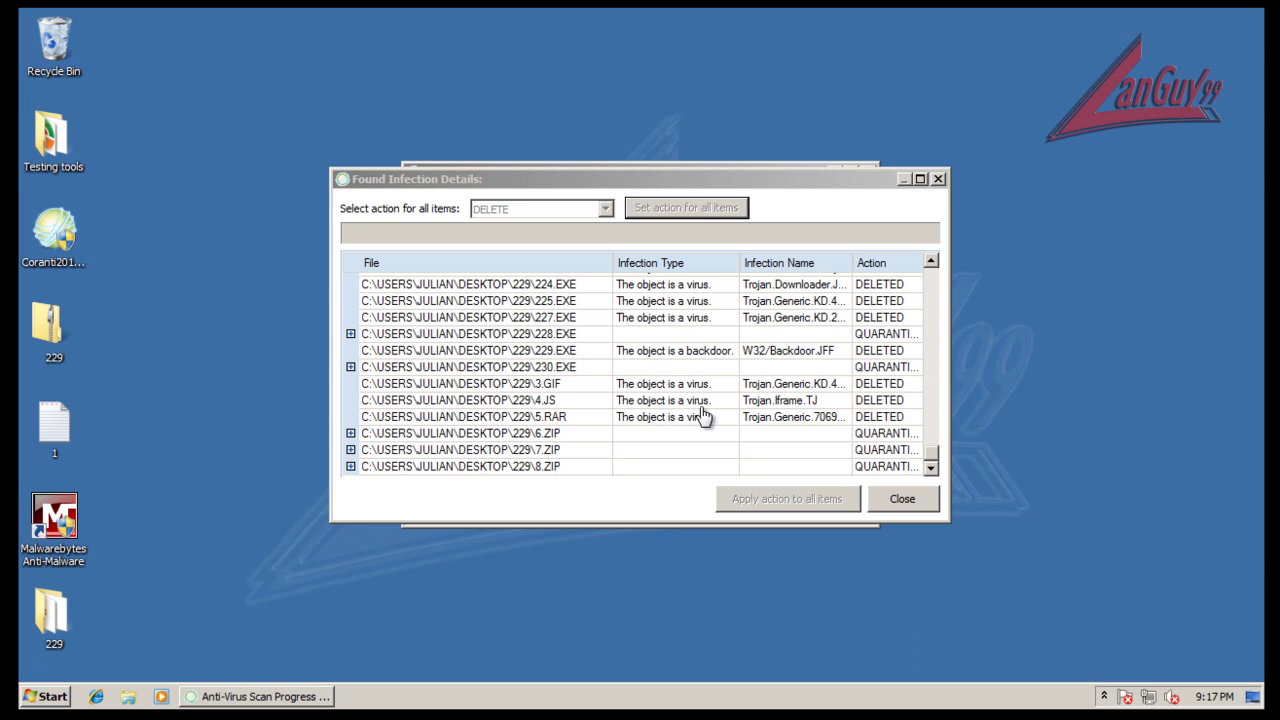
click(910, 500)
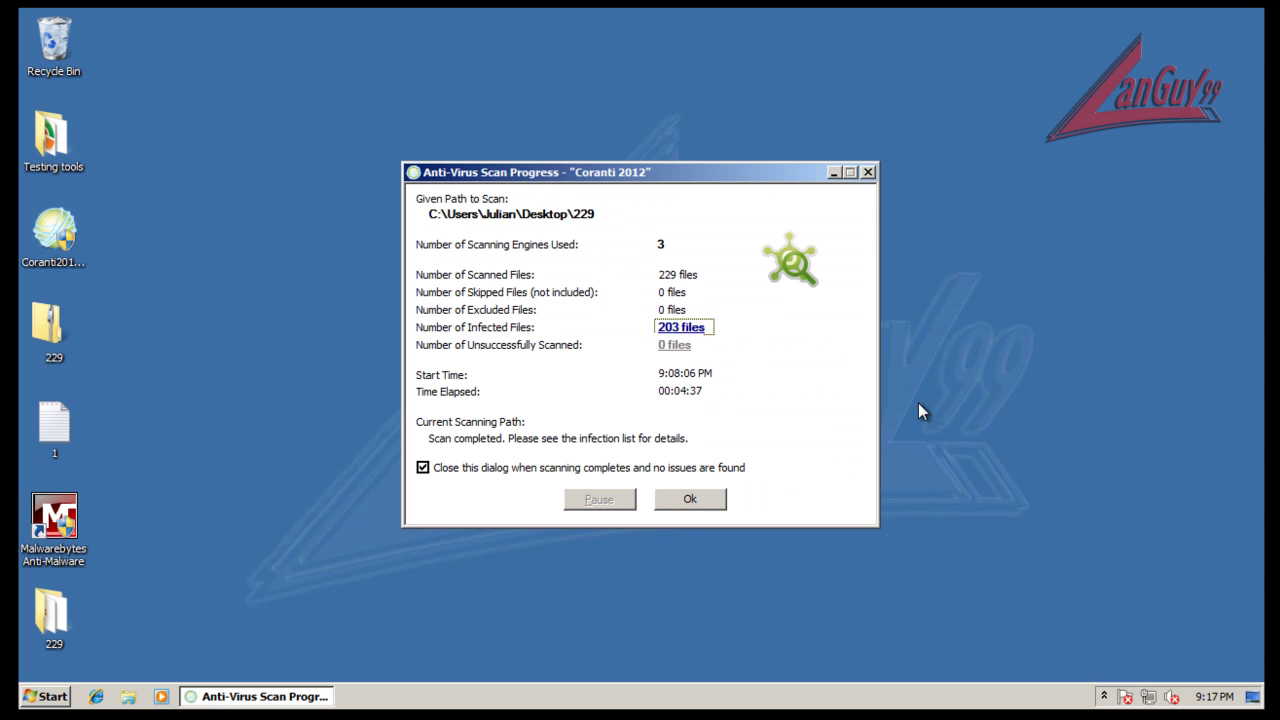
click(699, 500)
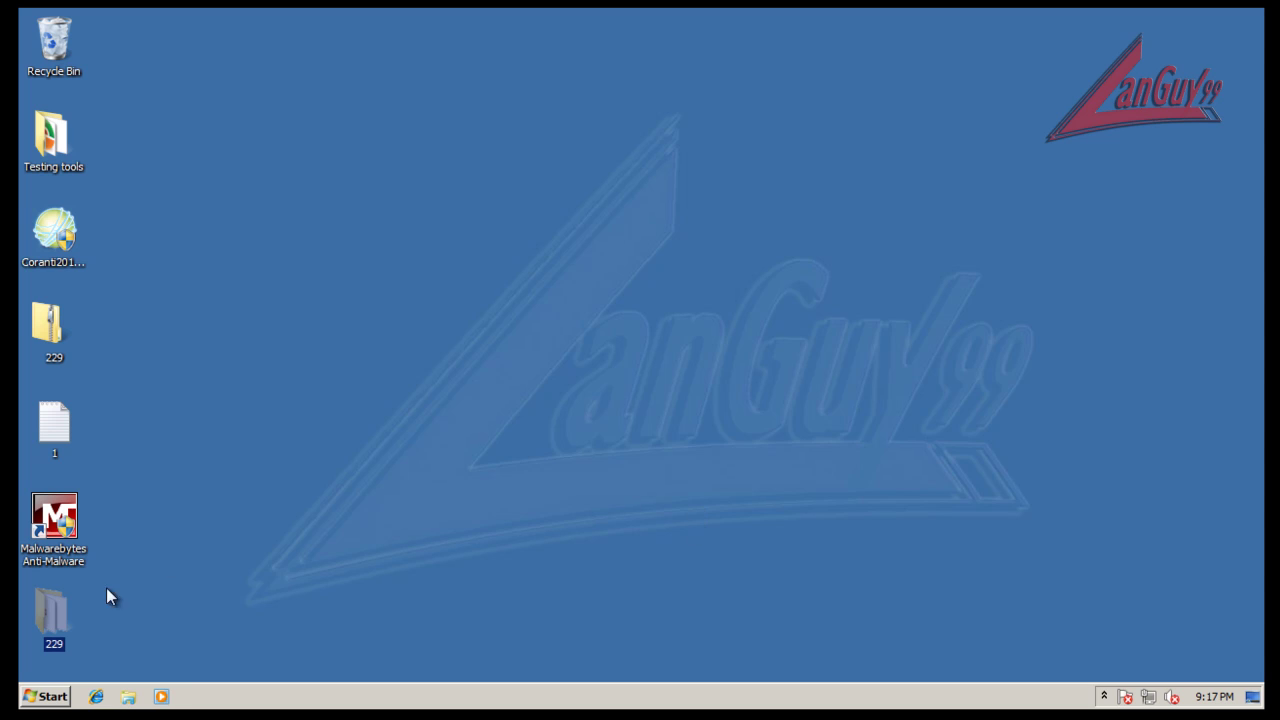
Check the number of files left in the 229 desktop folder and look through its remaining contents
right_click(70, 611)
click(88, 598)
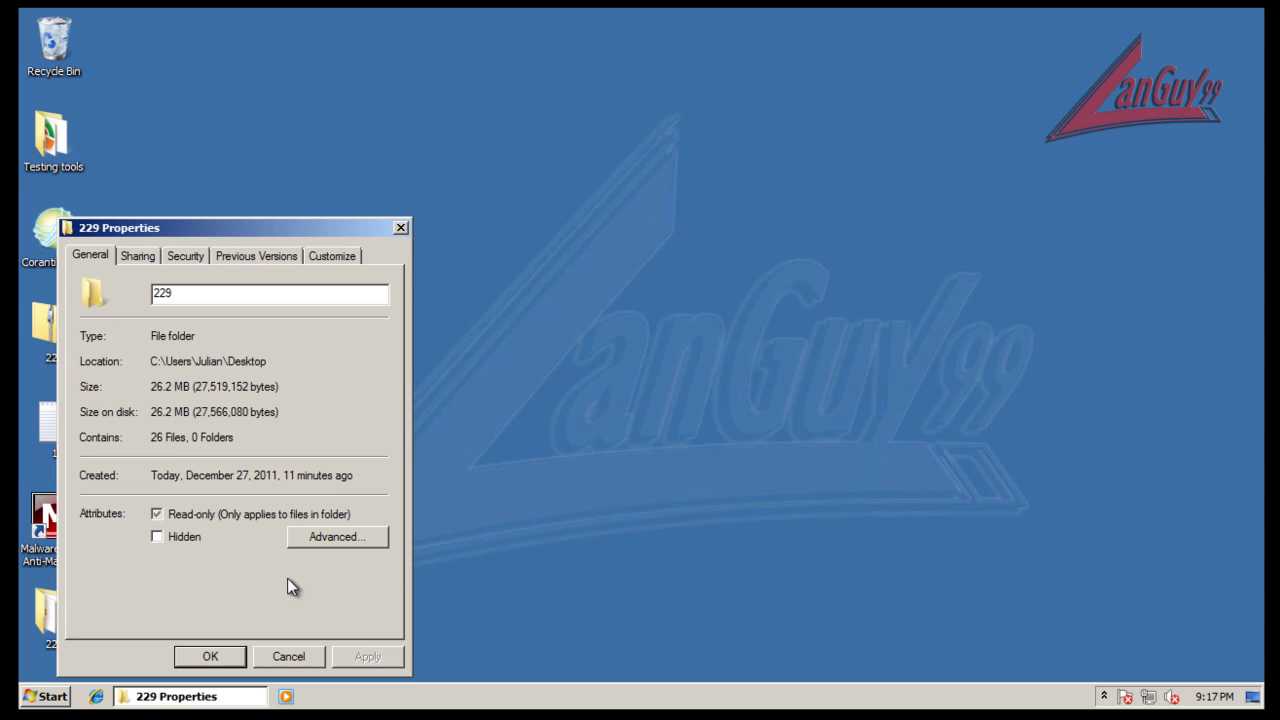
click(288, 656)
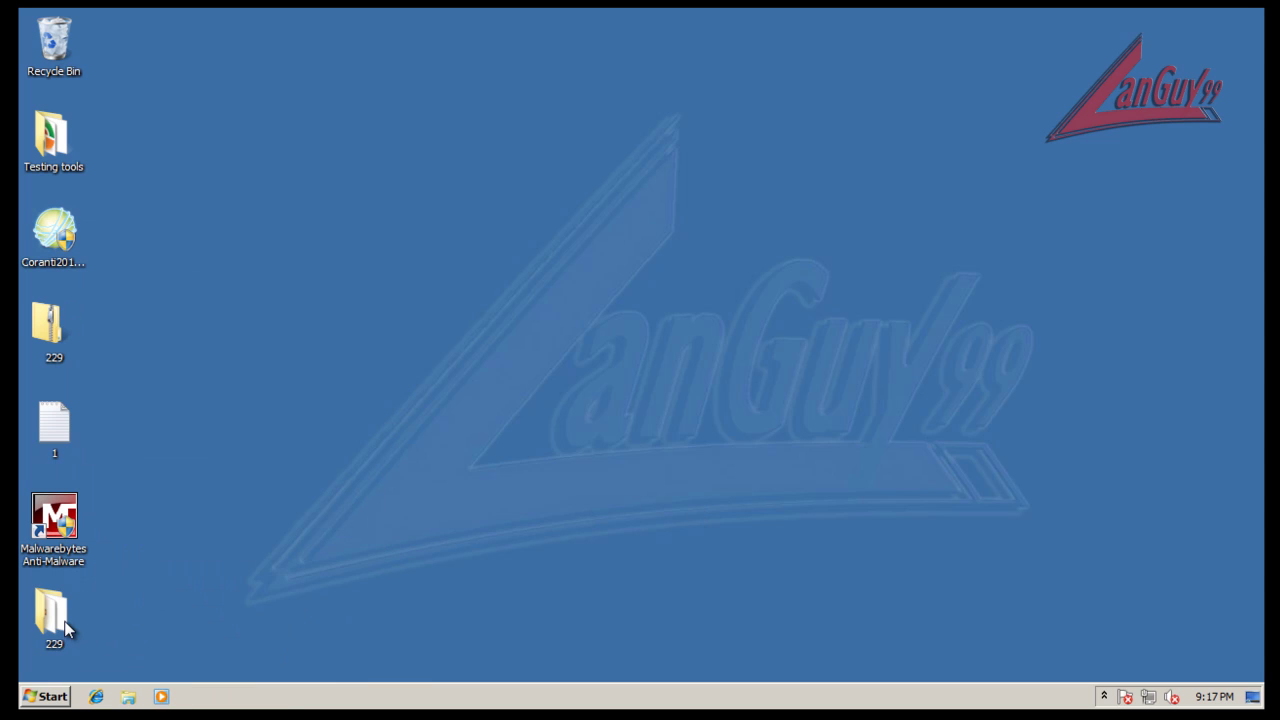
double_click(64, 621)
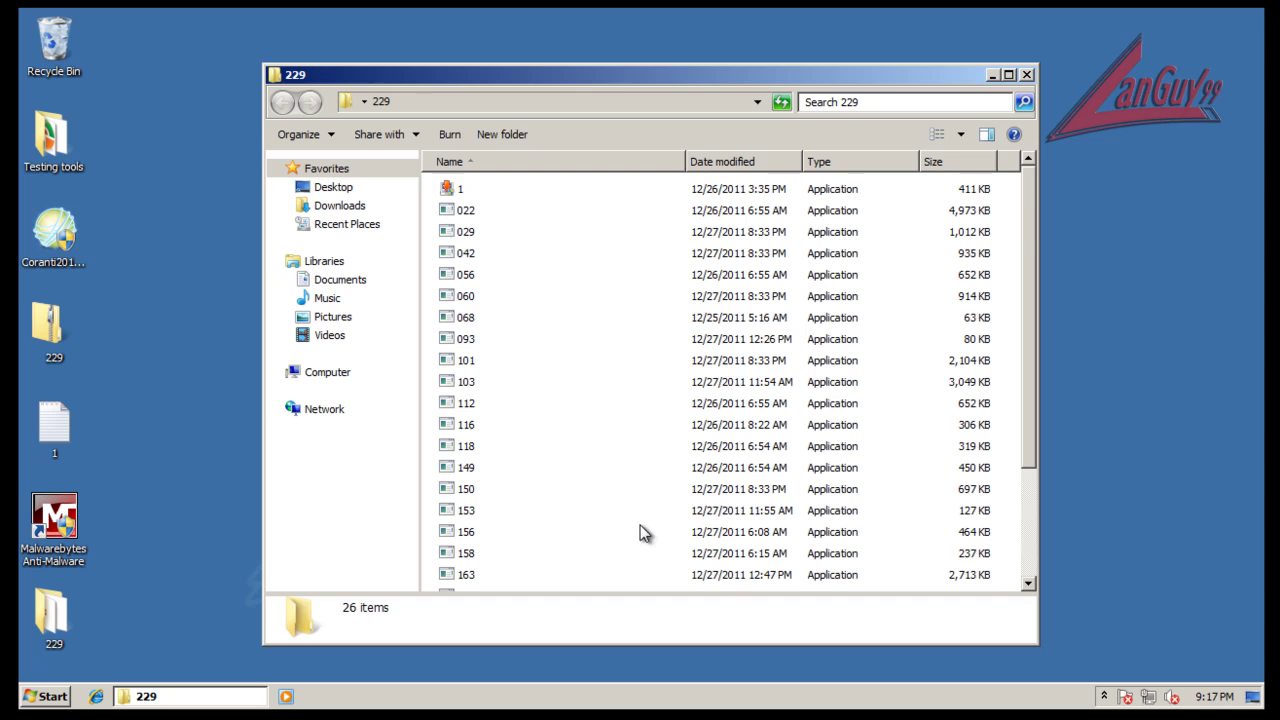
click(1026, 74)
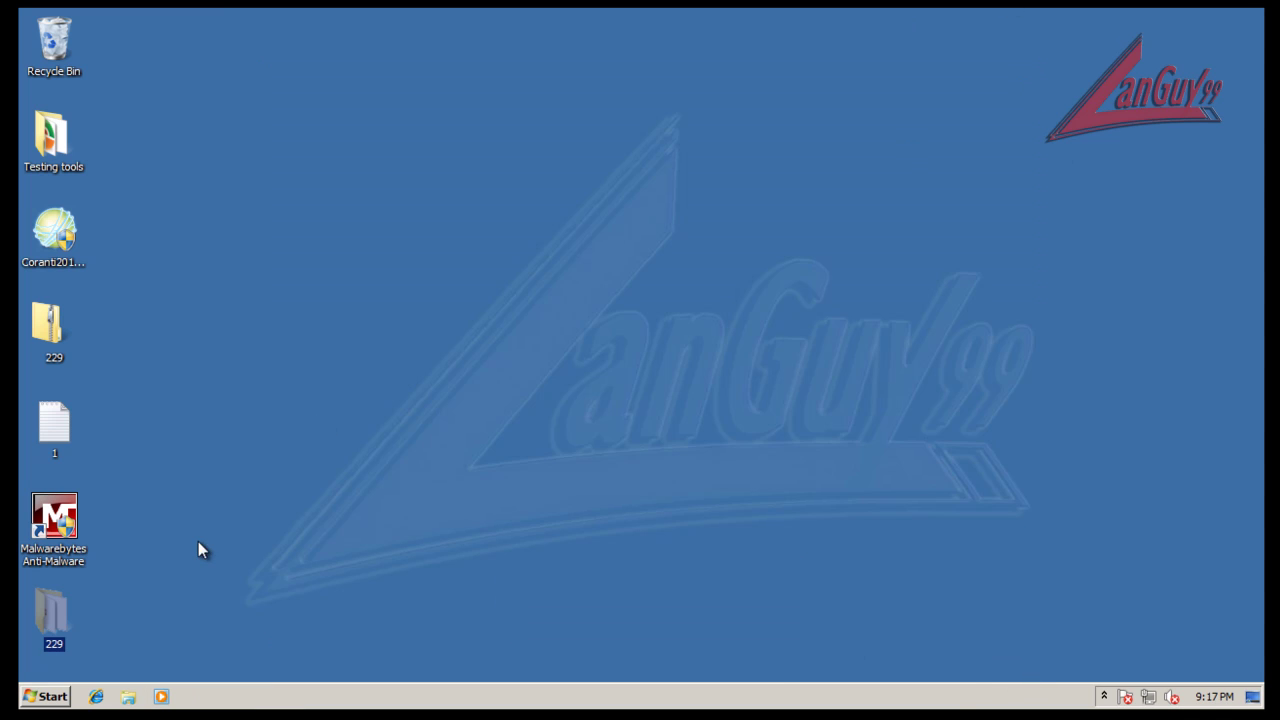
Bring up Coranti's tray menu, and show the malware scan options available for the 229 desktop folder
click(1104, 696)
right_click(1091, 621)
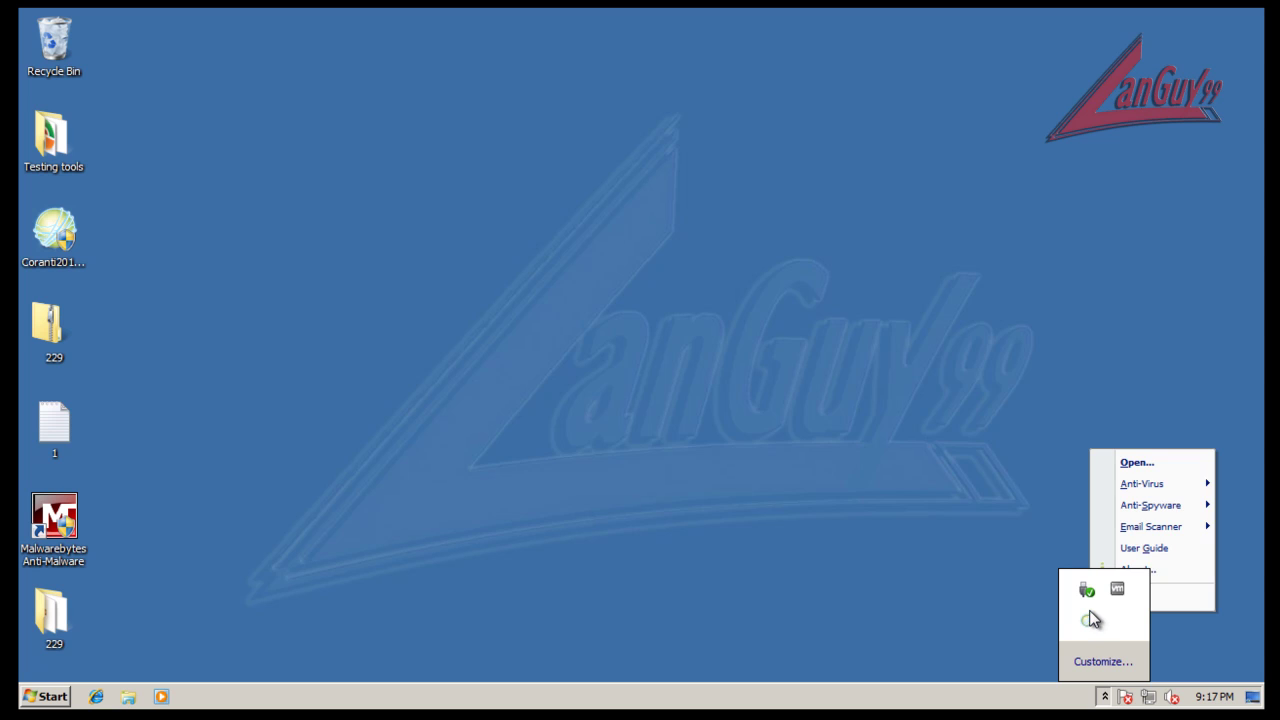
click(933, 489)
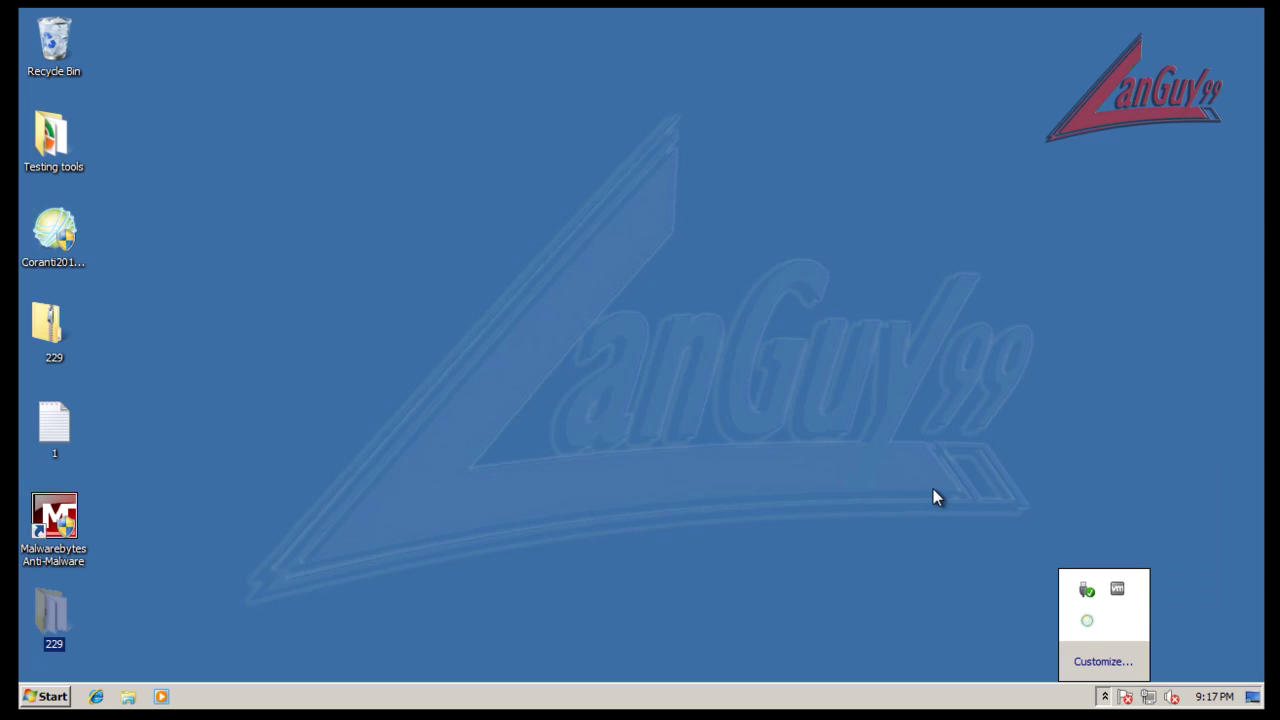
right_click(36, 610)
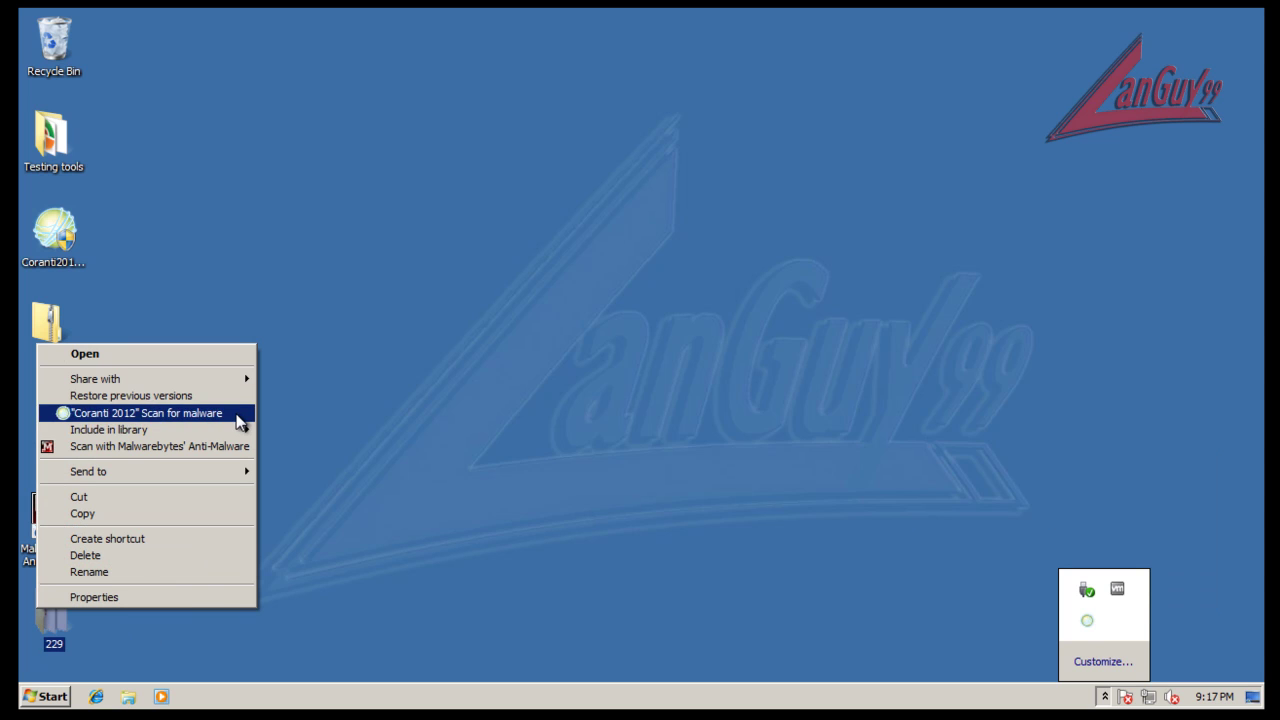
Open Coranti's main window, and examine the current security status and the Anti-Spyware Scanner's scanning actions
double_click(1087, 620)
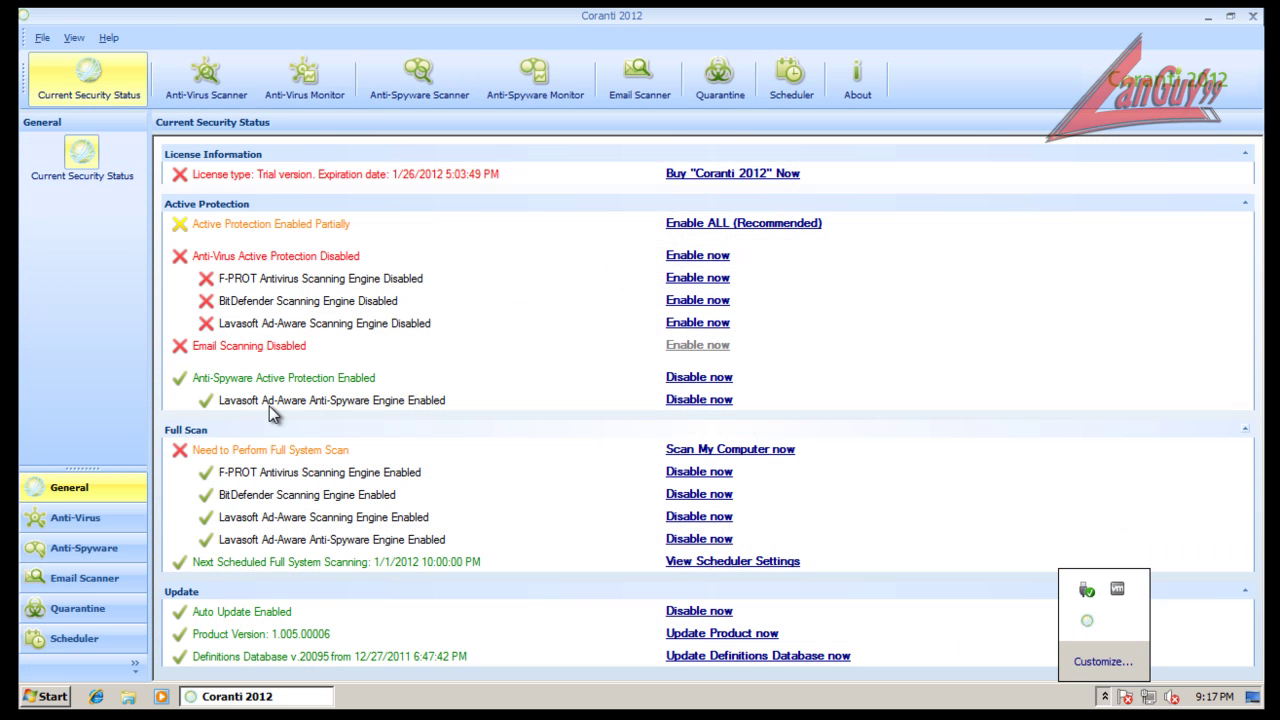
click(281, 380)
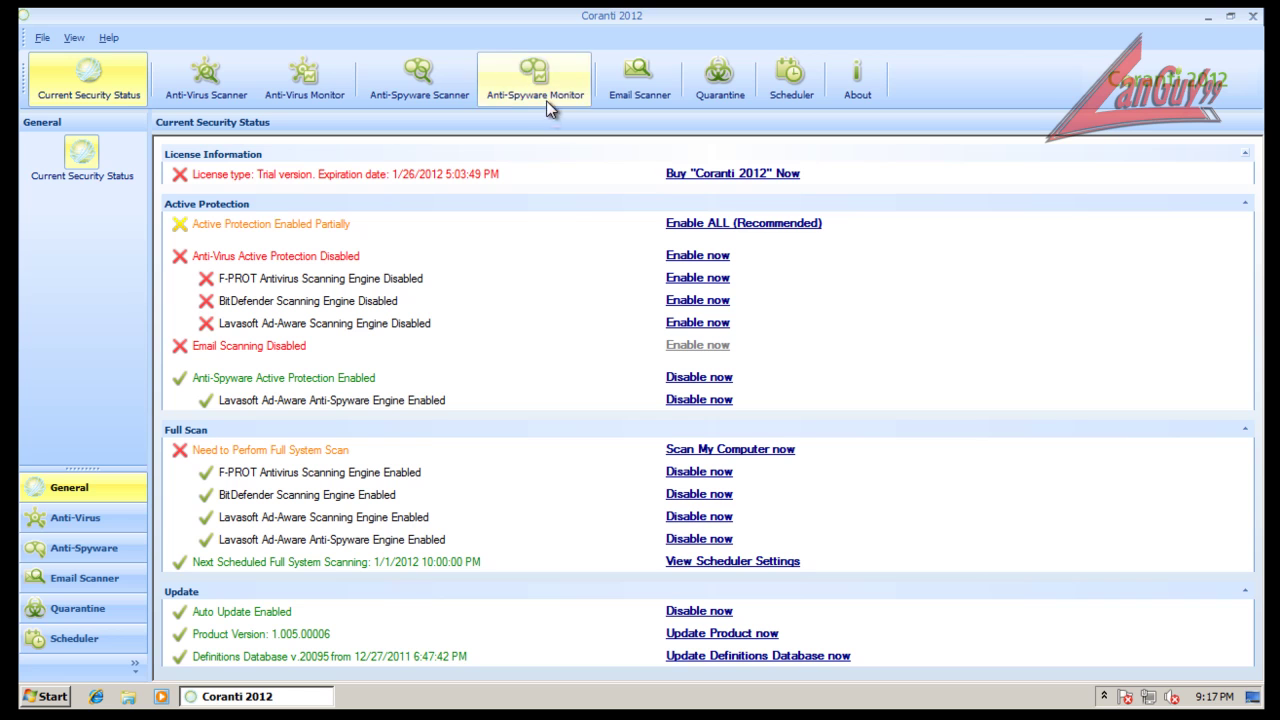
click(441, 90)
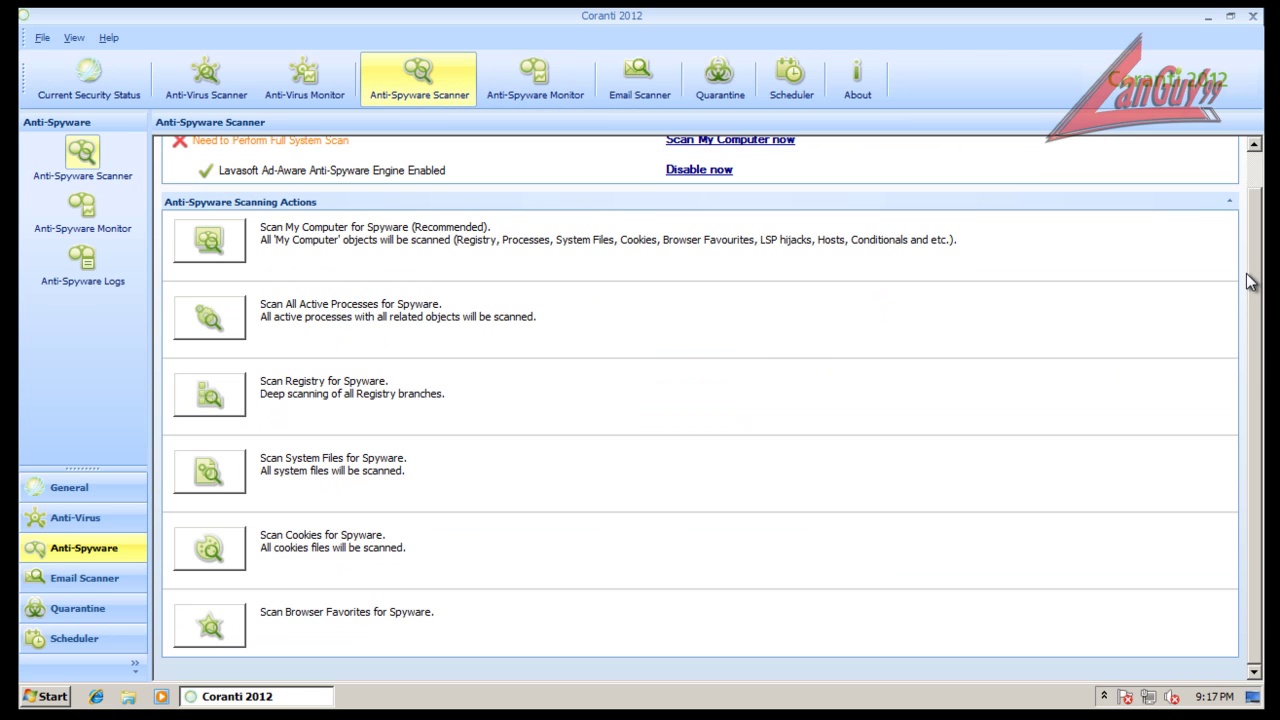
drag(1248, 282, 1240, 191)
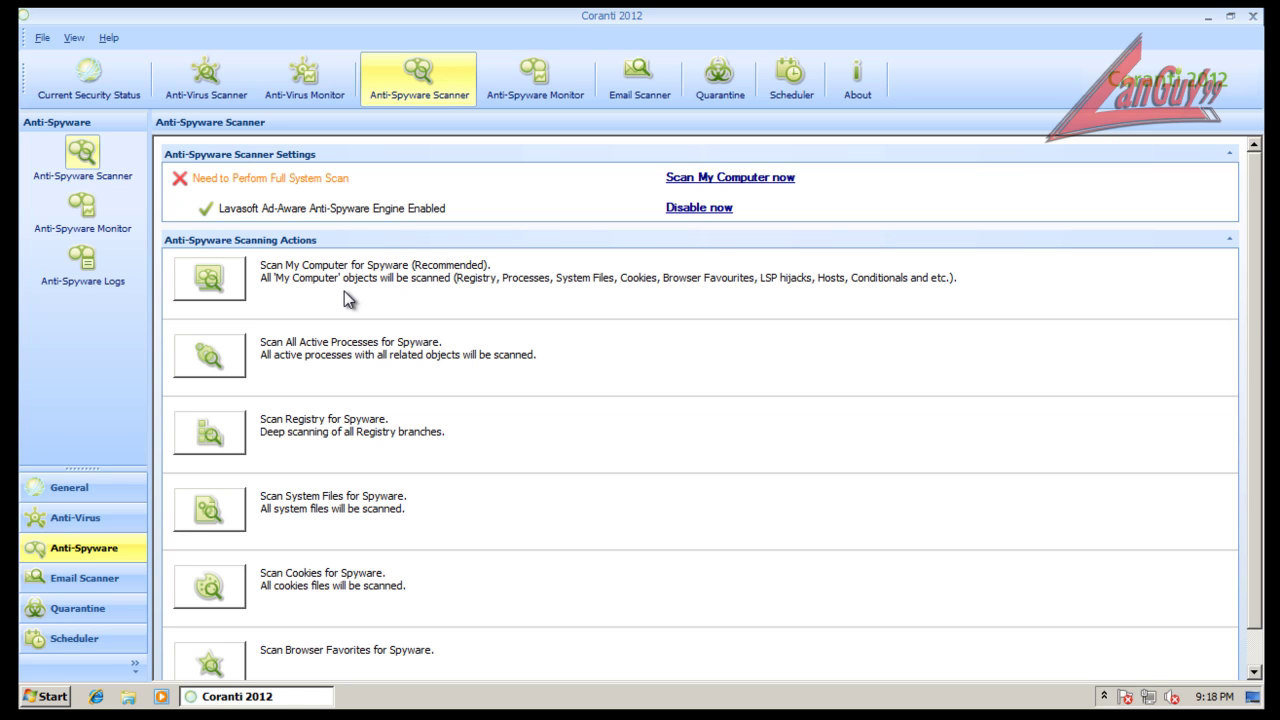
Close Coranti's main window and try to scan the 229 desktop folder for malware with Coranti 2012
drag(1262, 318, 1230, 226)
click(1254, 17)
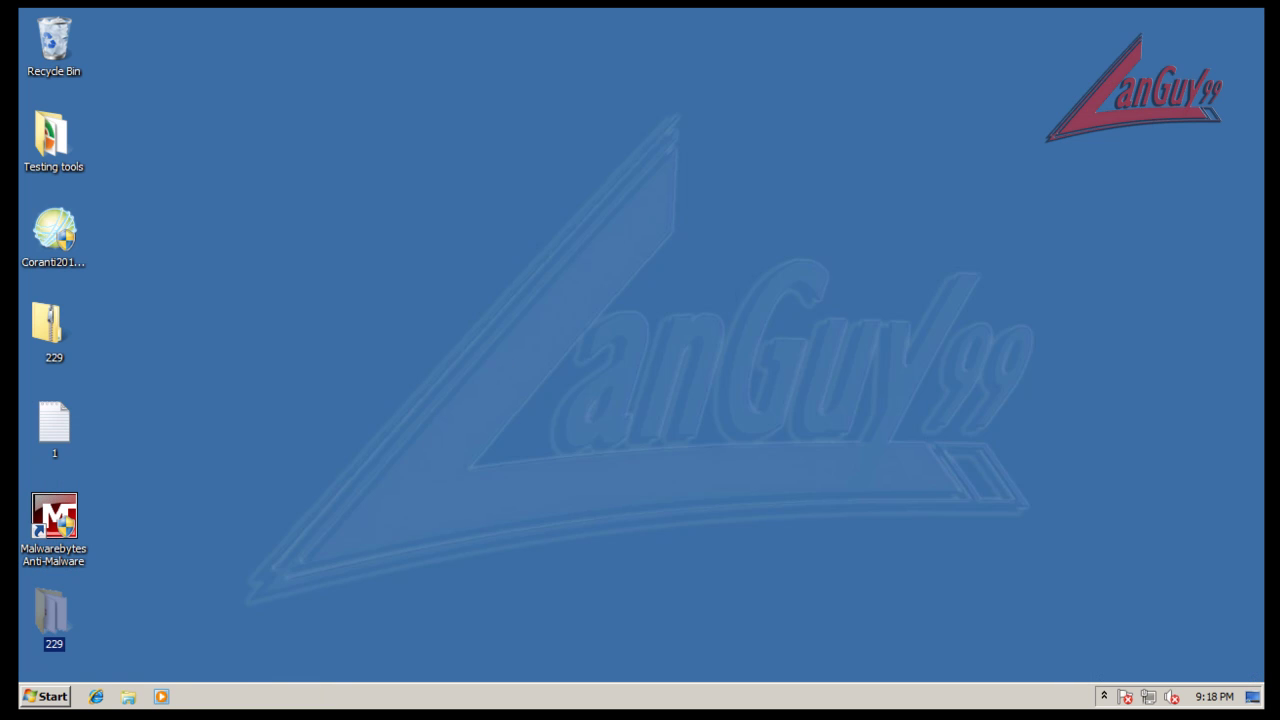
right_click(84, 636)
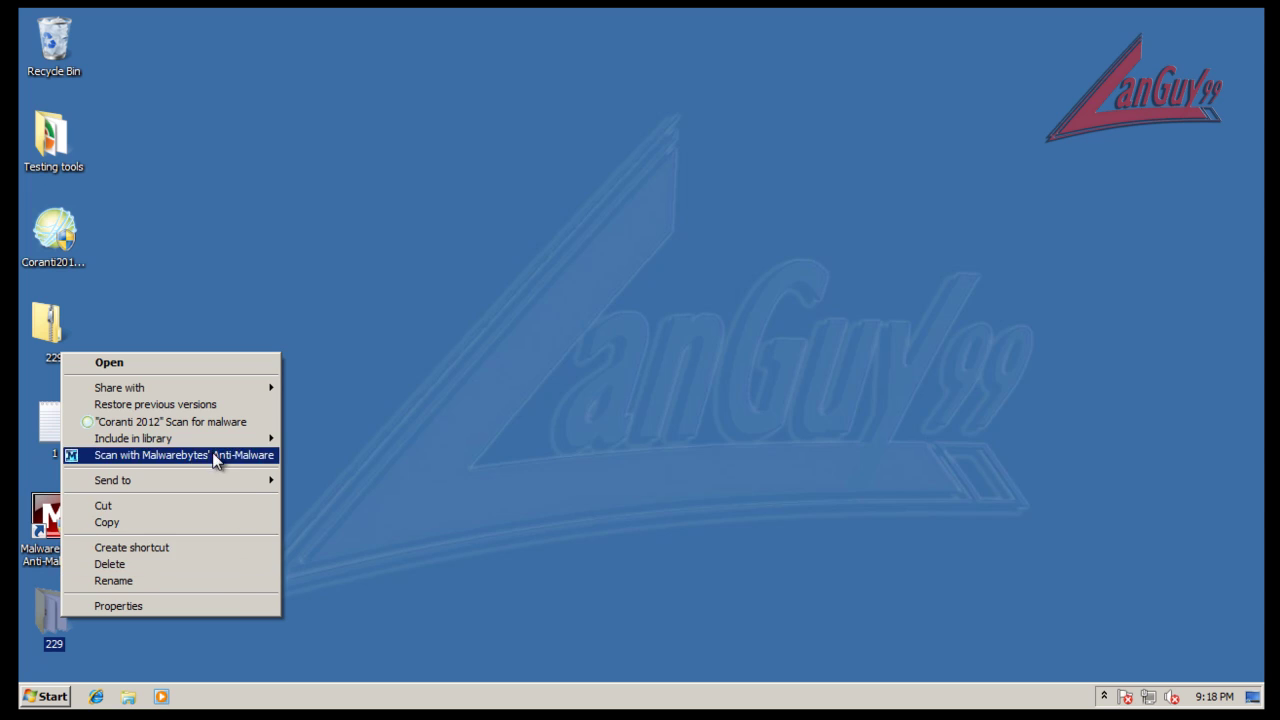
click(216, 421)
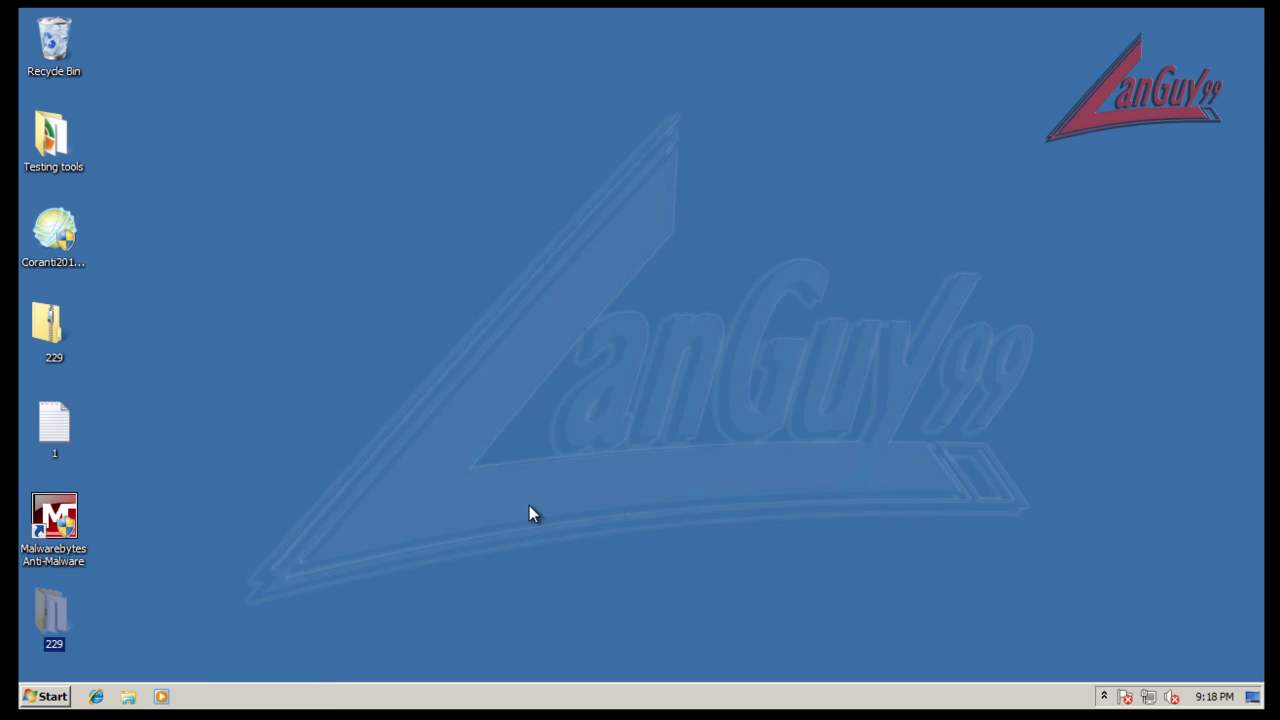
right_click(61, 614)
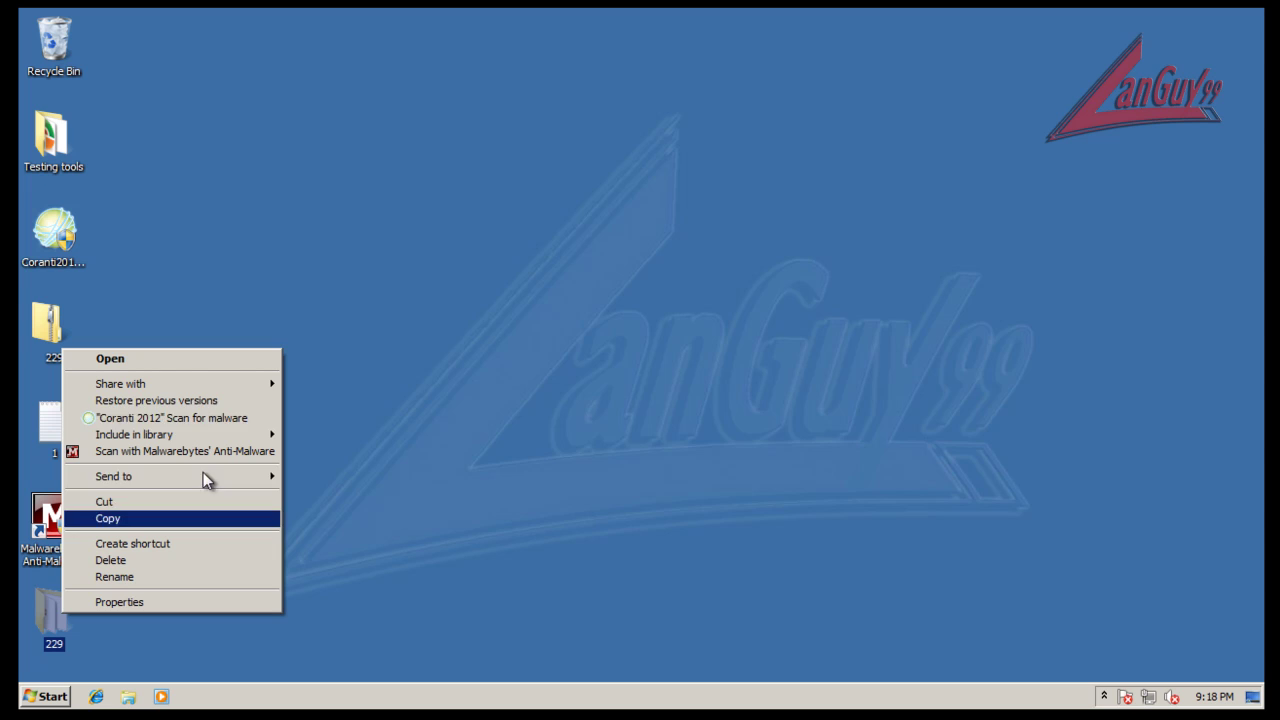
click(212, 421)
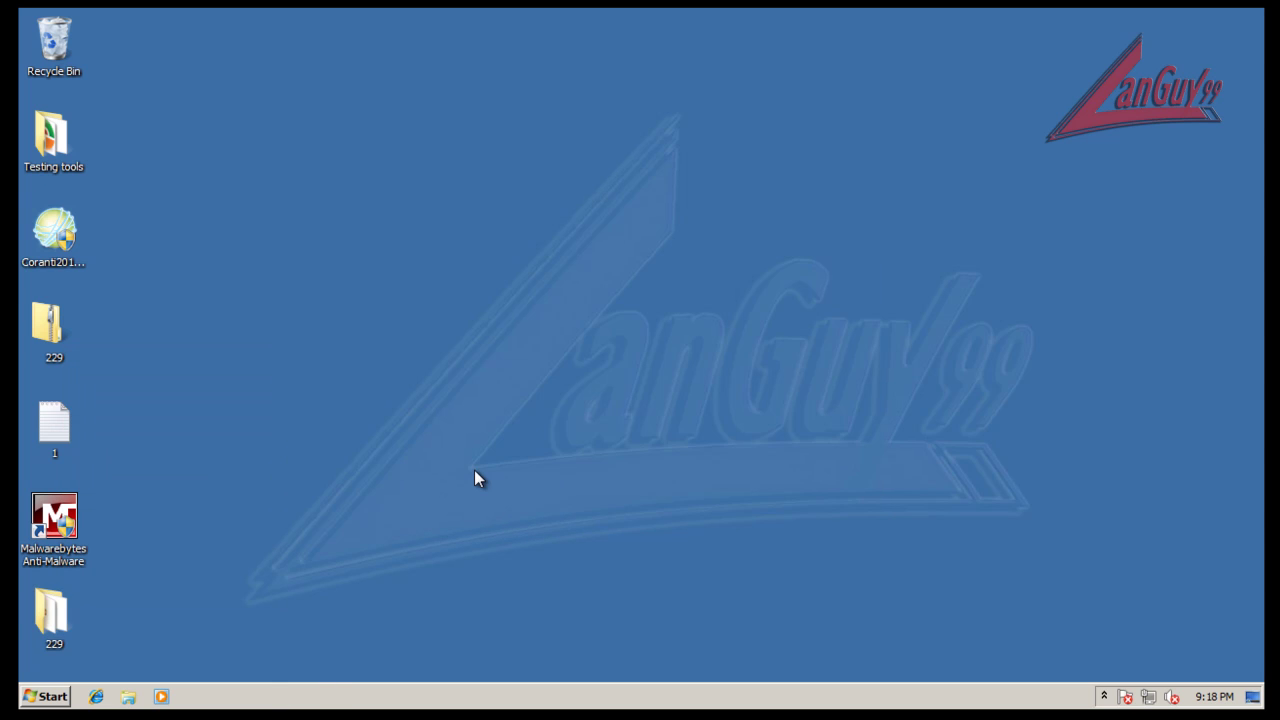
right_click(56, 612)
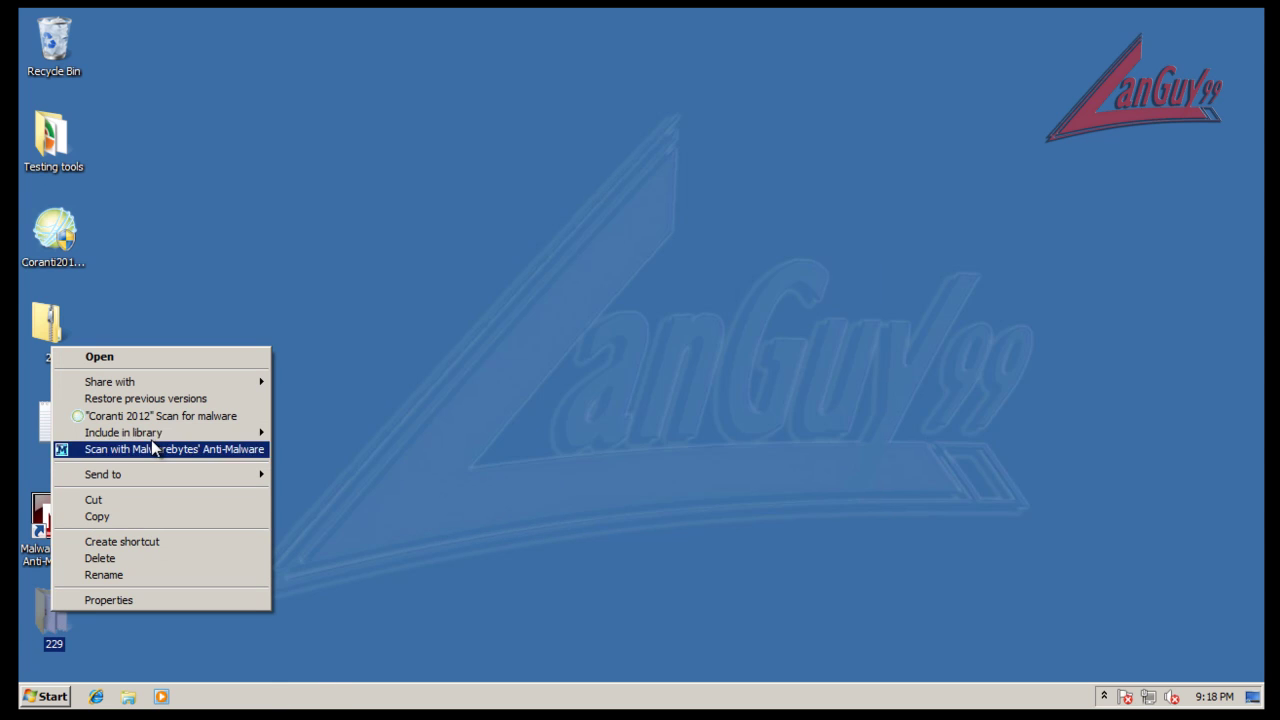
click(165, 416)
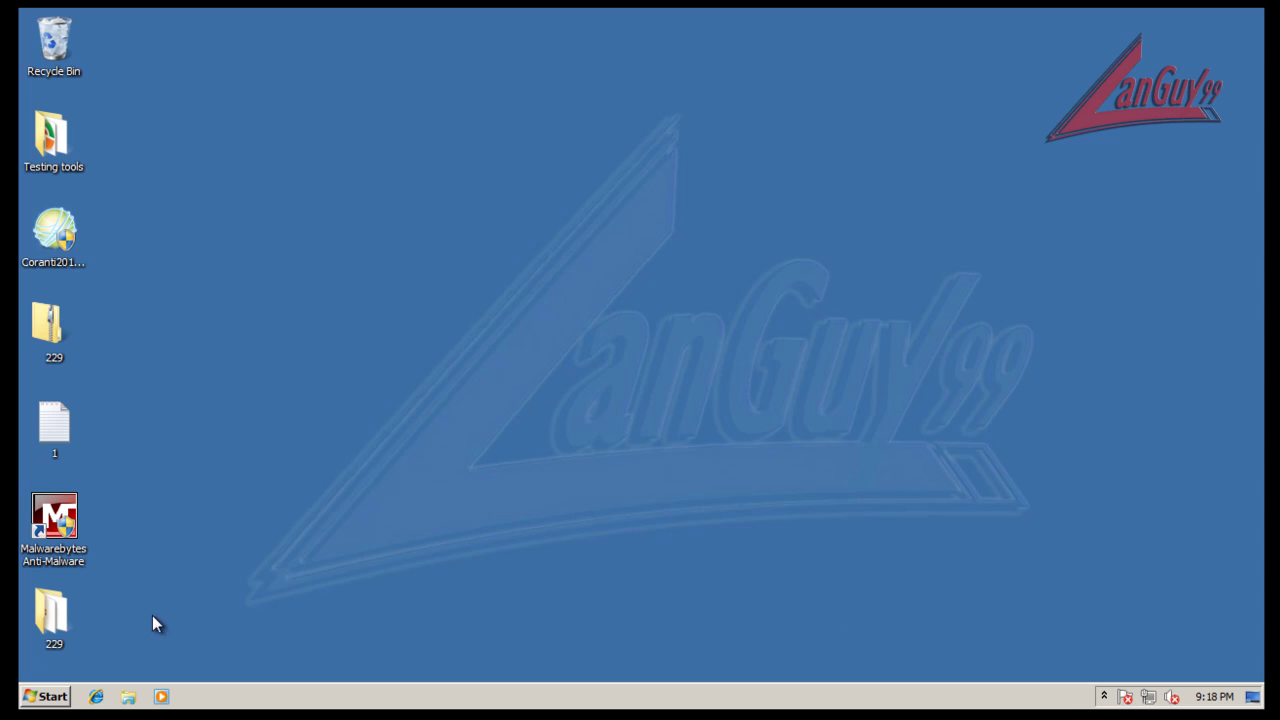
Enable Coranti's anti-virus protection from its notification area icon
click(1104, 696)
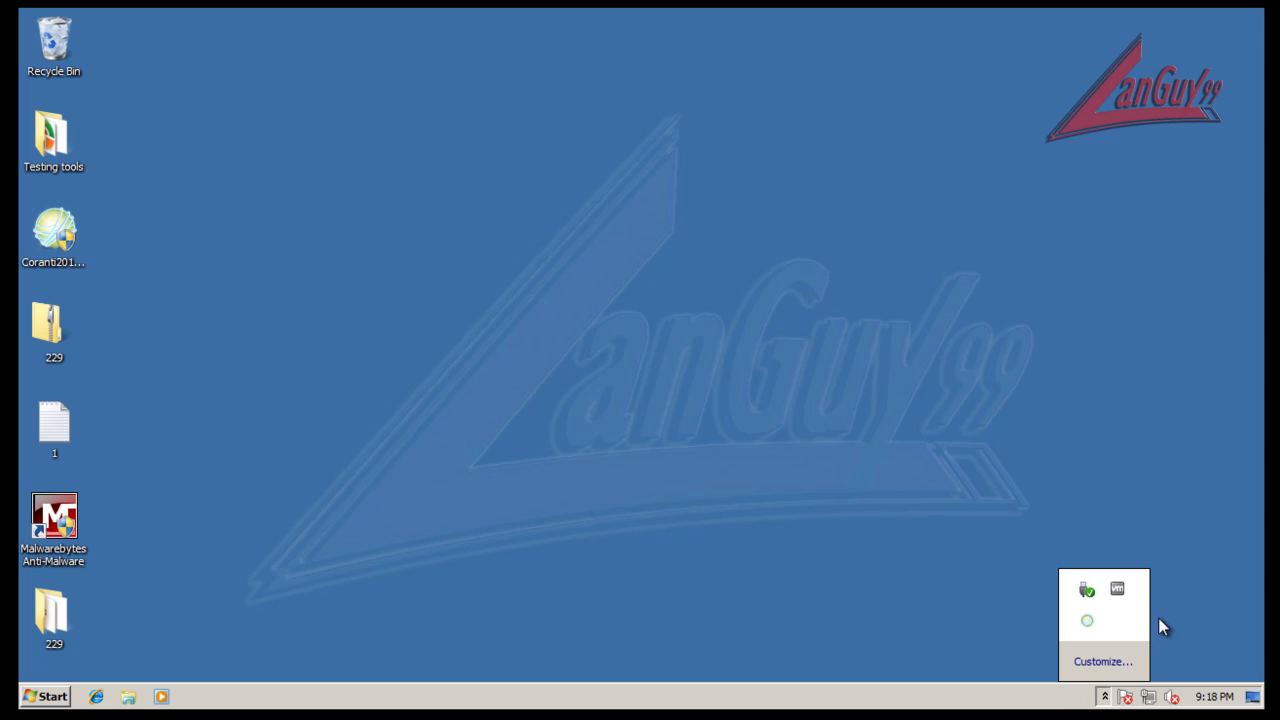
right_click(1089, 627)
mouse_move(1131, 488)
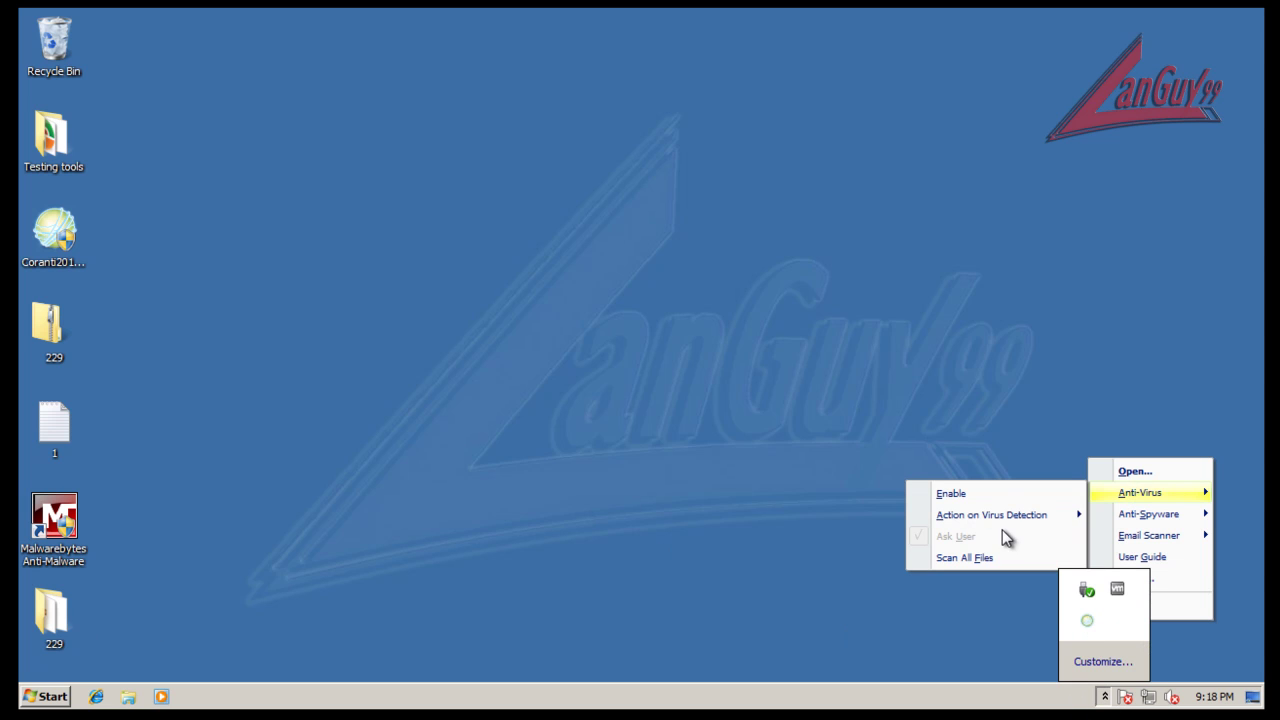
click(998, 492)
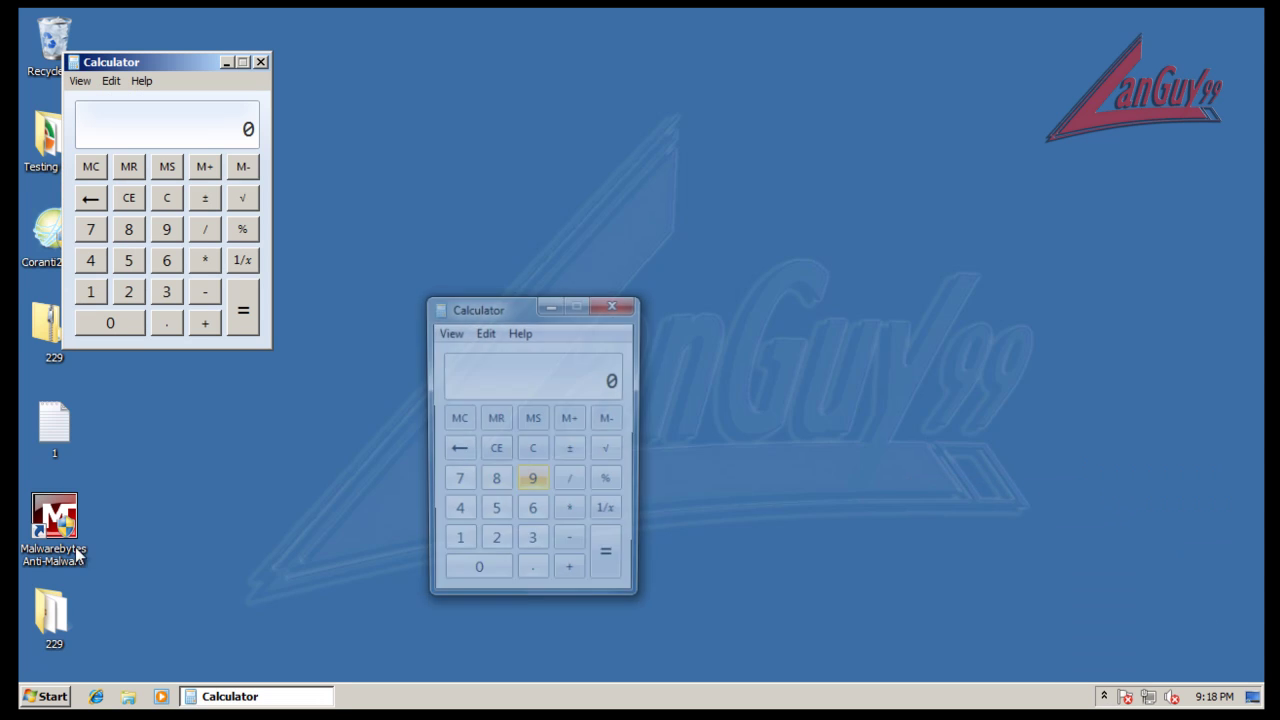
Check how many files remain in the 229 desktop folder through its properties
click(614, 304)
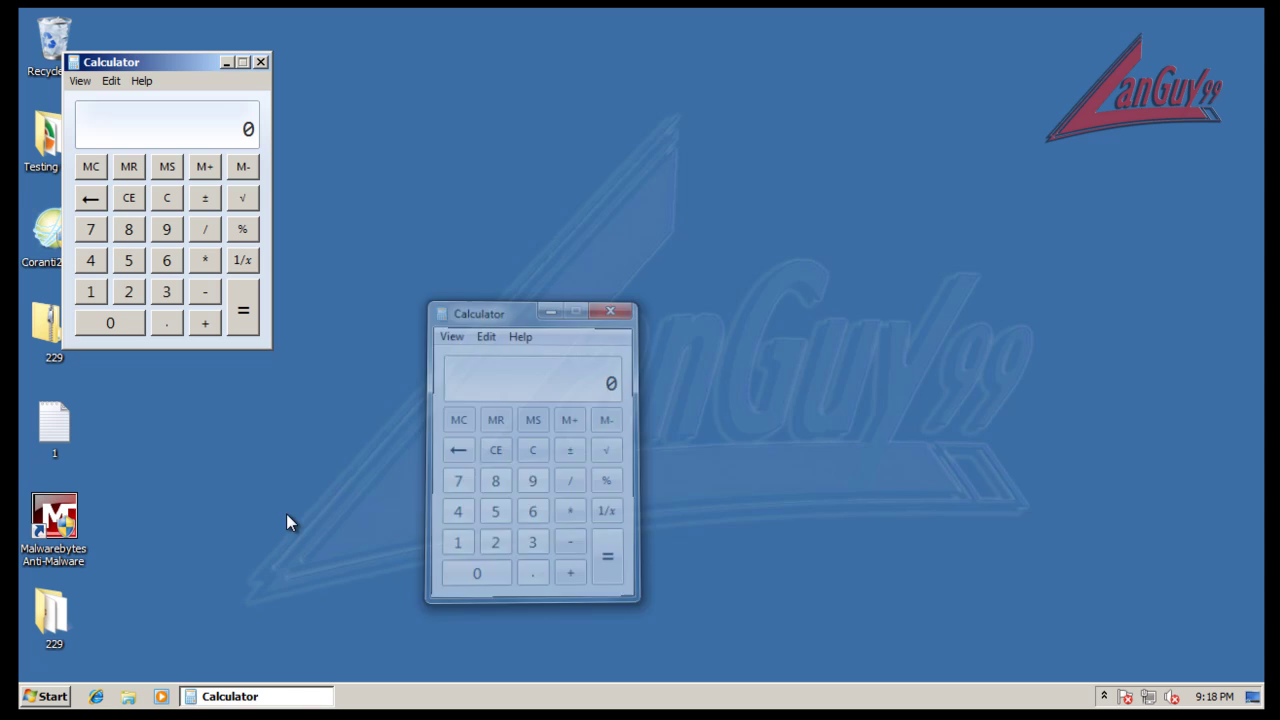
right_click(54, 611)
click(110, 601)
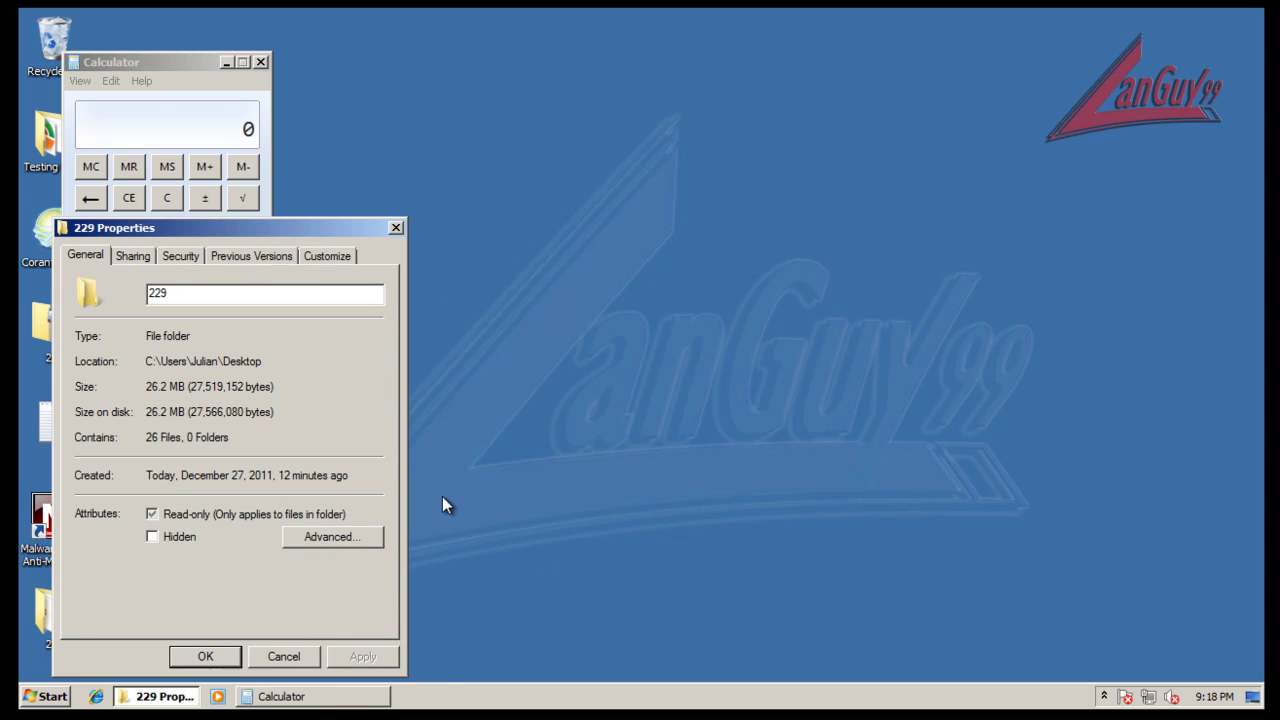
click(284, 652)
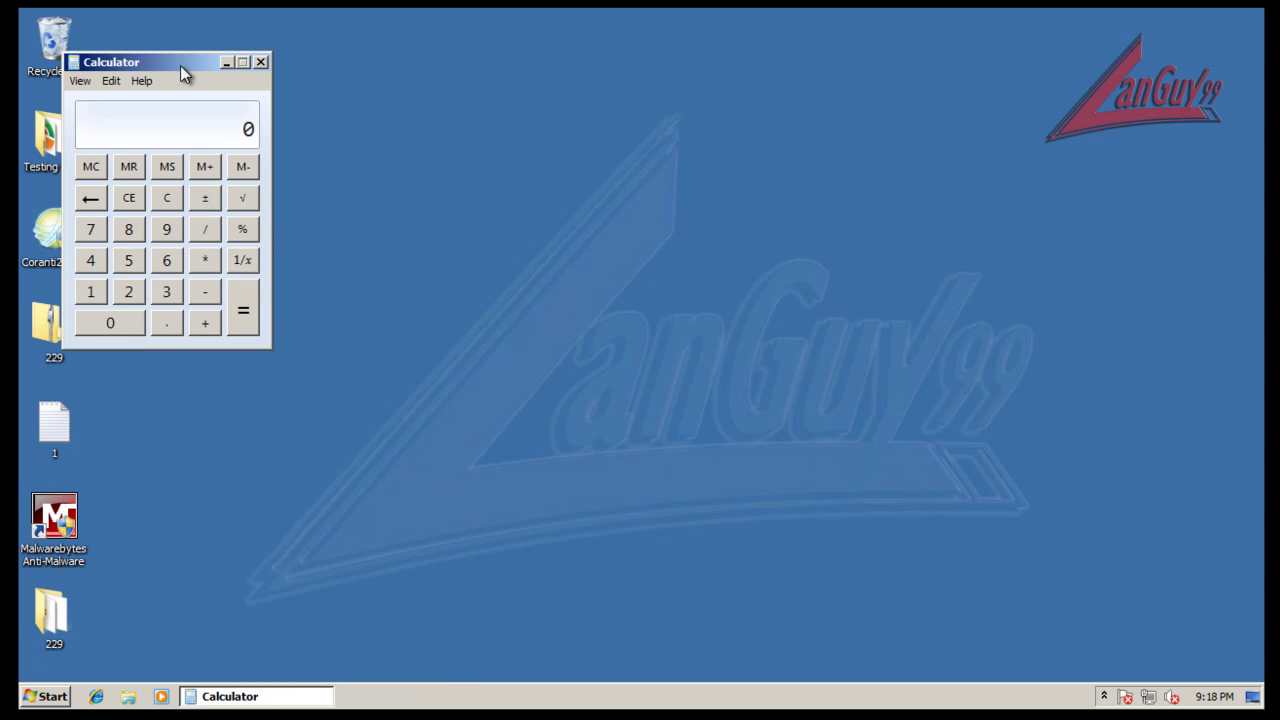
Calculate the detection ratio in Calculator as 229 minus 26, divided by 229, and close Calculator
drag(178, 63, 676, 145)
text(202)
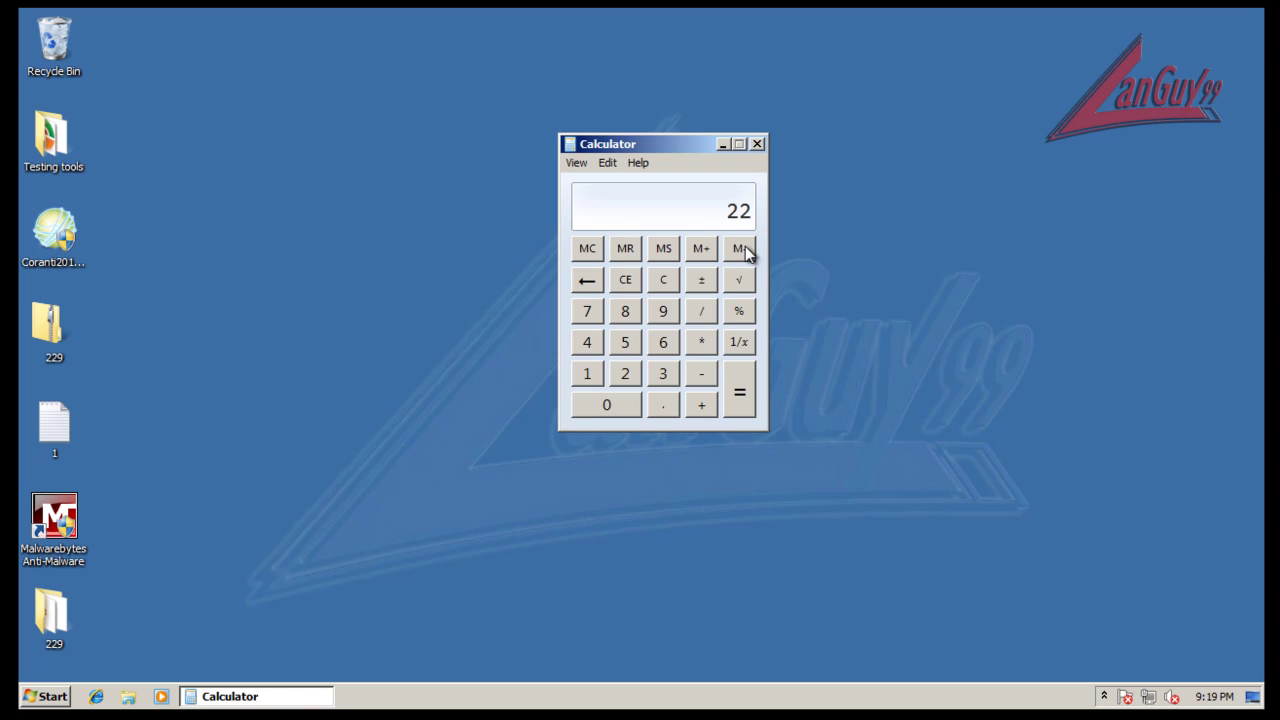
key(minus)
key(slash)
text(229 - 26 /)
key(Return)
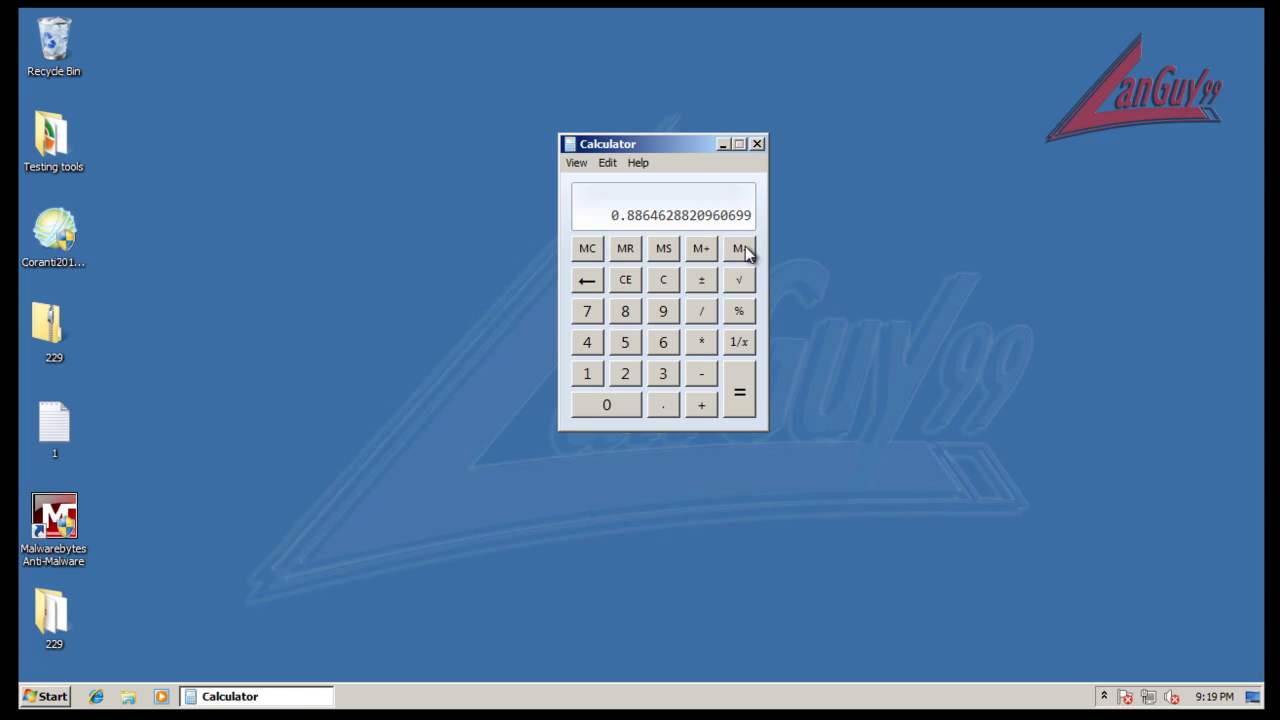
click(760, 143)
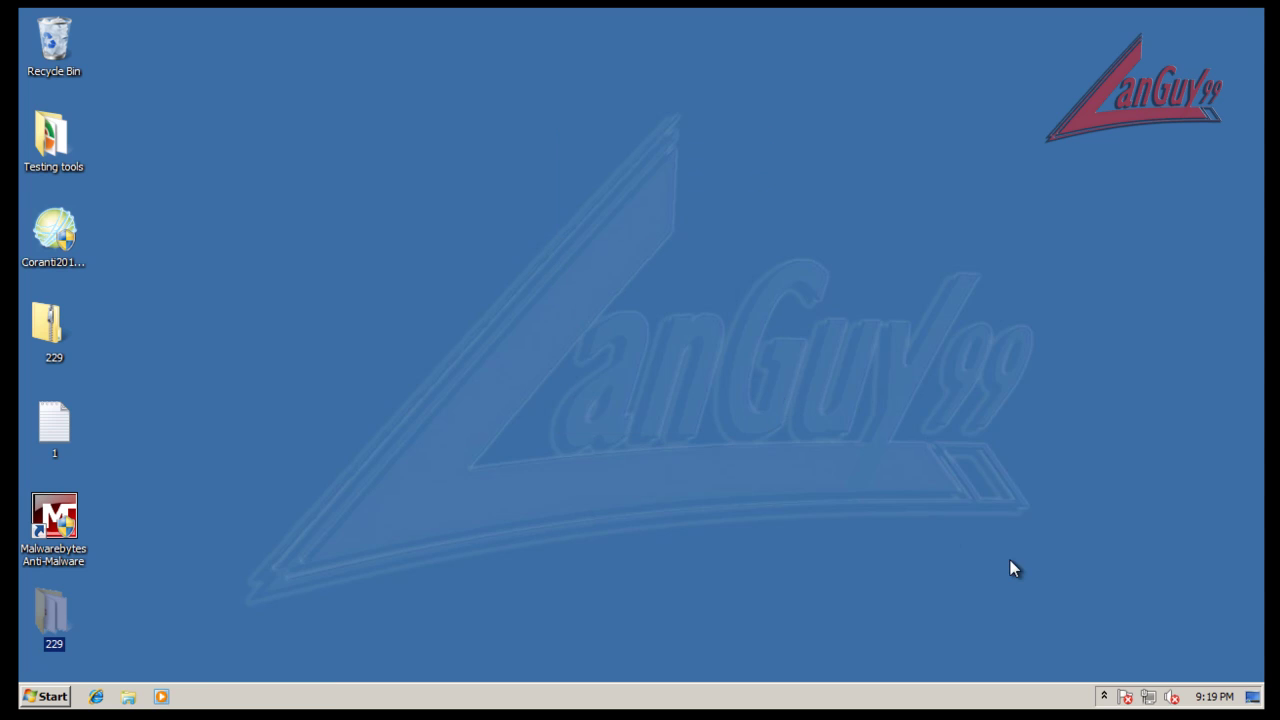
Open the 229 folder and run sample 1 with permission to make changes, dismissing its message
click(1104, 696)
click(1104, 696)
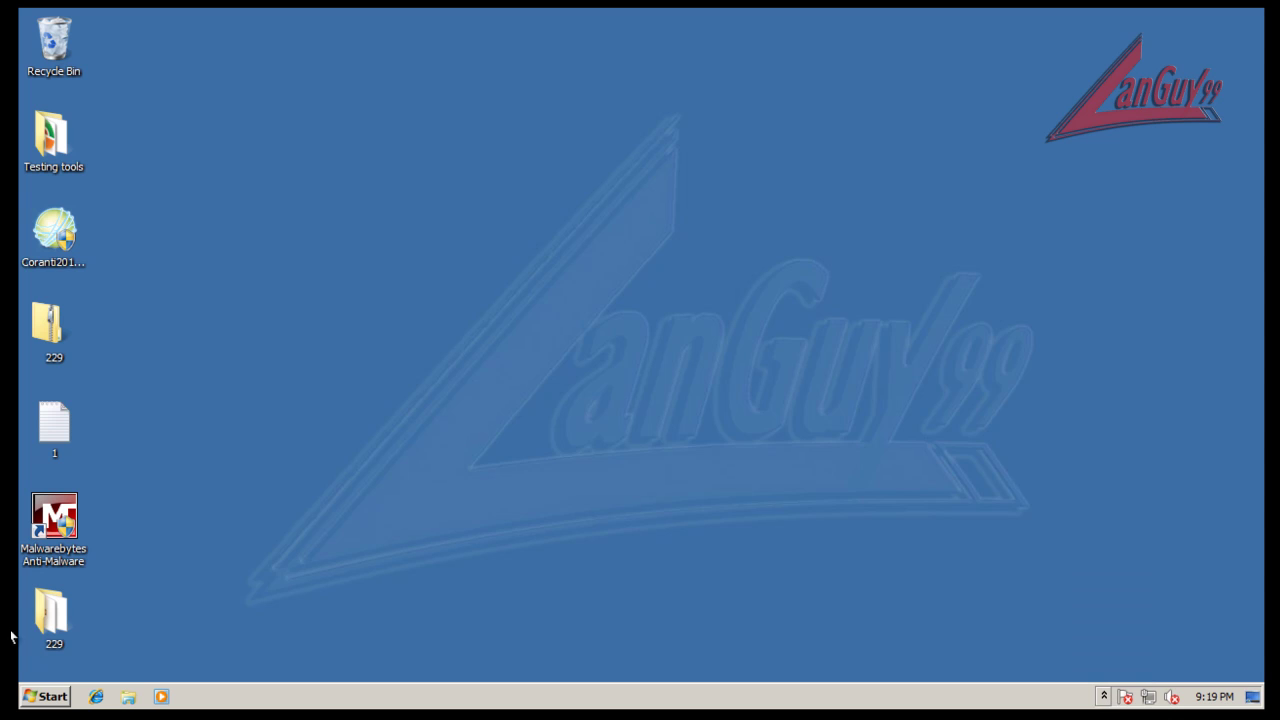
double_click(54, 615)
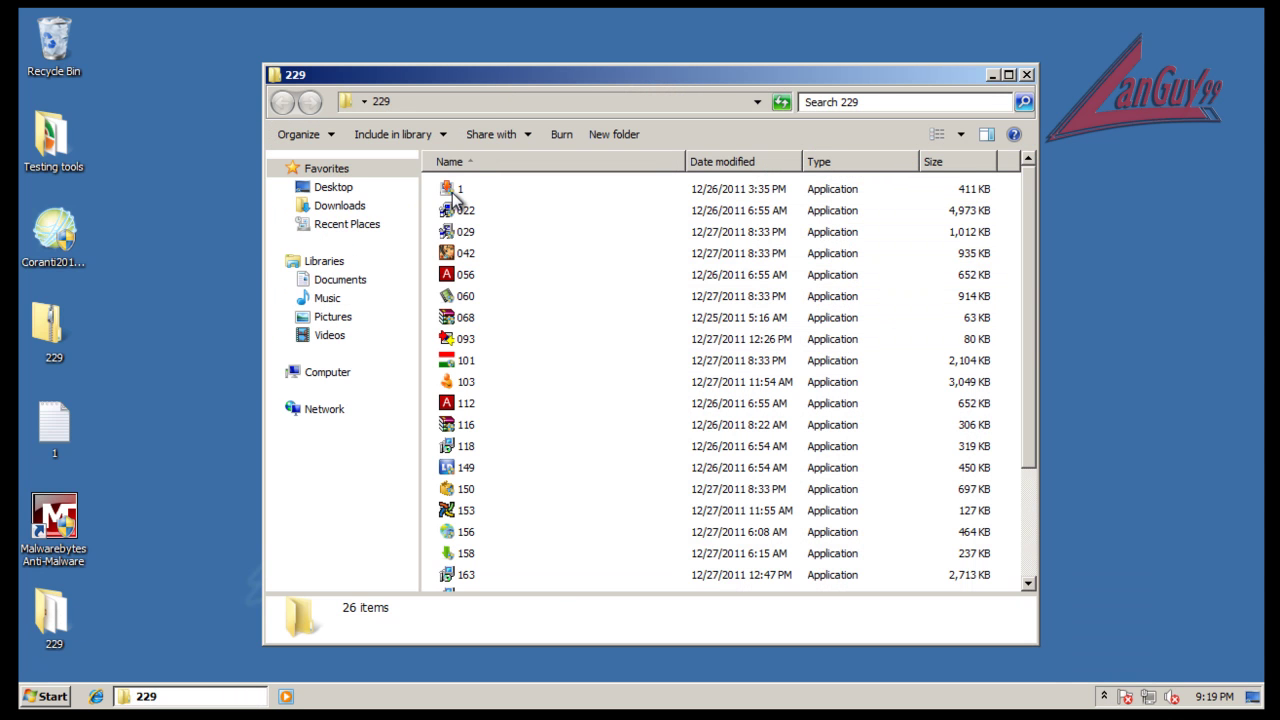
double_click(445, 190)
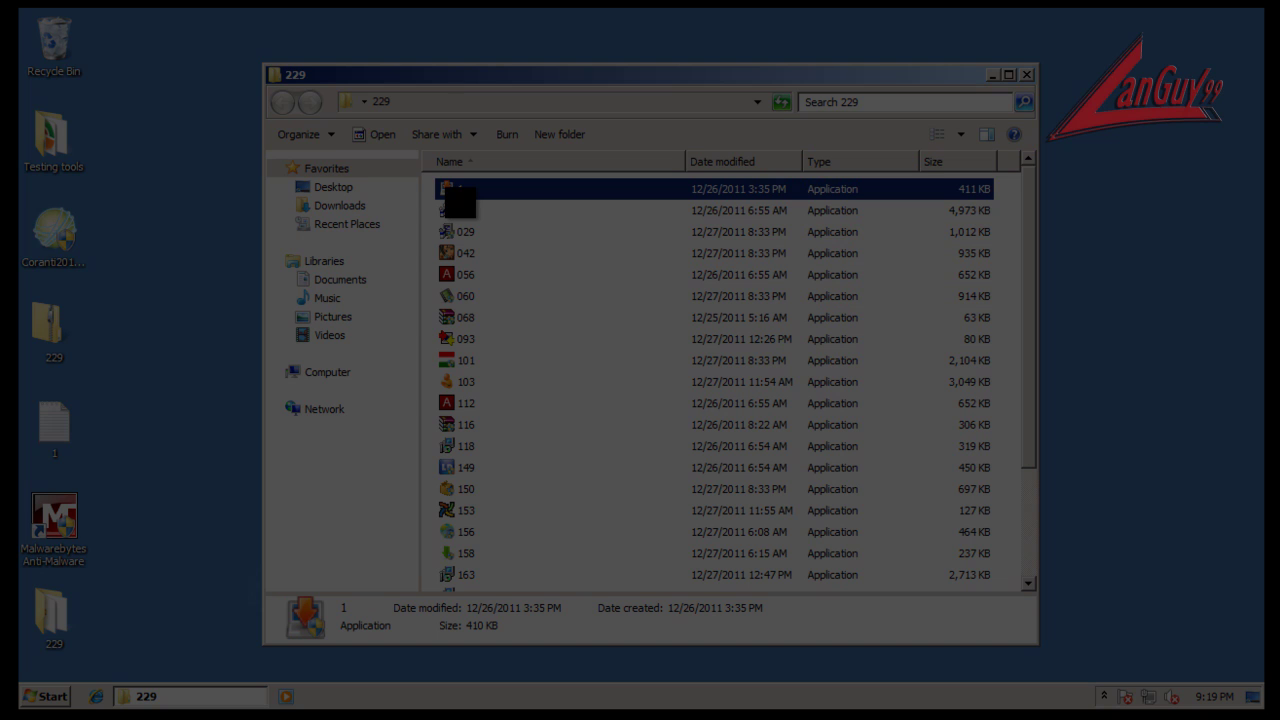
click(740, 403)
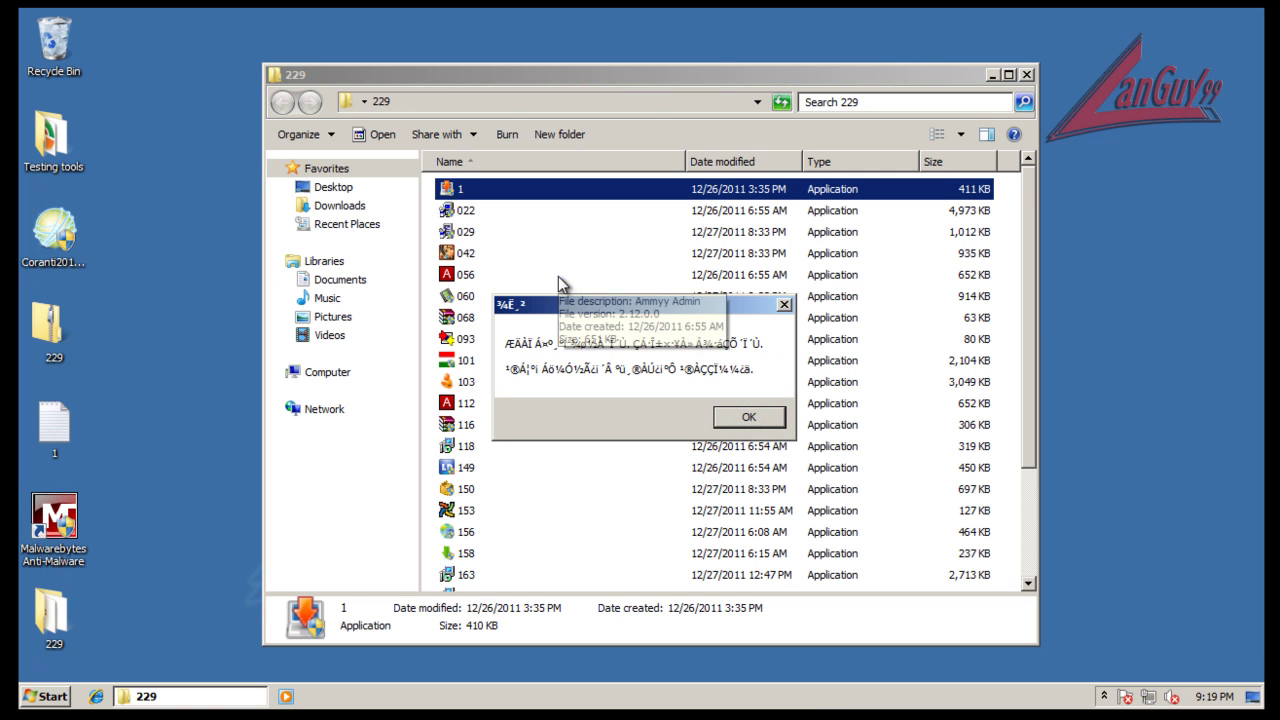
click(748, 417)
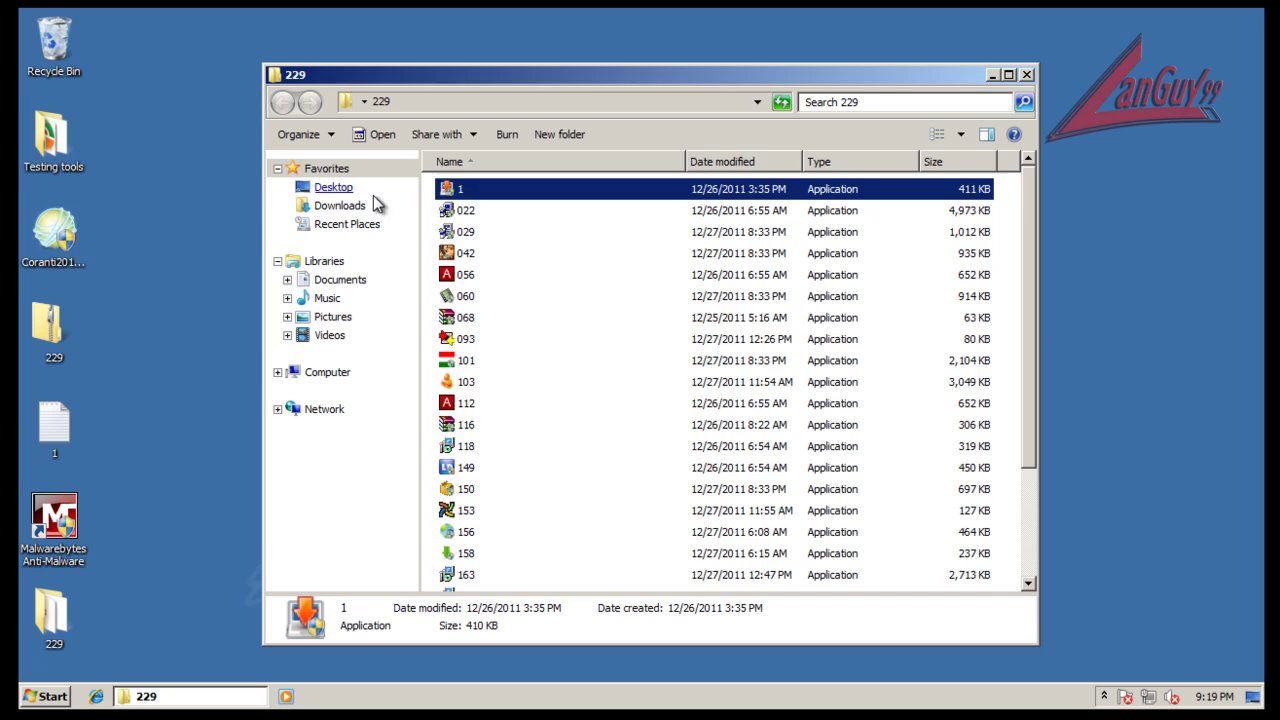
Run sample 022 with permission to make changes, and install Filter Wiz PRO v4 with the default settings
double_click(466, 210)
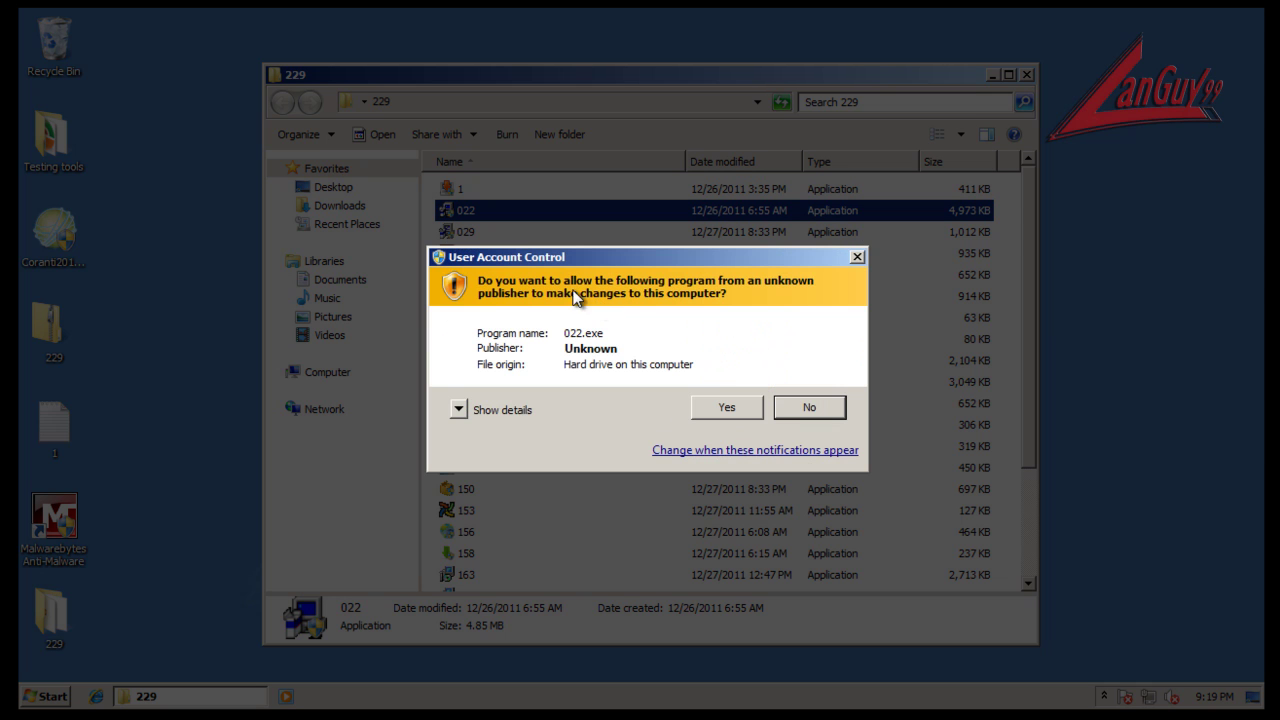
click(722, 408)
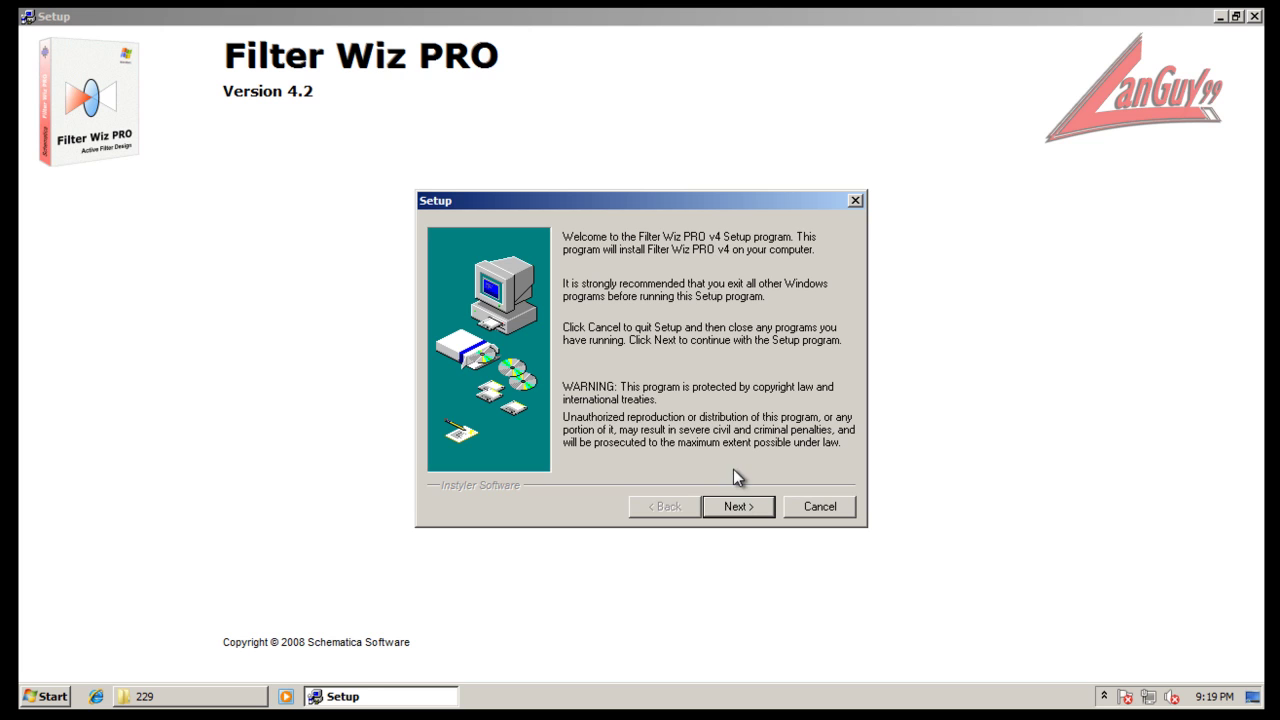
click(758, 511)
click(750, 513)
click(750, 513)
click(747, 507)
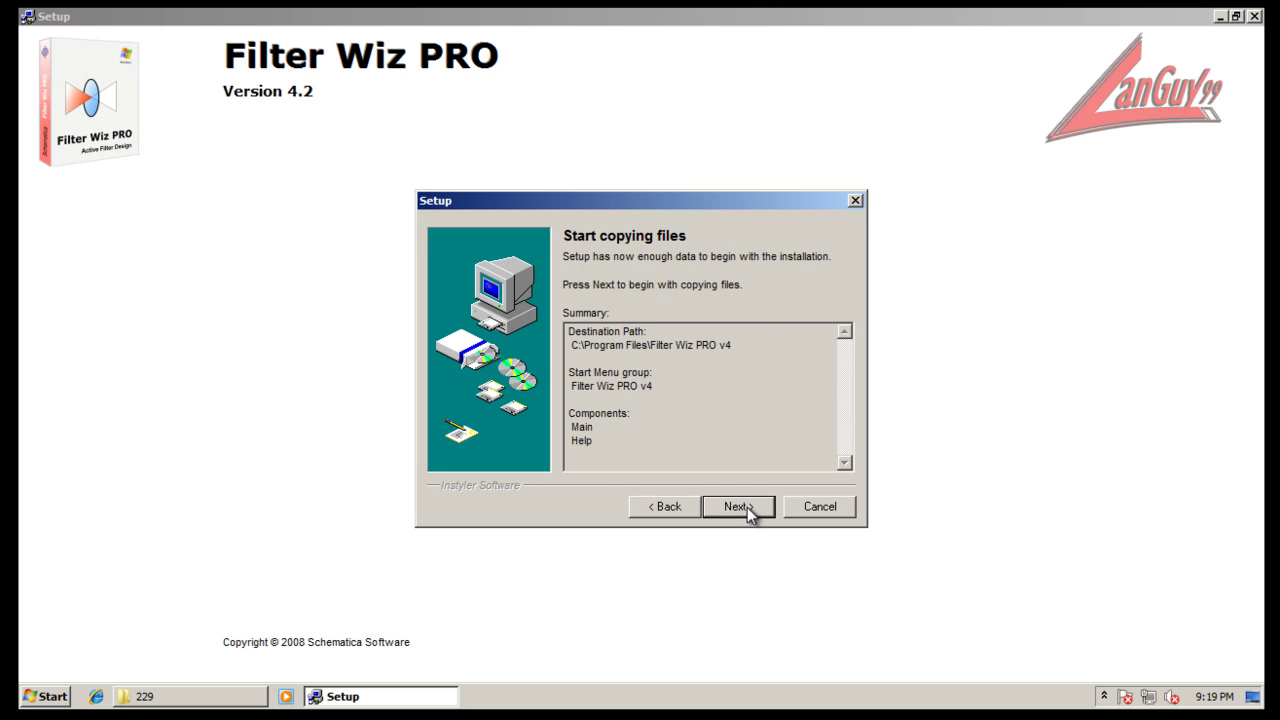
click(747, 507)
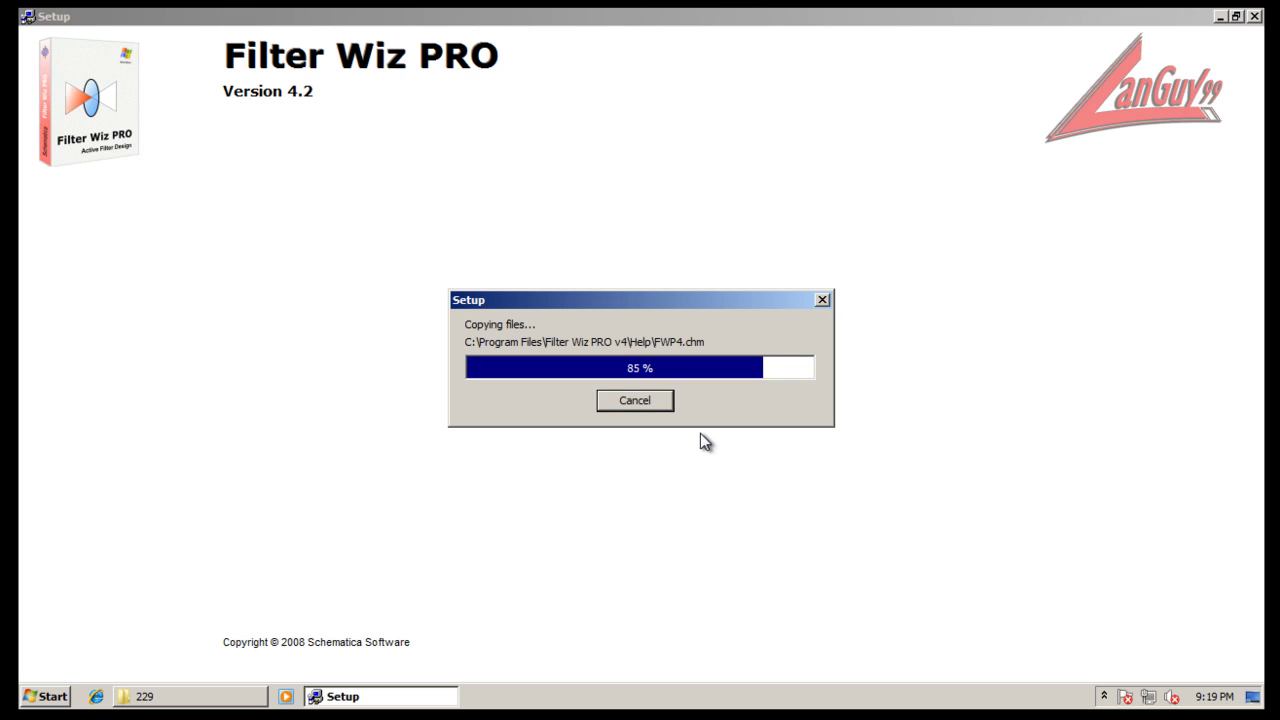
Bring up Coranti's tray options, and finish the Filter Wiz PRO setup without launching the program
click(1104, 696)
right_click(1092, 622)
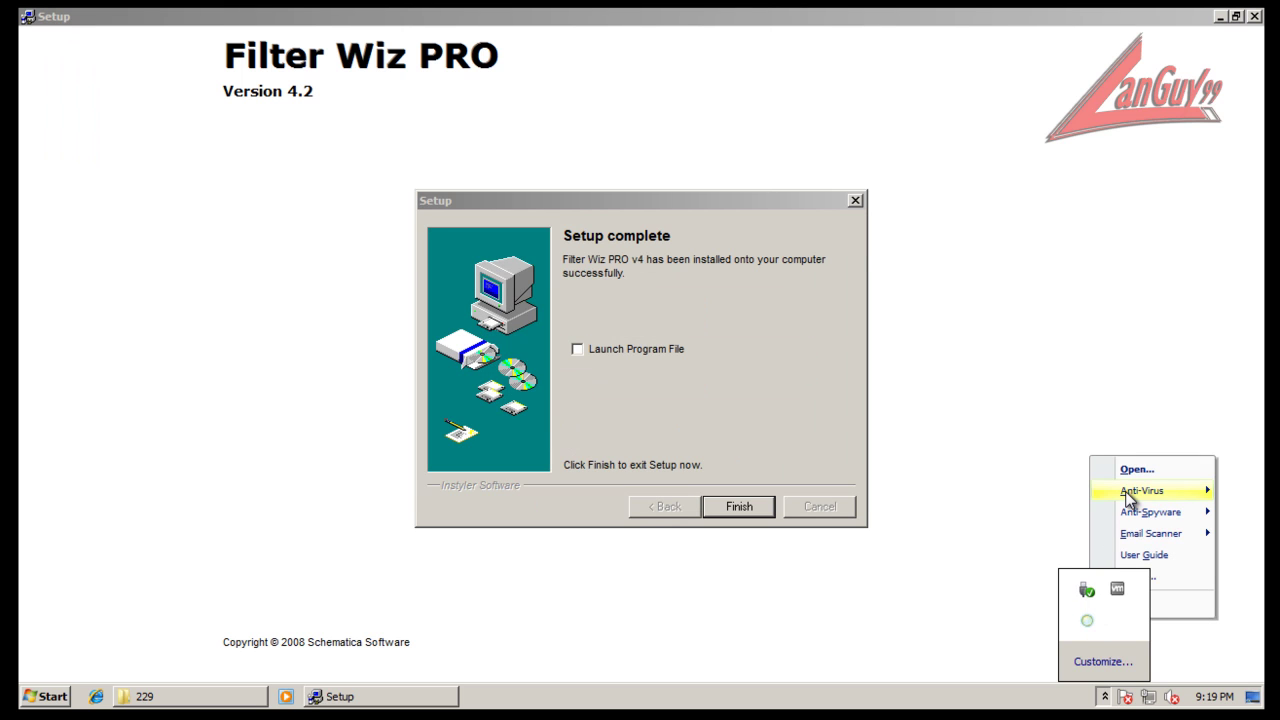
mouse_move(1131, 492)
click(709, 381)
click(738, 506)
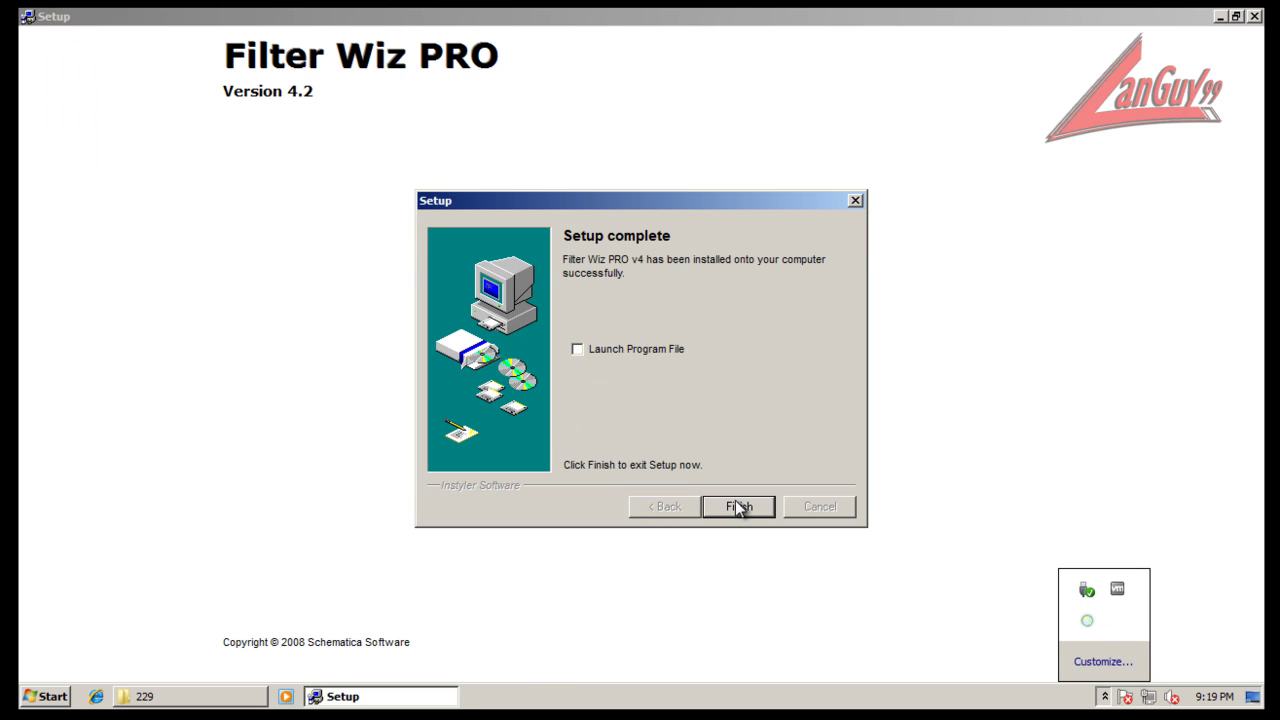
Run sample 056 from the 229 folder and allow it to make changes to the computer
click(470, 275)
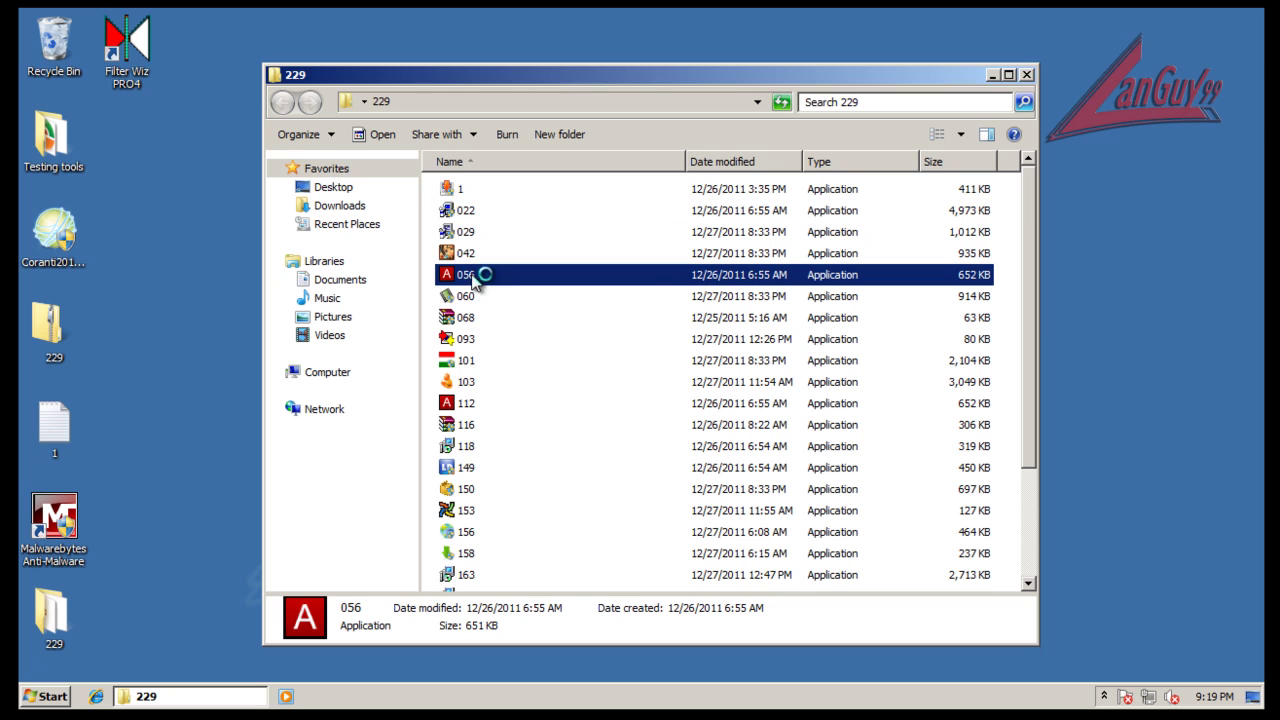
key(Return)
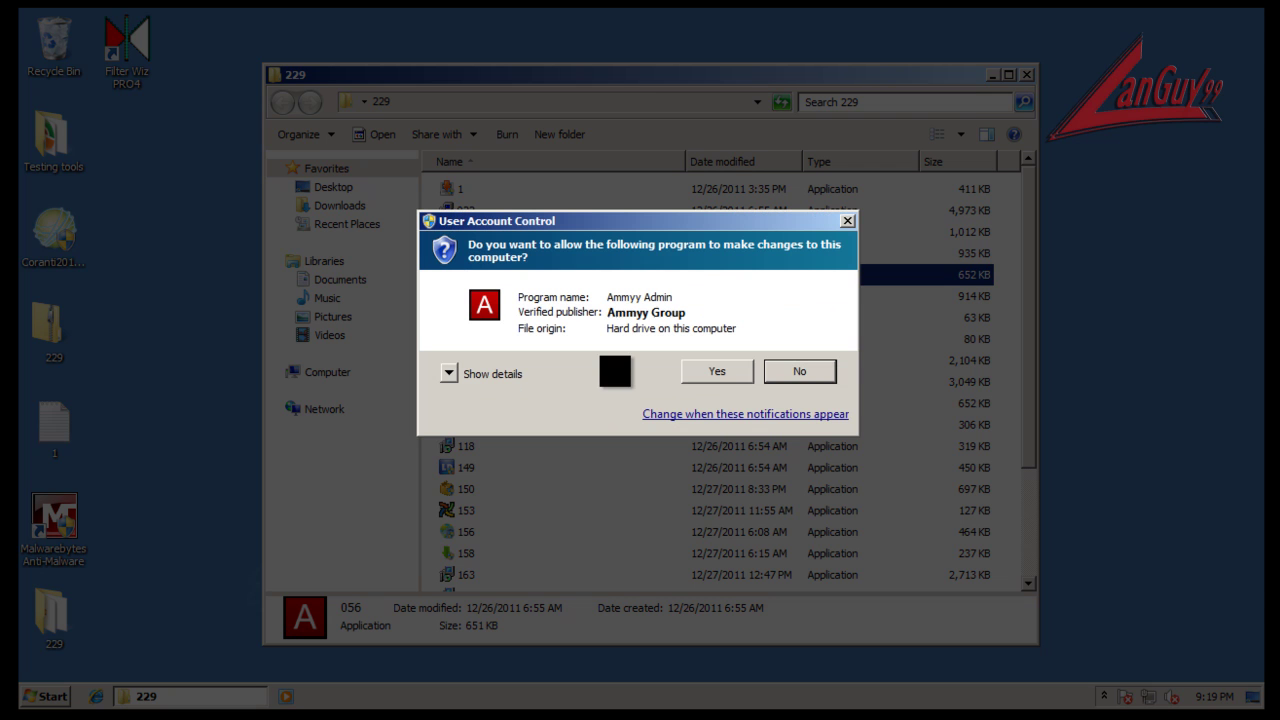
click(721, 379)
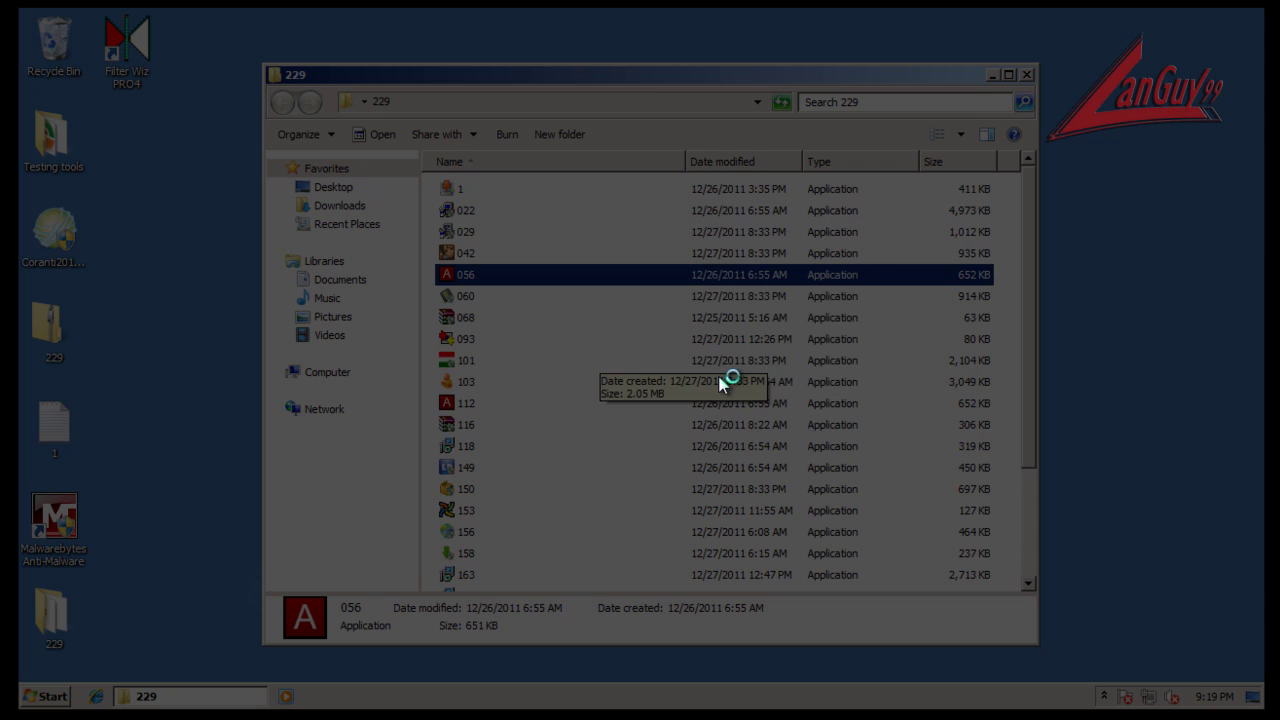
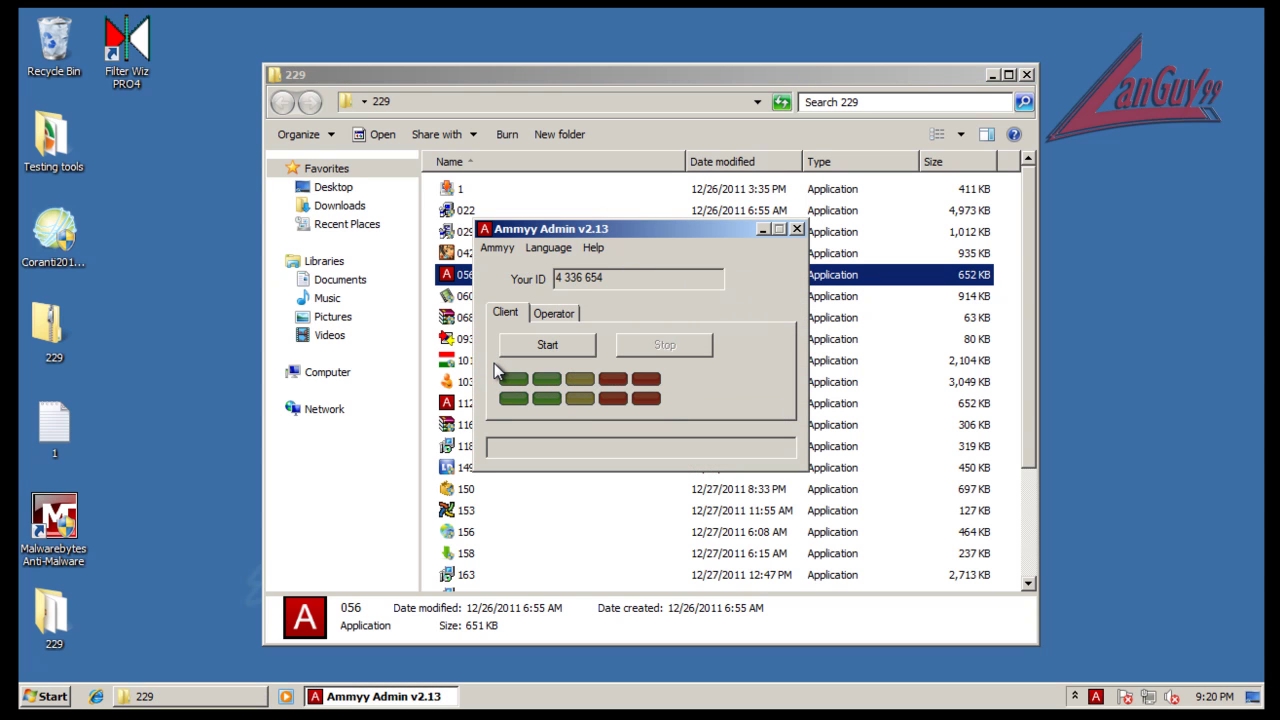
Start and stop the Ammyy Admin client connection, and close the program
click(577, 352)
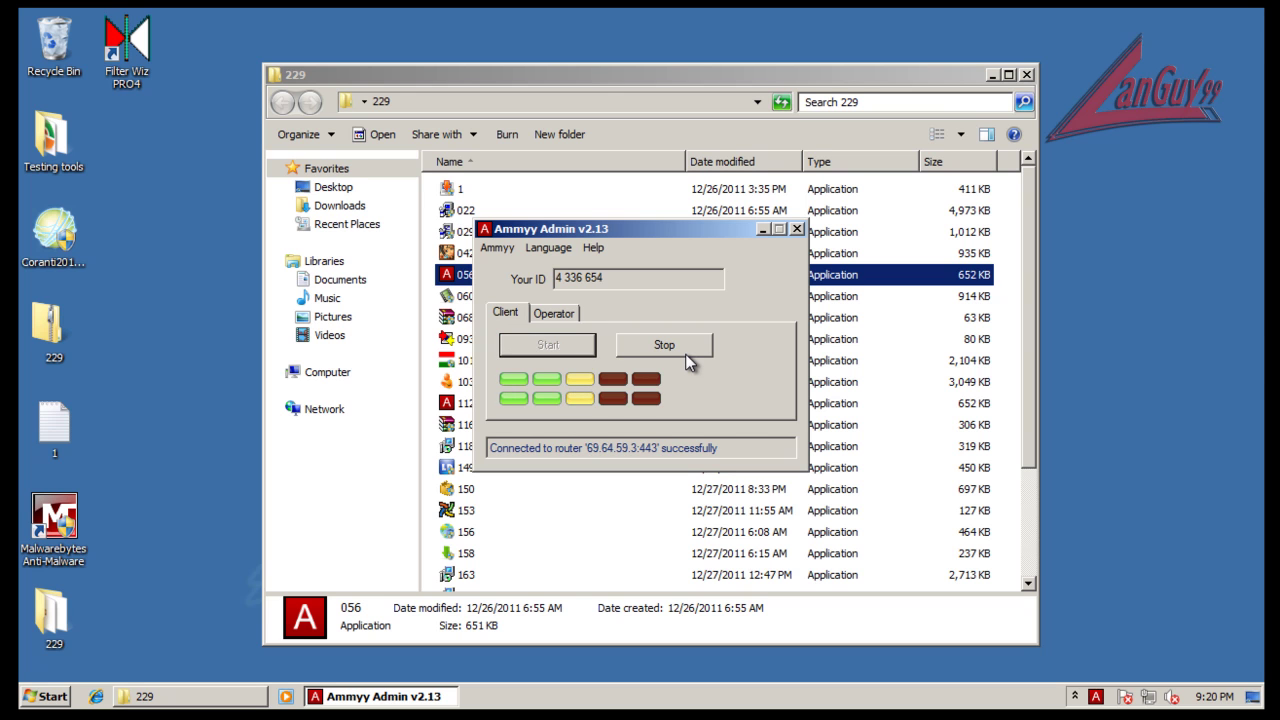
click(687, 355)
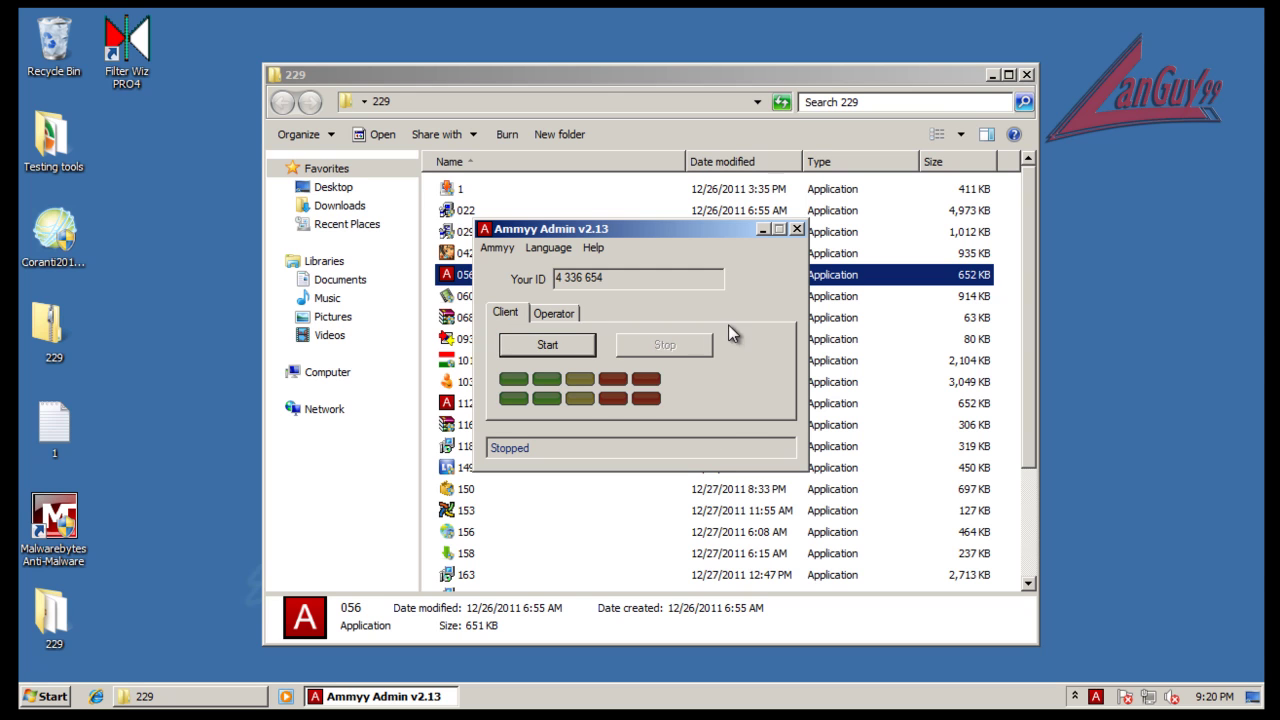
click(797, 230)
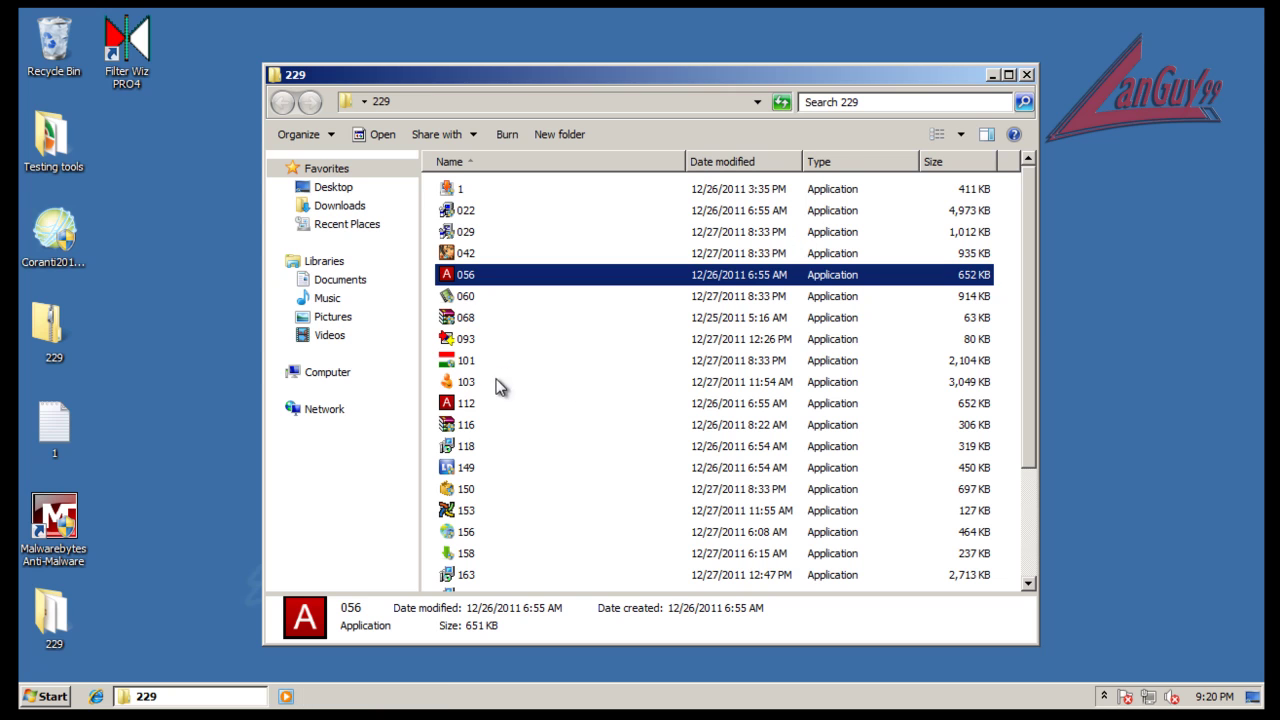
Run sample 101 with permission to make changes, and install the Call of Duty 2 Hungarian translation in the default folder
double_click(477, 360)
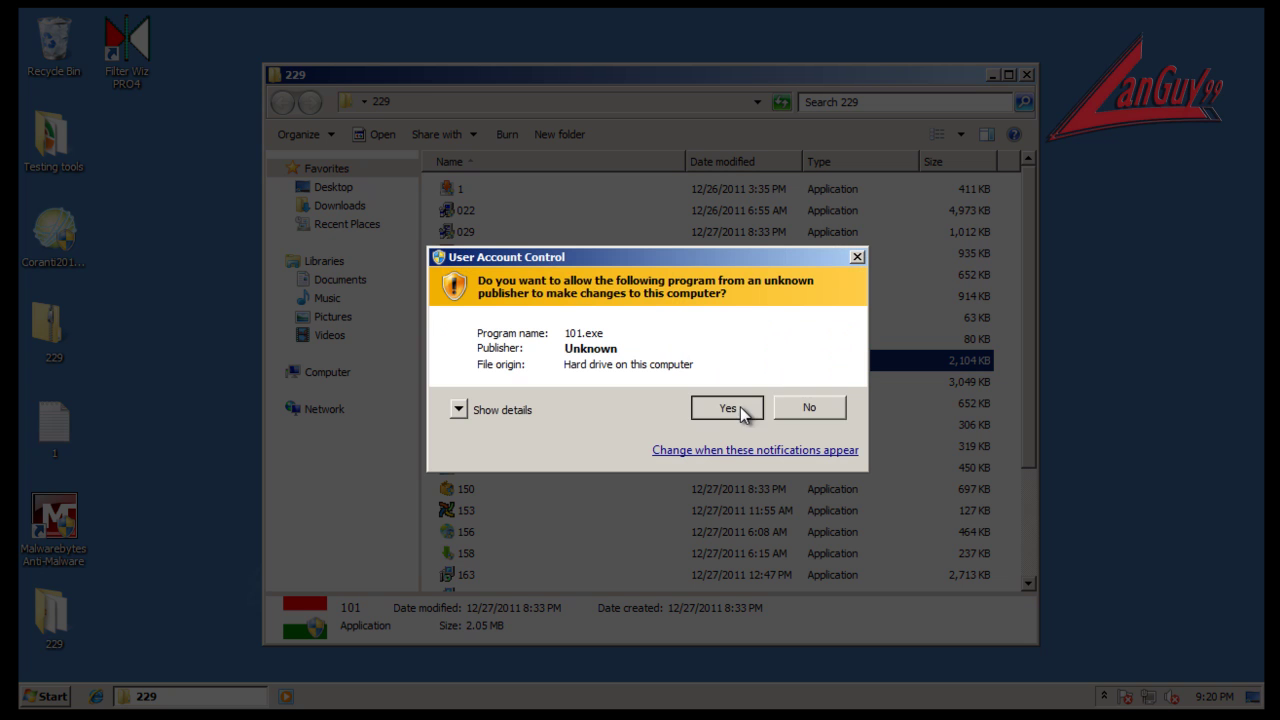
click(740, 405)
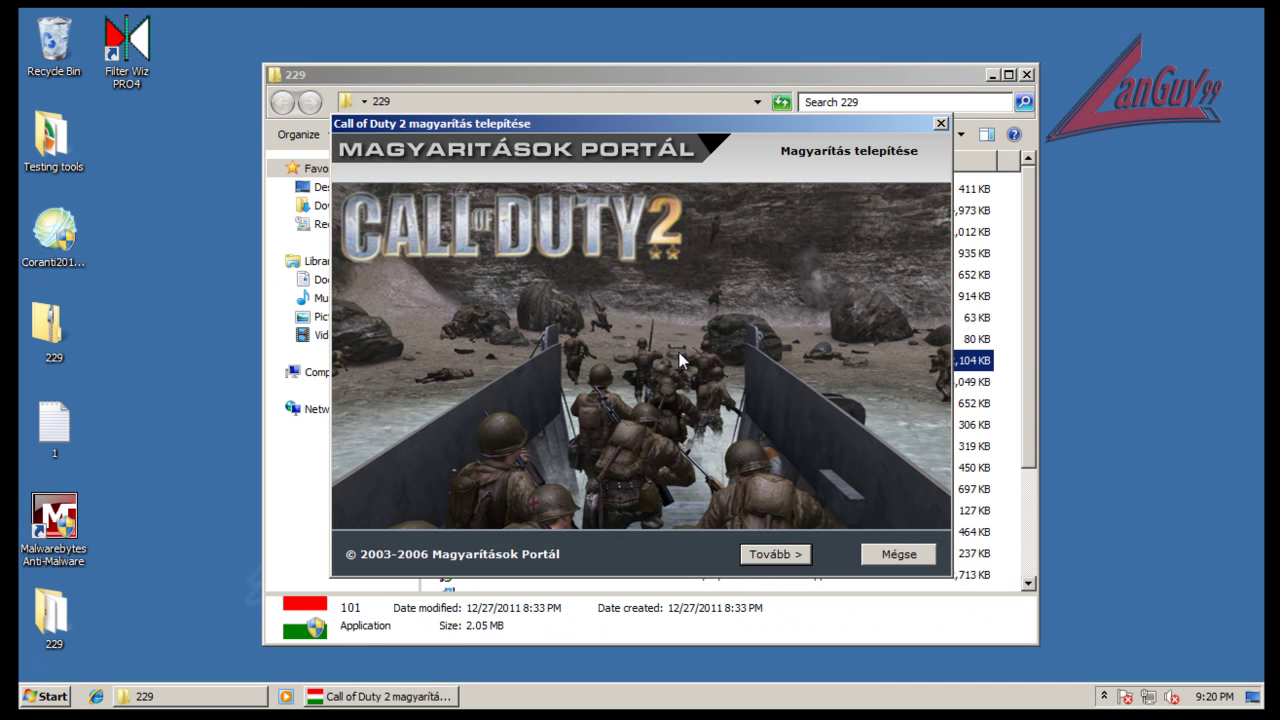
click(772, 553)
click(534, 484)
click(776, 554)
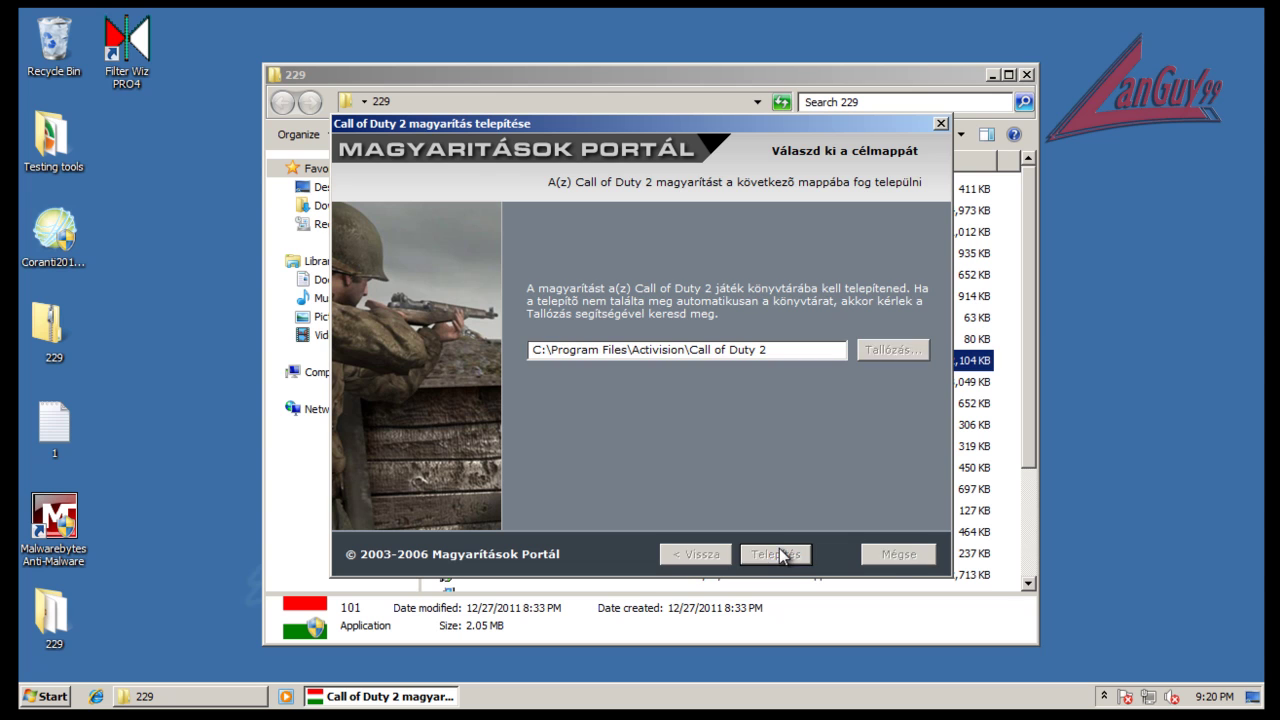
click(779, 553)
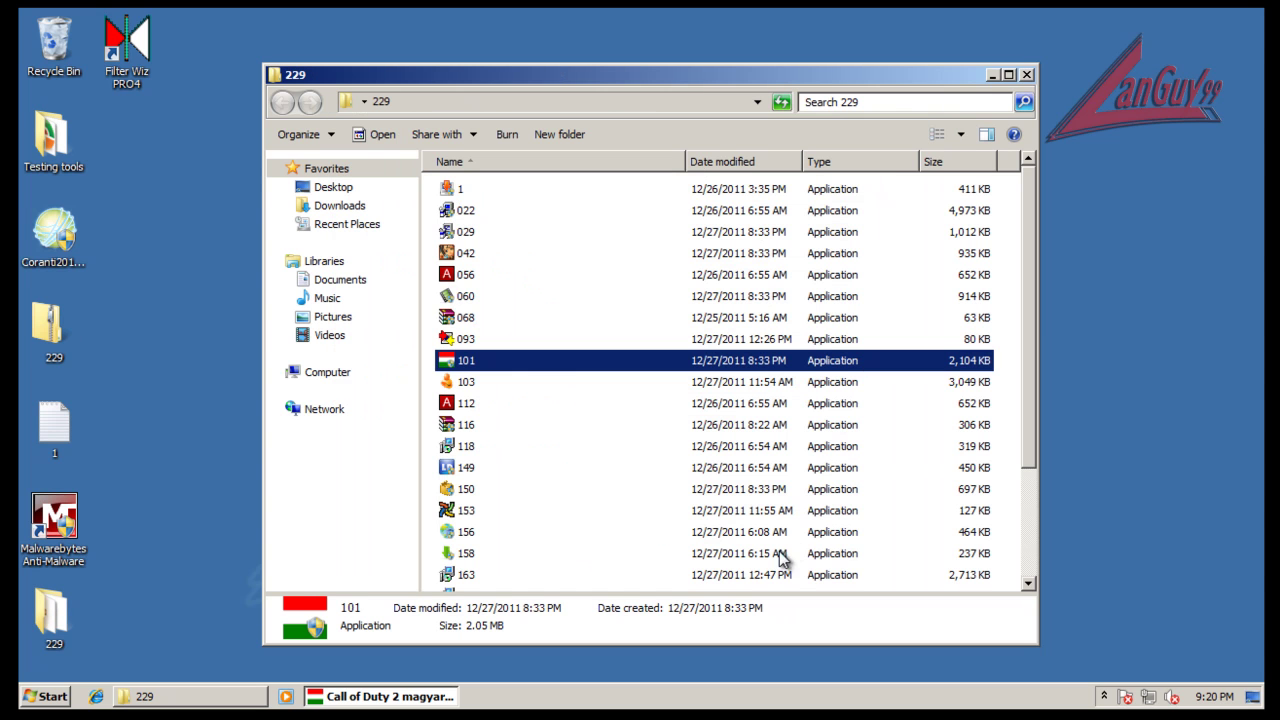
Run samples 153 and 207, install prex 1.0.0 from 207 with the default settings, and dismiss the compatibility assistant for 101.exe
double_click(455, 512)
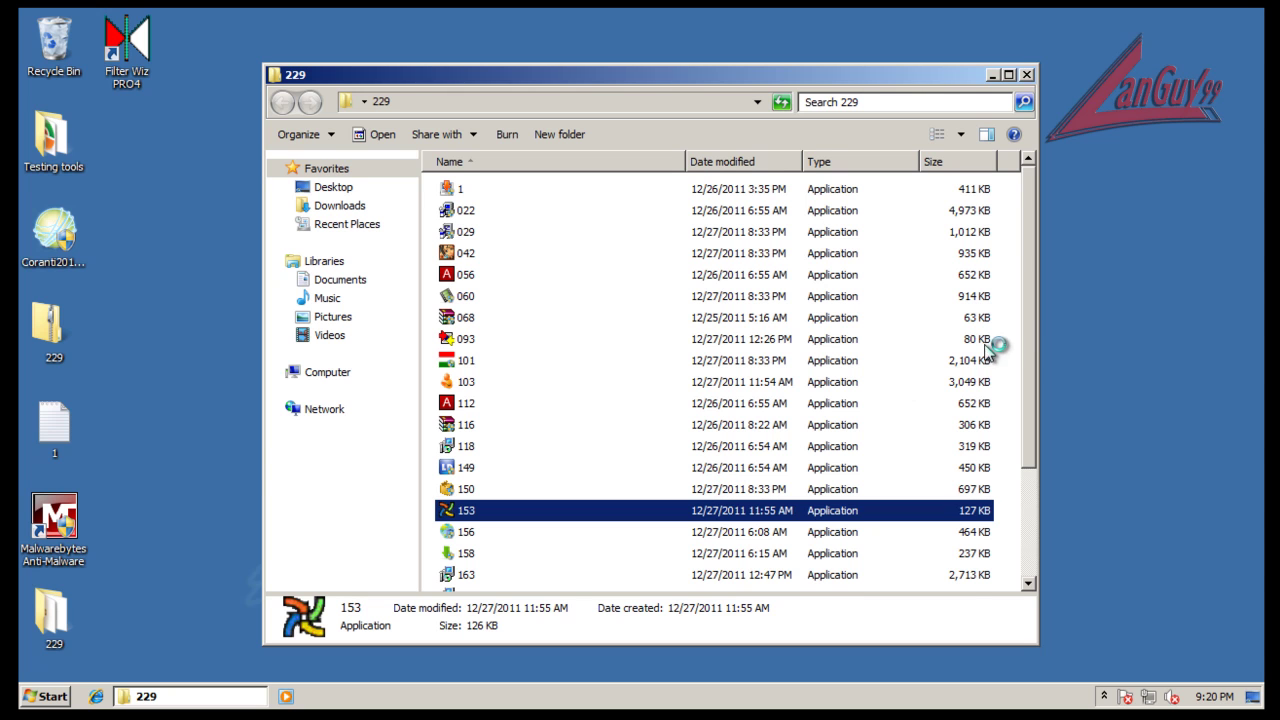
drag(1030, 344, 1055, 441)
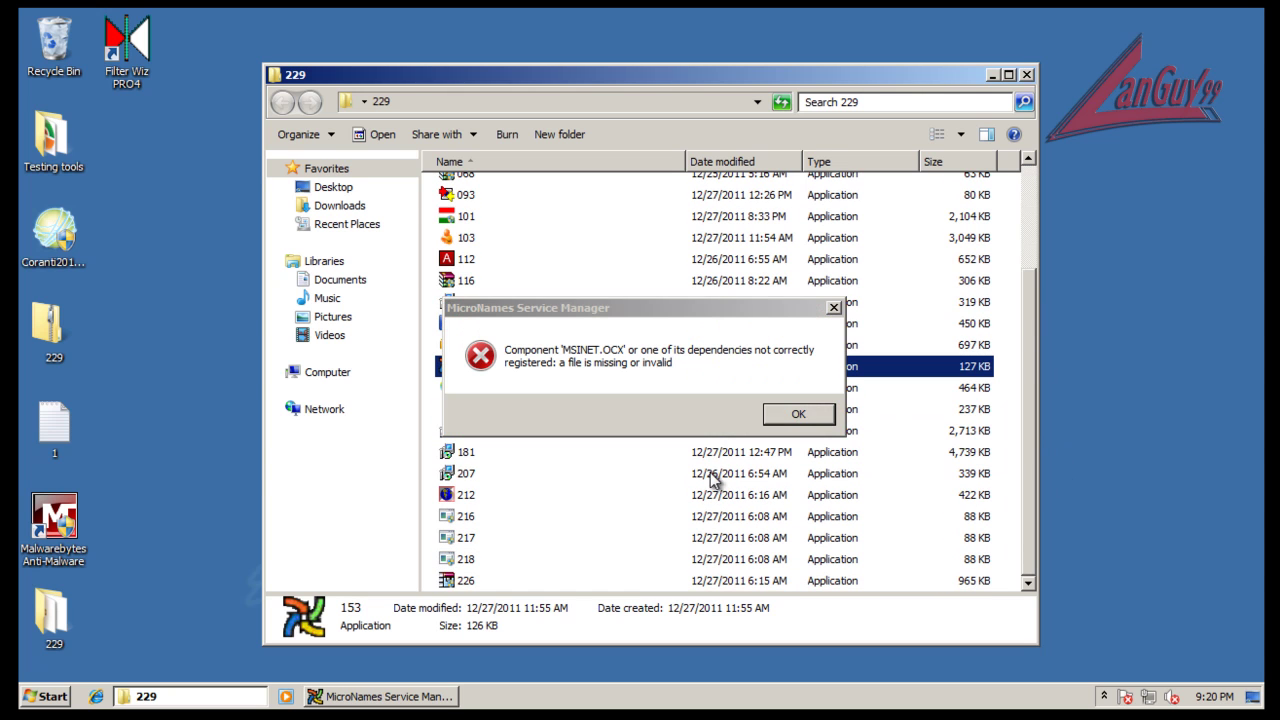
double_click(466, 476)
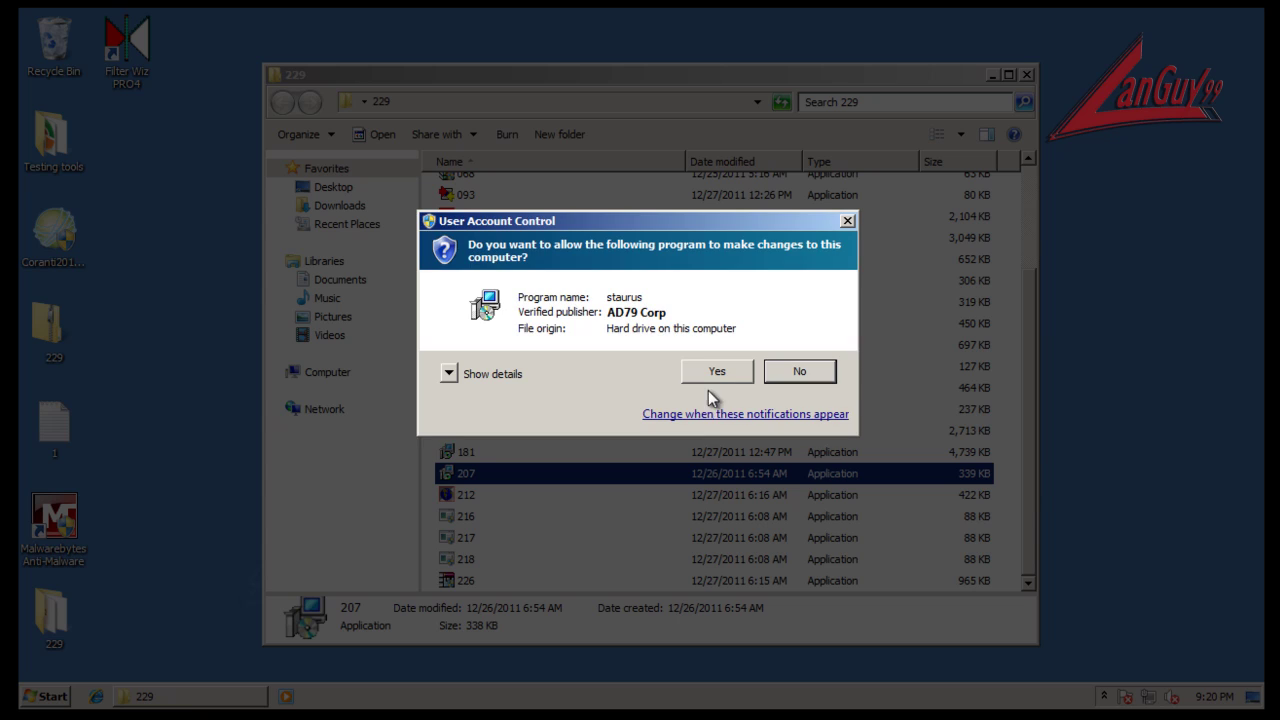
click(717, 371)
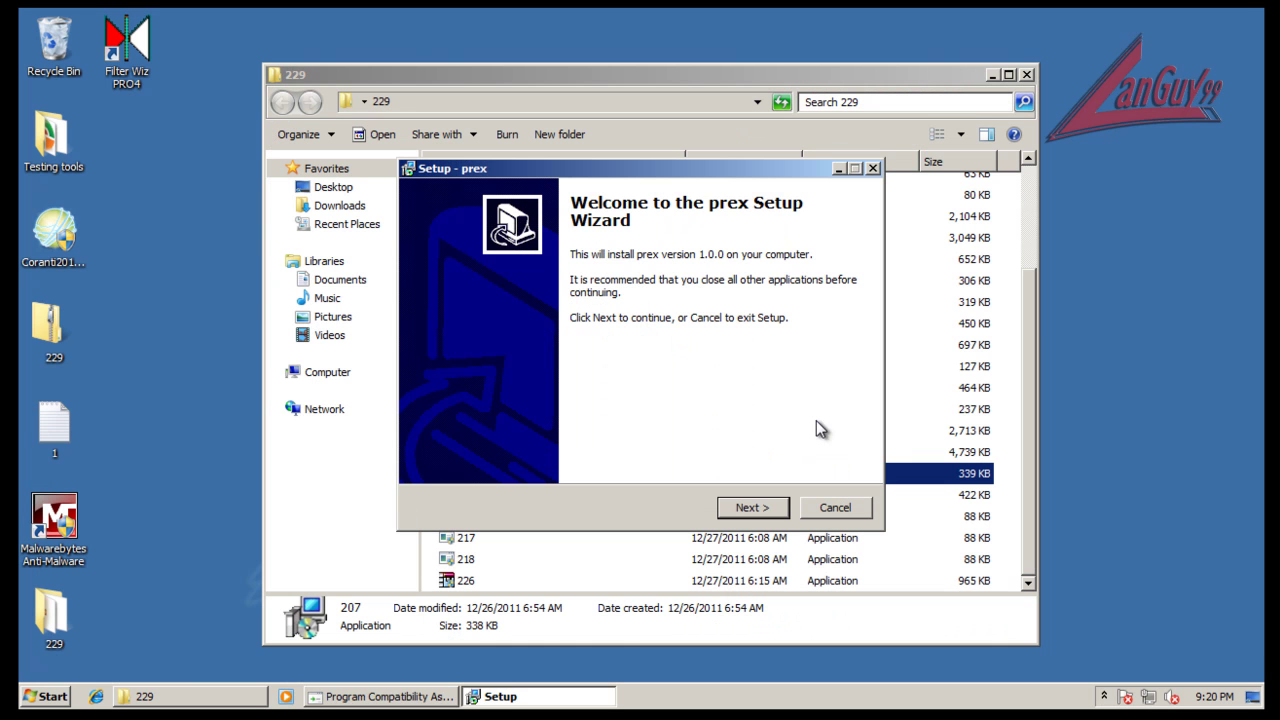
click(755, 508)
click(768, 510)
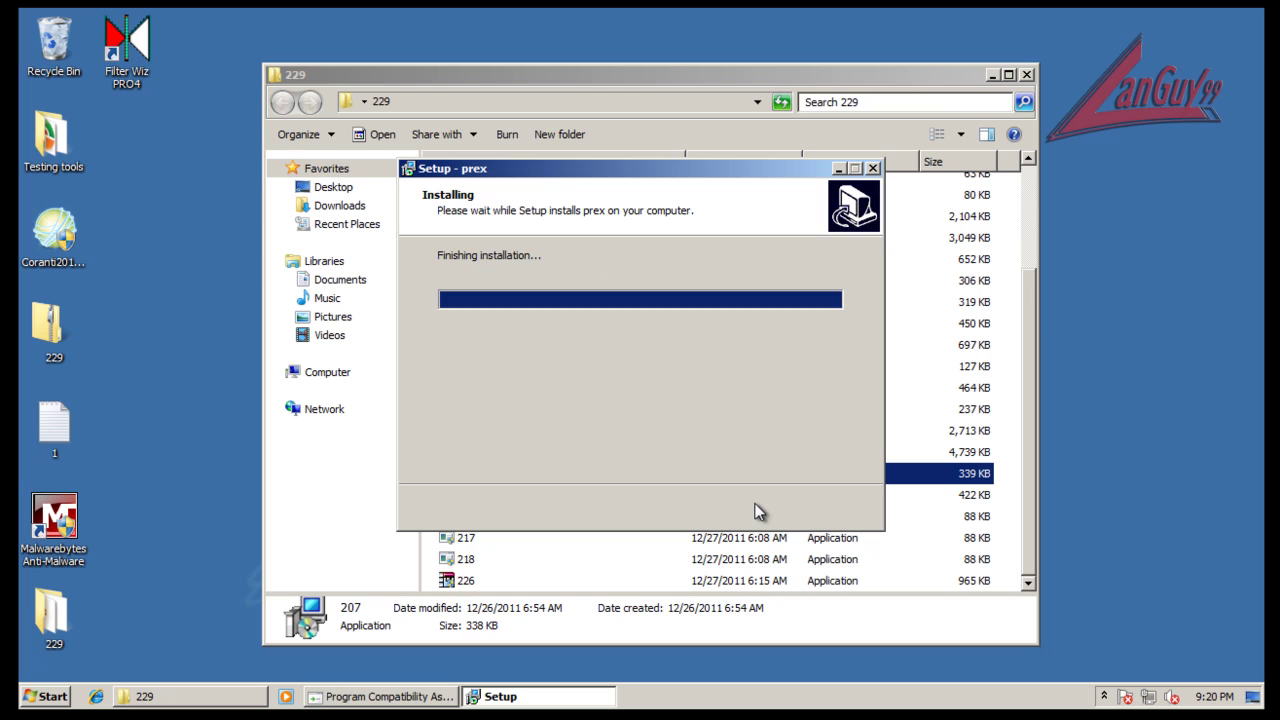
click(768, 508)
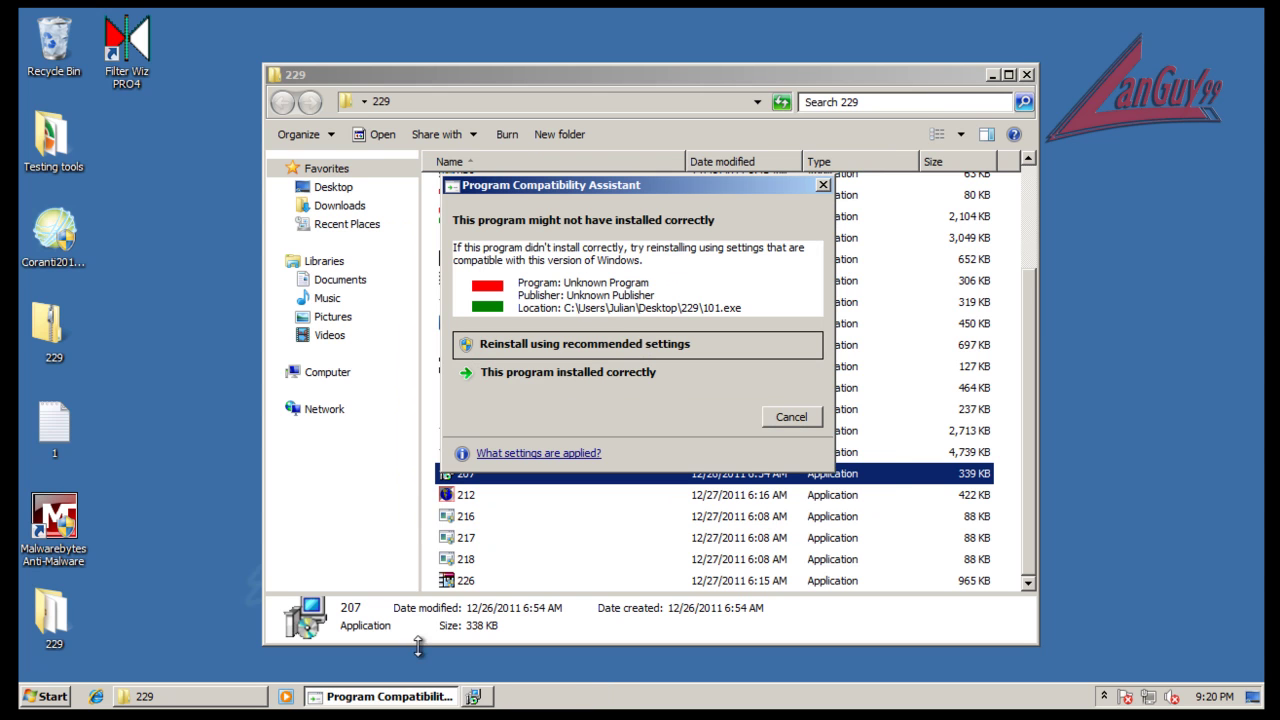
click(790, 417)
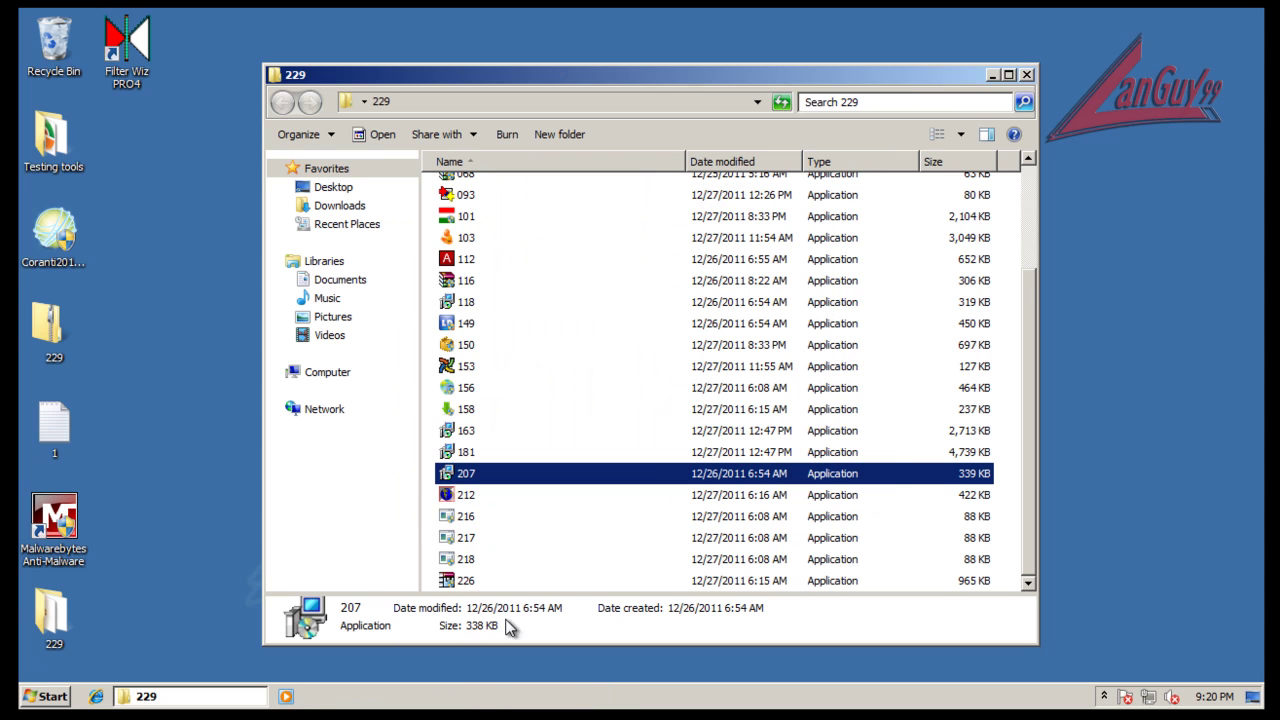
Run sample 218 with permission to make changes, and close the 229 folder window
double_click(465, 560)
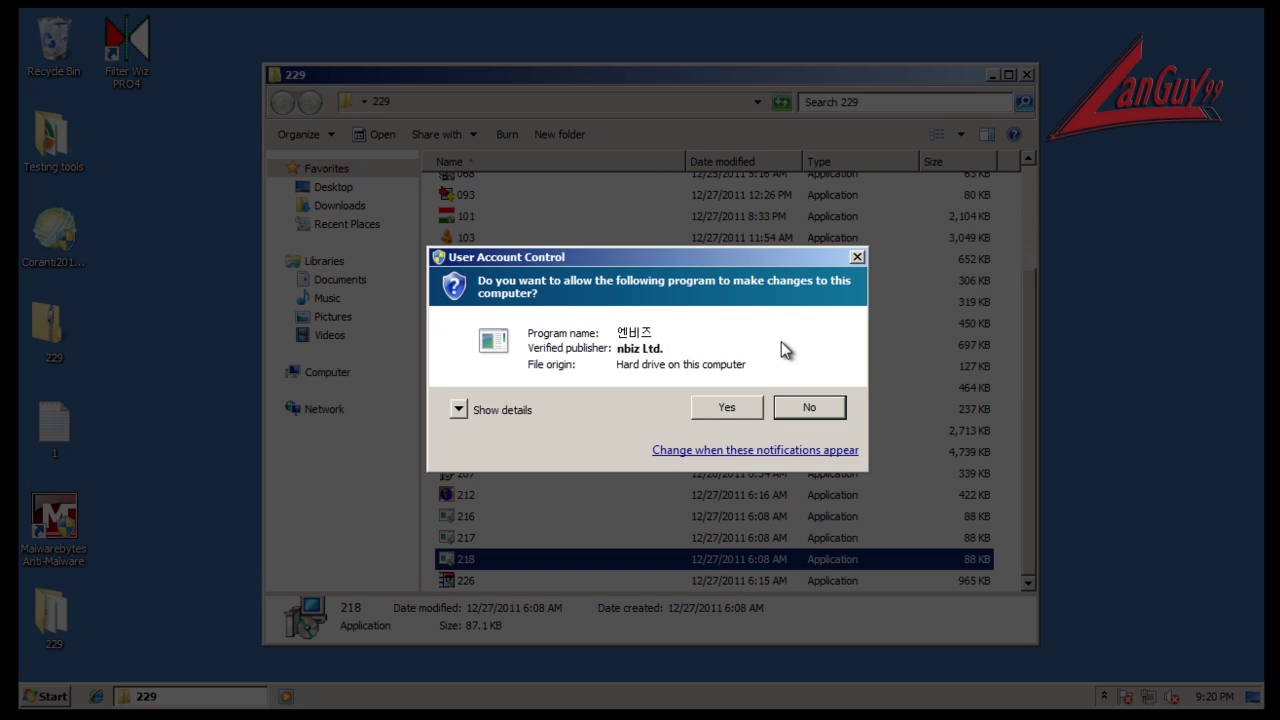
click(725, 408)
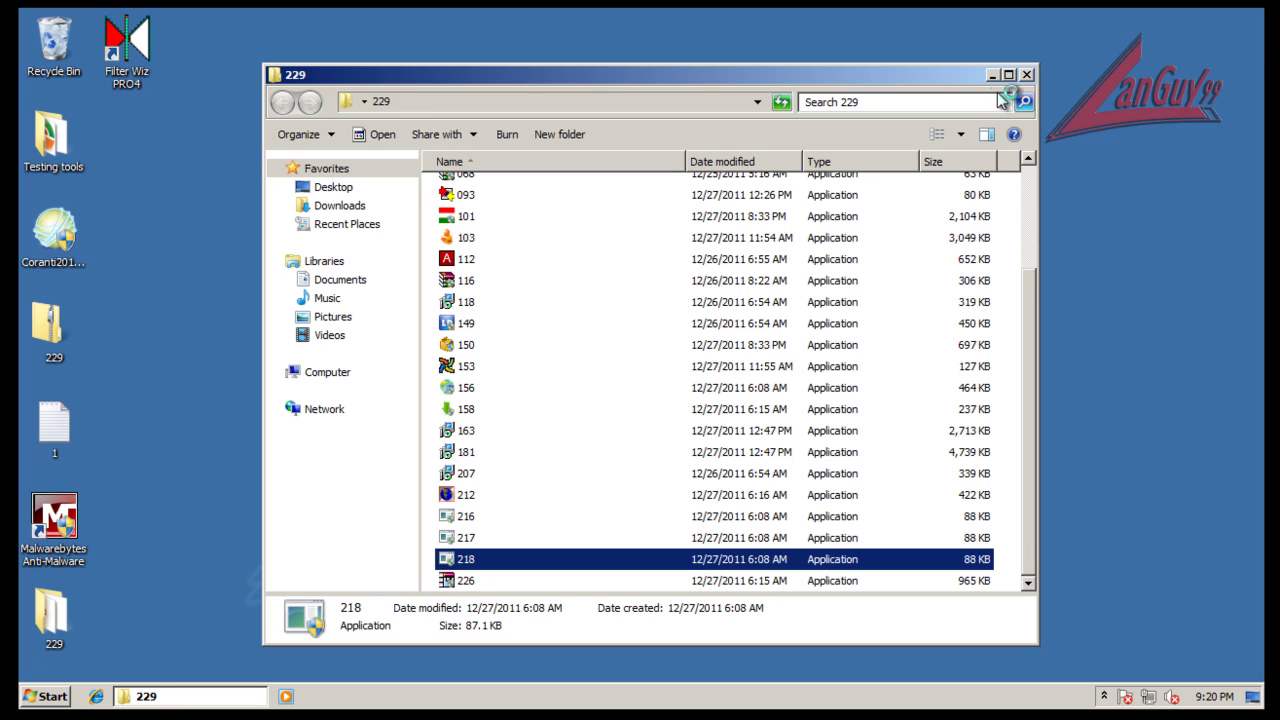
click(1027, 76)
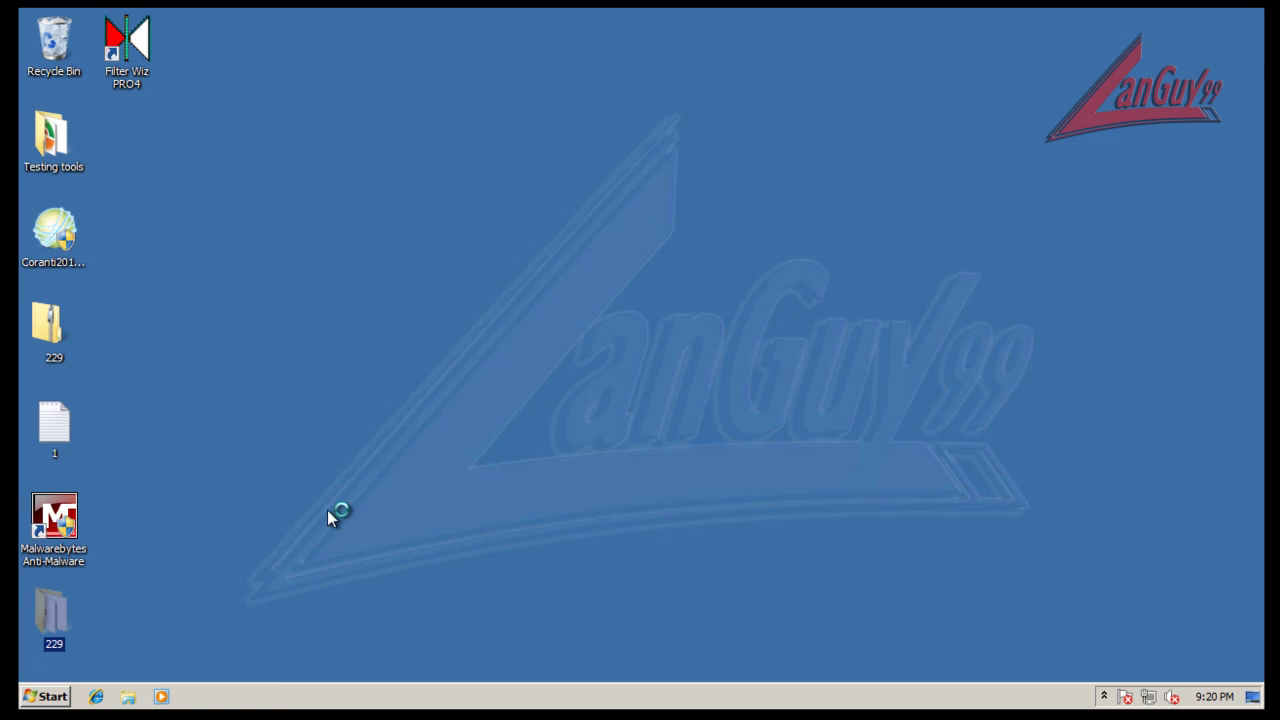
Choose to delete the detected TOPGUIDE.EXE and ADC.DLL files in Coranti's infection alerts
click(1105, 697)
click(845, 611)
click(868, 589)
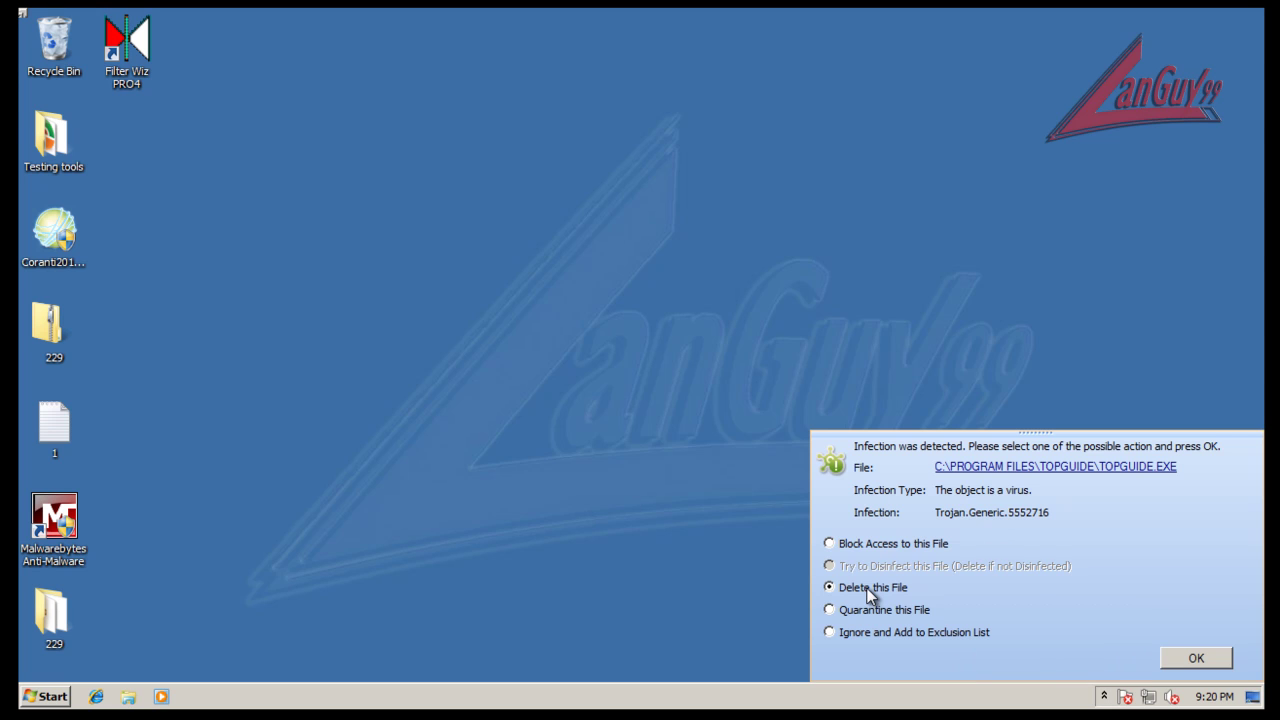
click(1188, 665)
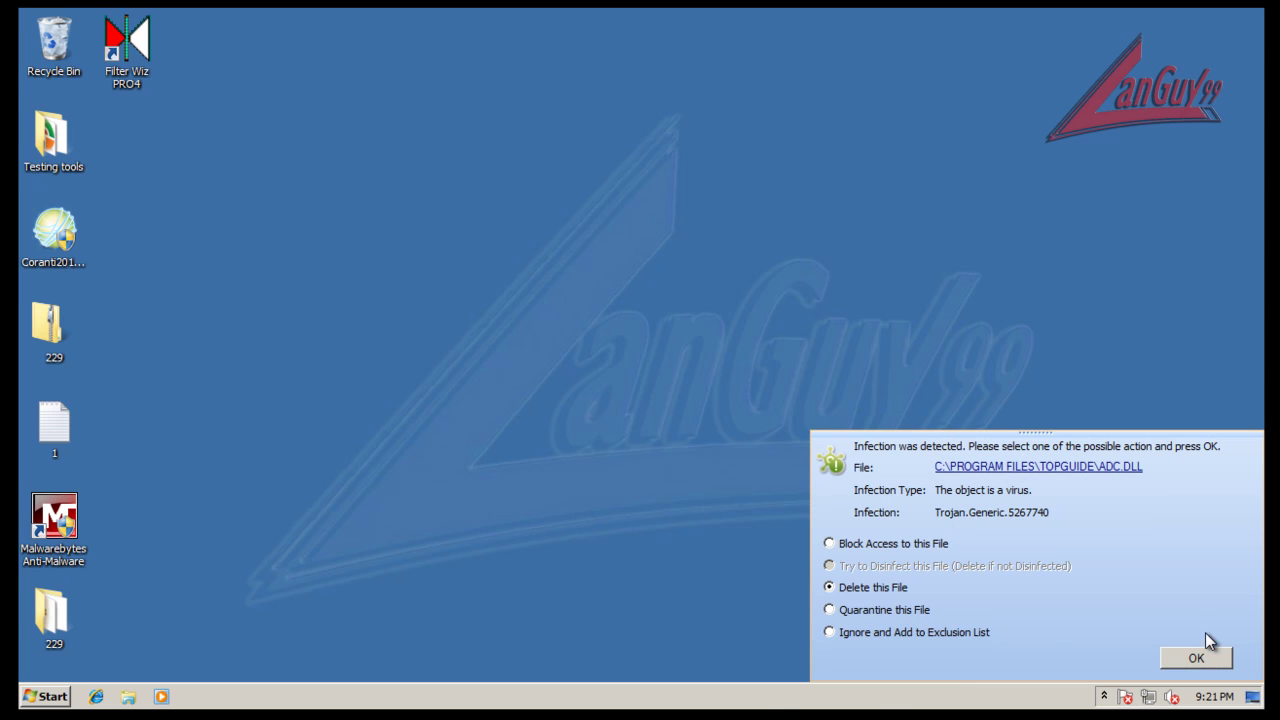
click(1206, 659)
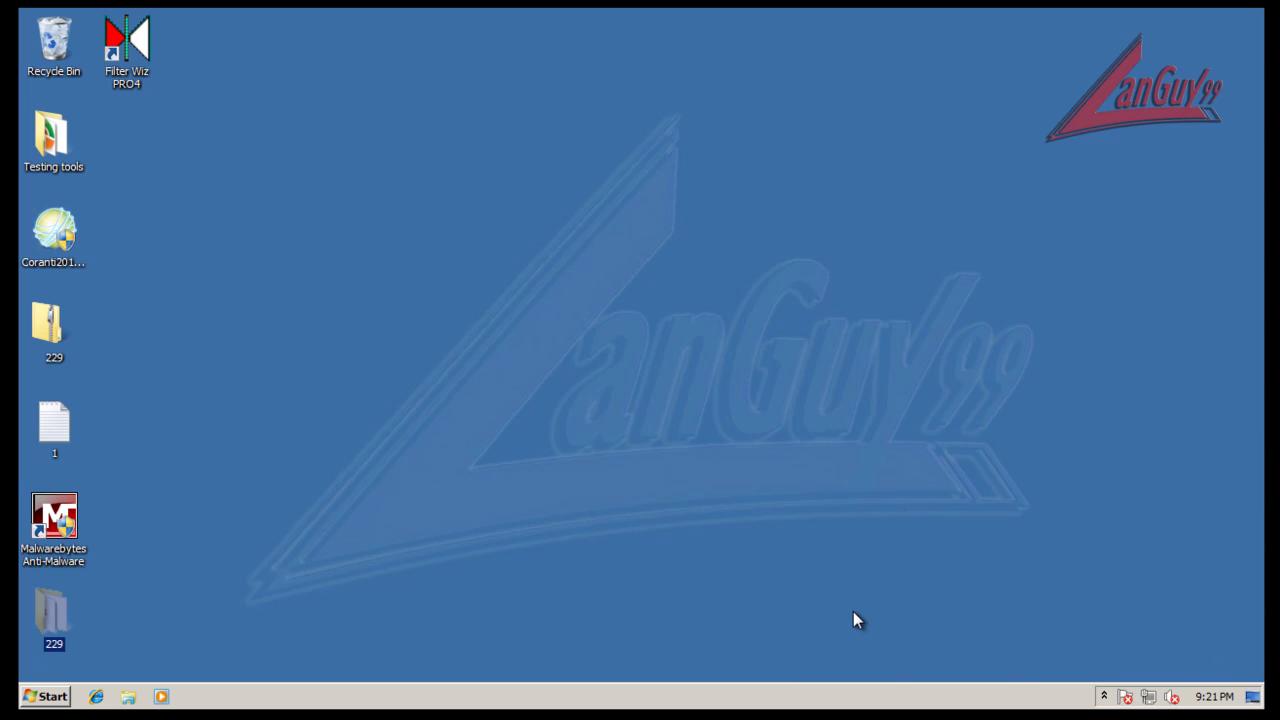
Delete the extracted 229 folder from the desktop and empty the Recycle Bin
right_click(57, 614)
click(183, 560)
click(697, 428)
right_click(44, 27)
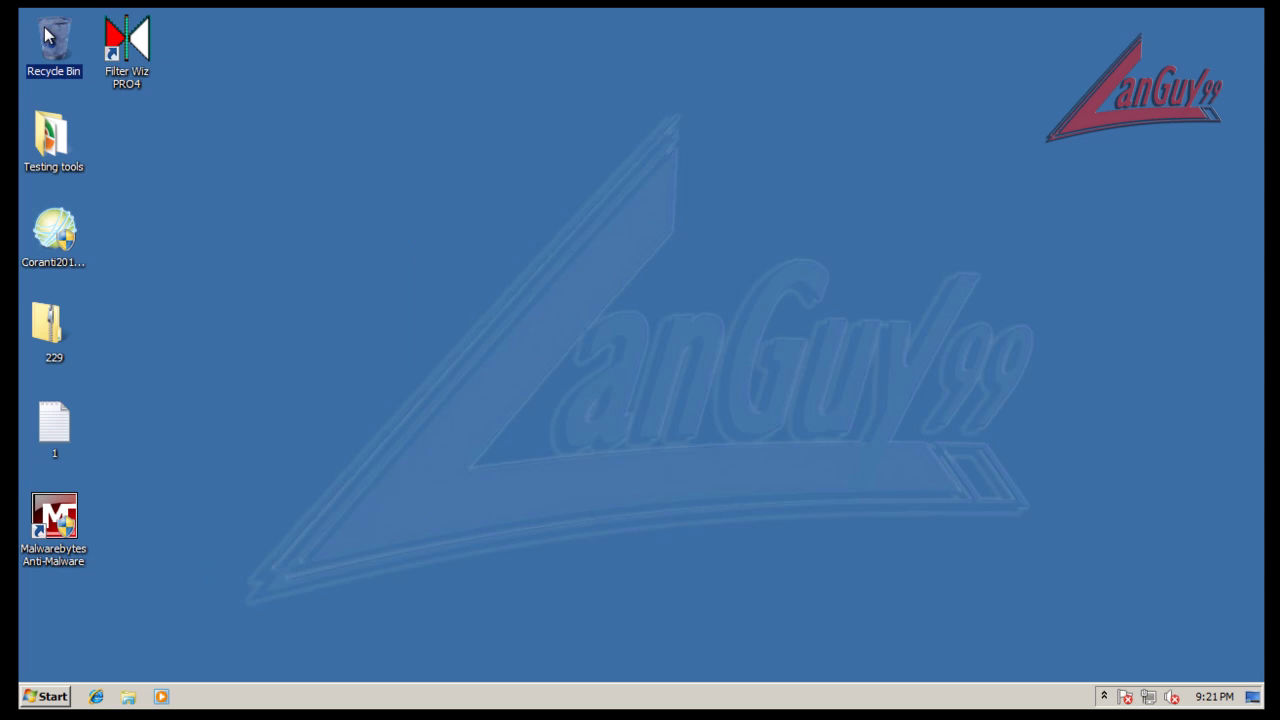
click(105, 55)
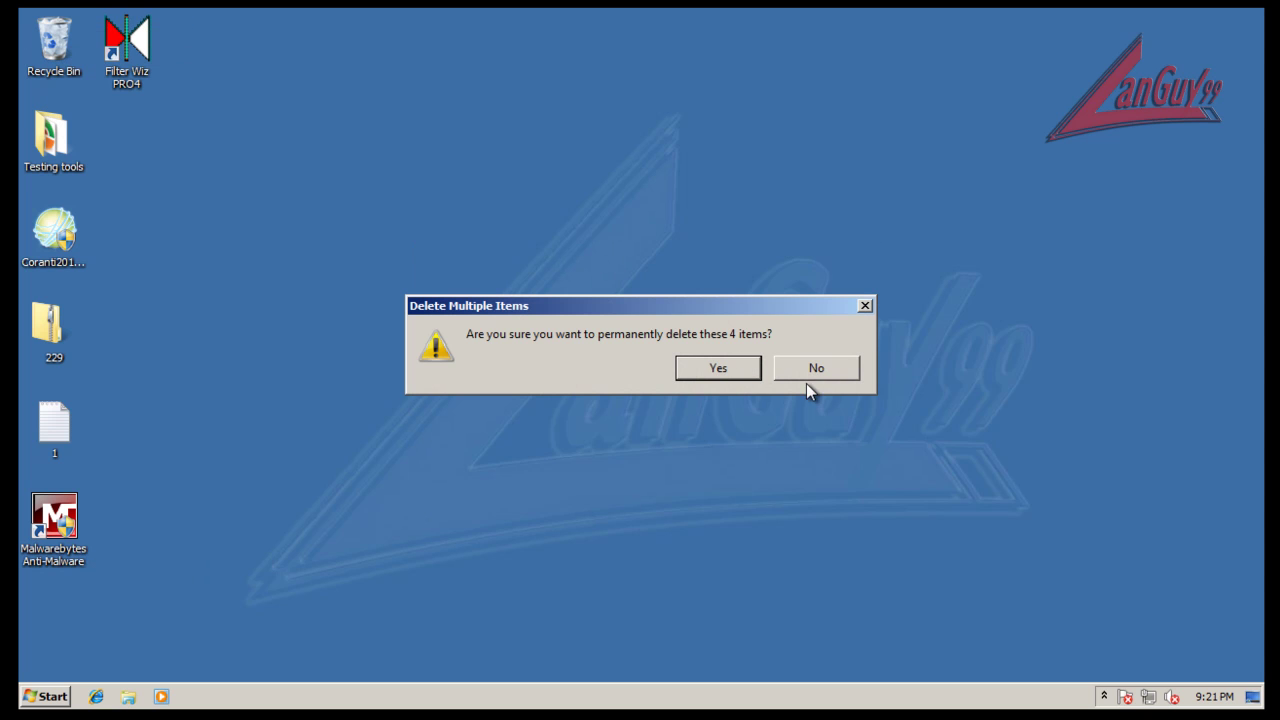
click(737, 372)
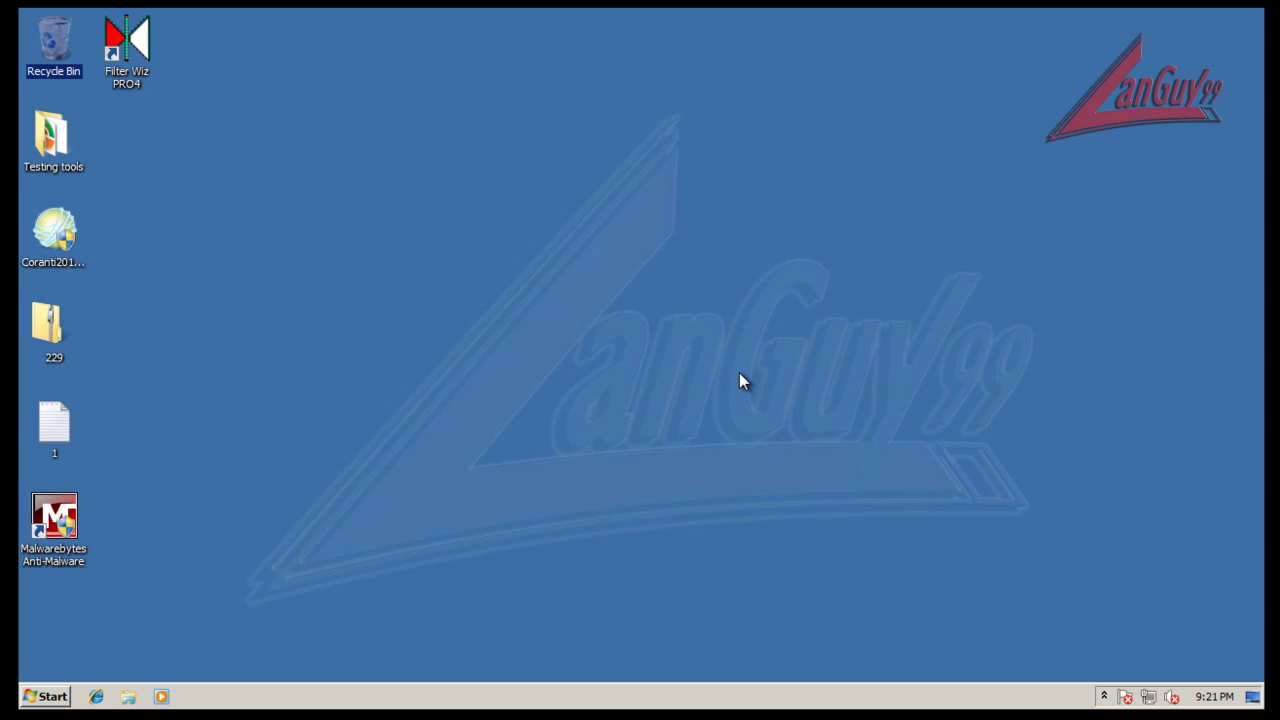
Start a full computer scan in Coranti 2012, and keep both scan progress dialogs from closing automatically on completion
click(1104, 696)
double_click(1084, 621)
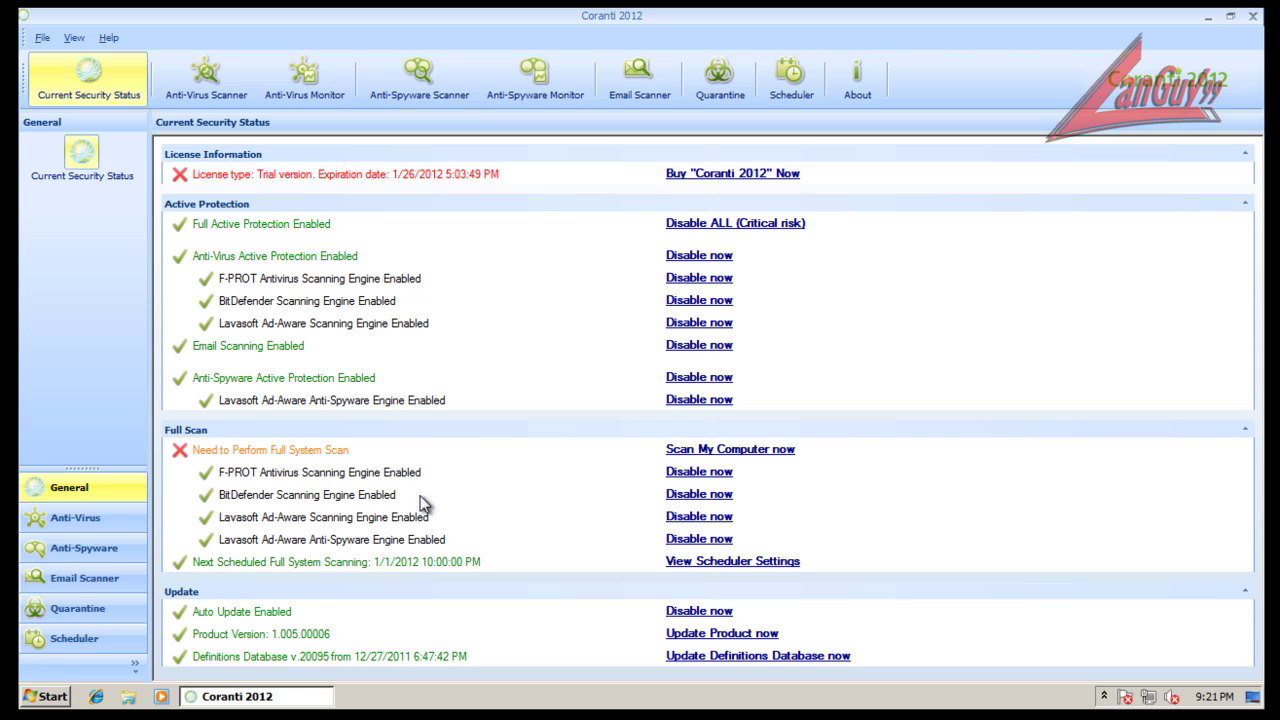
click(773, 450)
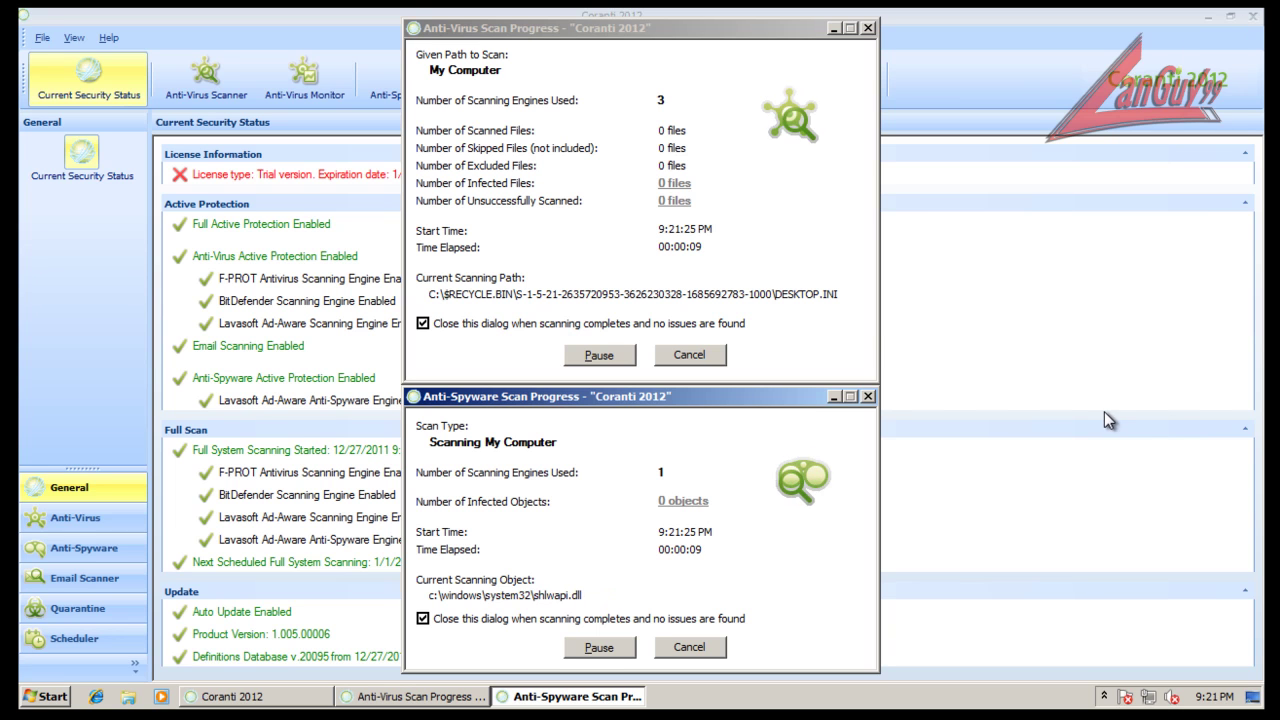
click(422, 323)
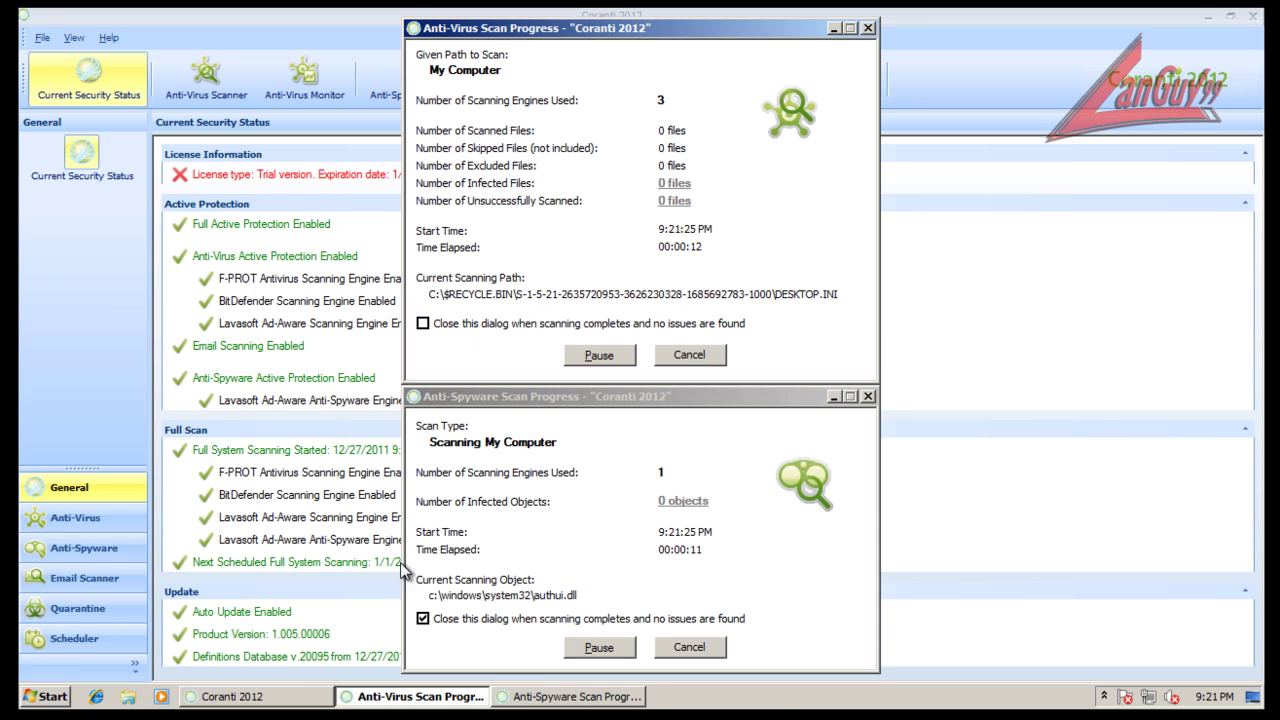
click(422, 618)
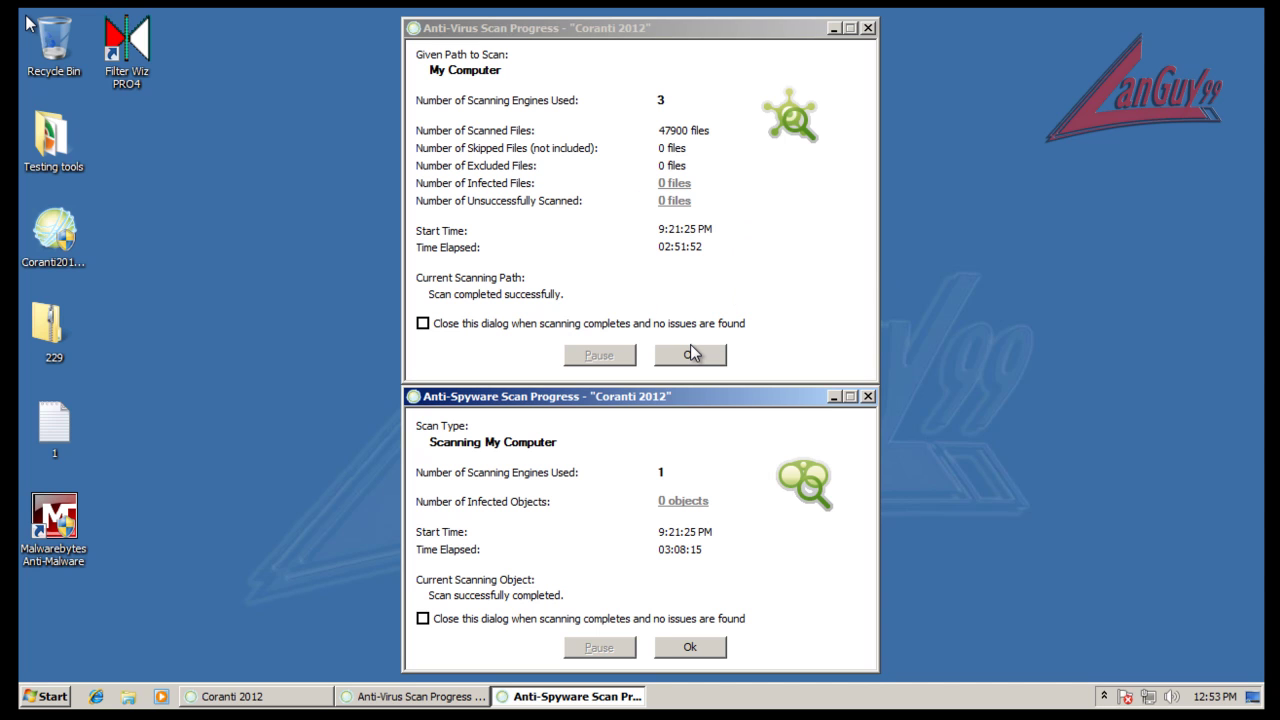
Close the completed anti-virus and anti-spyware scan dialogs, and send the definitions update to the background
click(718, 358)
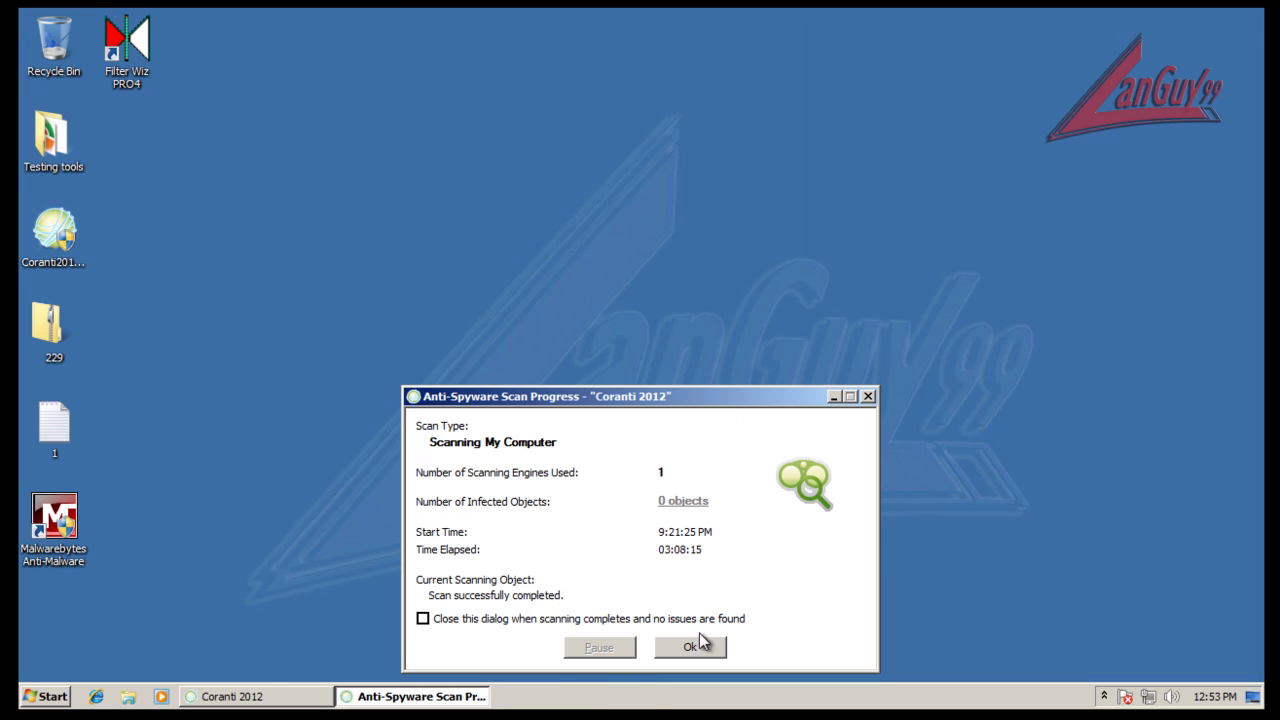
click(690, 645)
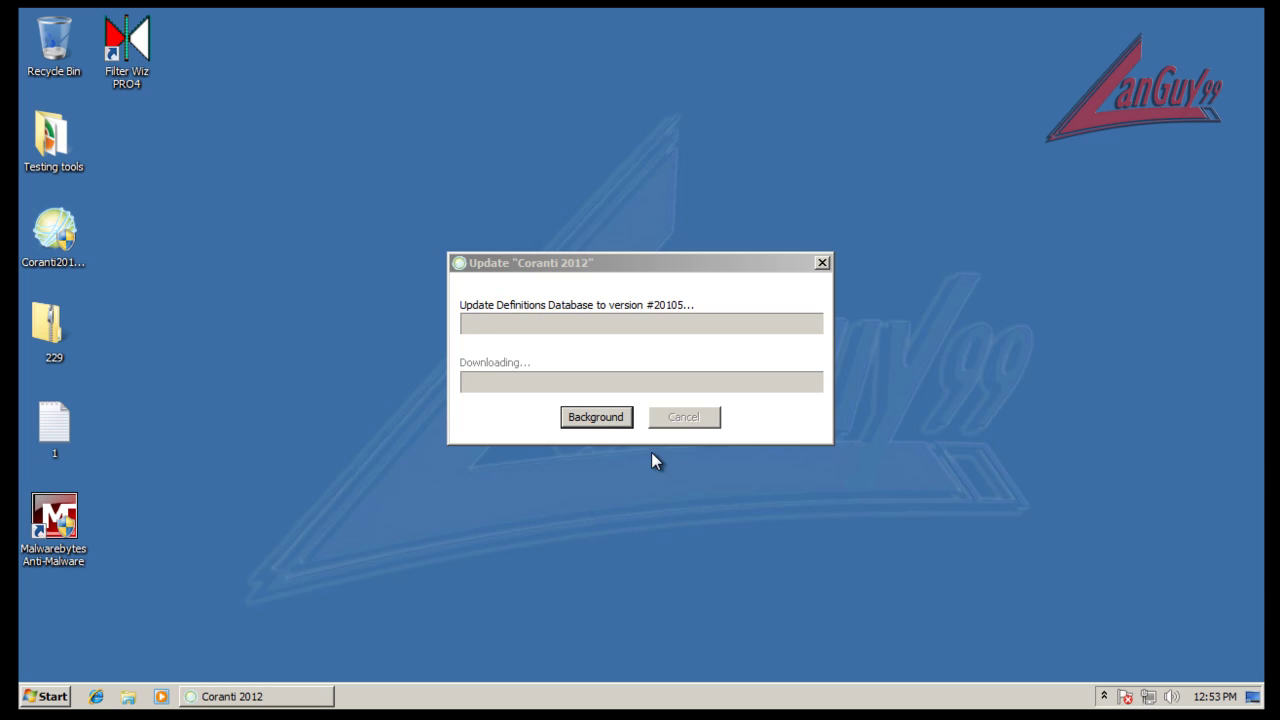
click(590, 418)
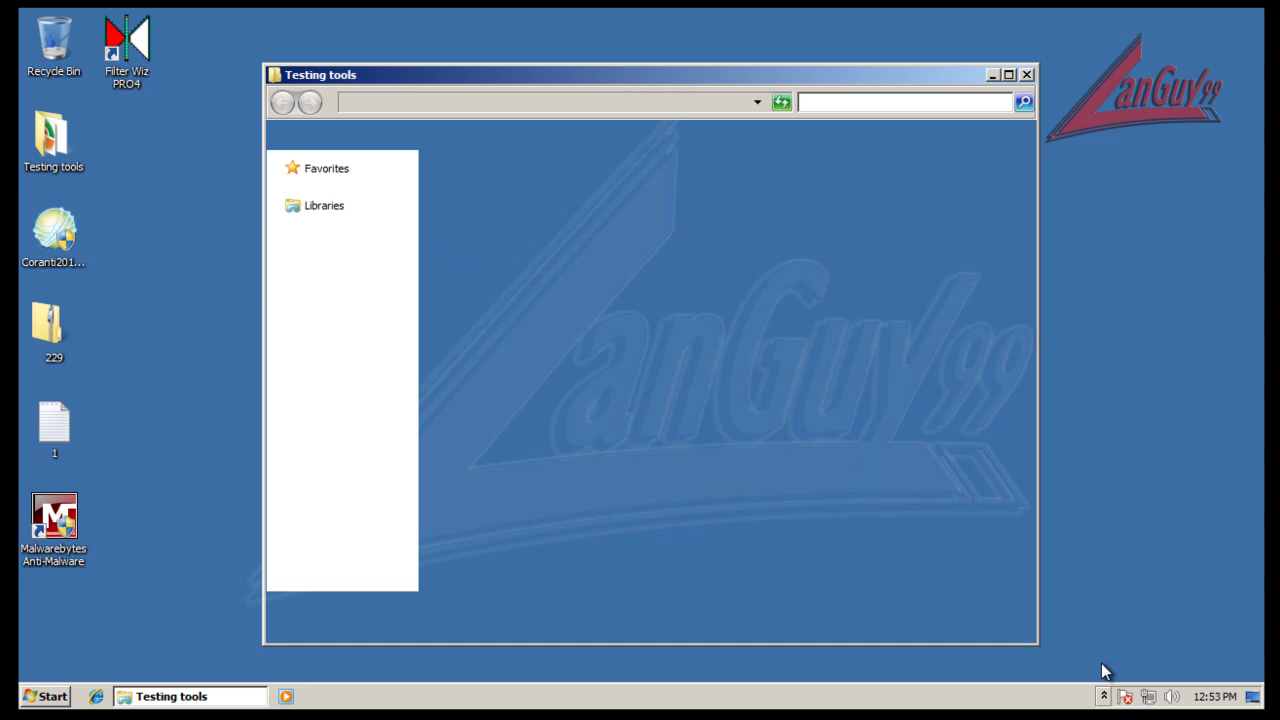
Choose an anti-virus command from Coranti's tray options, and show the hidden tray icons again
click(1104, 696)
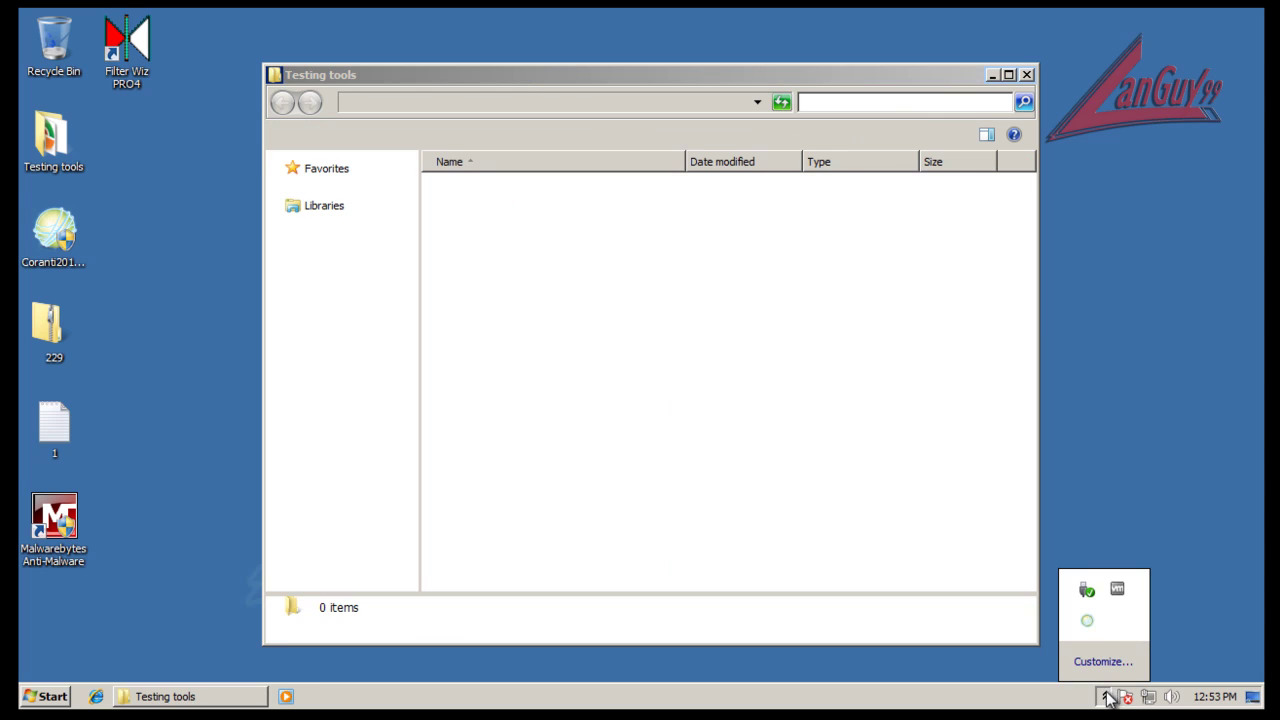
right_click(1092, 626)
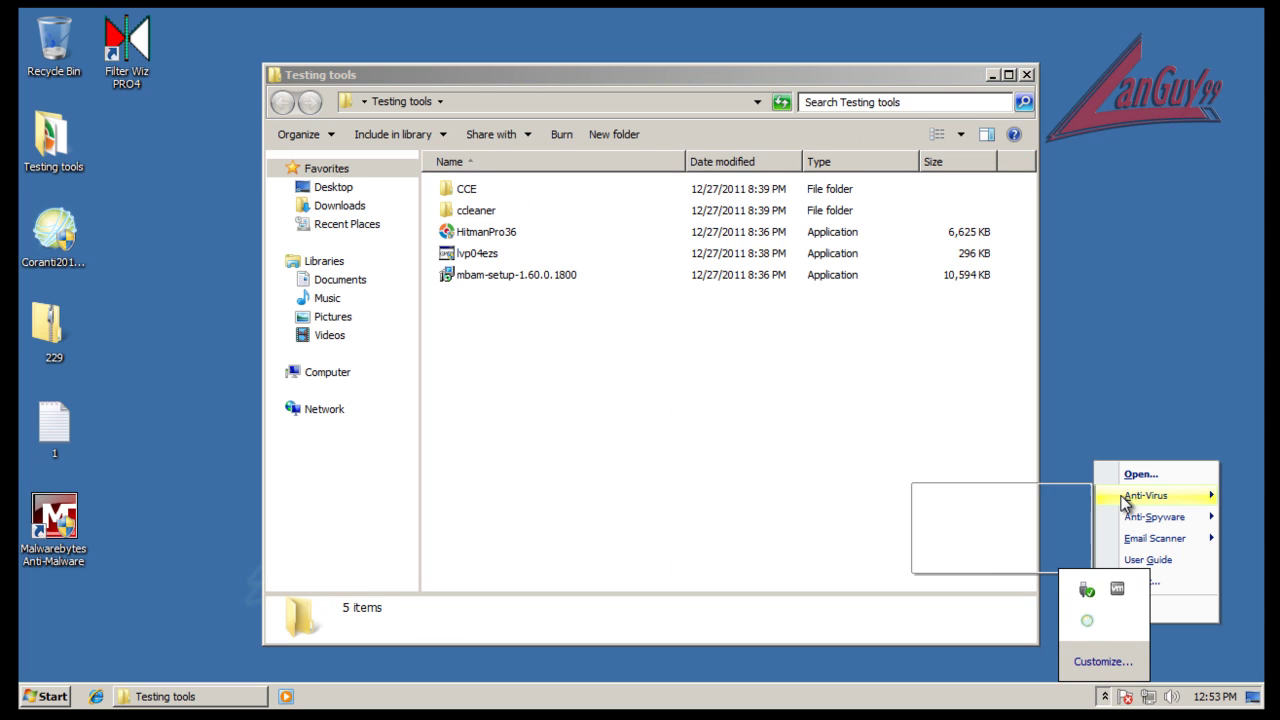
mouse_move(1125, 505)
click(1014, 498)
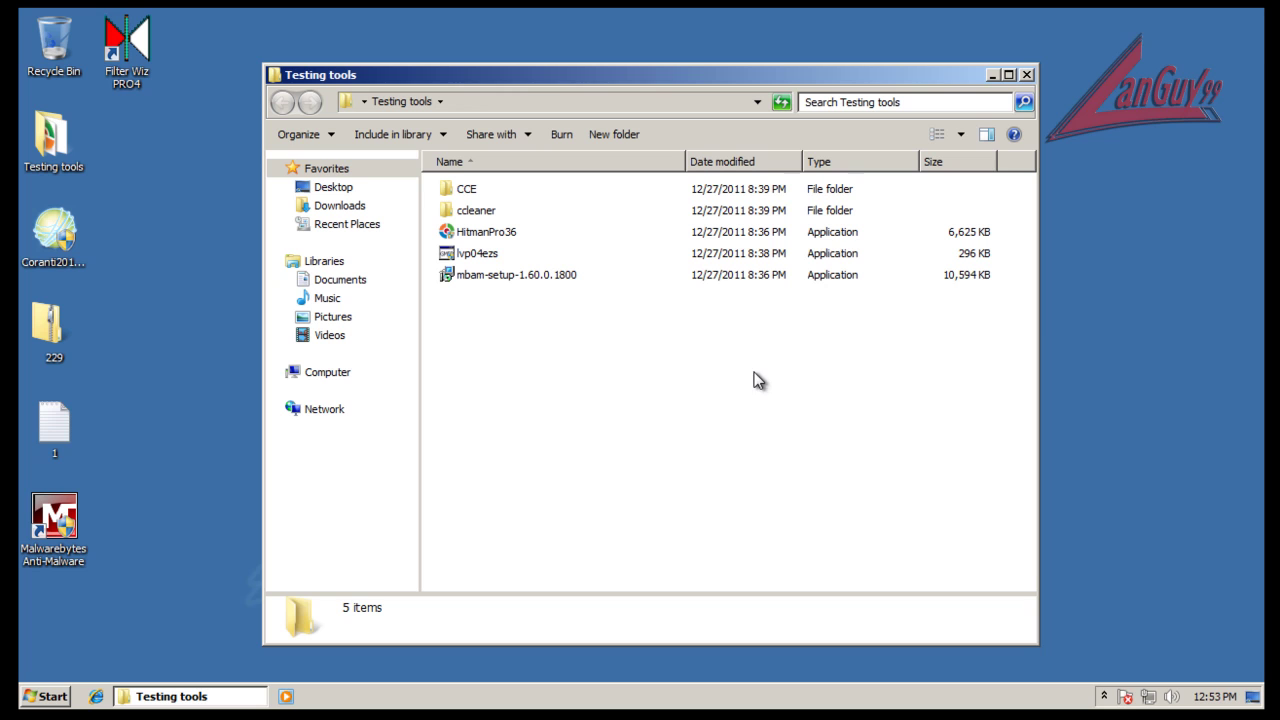
click(1104, 696)
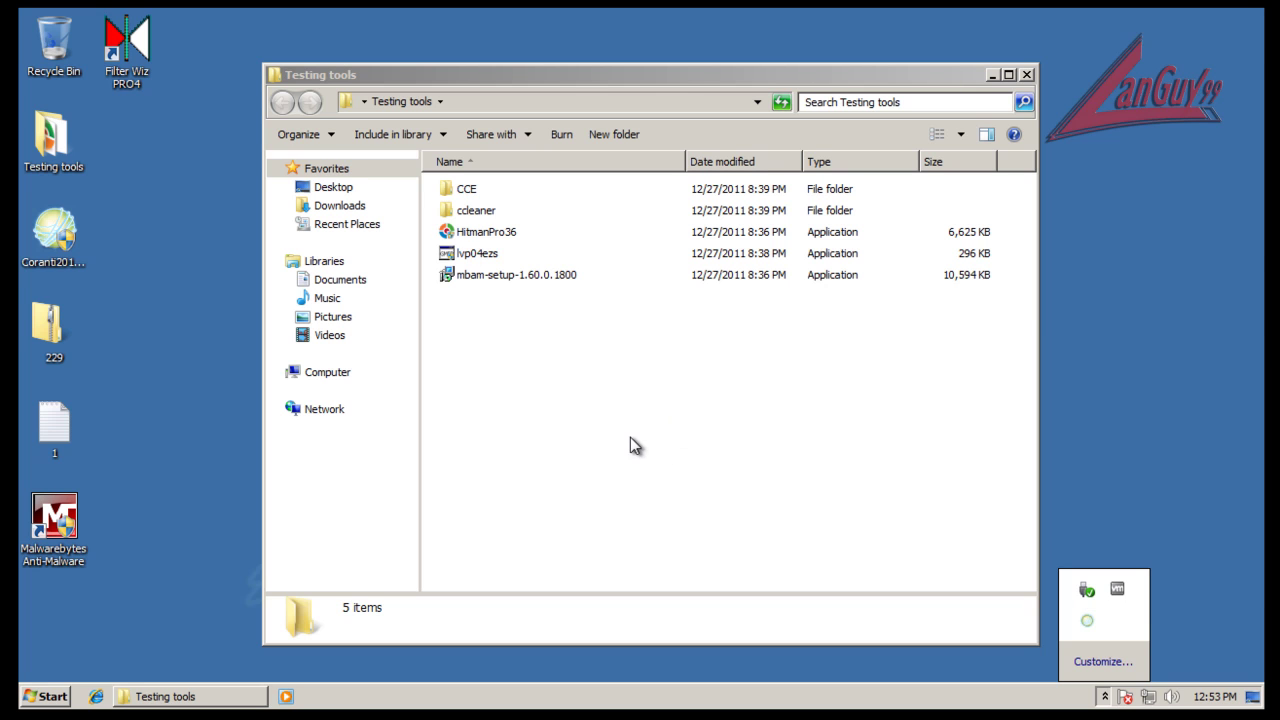
Open the ccleaner folder in Testing tools and pick the CCleaner application
click(474, 213)
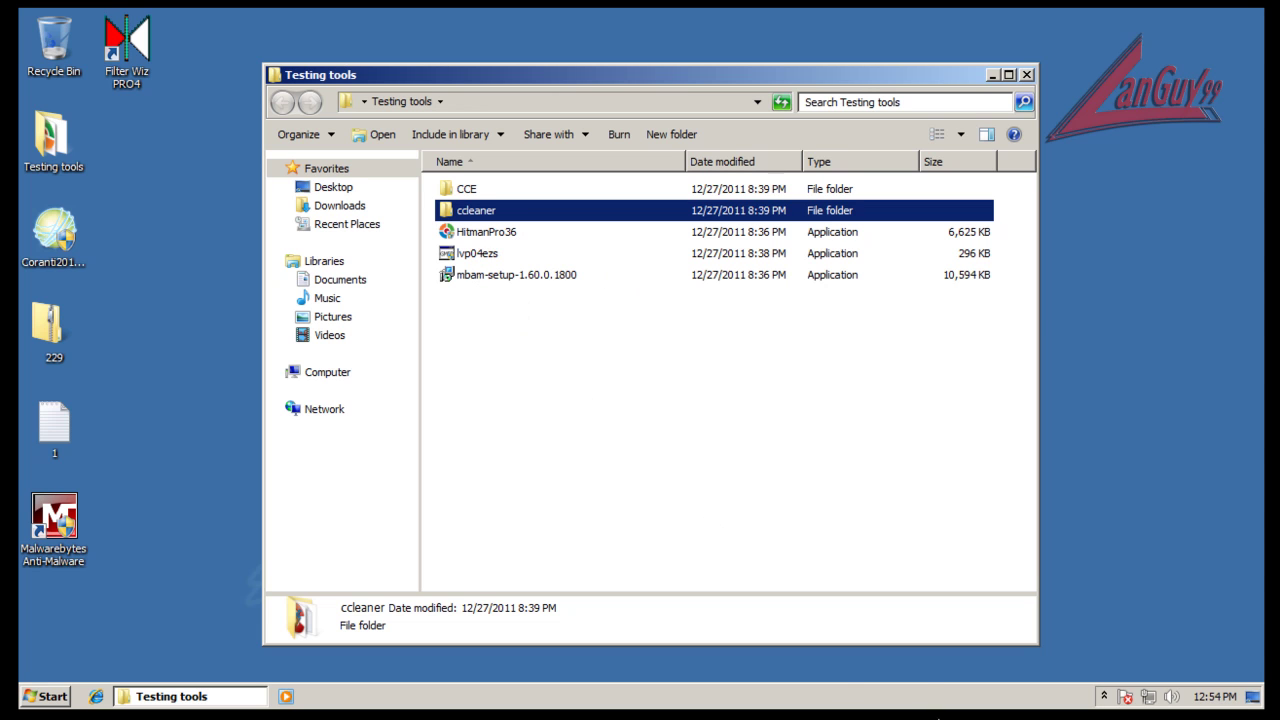
double_click(451, 214)
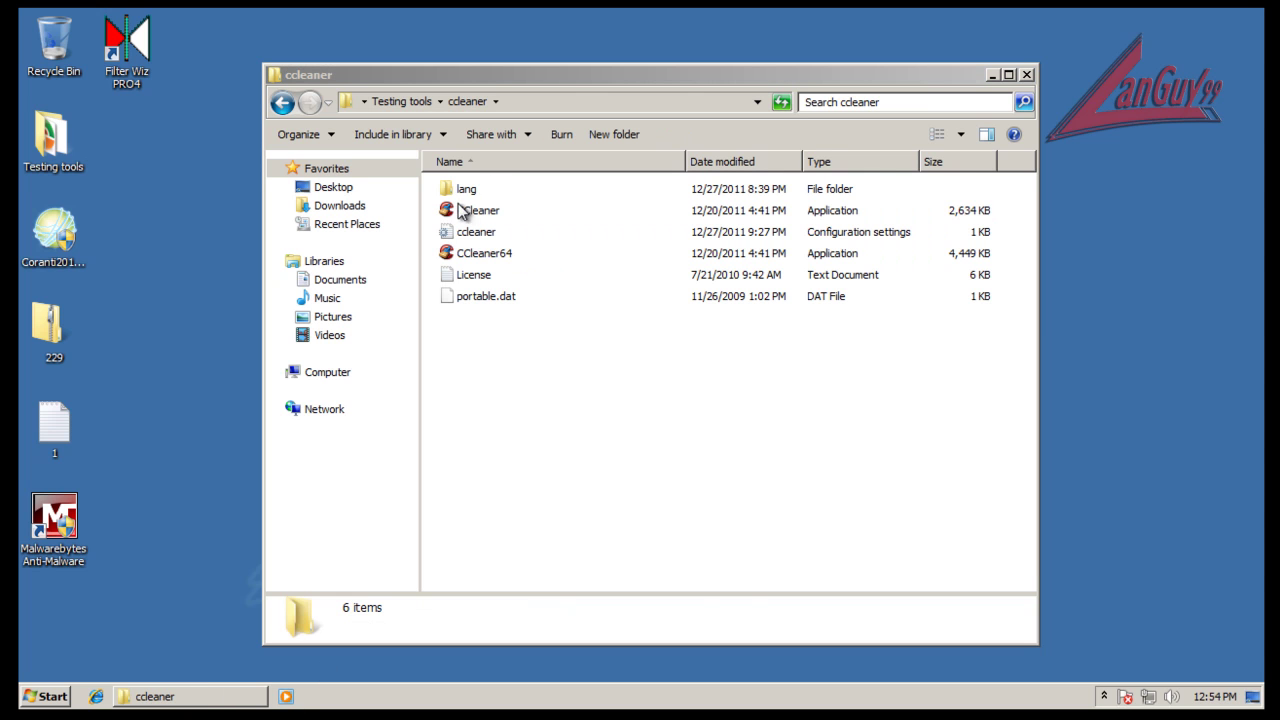
click(462, 212)
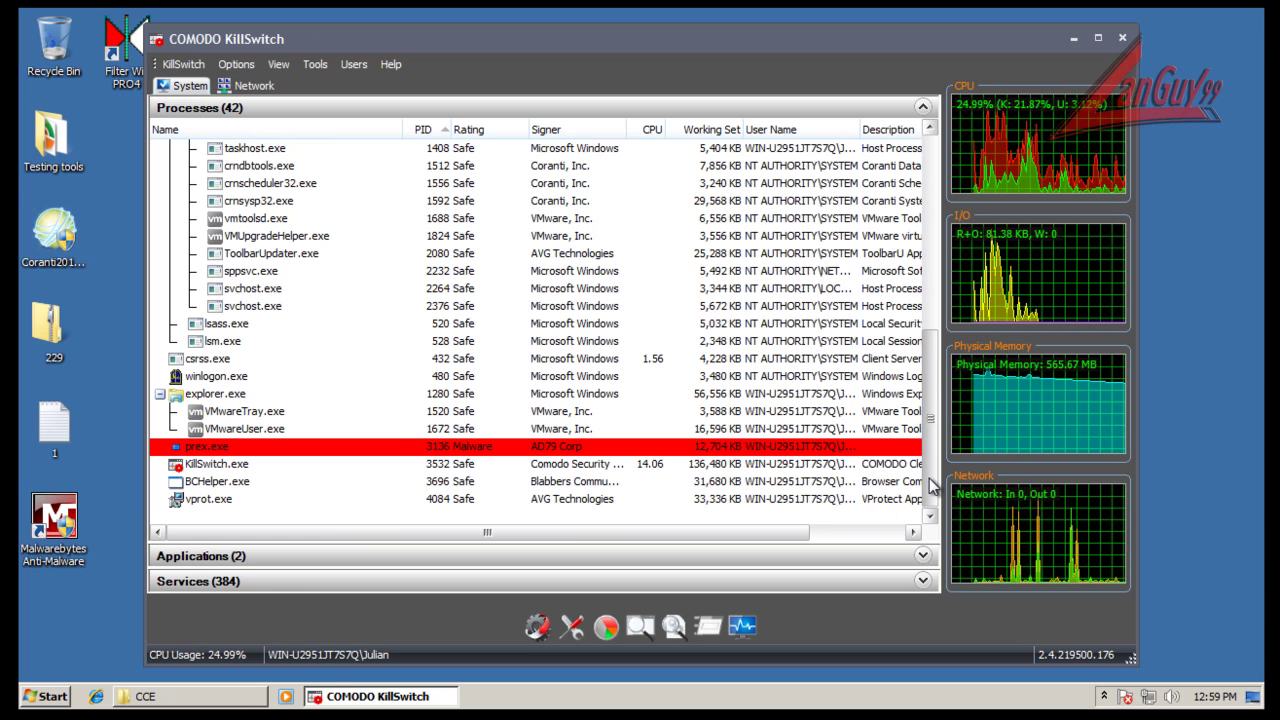
Delete the malware process prex.exe from disk in KillSwitch and decline the computer restart
drag(923, 305, 893, 465)
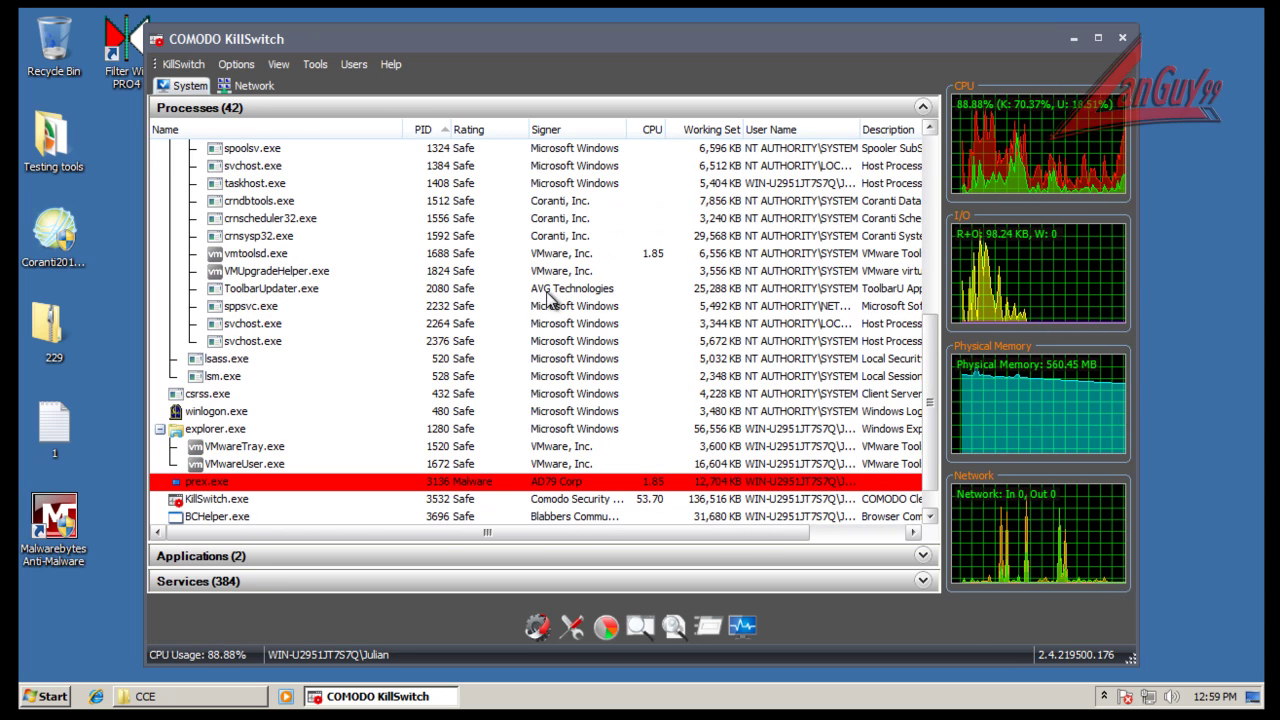
right_click(577, 485)
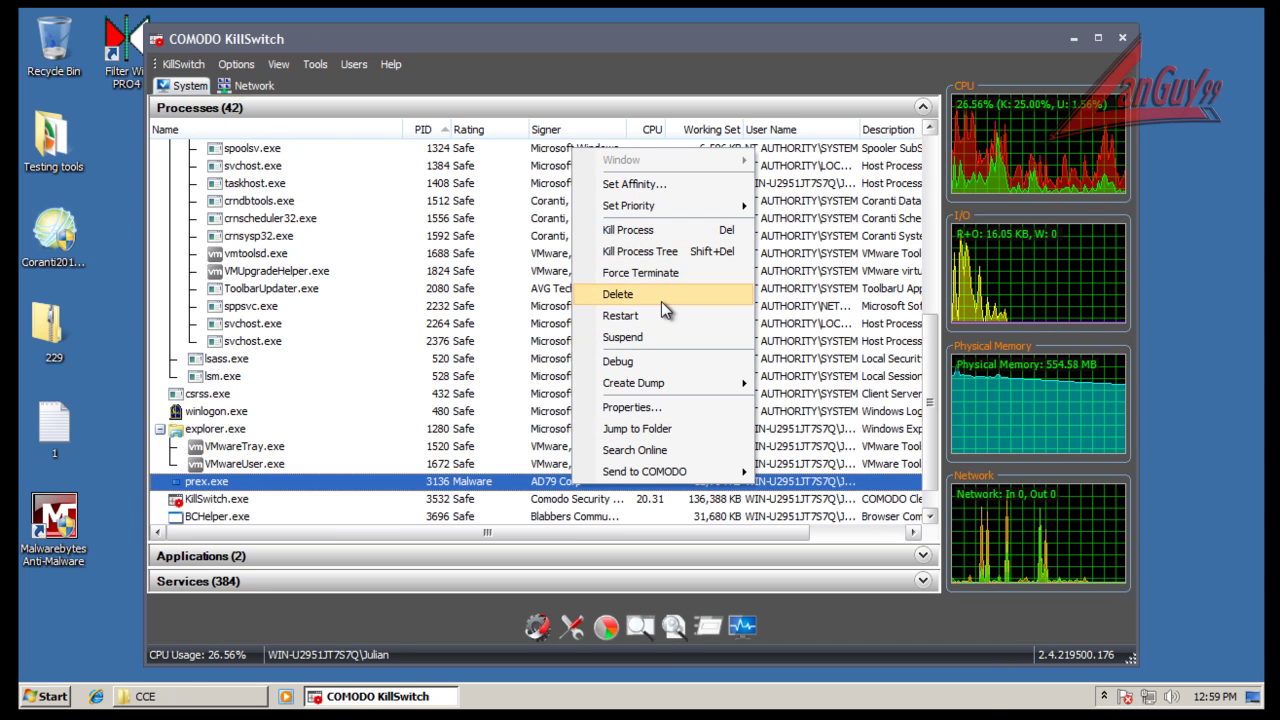
click(740, 538)
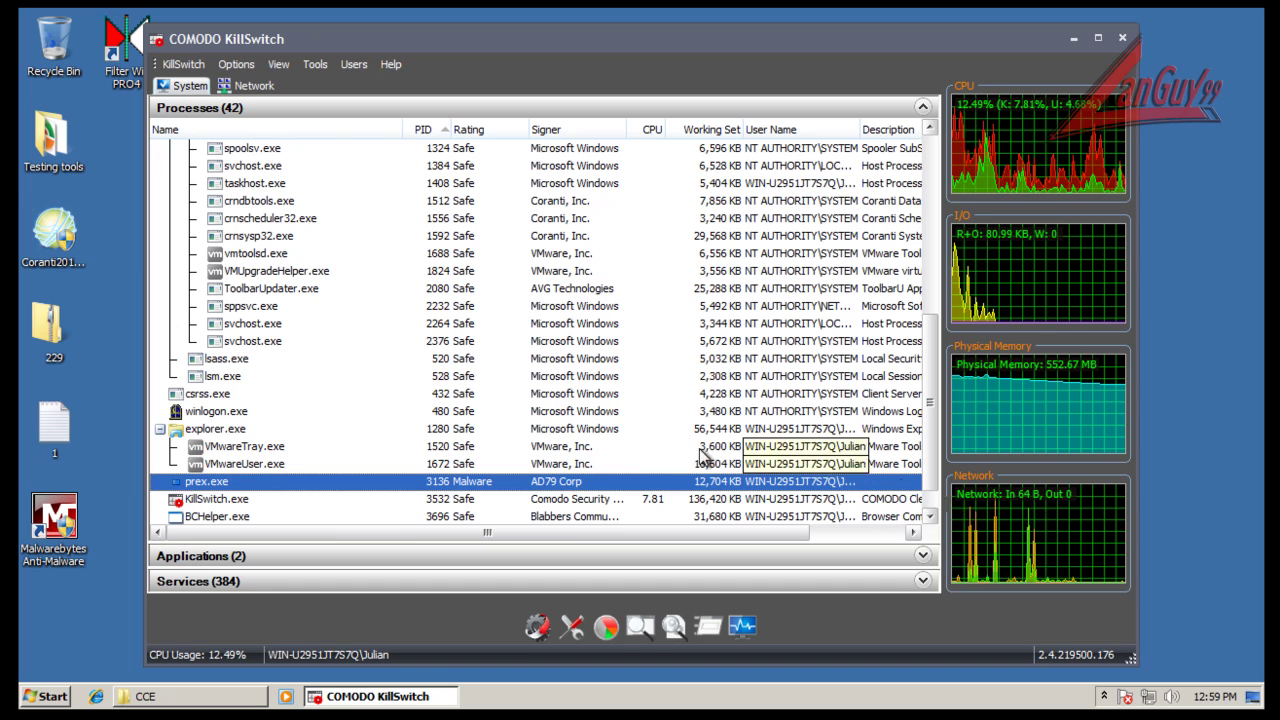
right_click(556, 484)
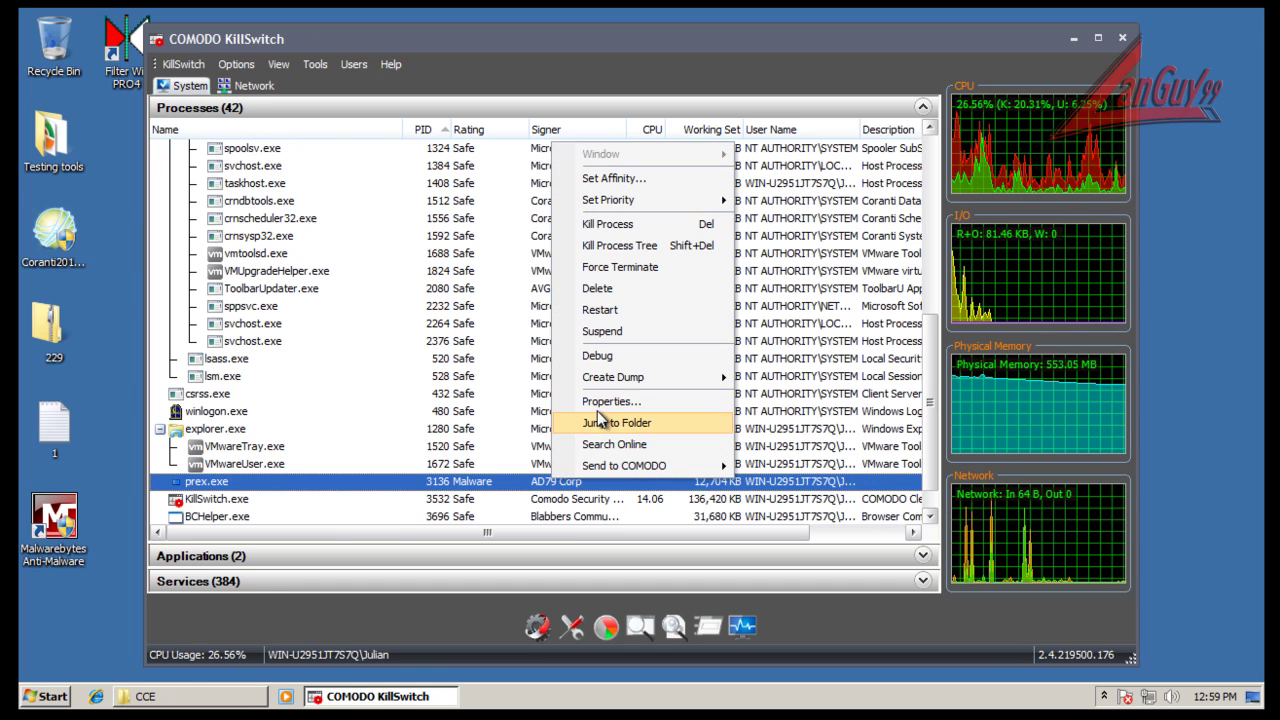
click(632, 286)
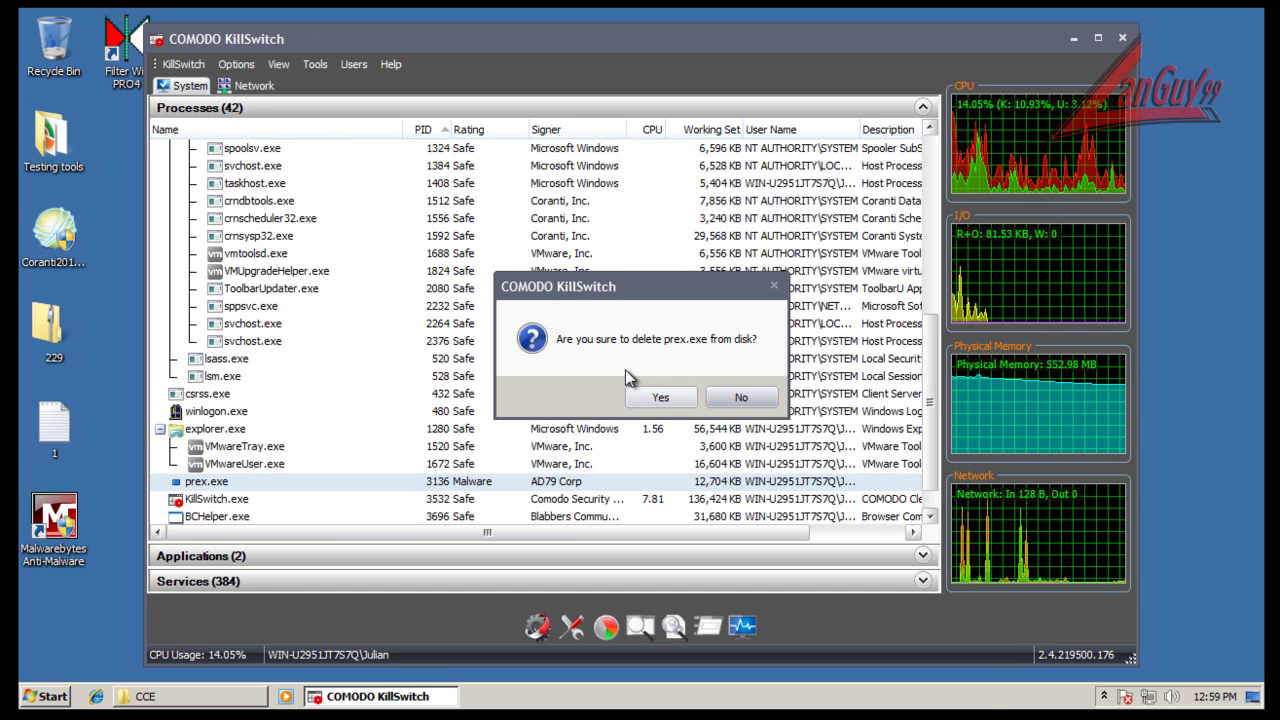
click(671, 394)
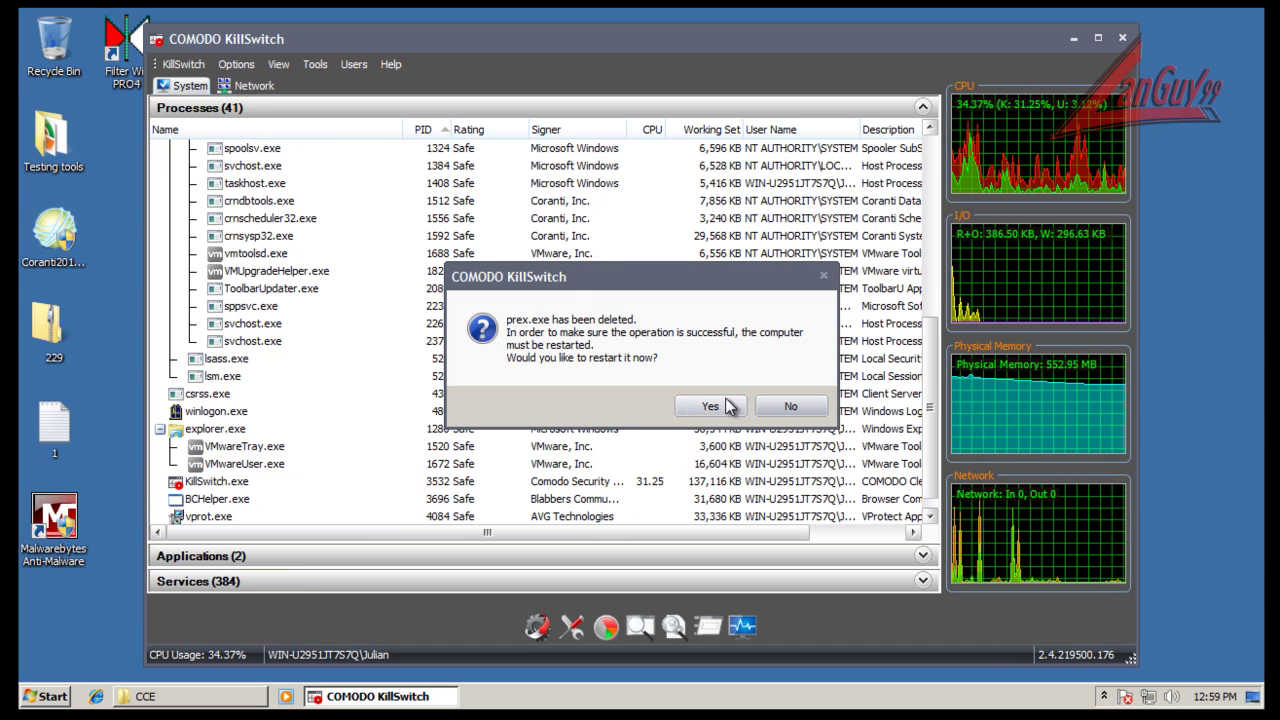
click(795, 404)
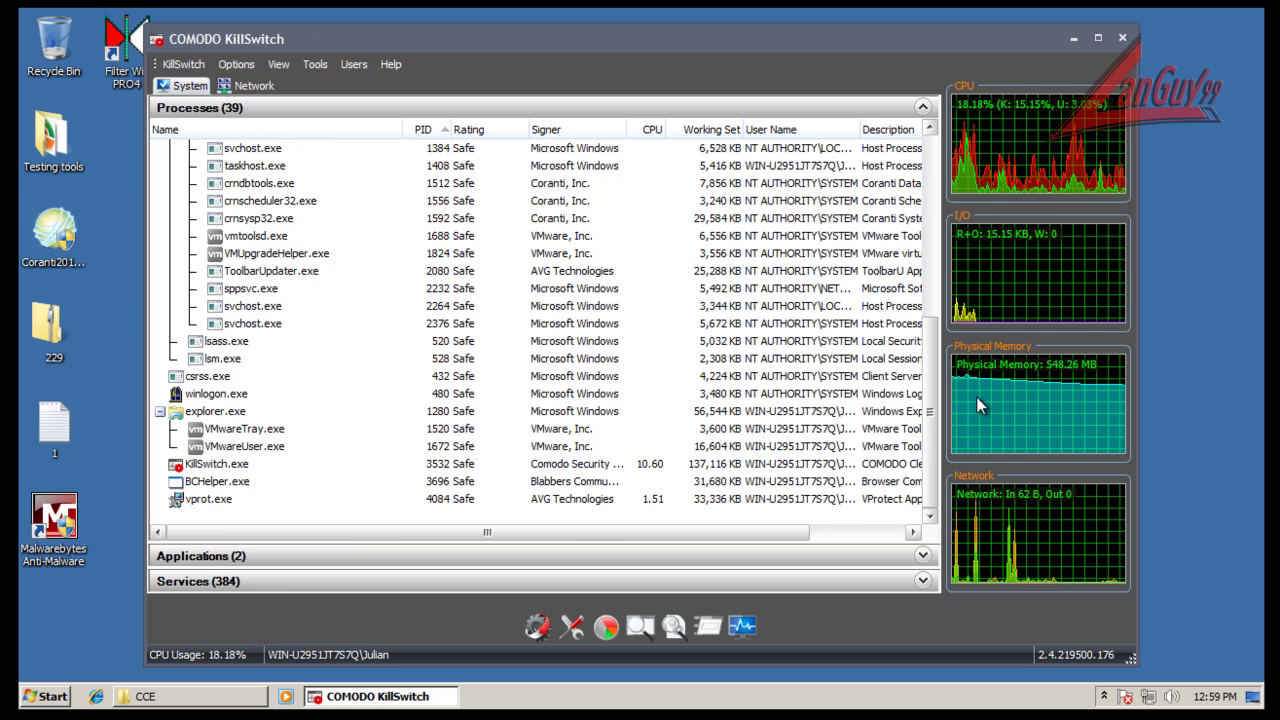
Check the status of the system items in KillSwitch's Quick Repair, then close KillSwitch
drag(931, 430, 915, 450)
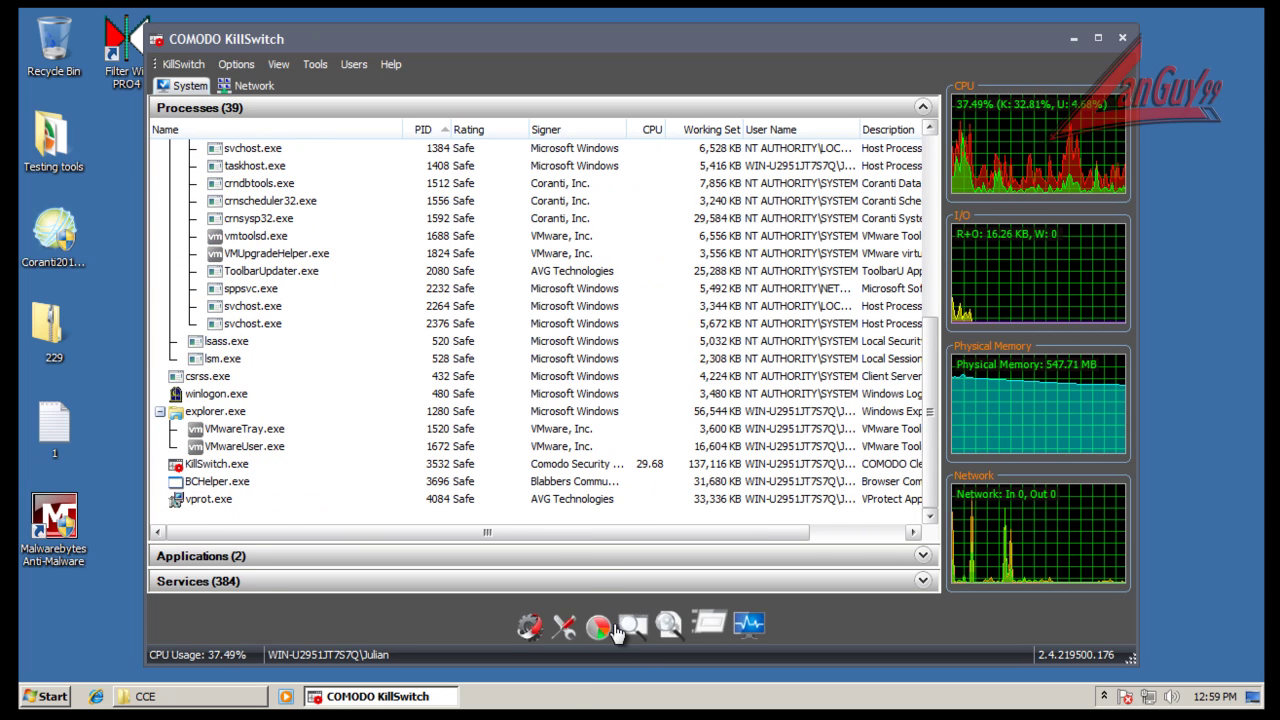
click(587, 636)
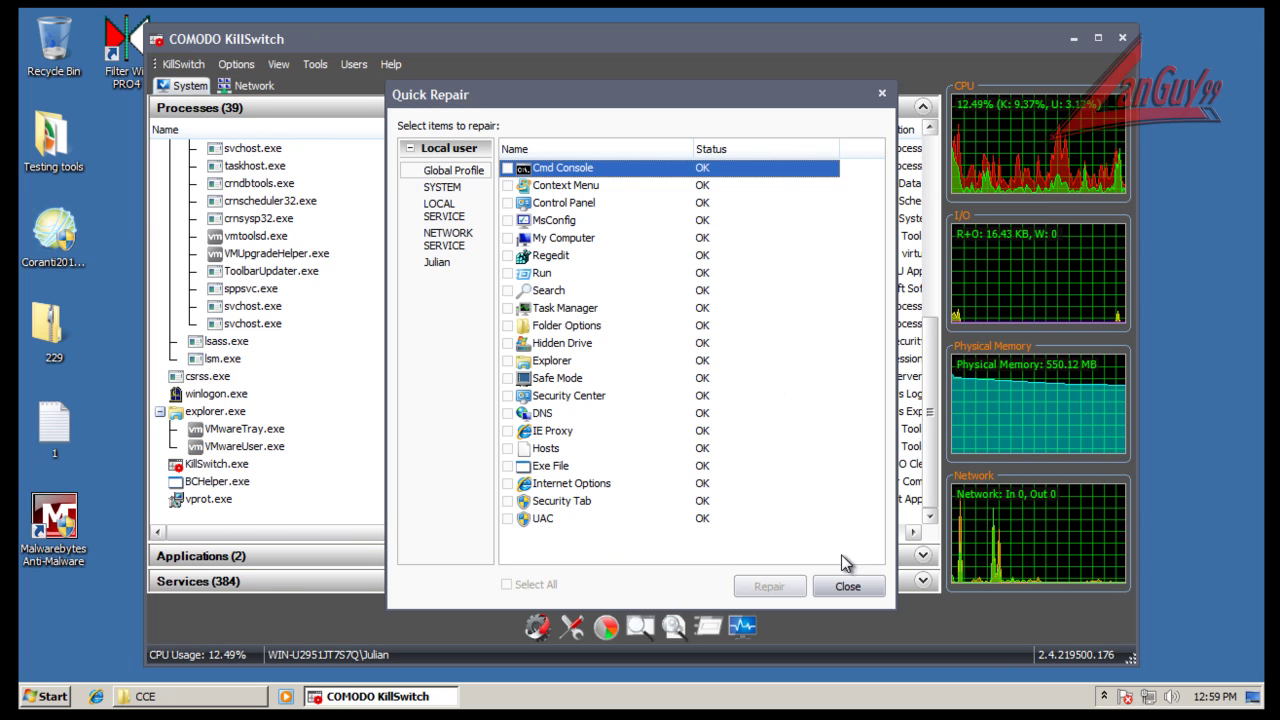
click(852, 587)
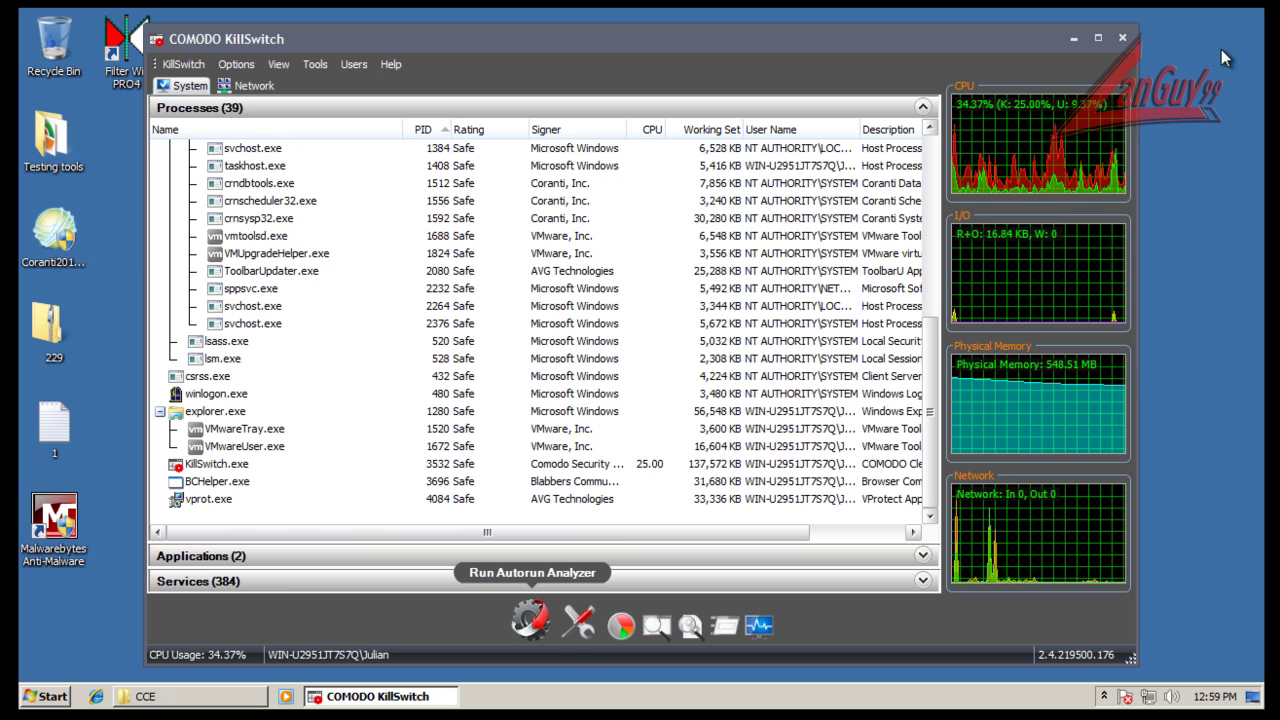
click(1122, 40)
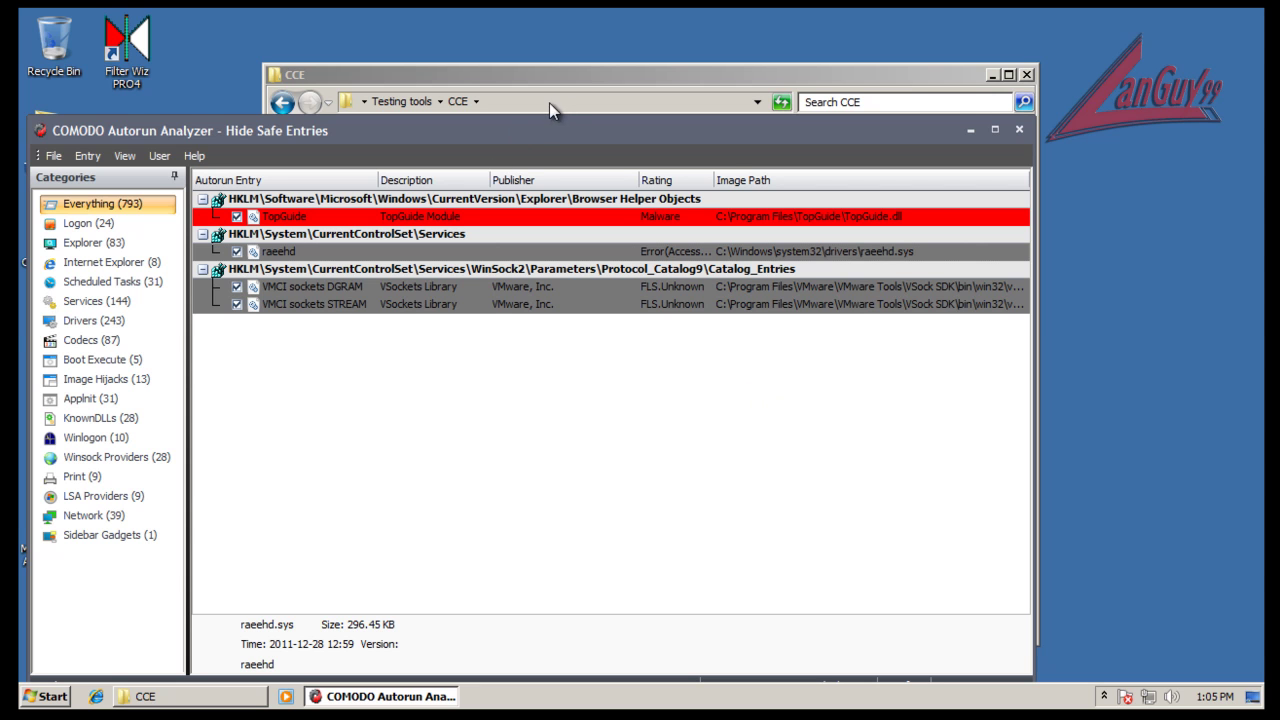
Delete the TopGuide browser helper object entry in COMODO Autorun Analyzer, confirm the deletion, and close the analyzer
drag(517, 131, 520, 117)
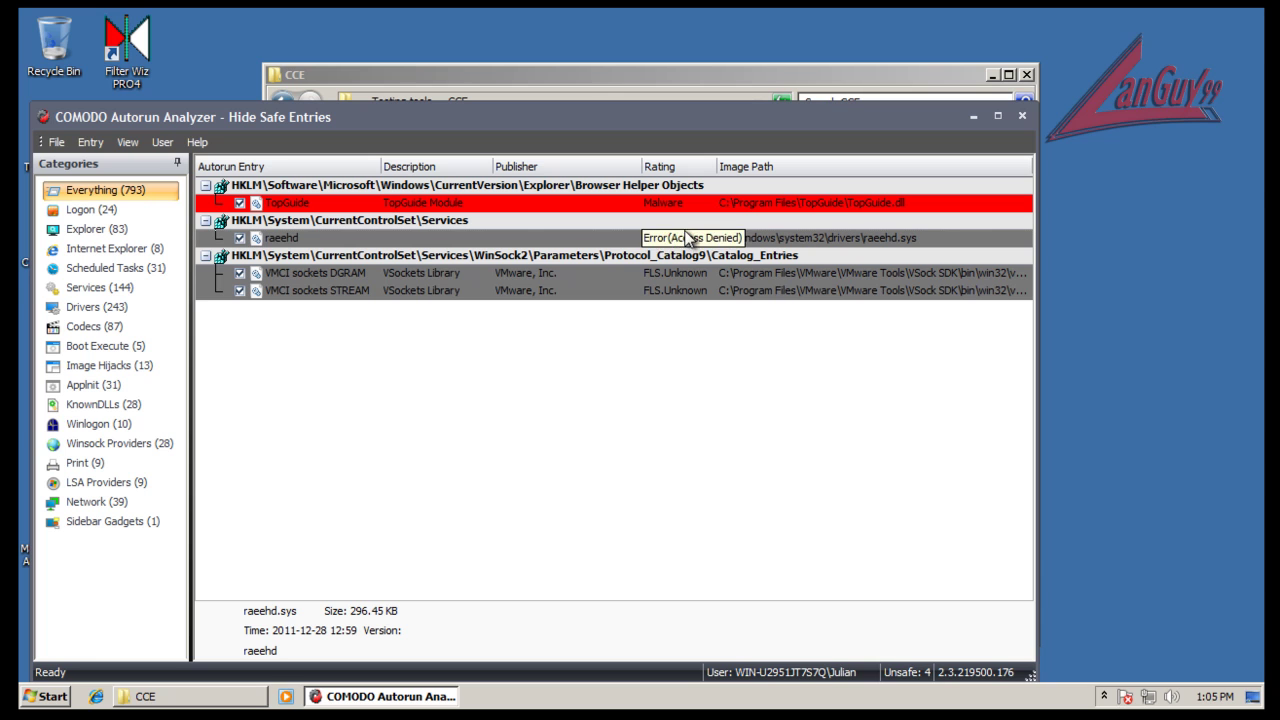
drag(720, 162, 741, 162)
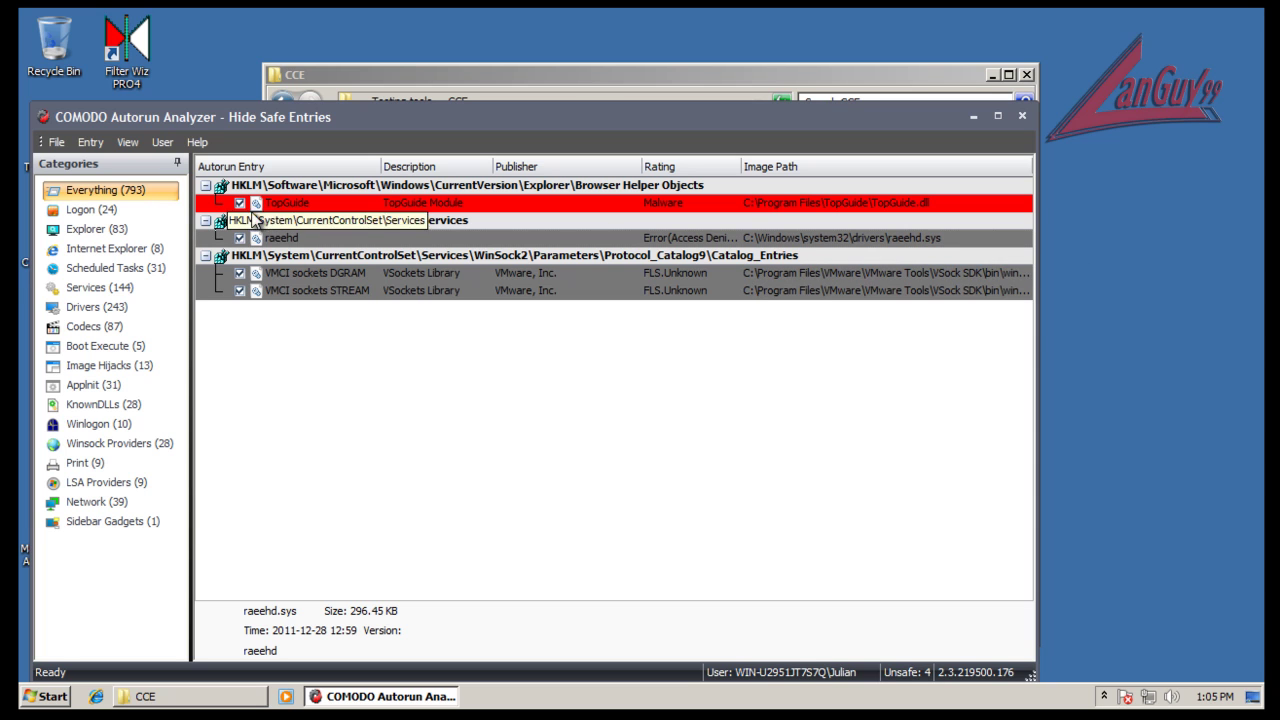
right_click(376, 205)
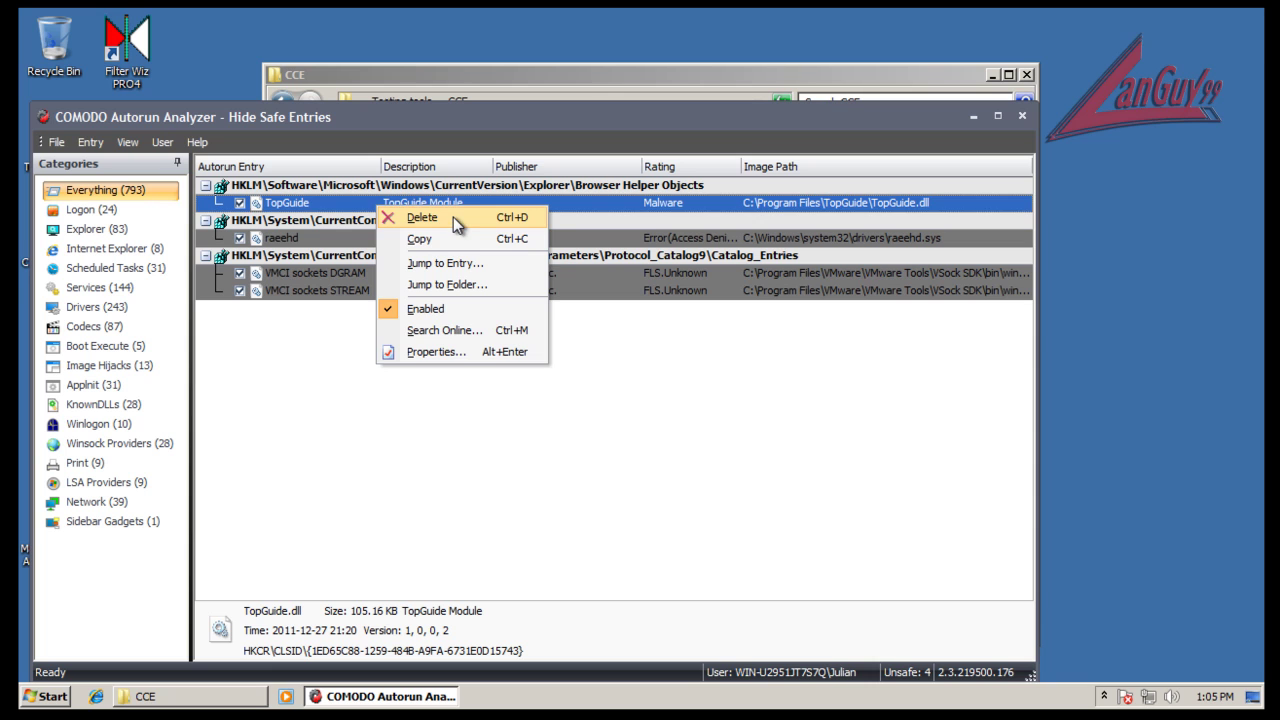
click(453, 217)
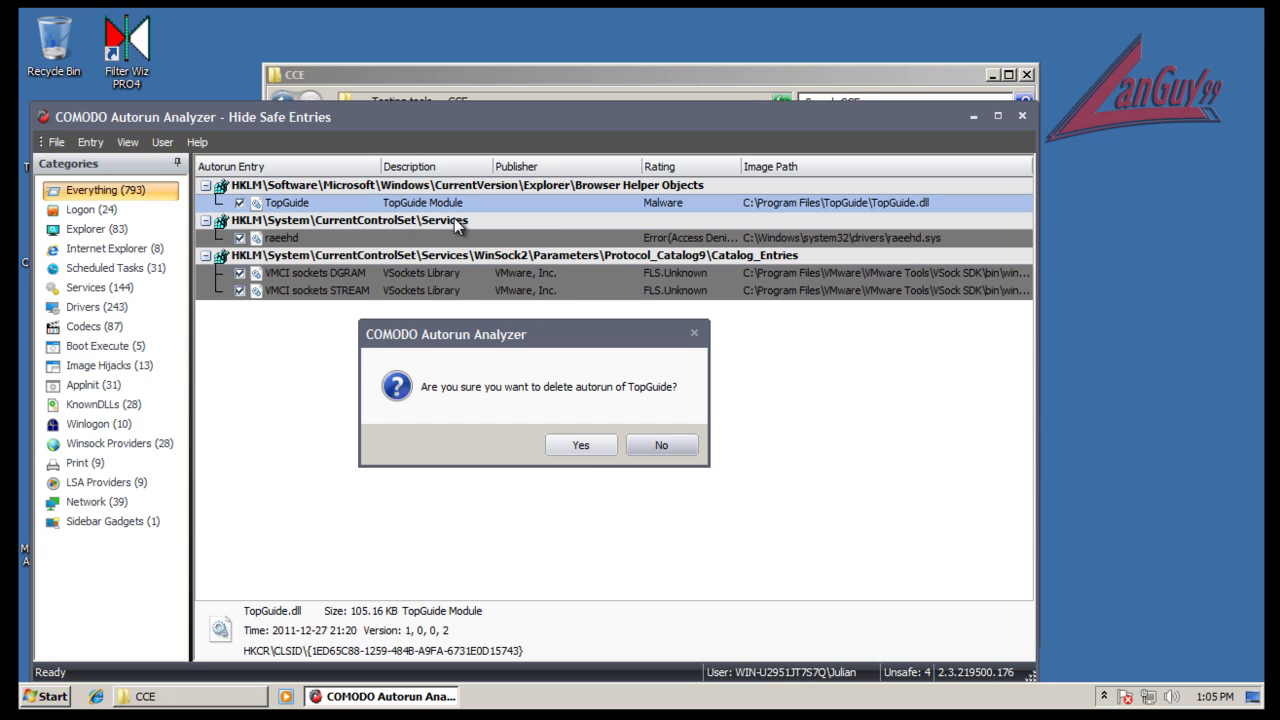
click(580, 445)
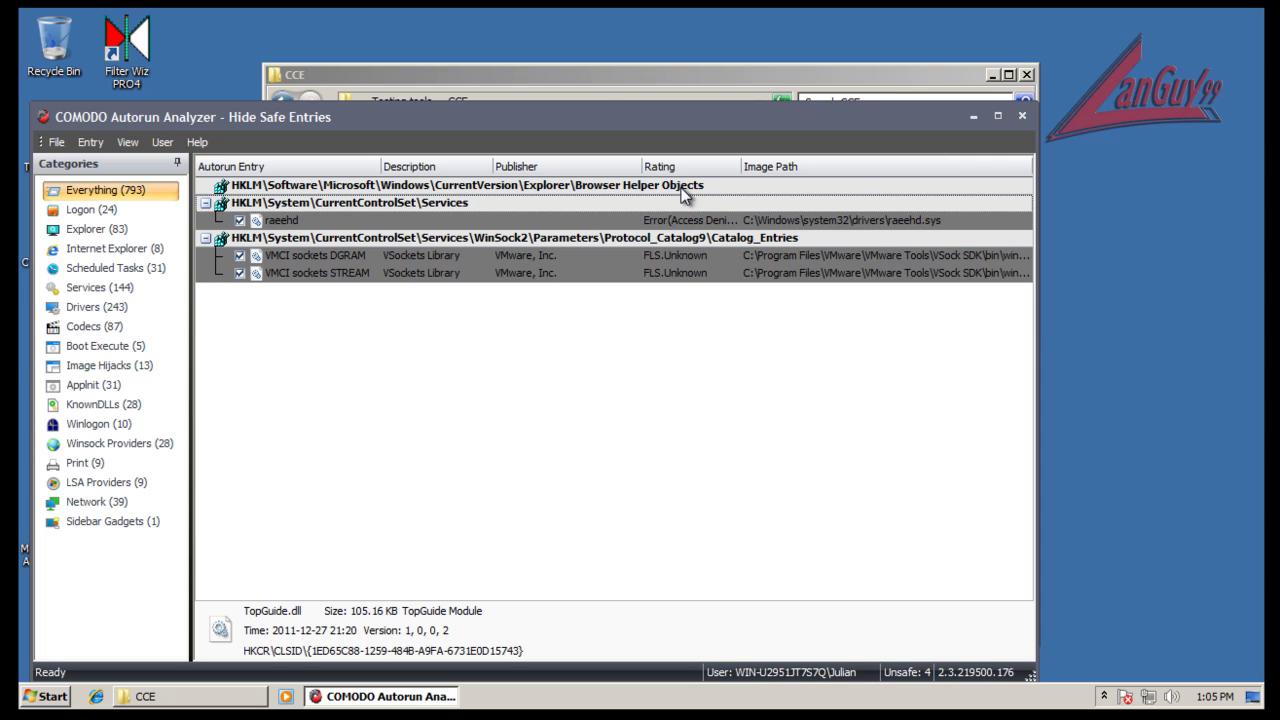
click(1022, 117)
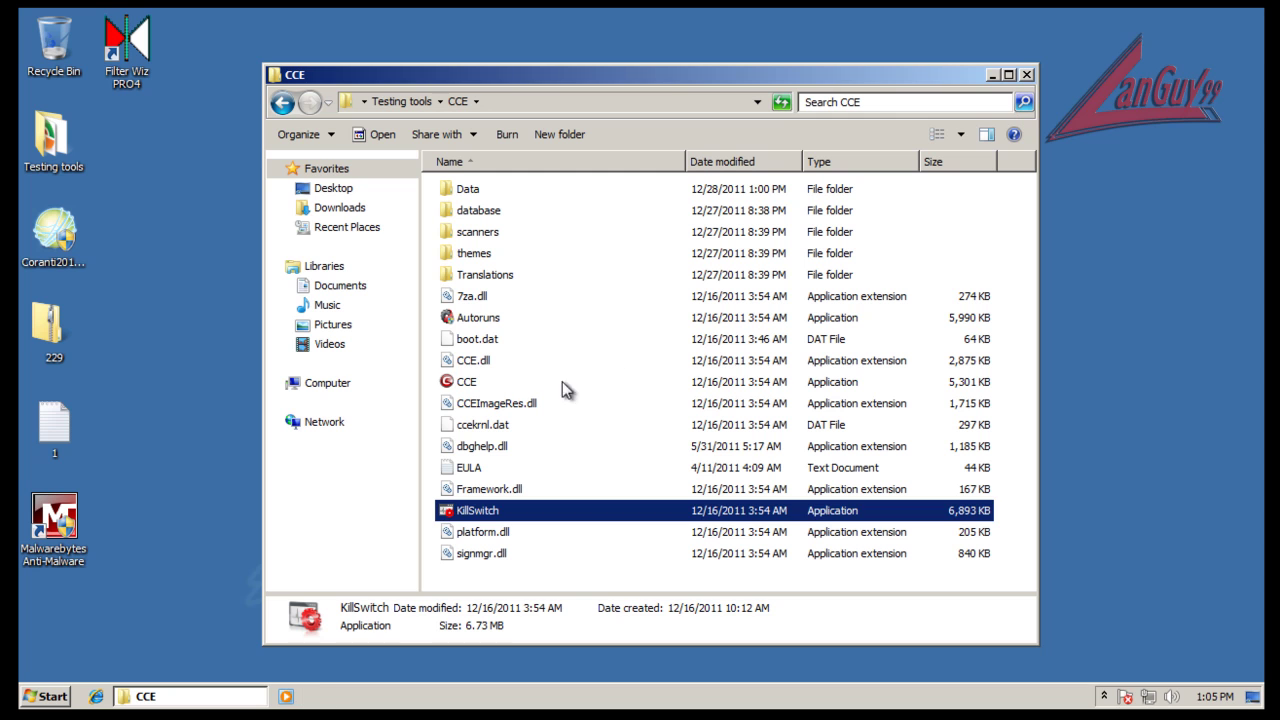
Launch the CCE application from the CCE folder and allow it to make changes to the computer
click(463, 384)
click(463, 388)
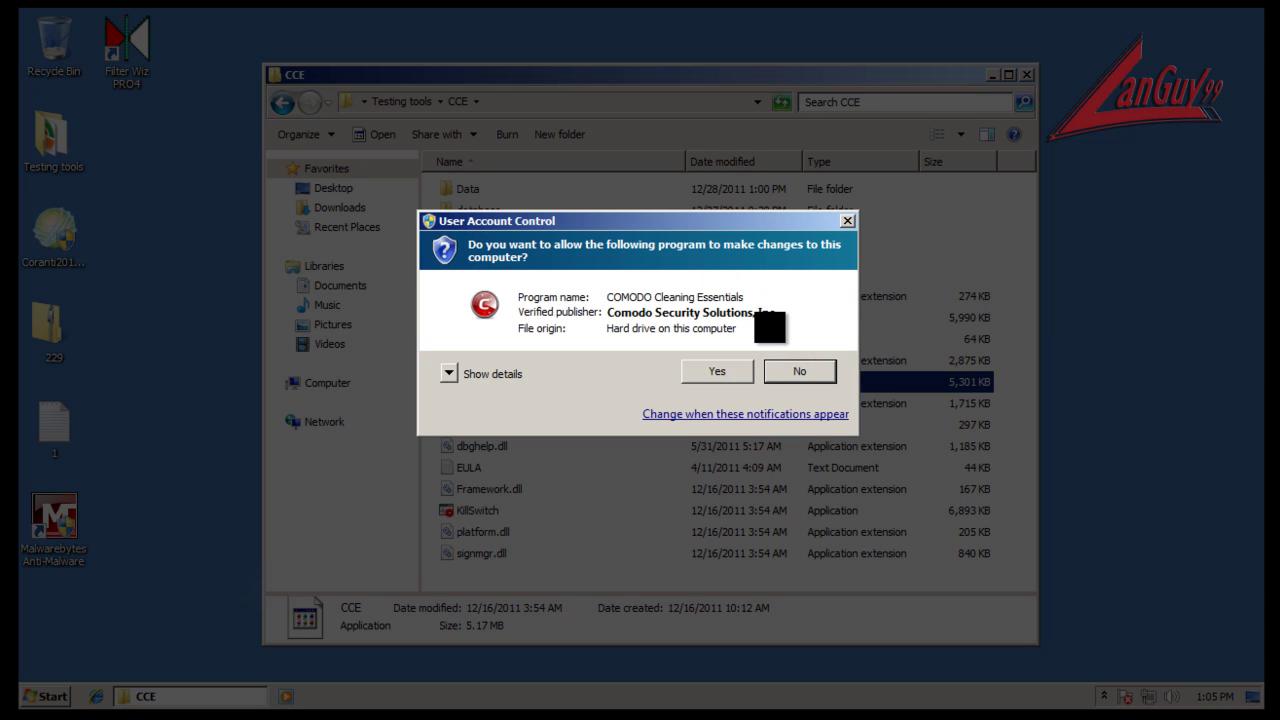
click(731, 368)
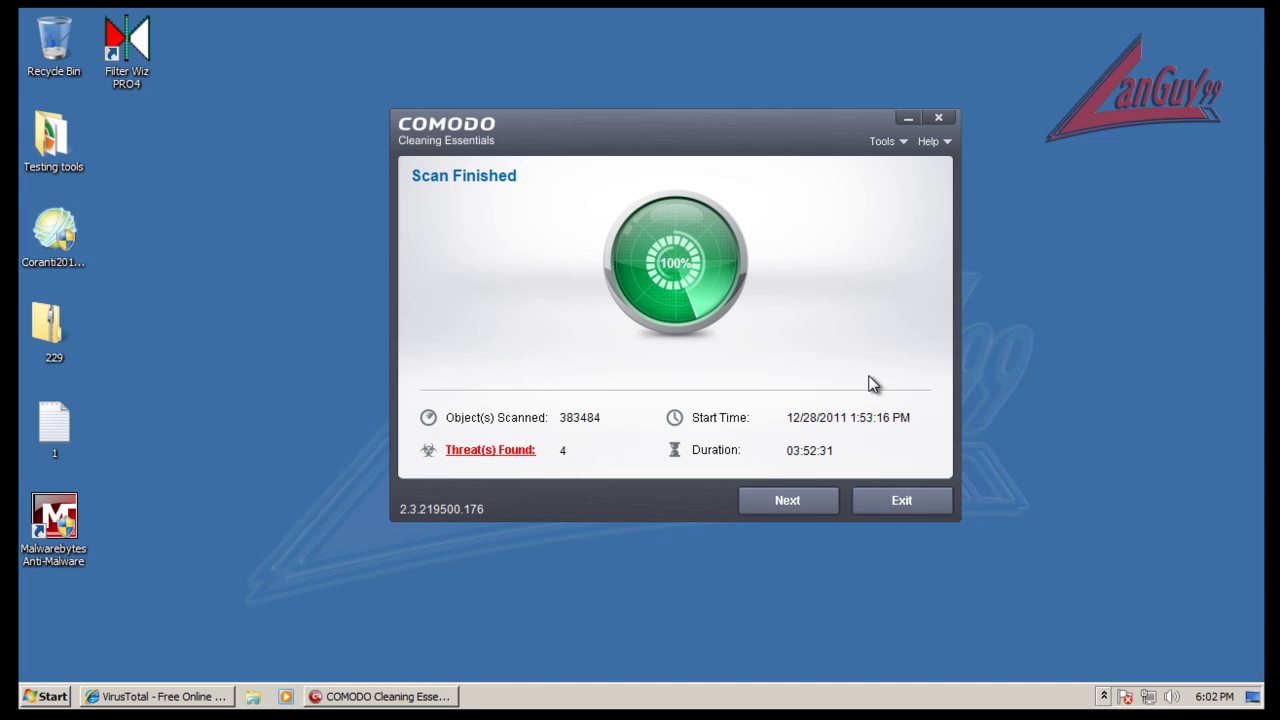
Show the threats found by the Cleaning Essentials scan and place the results beside the VirusTotal browser window
click(481, 450)
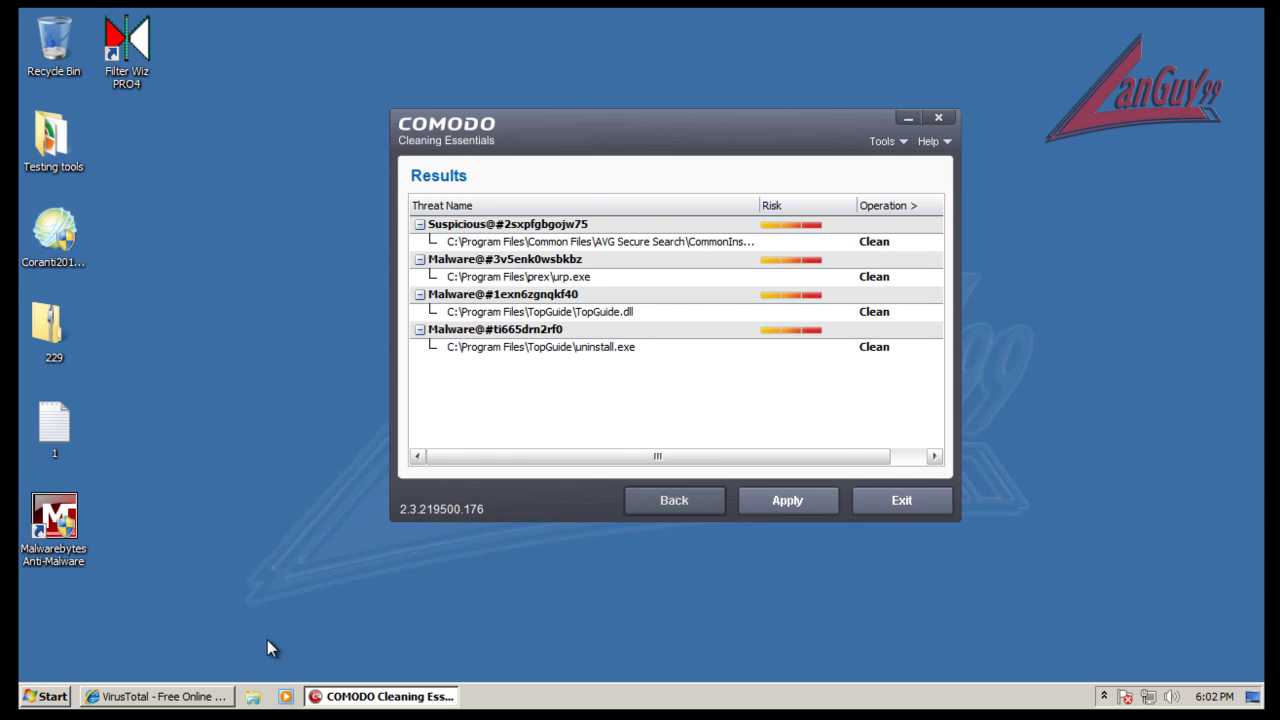
click(183, 698)
click(185, 702)
click(184, 702)
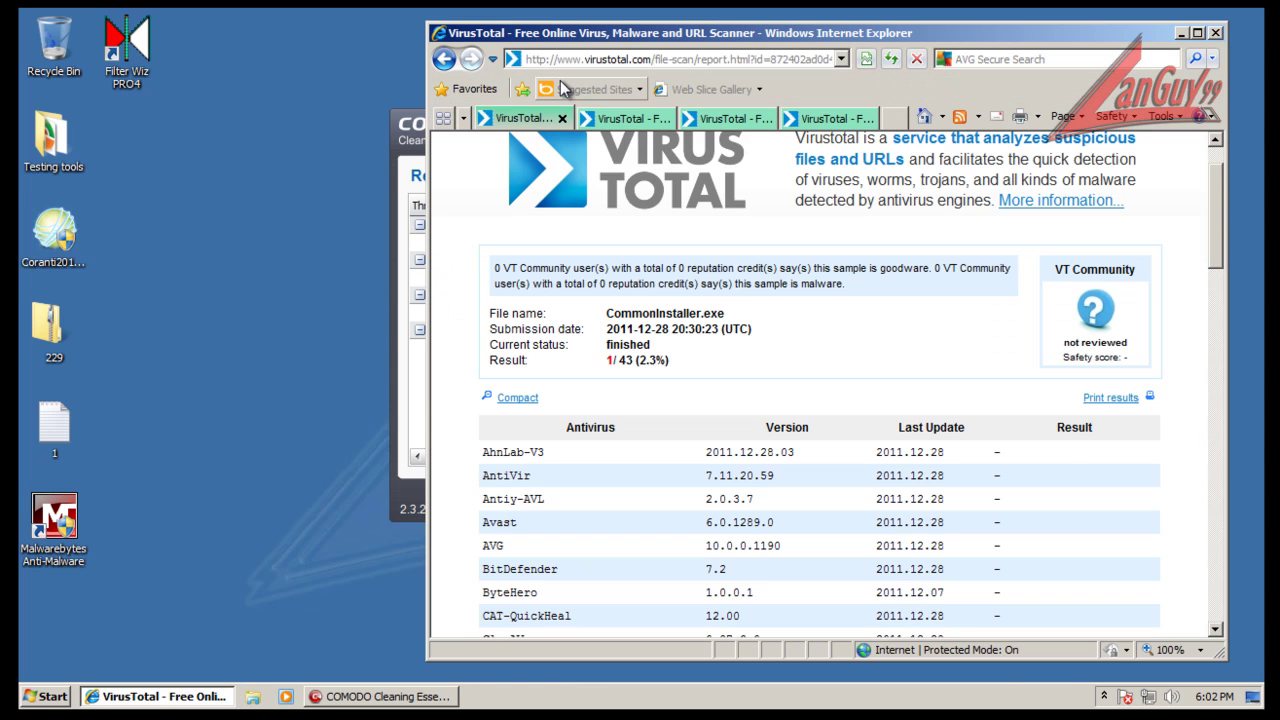
click(394, 137)
drag(487, 122, 115, 124)
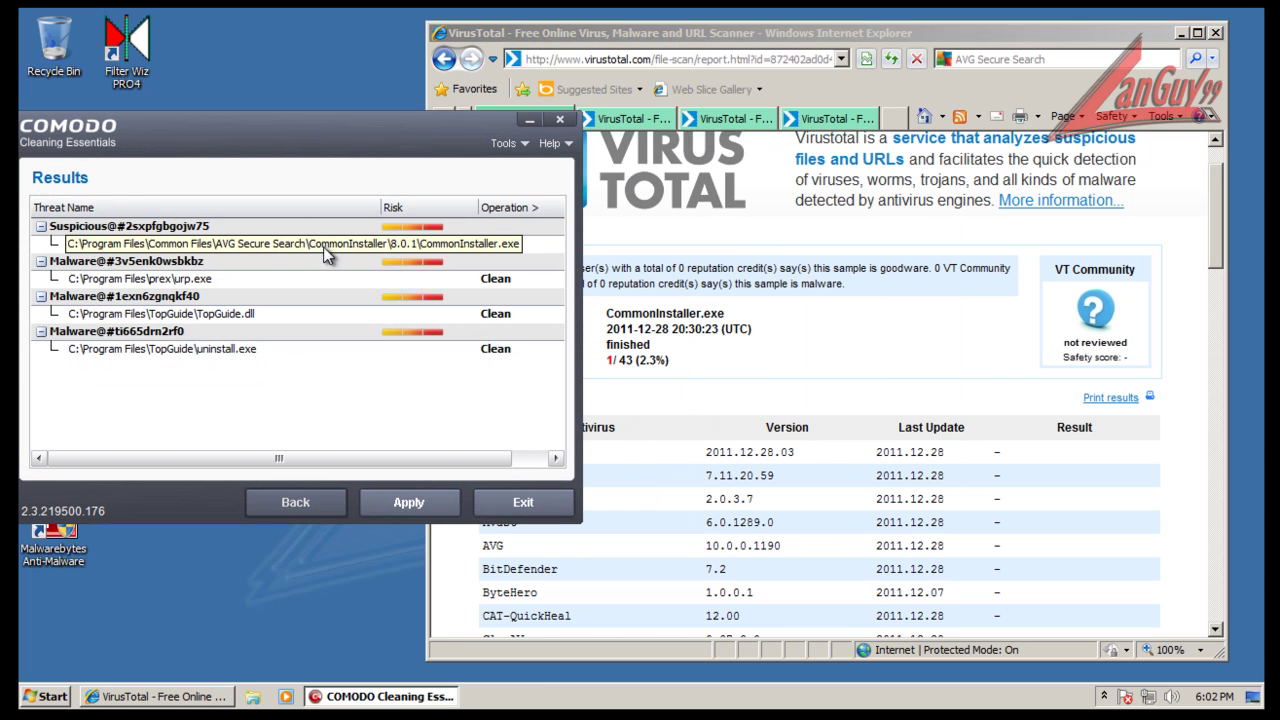
Compare the suspicious AVG Secure Search file with the VirusTotal report for CommonInstaller.exe, reading through the engine verdicts
click(472, 605)
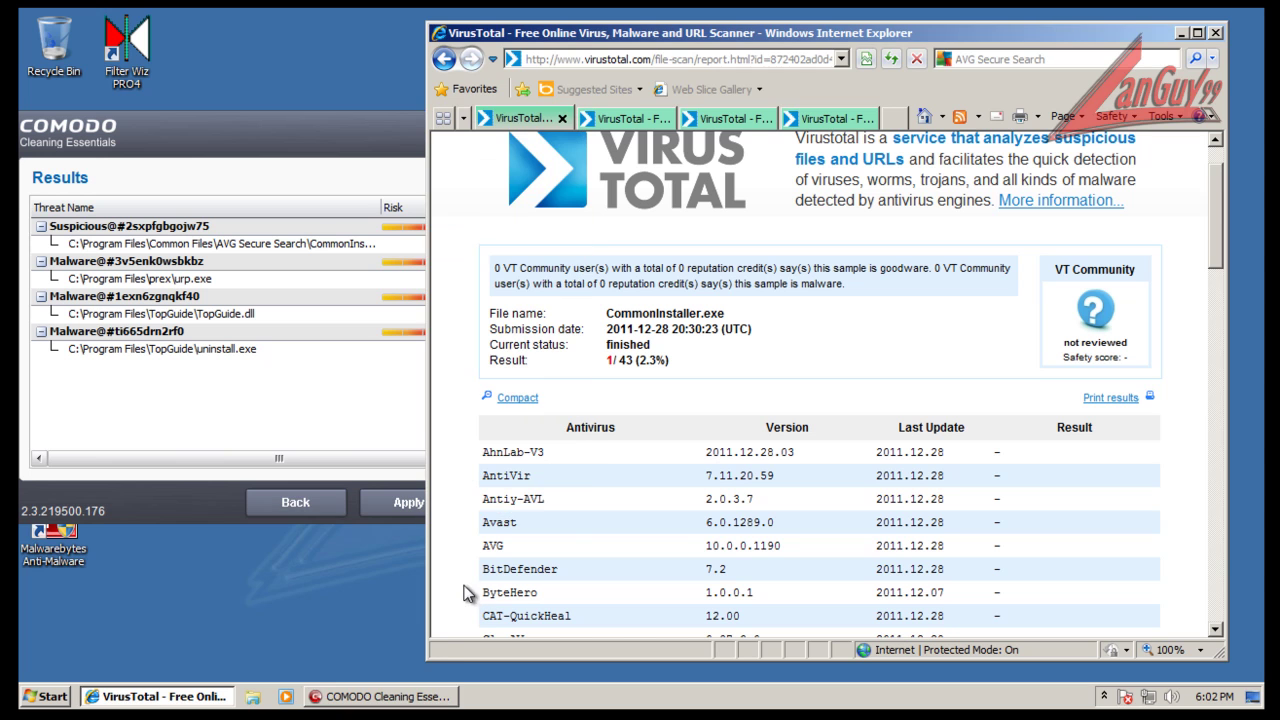
click(238, 255)
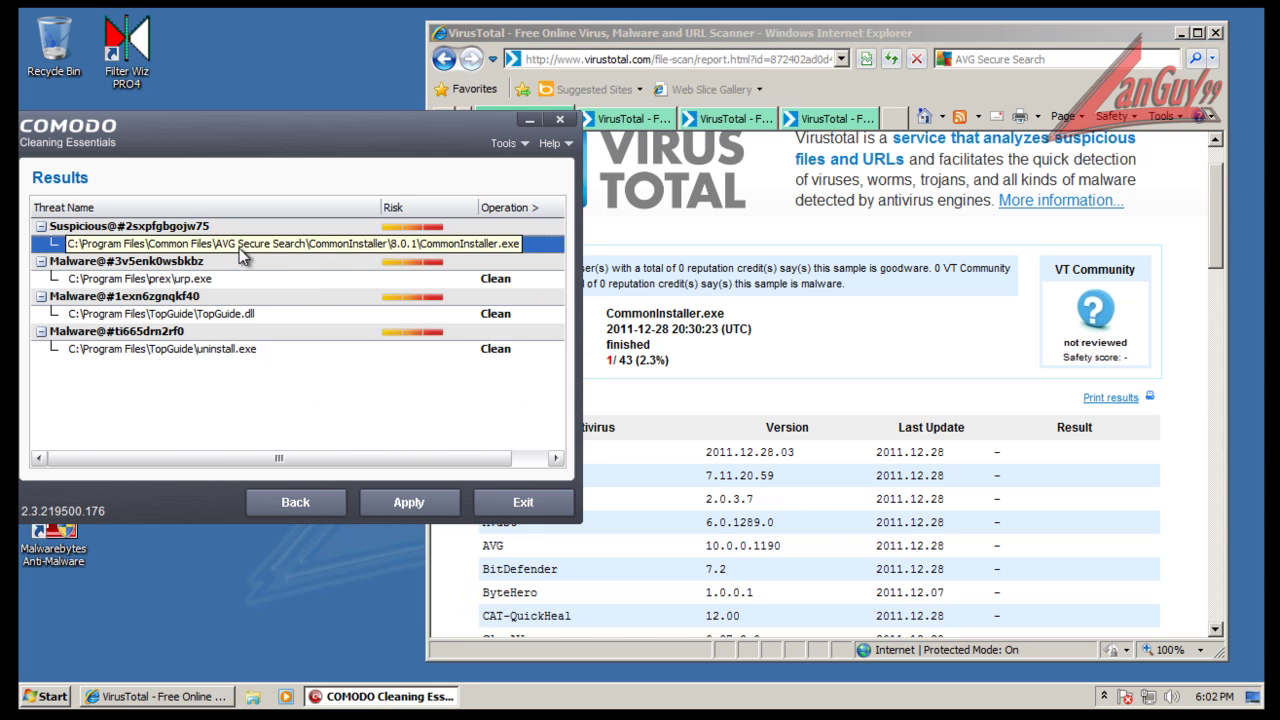
click(447, 574)
scroll(895, 545, down, 5)
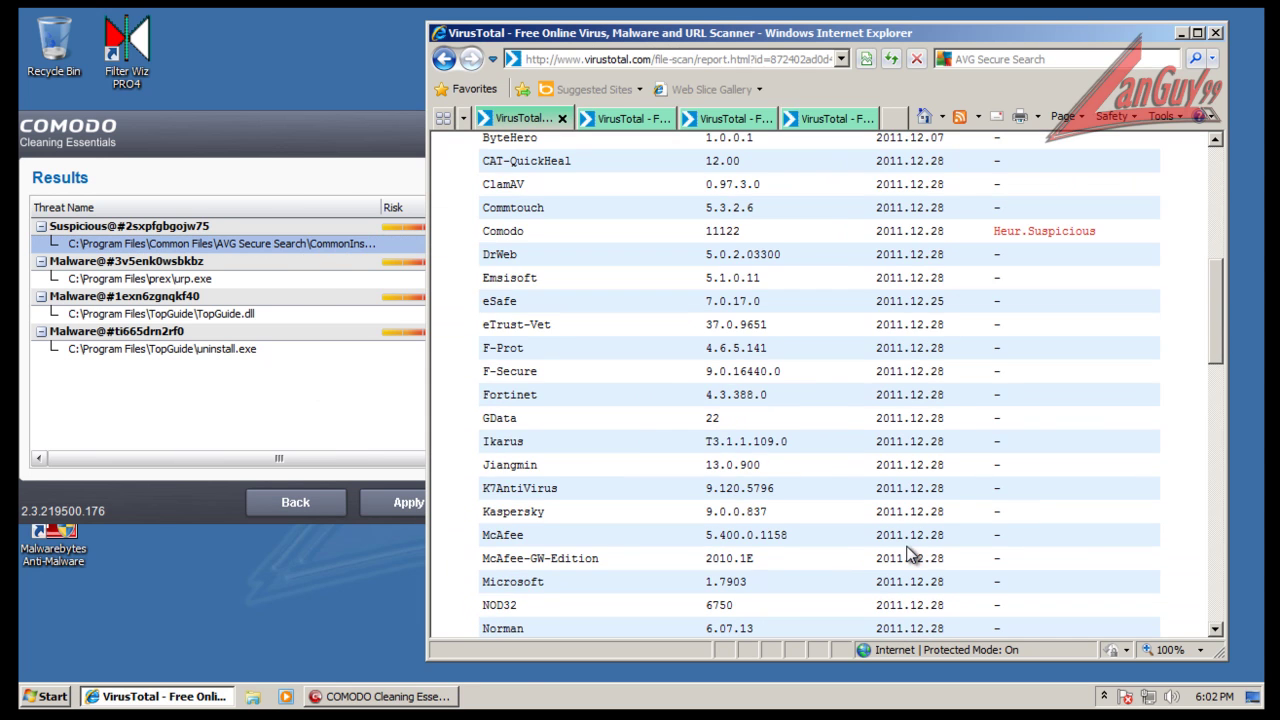
mouse_move(1231, 273)
mouse_down()
mouse_move(1217, 284)
mouse_move(1235, 384)
mouse_move(1223, 261)
mouse_up()
drag(1216, 333, 1175, 230)
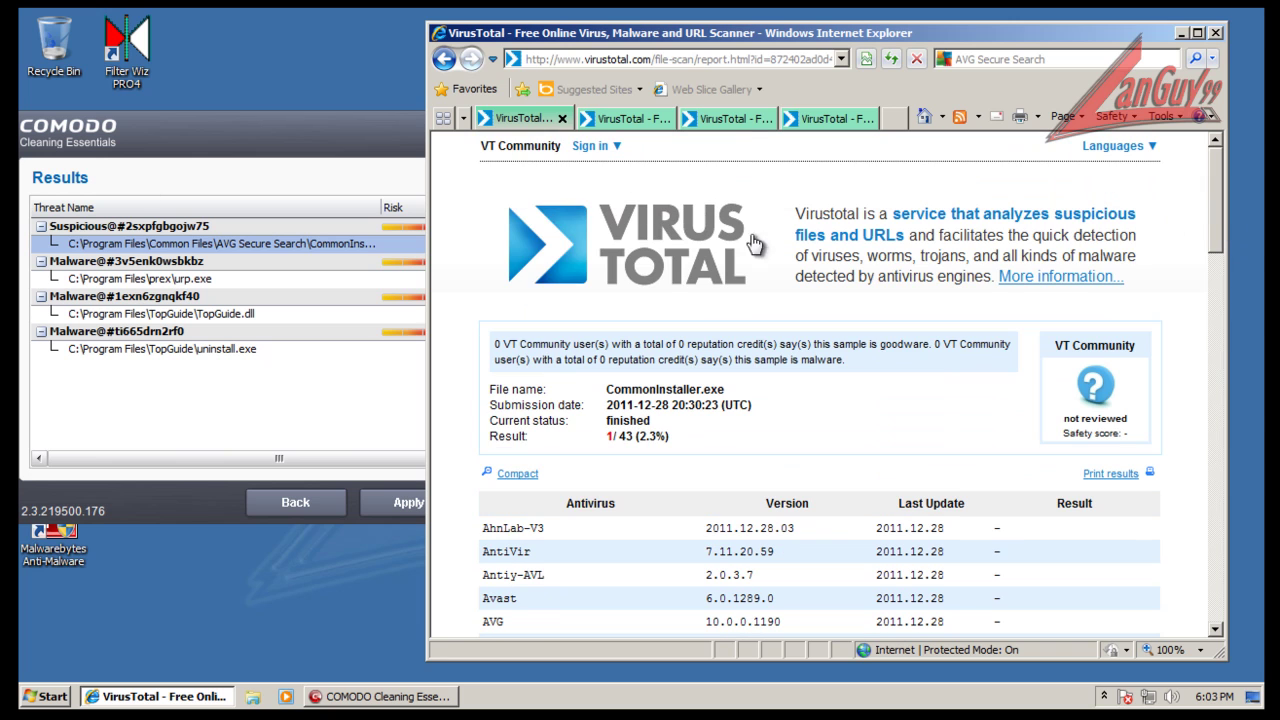
Set the operation for the suspicious CommonInstaller.exe detection to Ignore in the Cleaning Essentials results
click(225, 436)
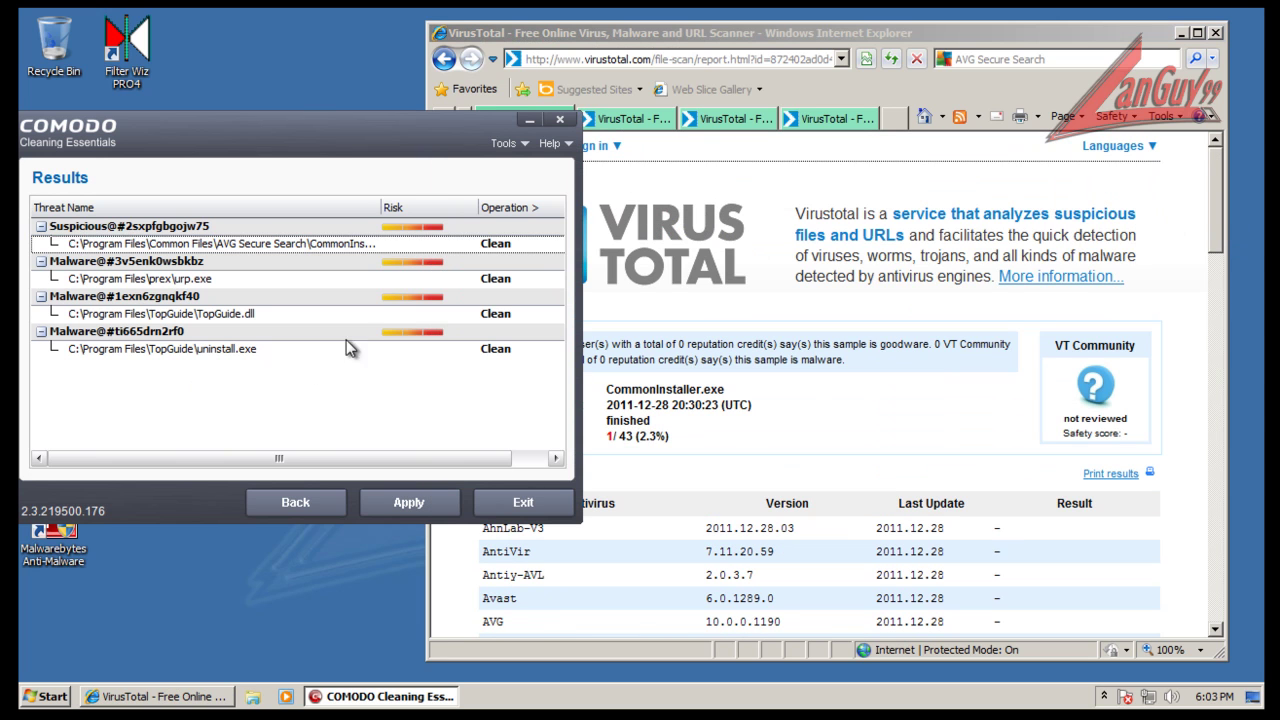
click(513, 243)
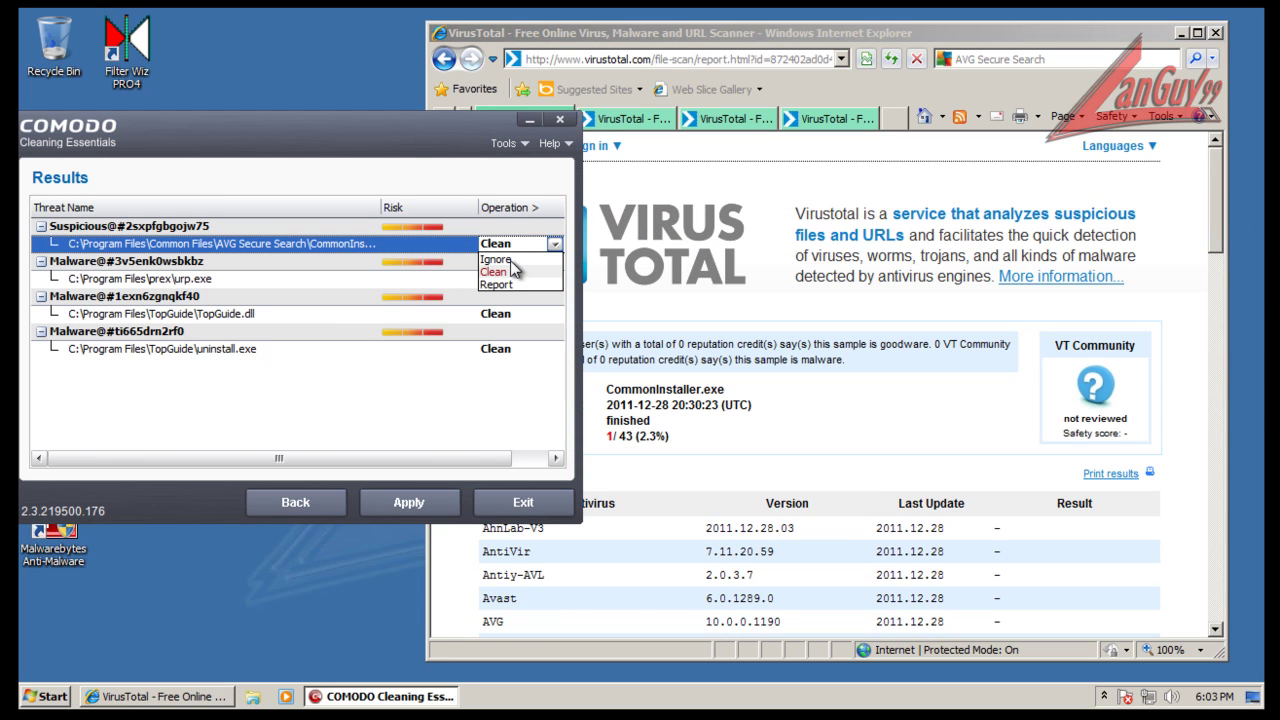
click(513, 260)
click(517, 242)
click(509, 284)
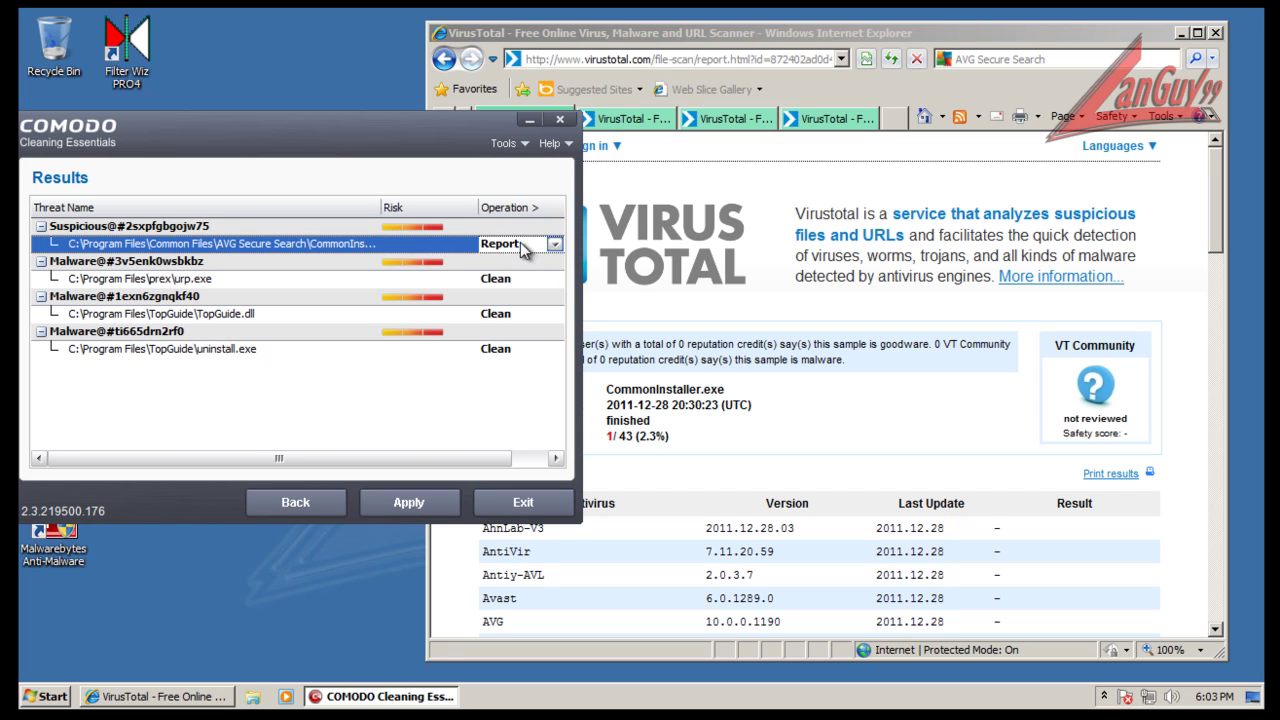
click(520, 243)
click(510, 261)
Review the VirusTotal reports for urp.exe, TopGuide.dll and uninstall.exe, closing the reports and the browser
click(553, 35)
click(588, 118)
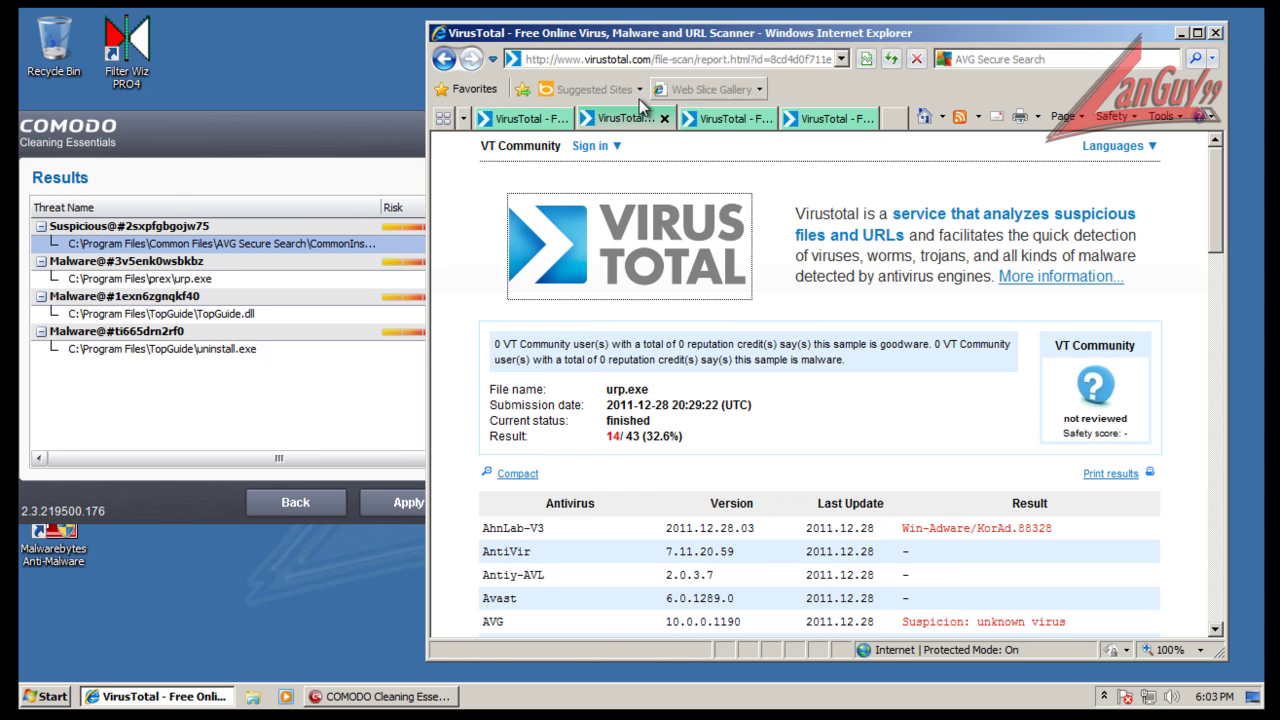
click(564, 118)
click(596, 118)
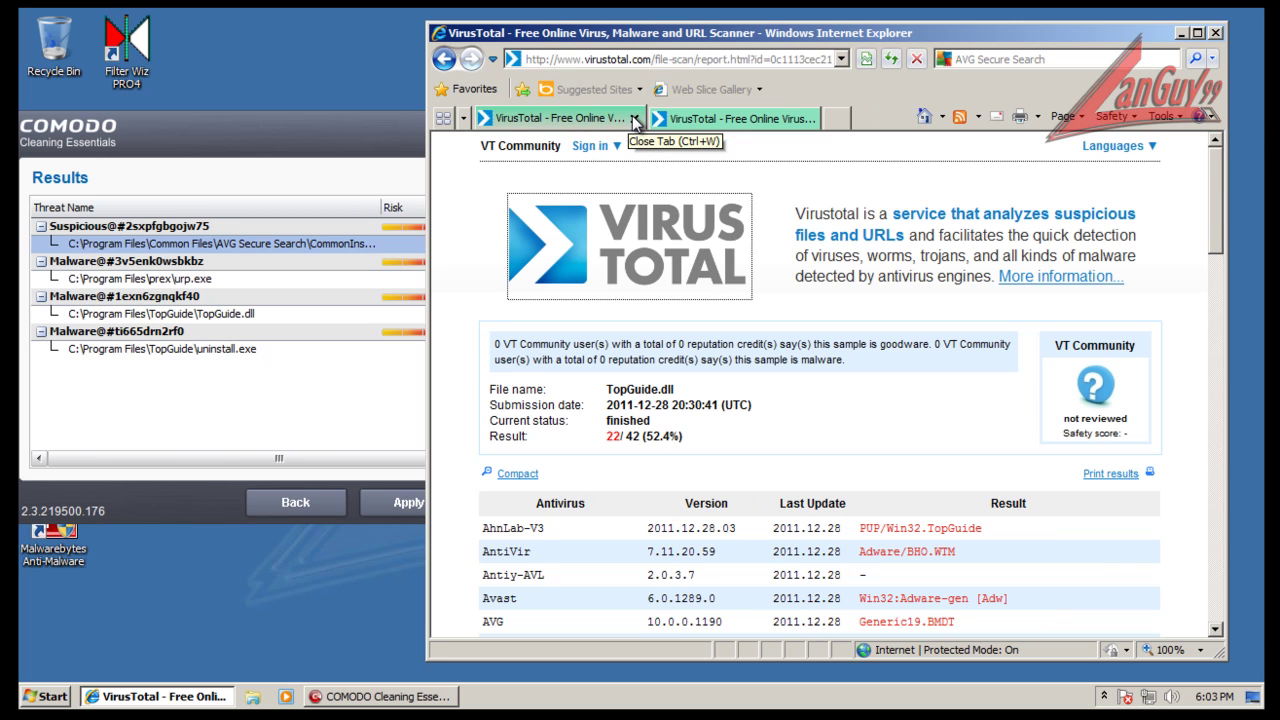
click(633, 119)
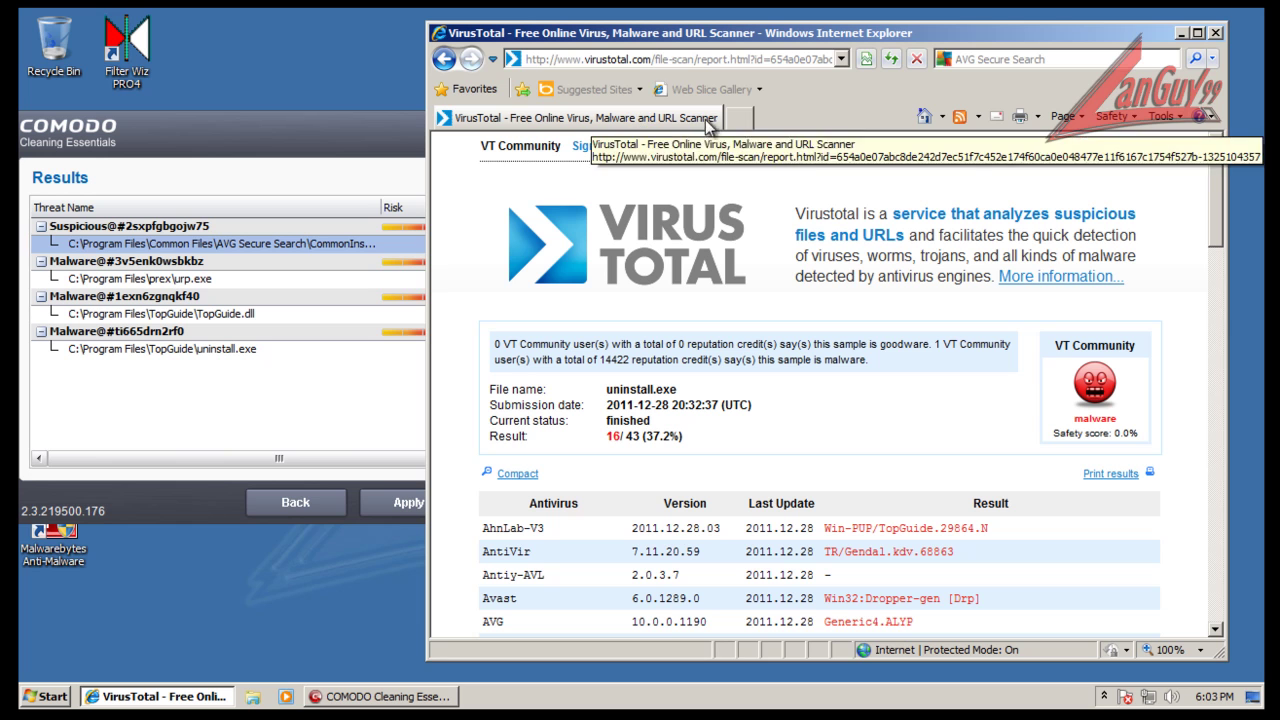
click(1216, 33)
Move the Cleaning Essentials results back to mid-screen and apply the chosen operations to the detected threats
drag(440, 117, 738, 107)
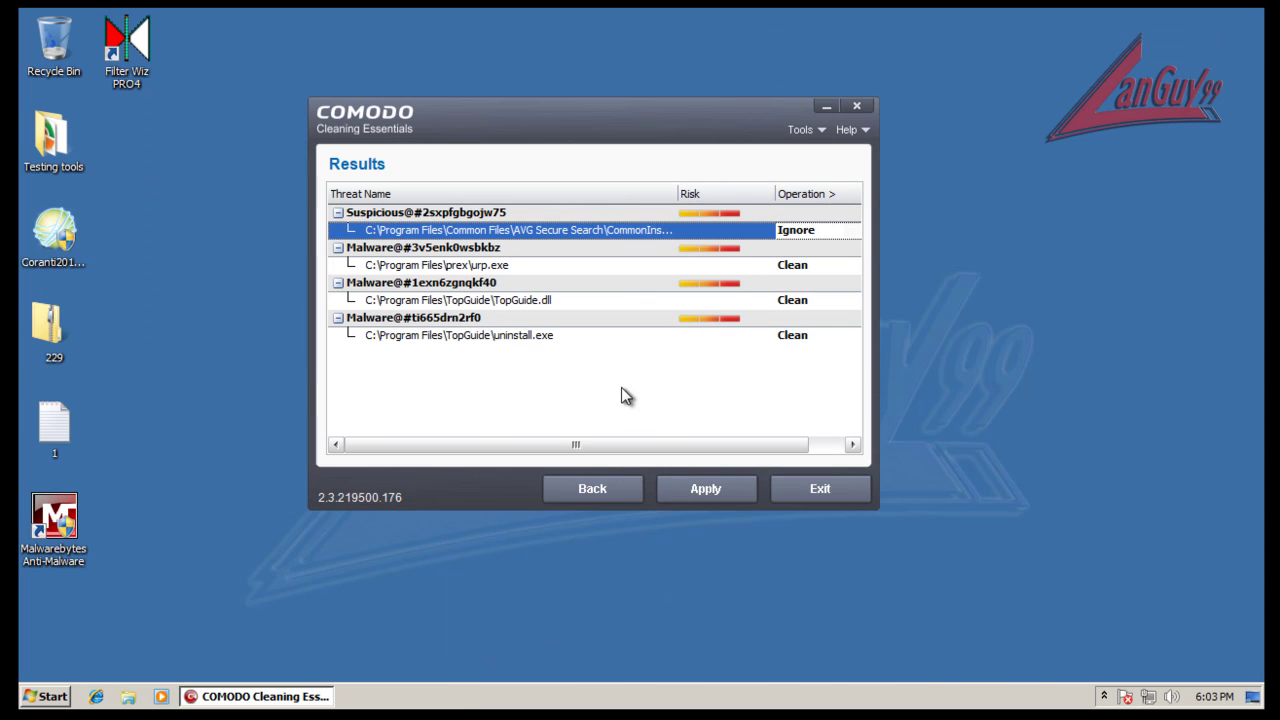
click(703, 489)
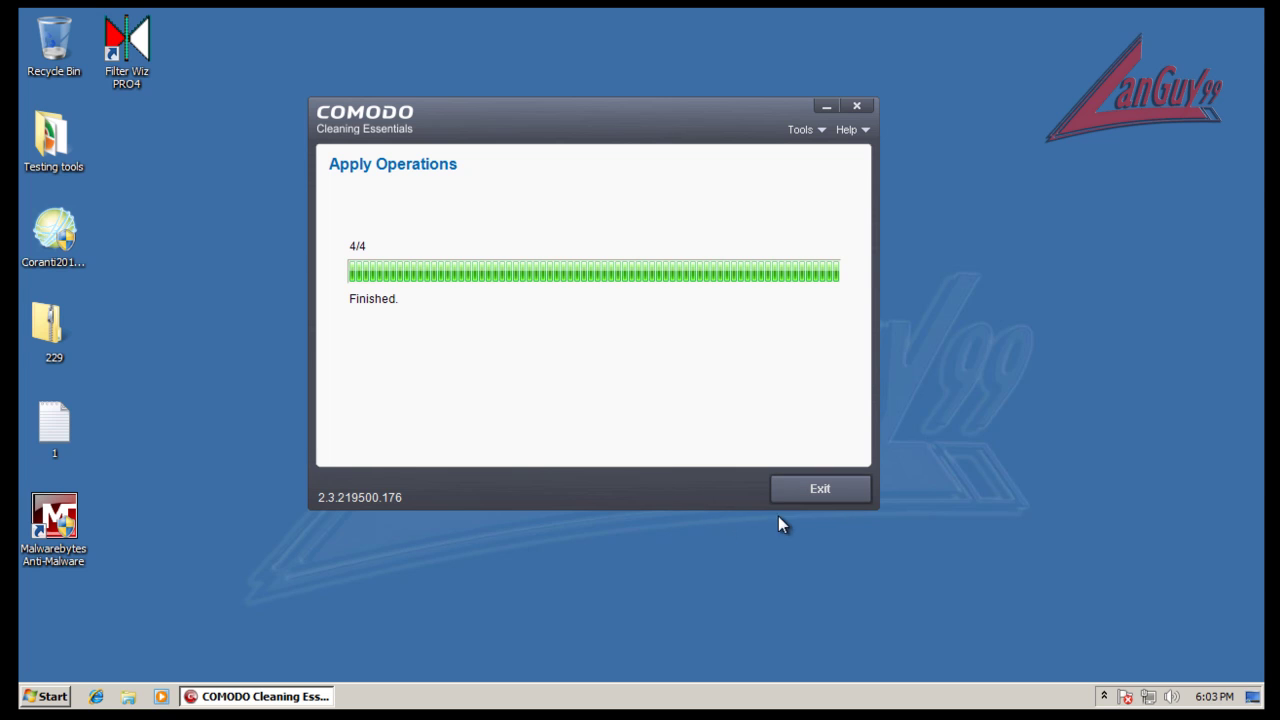
click(762, 495)
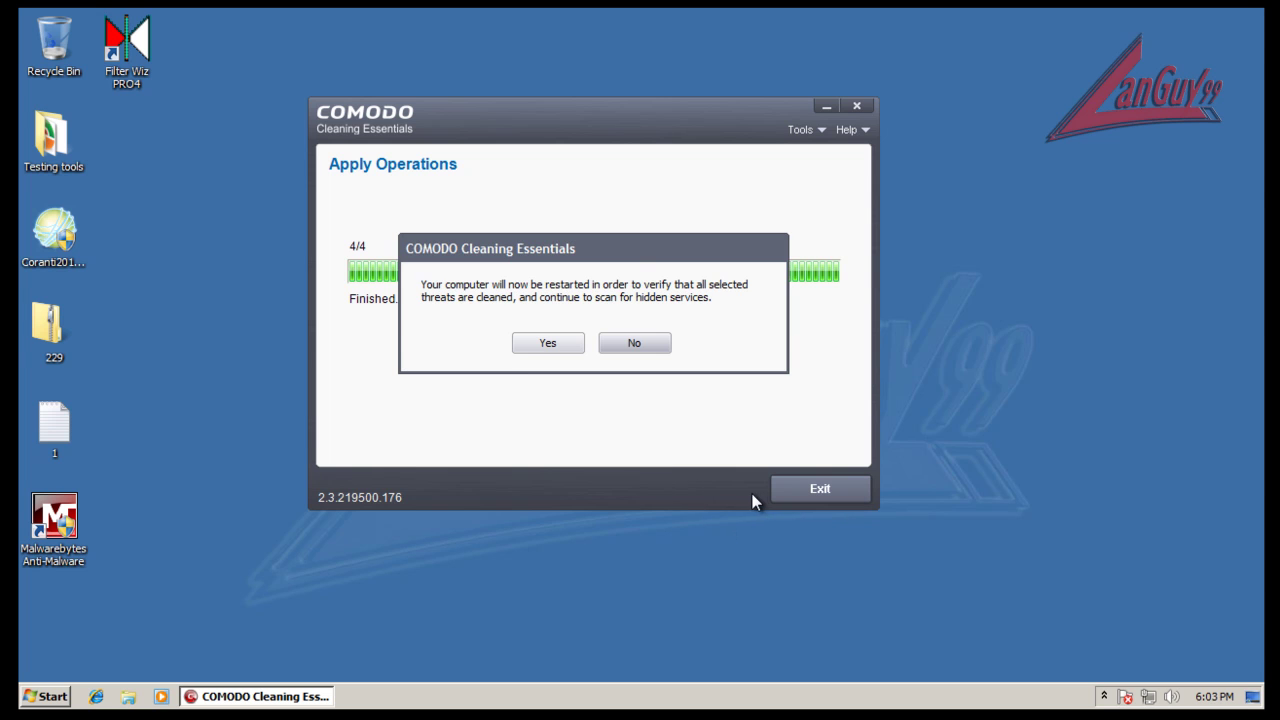
Restart the computer to verify the cleaned threats, and exit Cleaning Essentials from its results list after the reboot
click(556, 344)
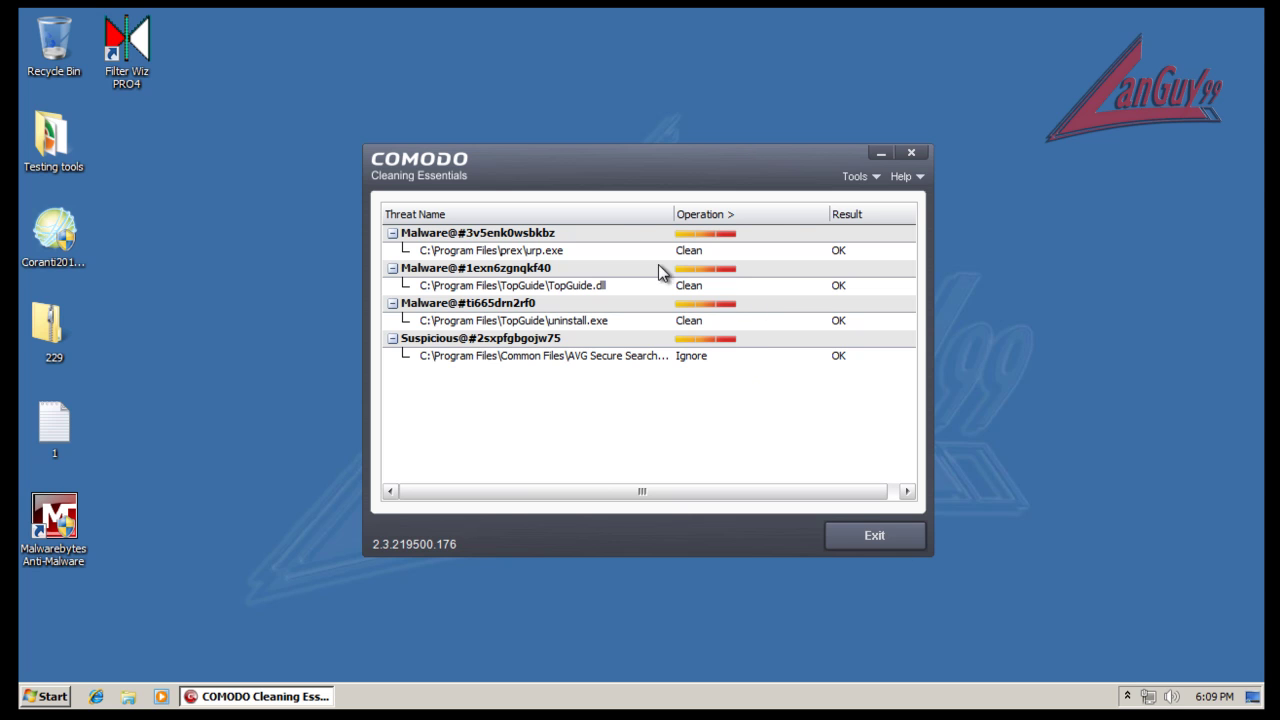
click(868, 537)
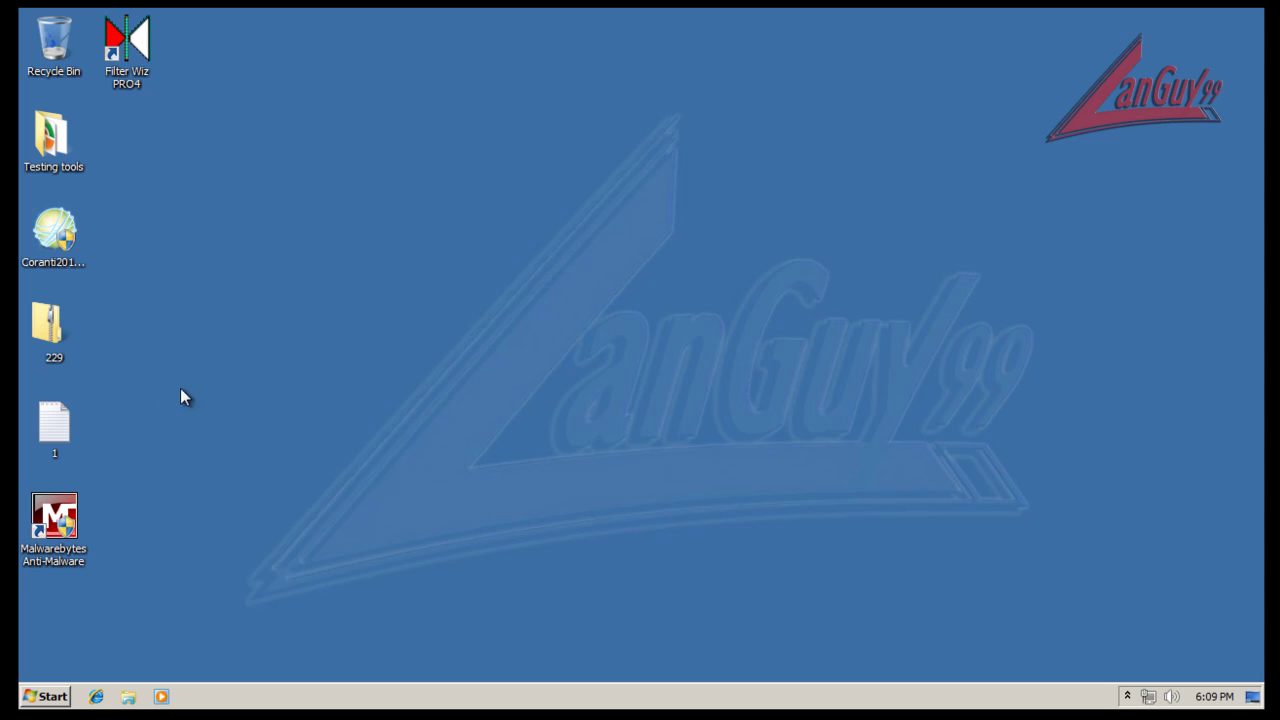
Switch to Malwarebytes Anti-Malware, allowing it to make changes and declining the full-version trial
double_click(58, 518)
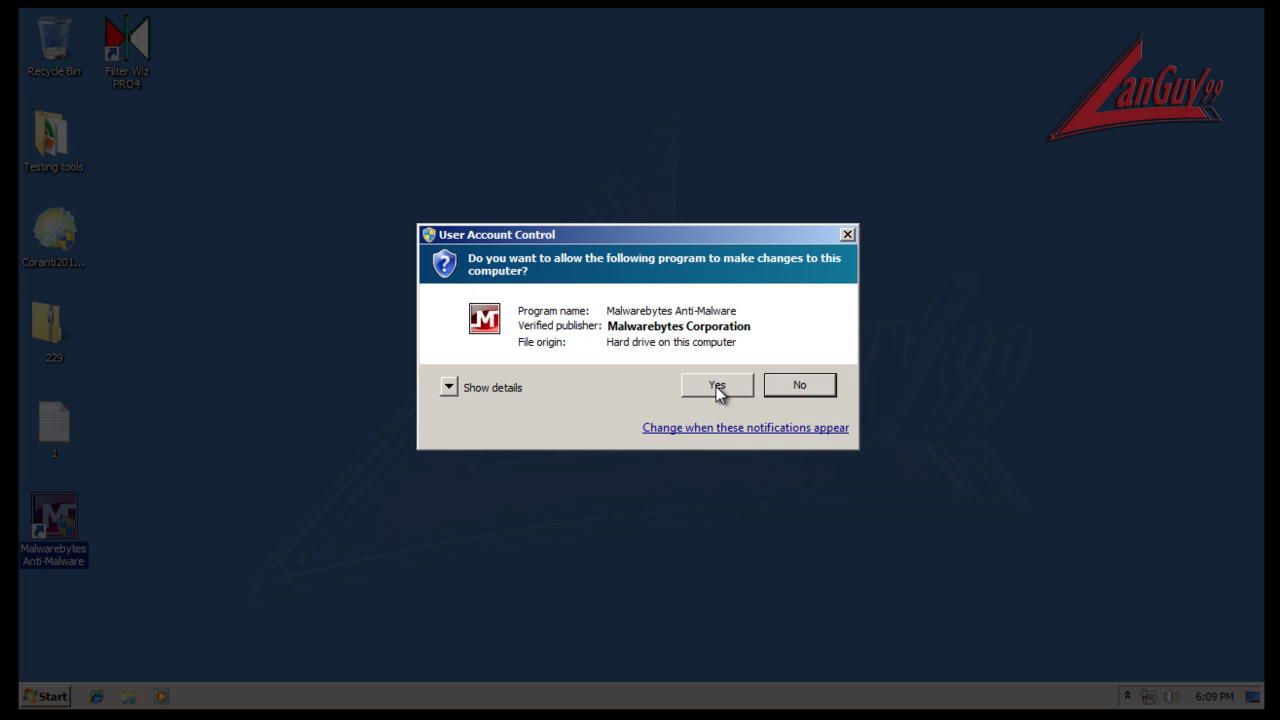
click(719, 386)
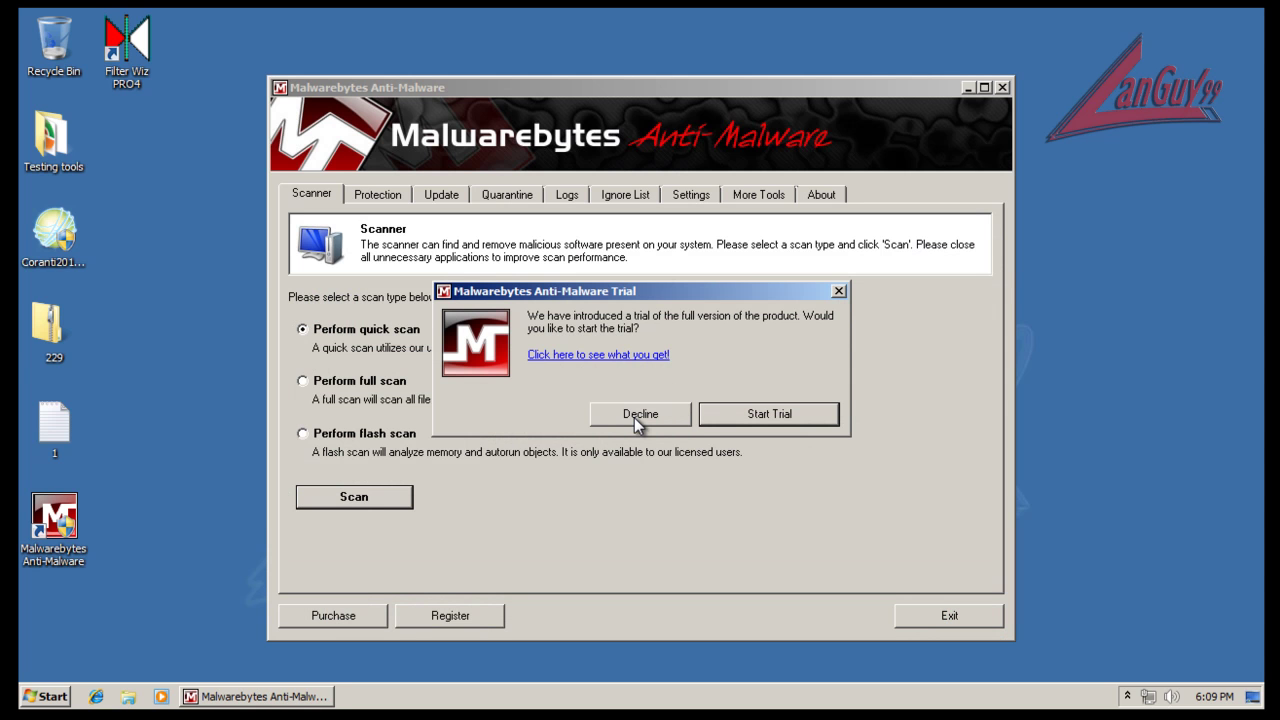
click(632, 416)
Open the news details on the new database numbering format and update the Malwarebytes database
click(393, 188)
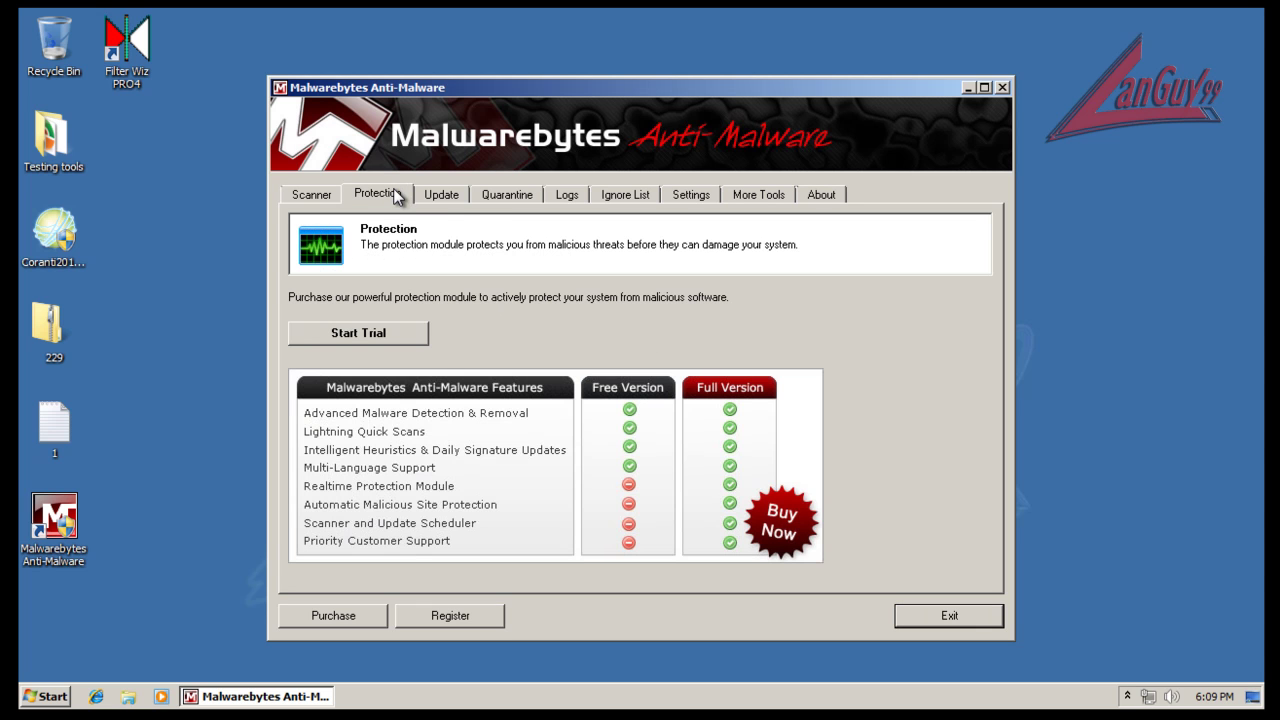
click(435, 194)
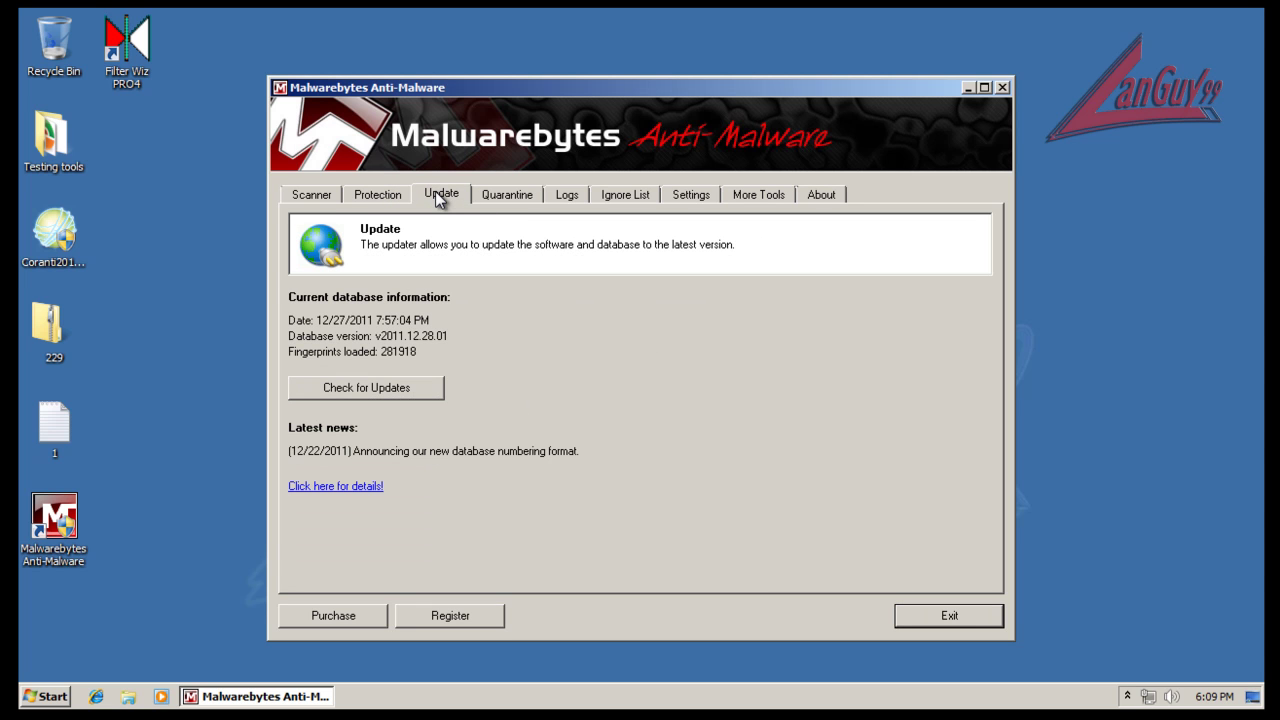
click(350, 487)
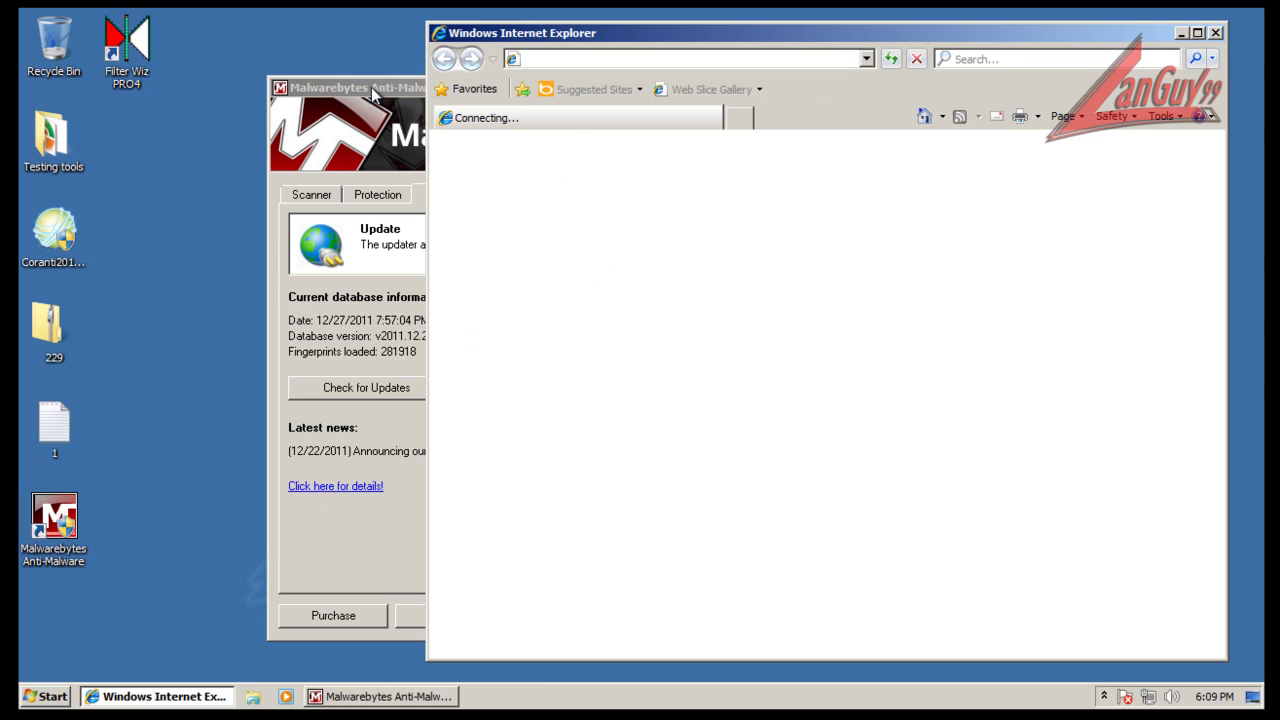
click(334, 182)
click(370, 192)
click(441, 194)
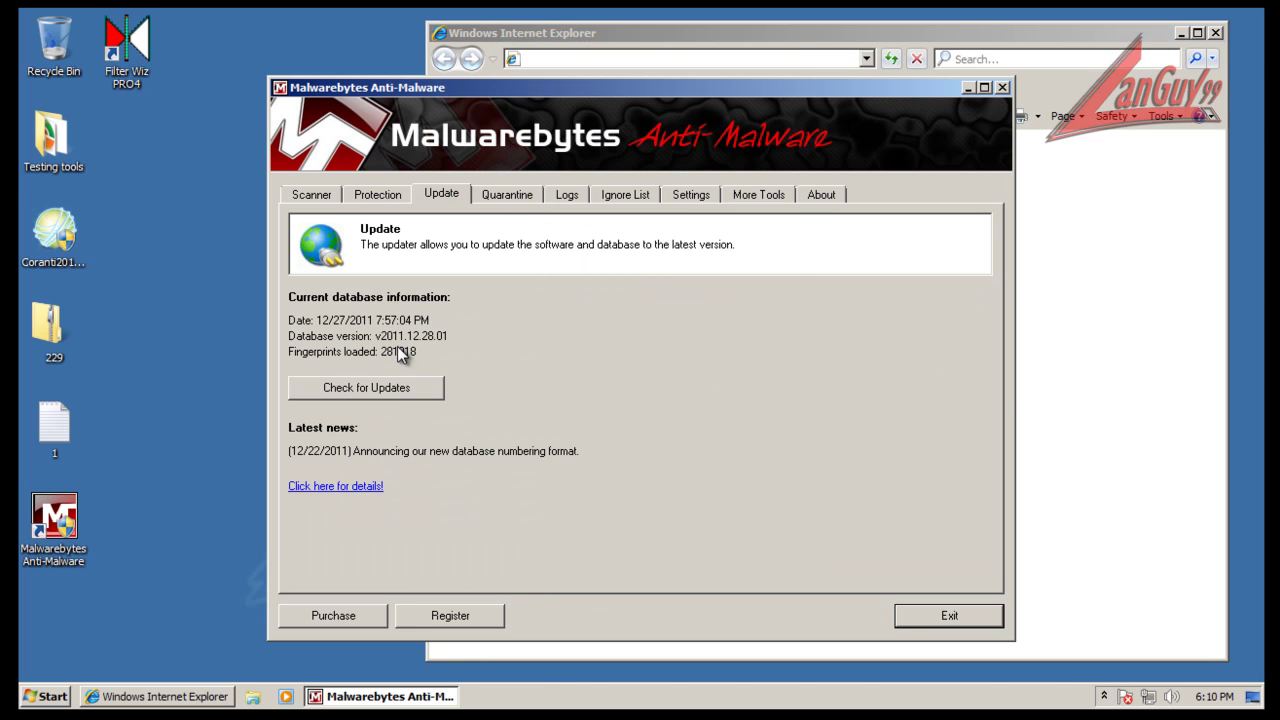
click(395, 390)
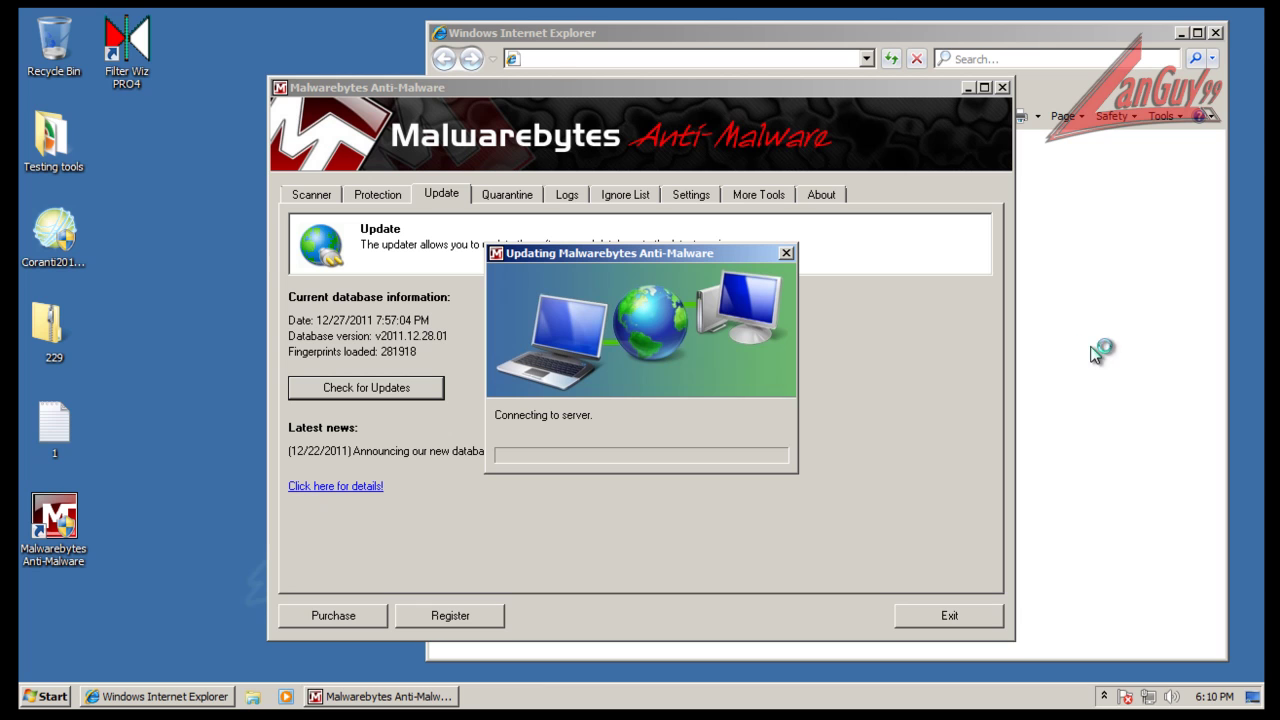
Read the Malwarebytes forum post explaining the new database numbering format, and close the browser
click(1013, 38)
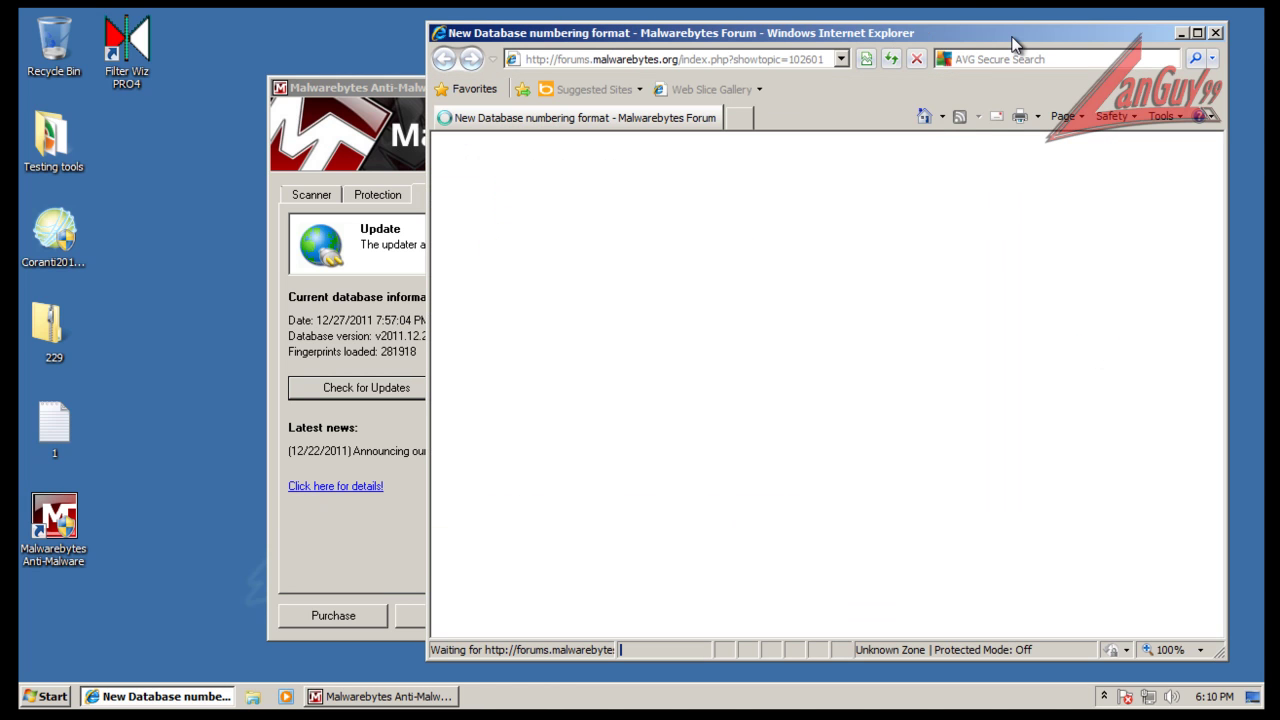
click(311, 551)
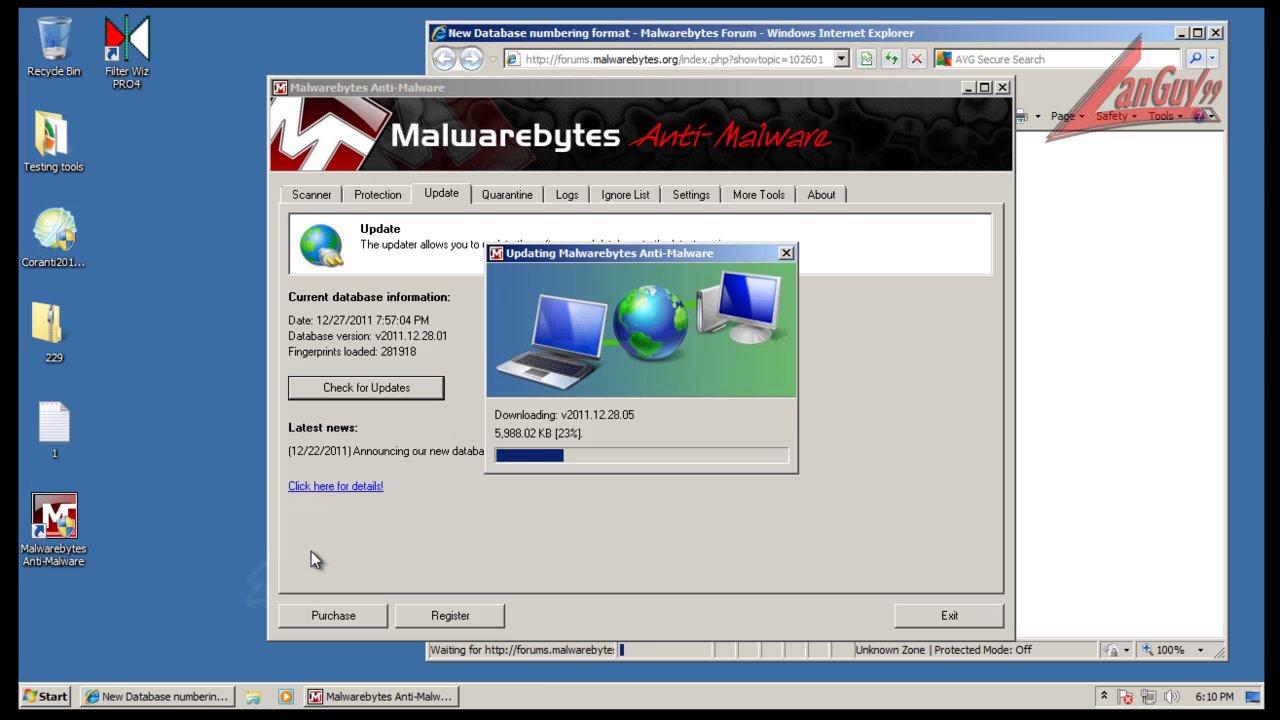
click(1088, 28)
scroll(1116, 534, down, 5)
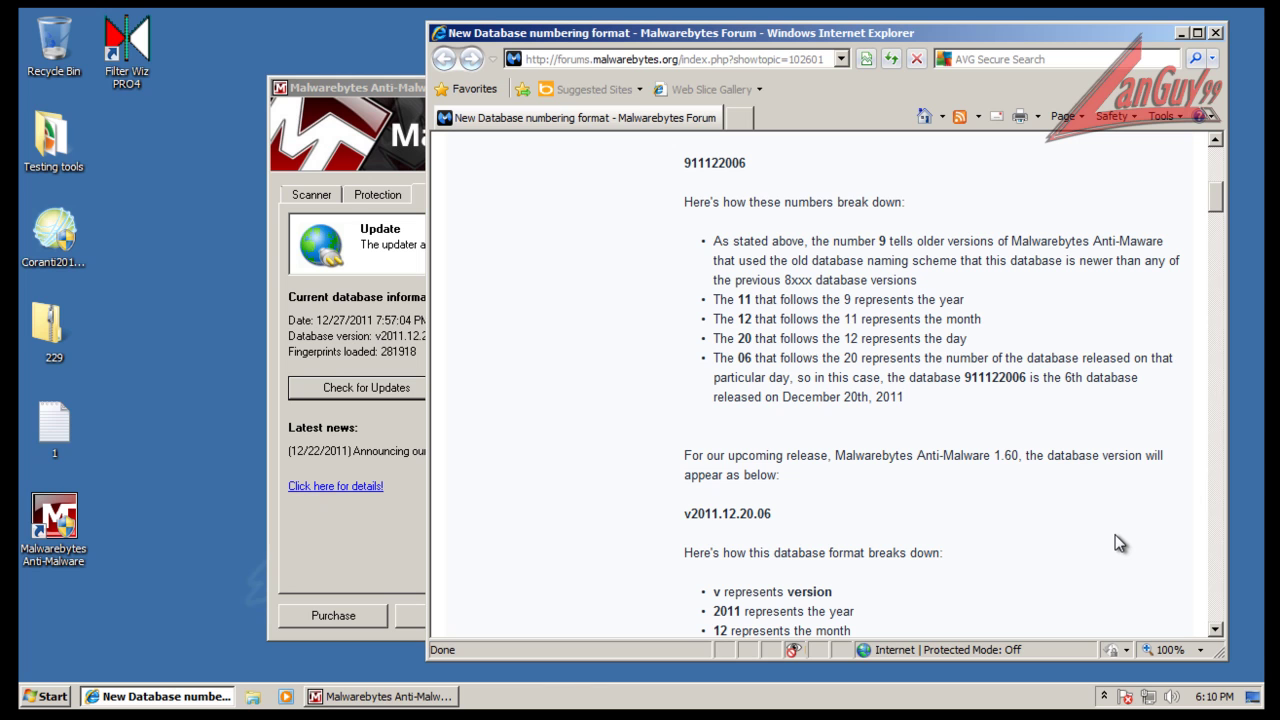
scroll(1115, 534, down, 3)
scroll(1116, 534, down, 4)
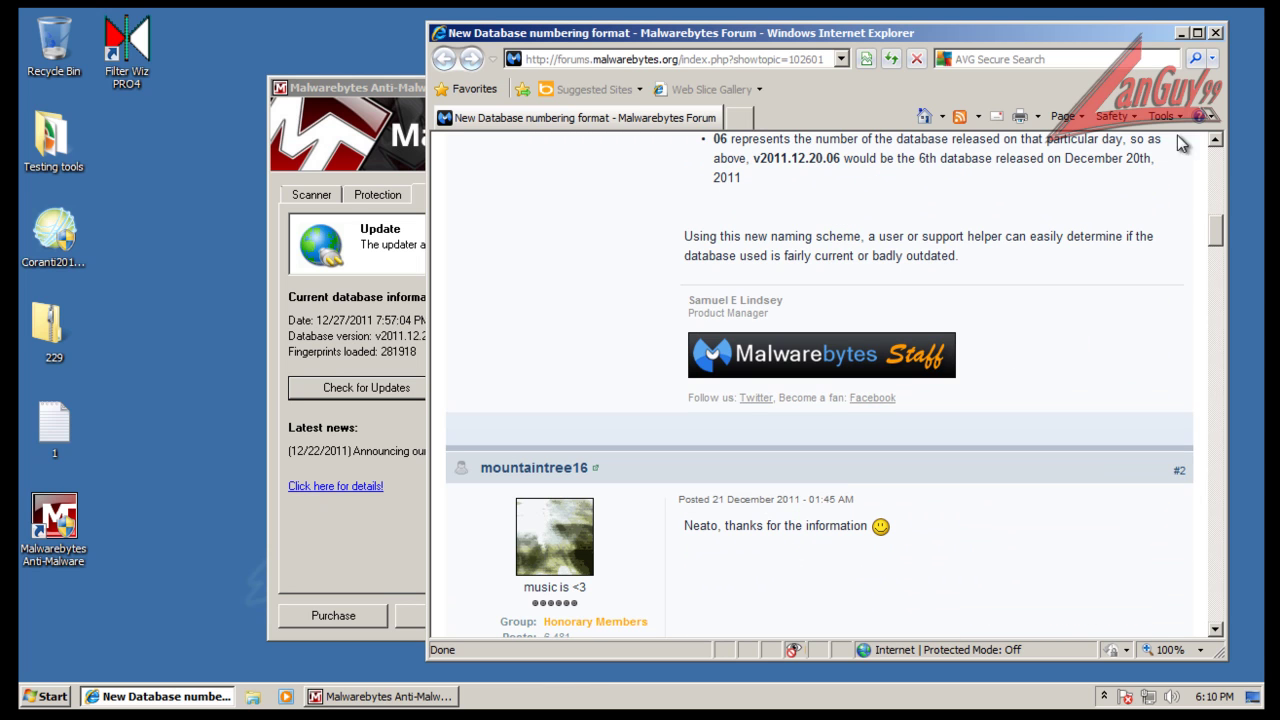
click(1218, 33)
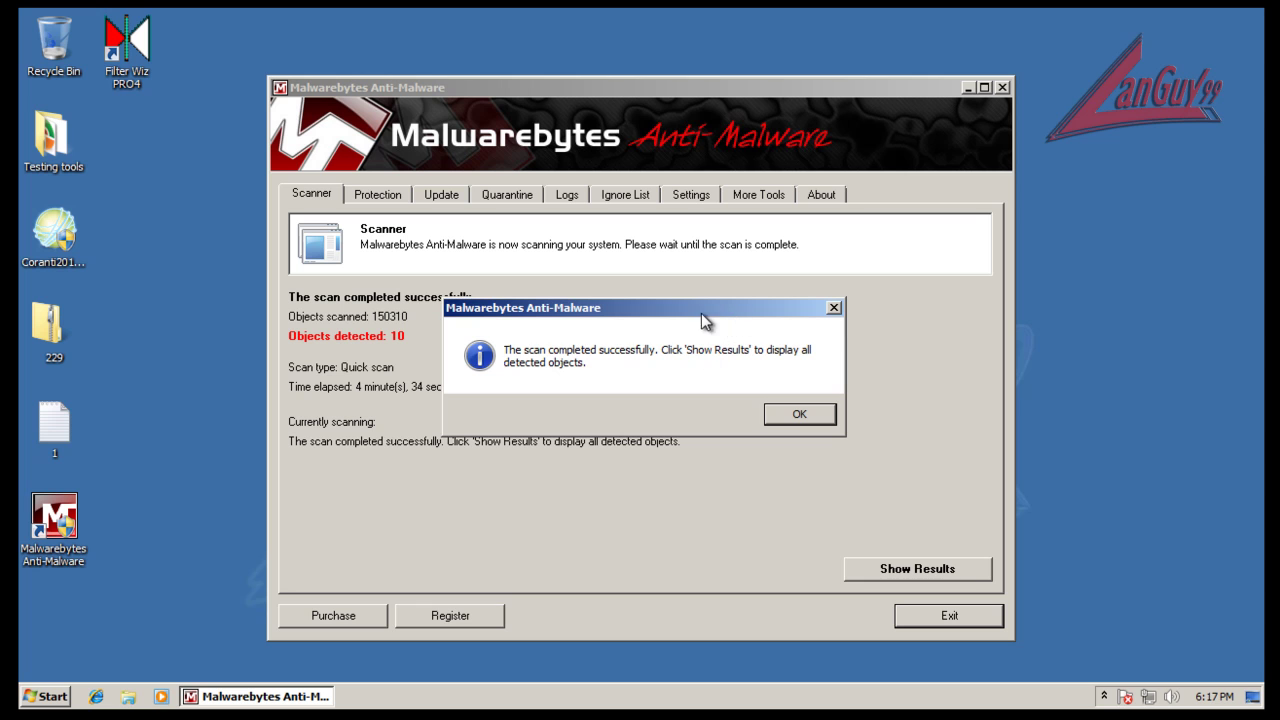
Show the objects detected by the Malwarebytes quick scan, widening the Vendor and Item columns to read the full entries
click(814, 415)
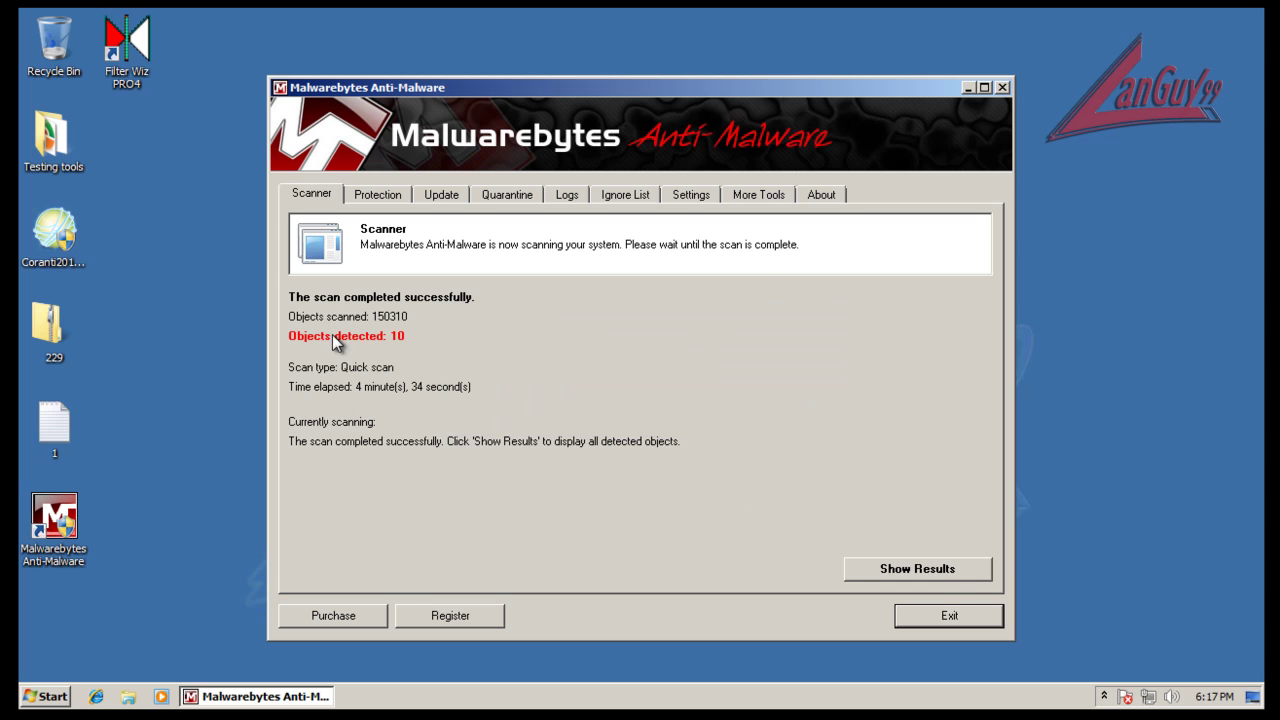
click(936, 578)
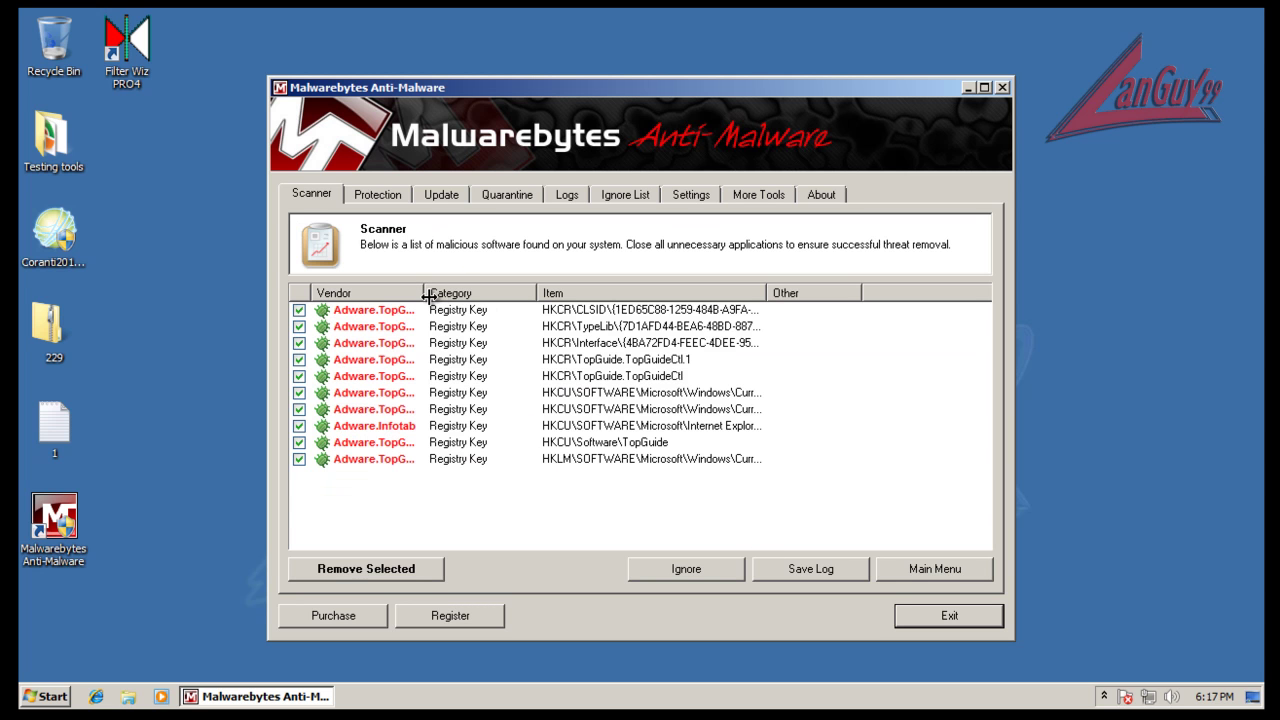
drag(424, 292, 451, 293)
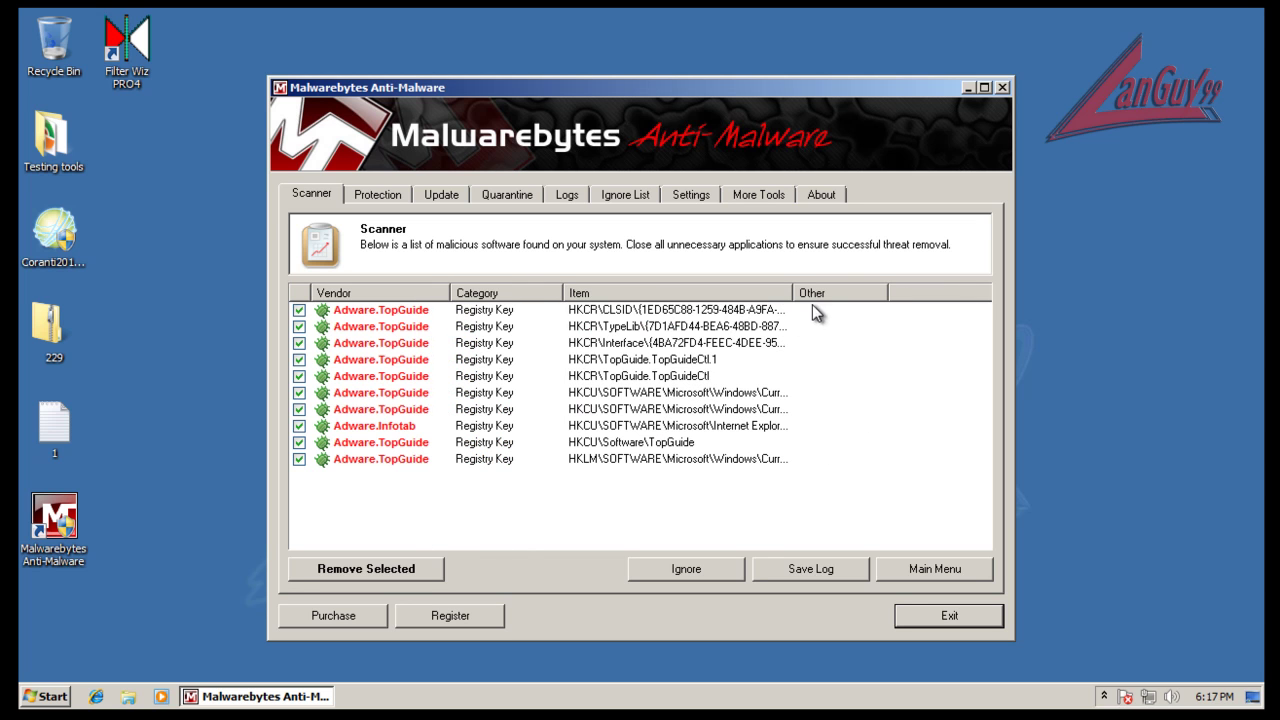
drag(793, 291, 918, 286)
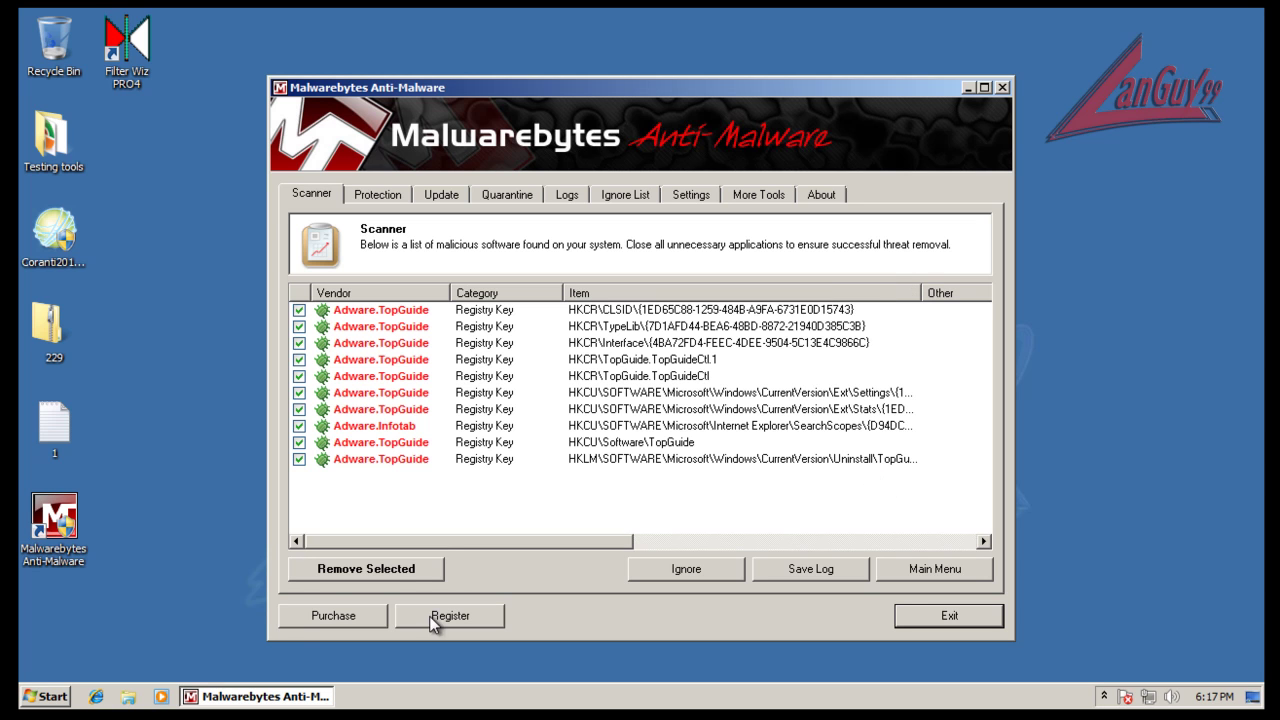
Remove all selected TopGuide and Infotab adware registry keys, dismiss the scan log and close Malwarebytes
click(383, 565)
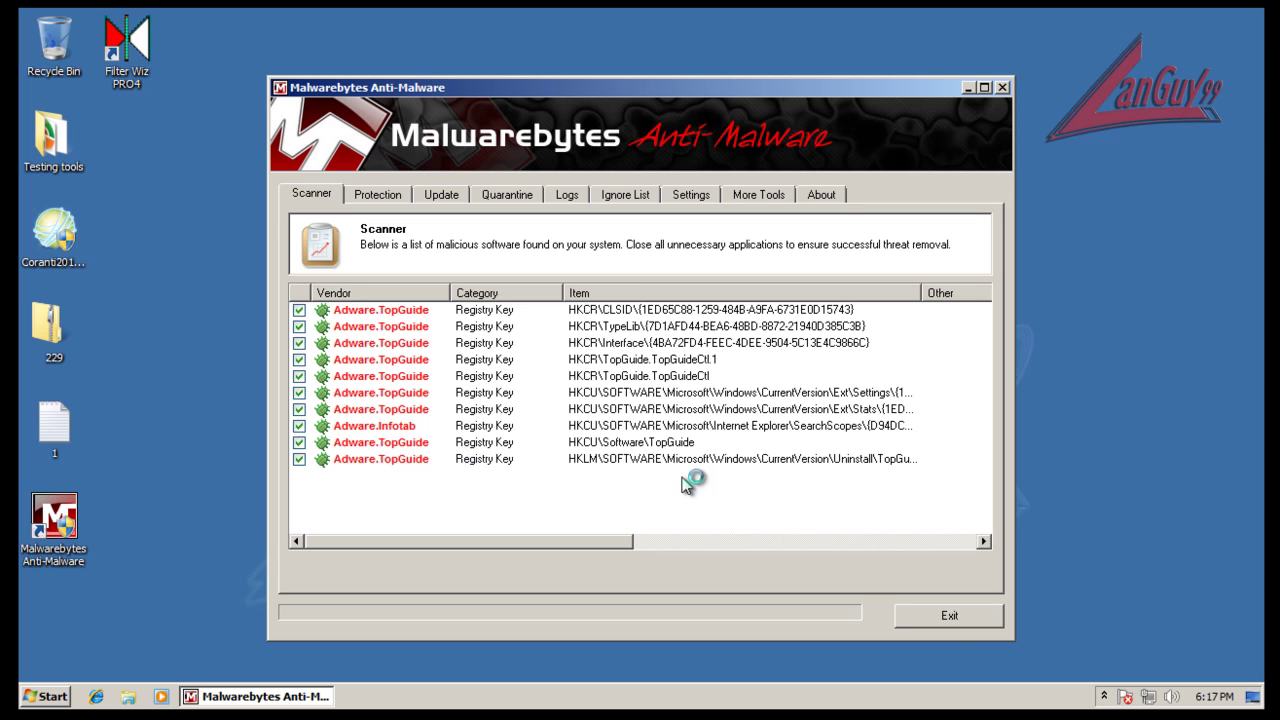
click(775, 420)
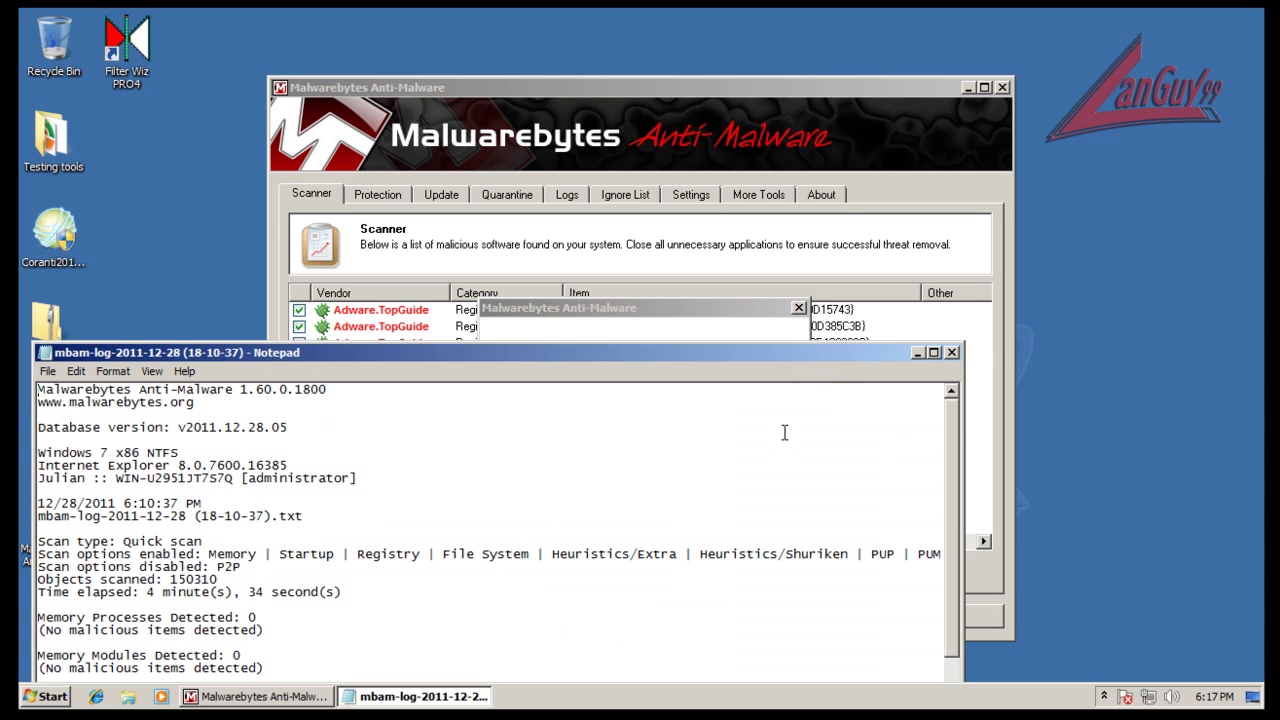
click(953, 352)
click(772, 410)
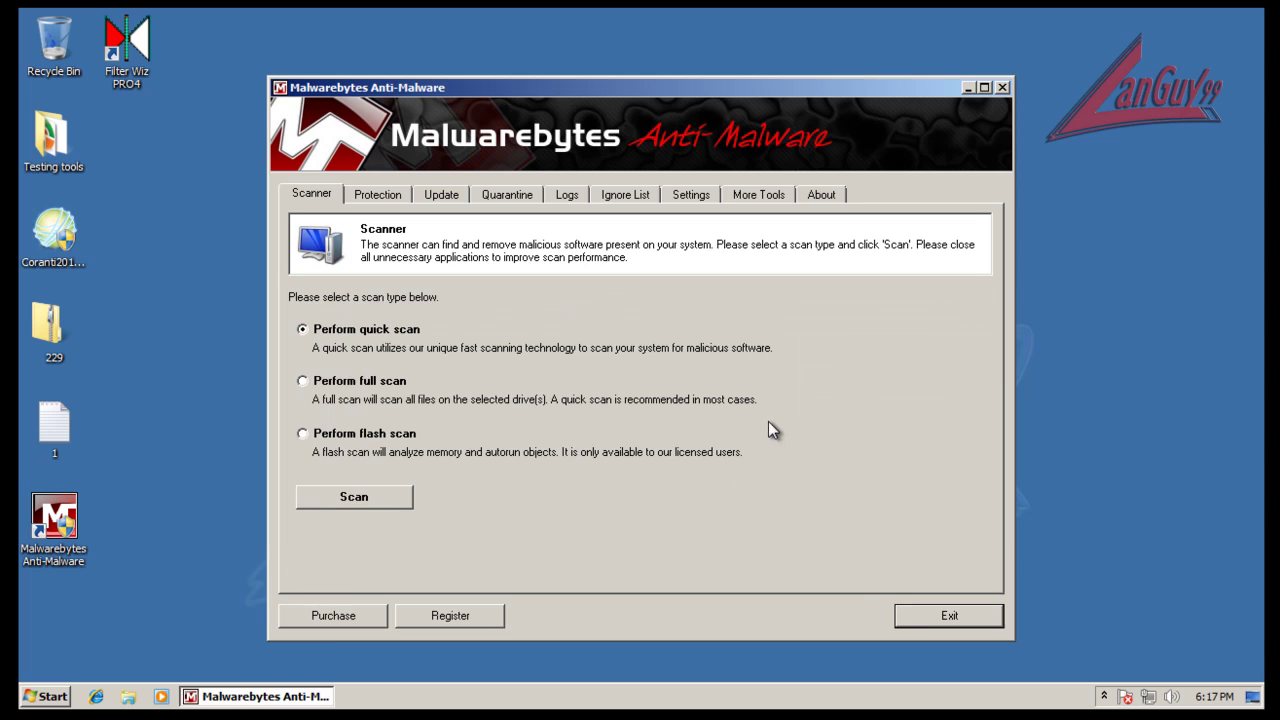
click(1002, 87)
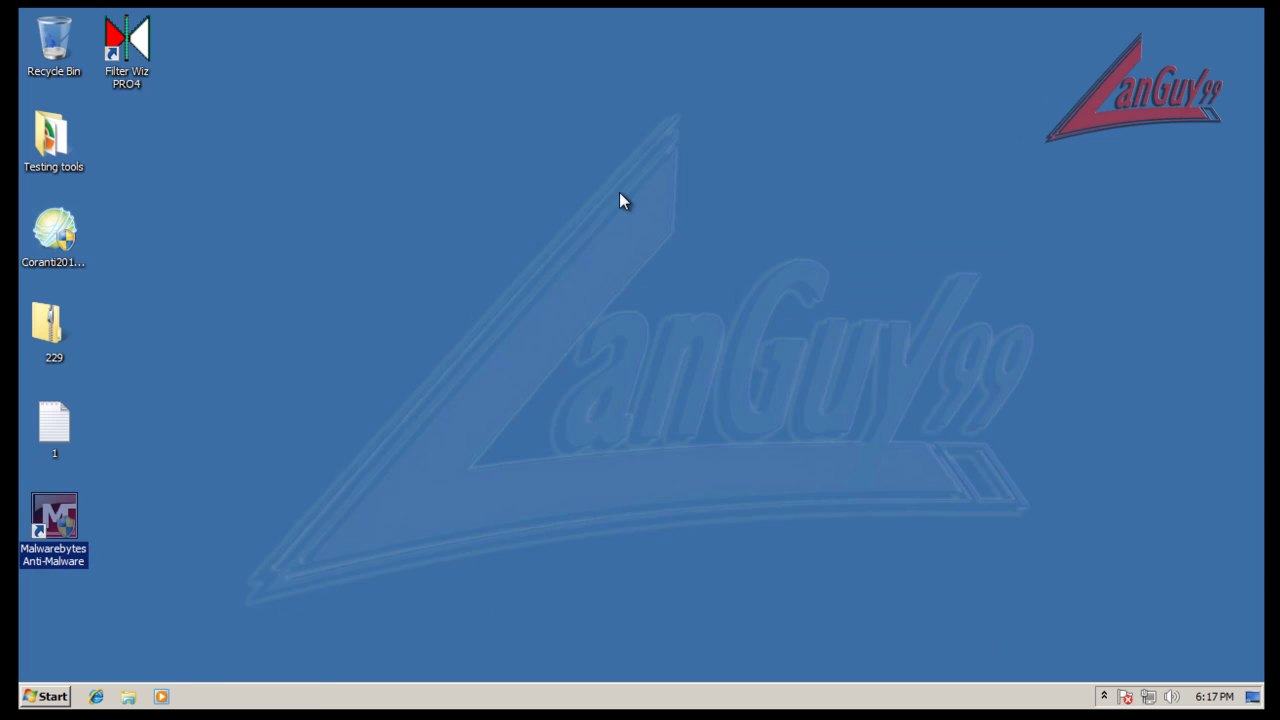
Launch HitmanPro36 from the Testing tools folder and allow it to make changes to the computer
click(51, 135)
double_click(51, 130)
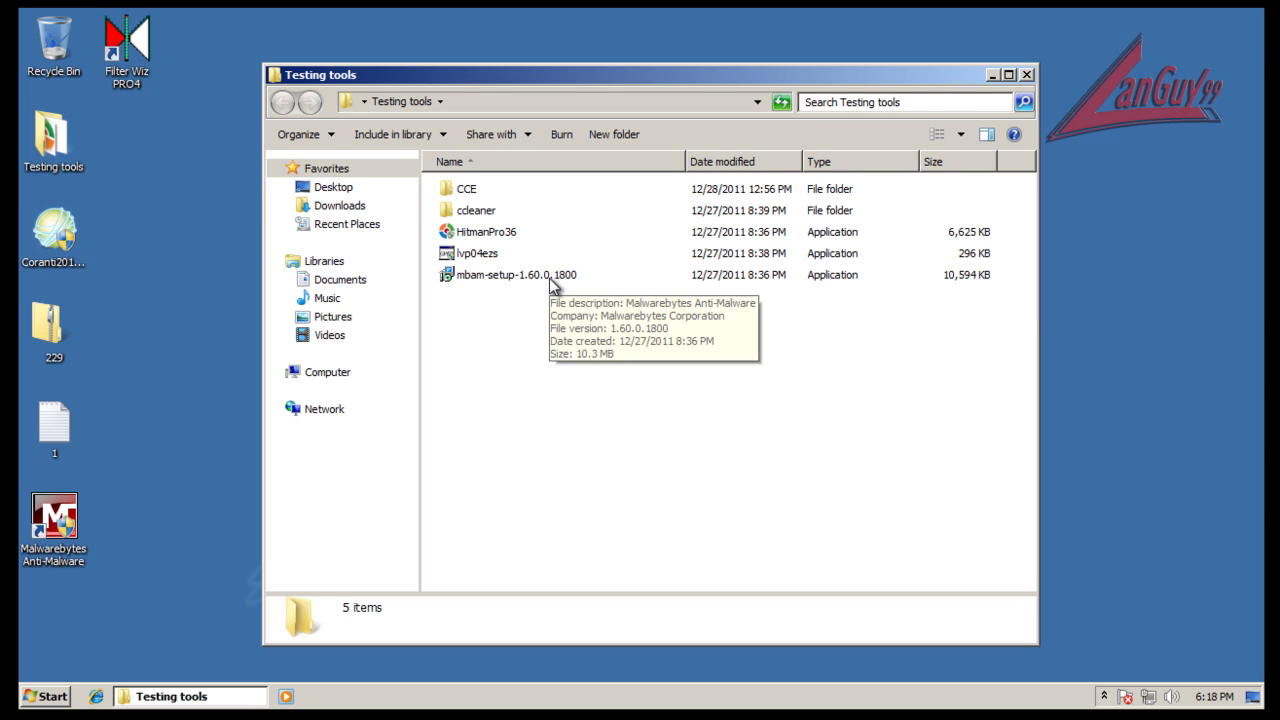
click(518, 236)
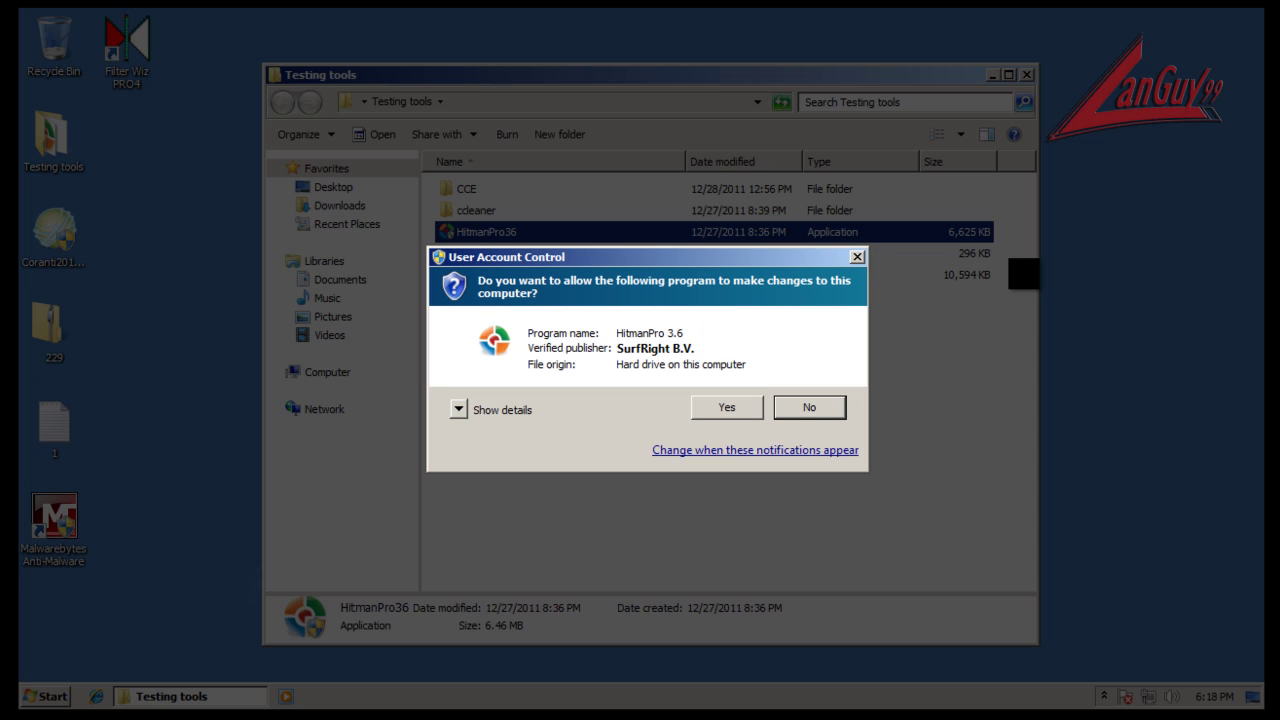
click(752, 410)
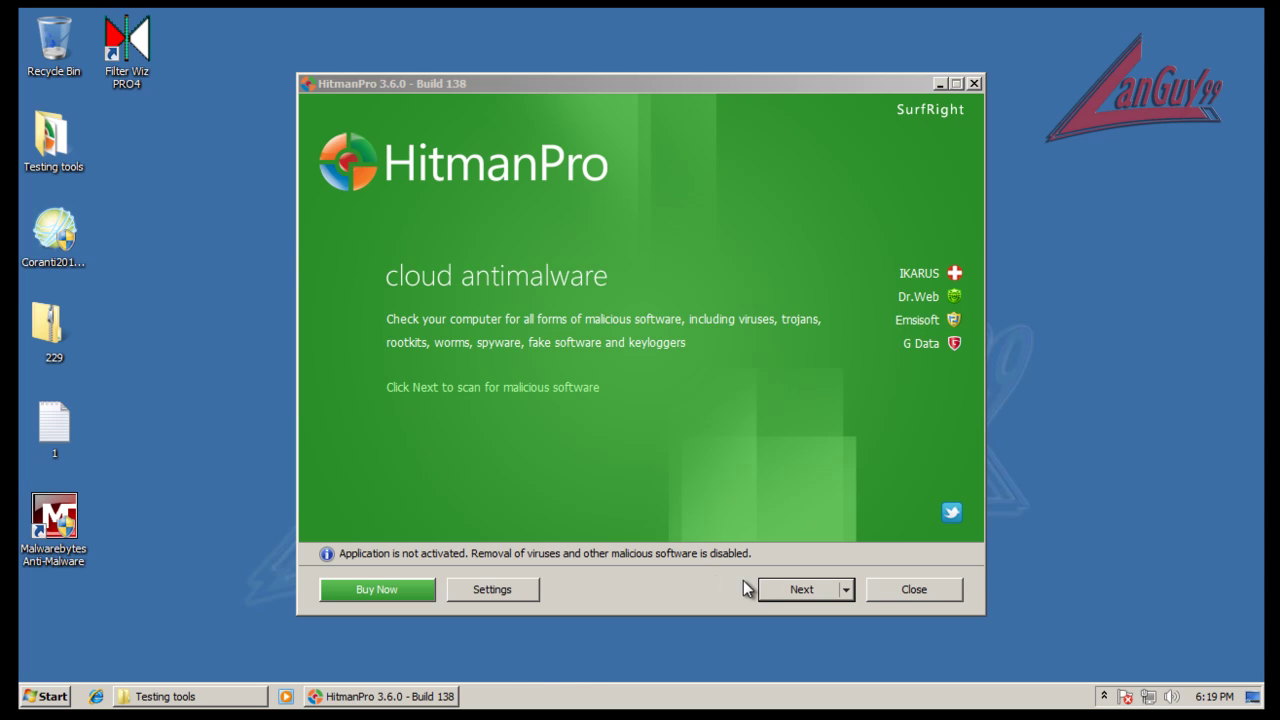
Accept the HitmanPro license terms, run a scan for malicious software, and close the program after reviewing the results
click(787, 589)
click(369, 530)
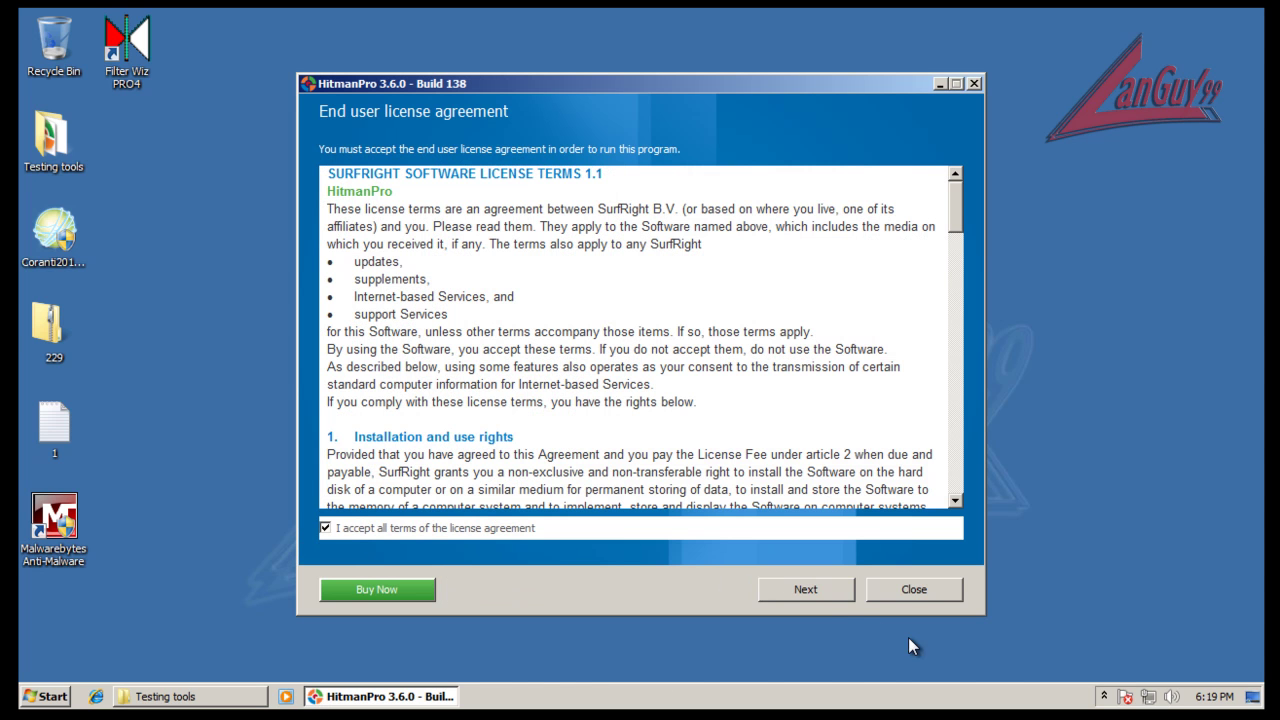
click(815, 589)
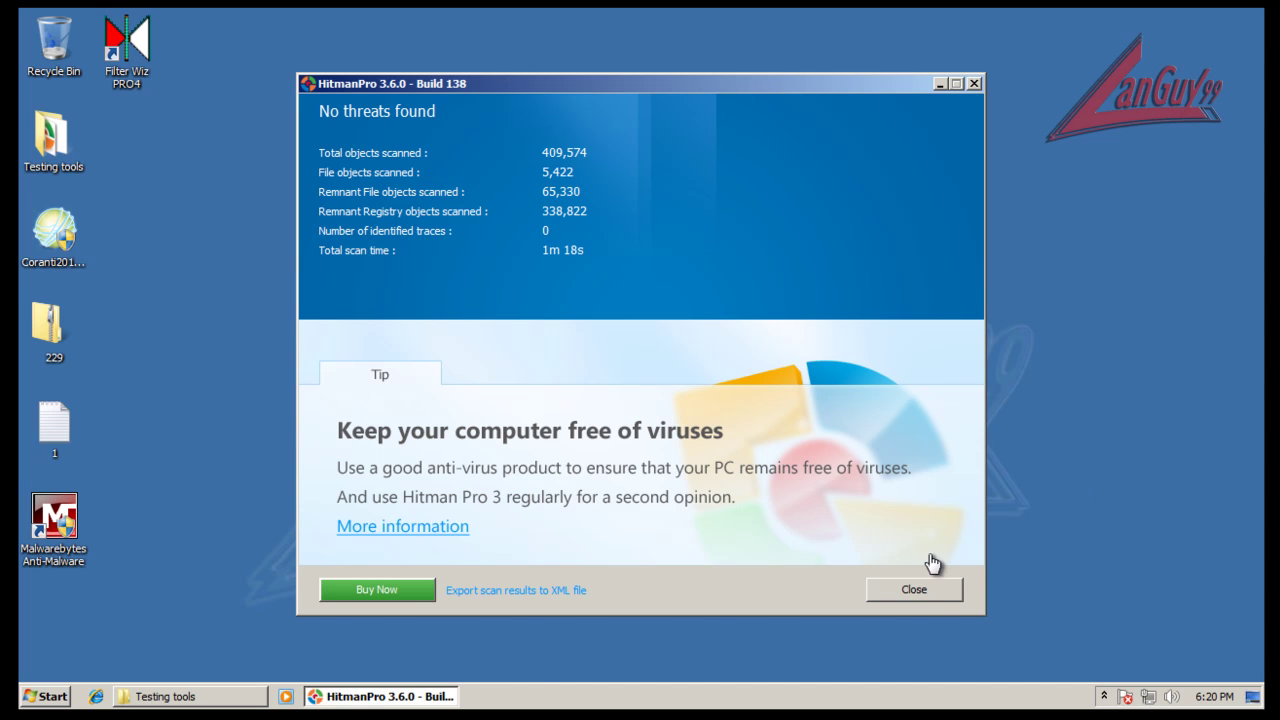
click(928, 593)
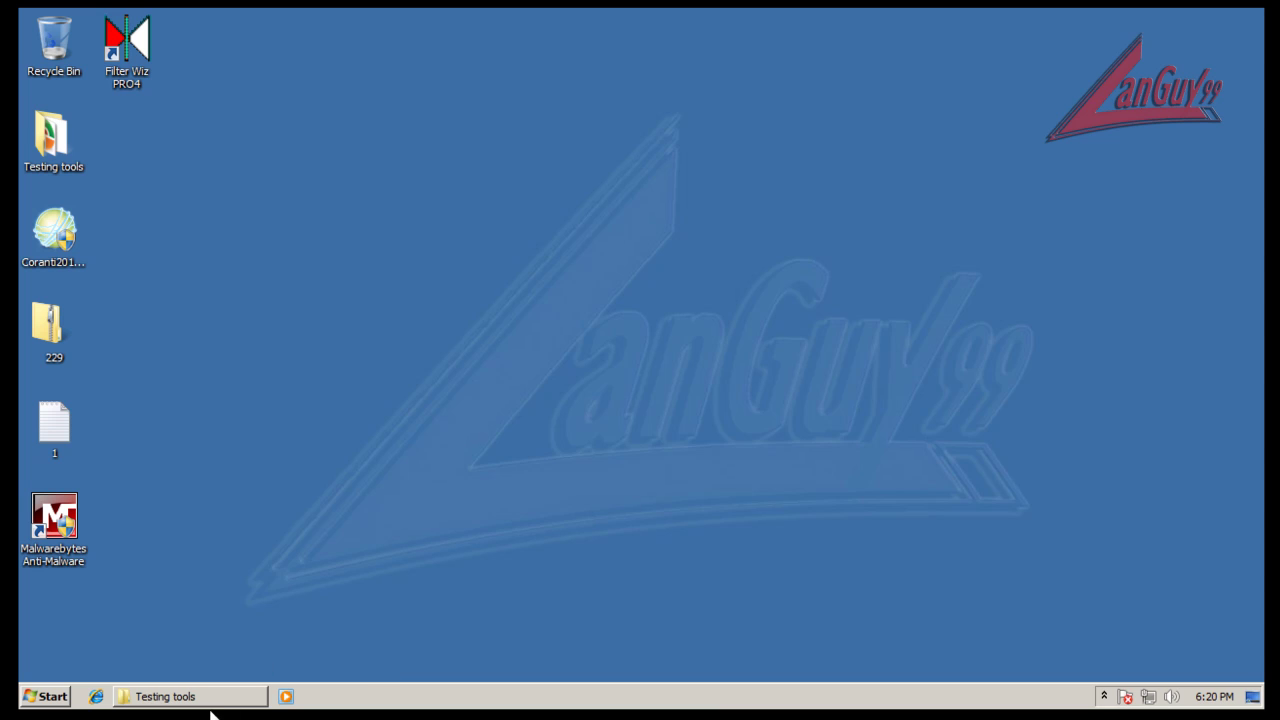
Switch to Coranti 2012, reduce its window from full screen, and enable all active protection components
click(1104, 700)
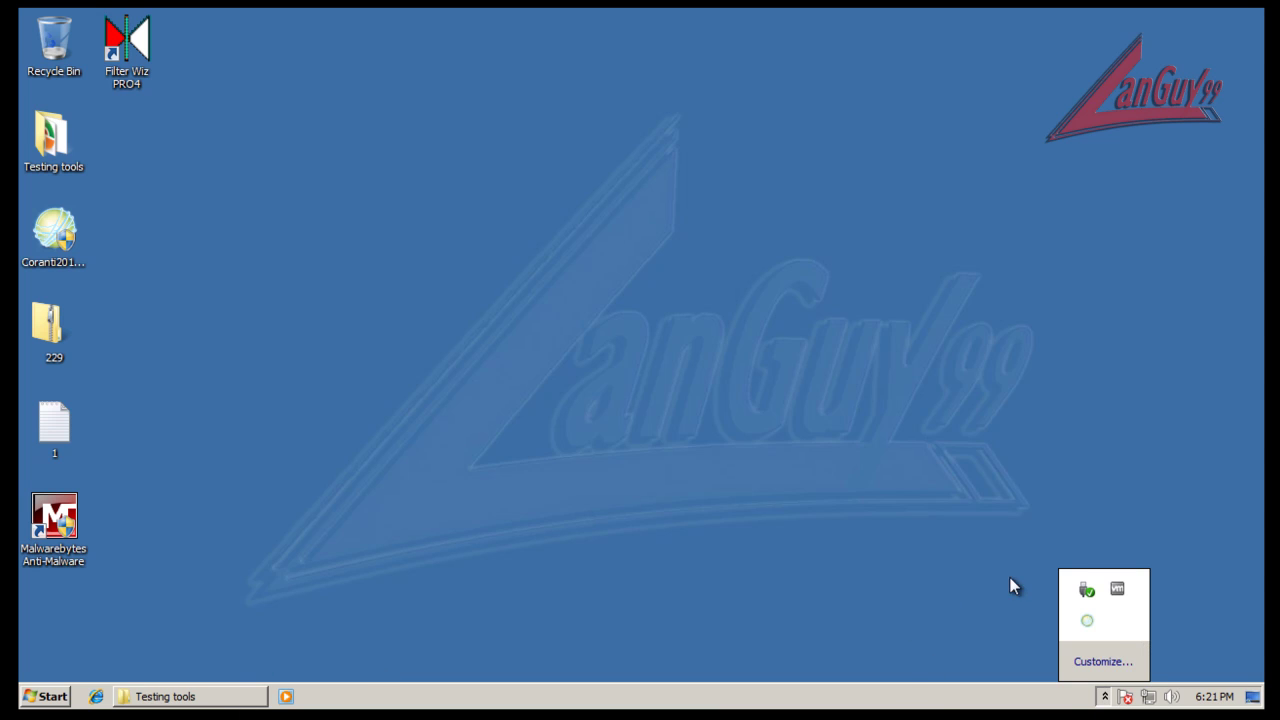
double_click(1090, 625)
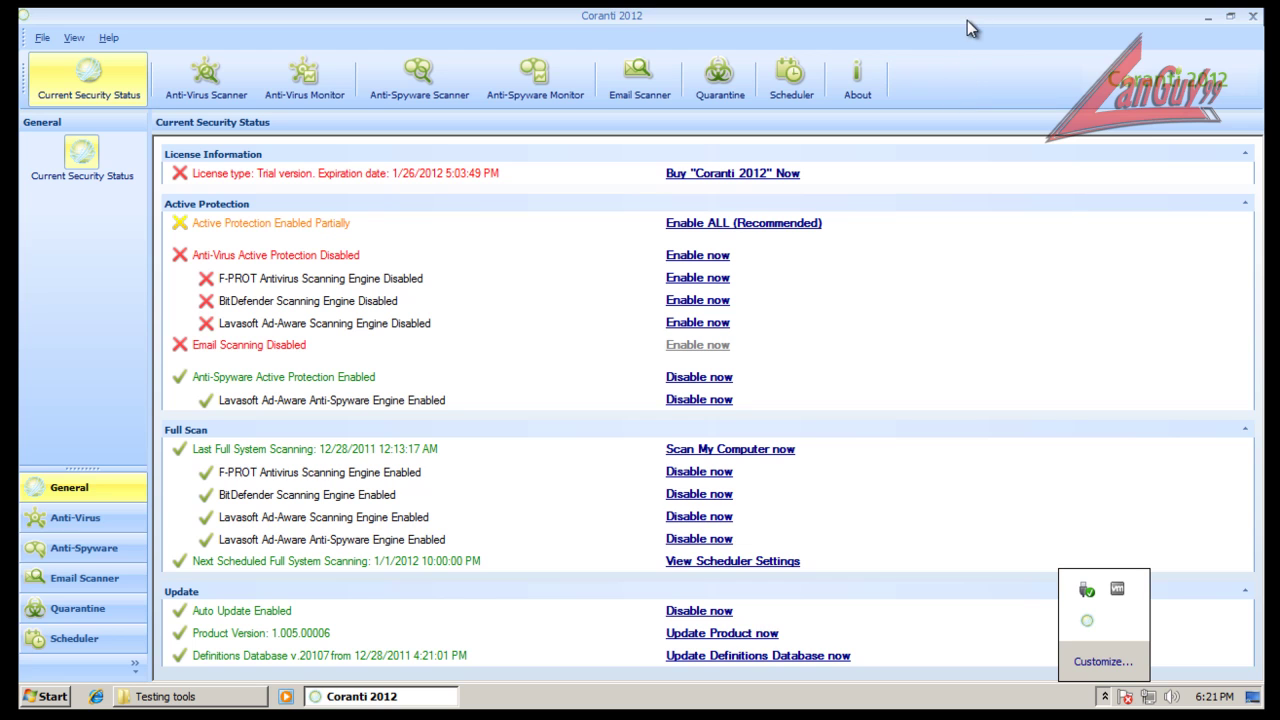
drag(967, 20, 1001, 80)
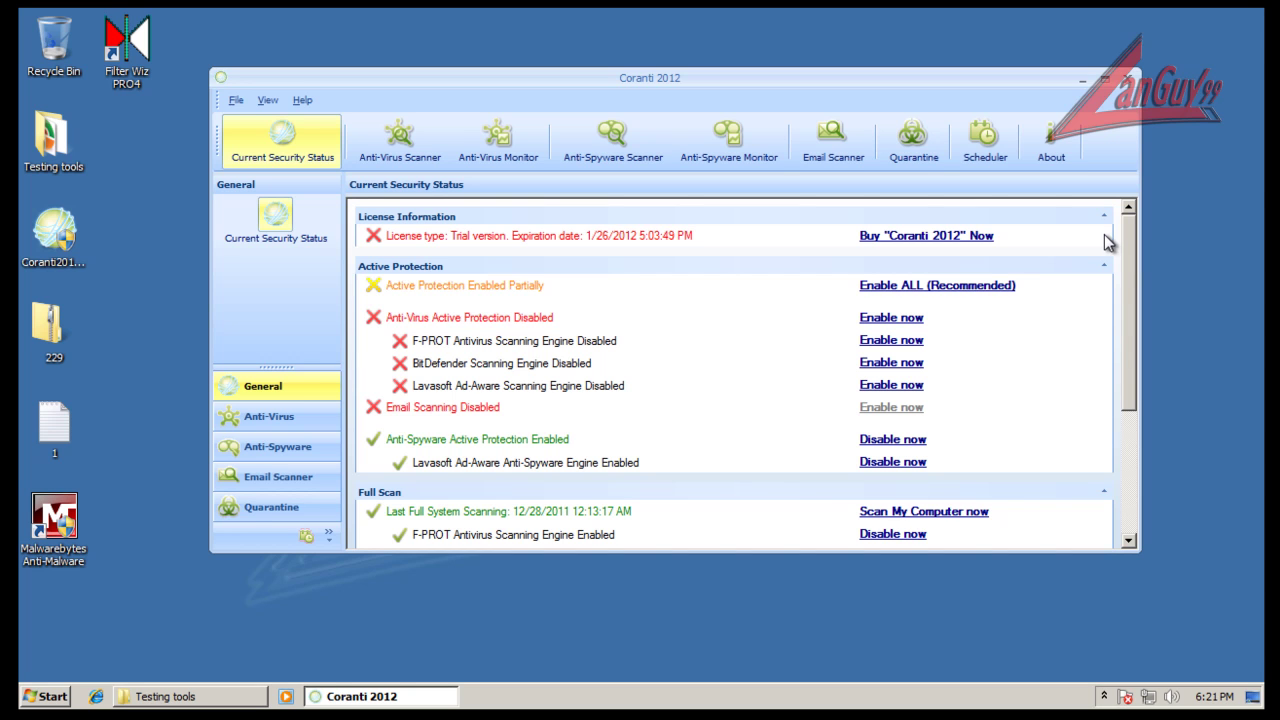
click(962, 286)
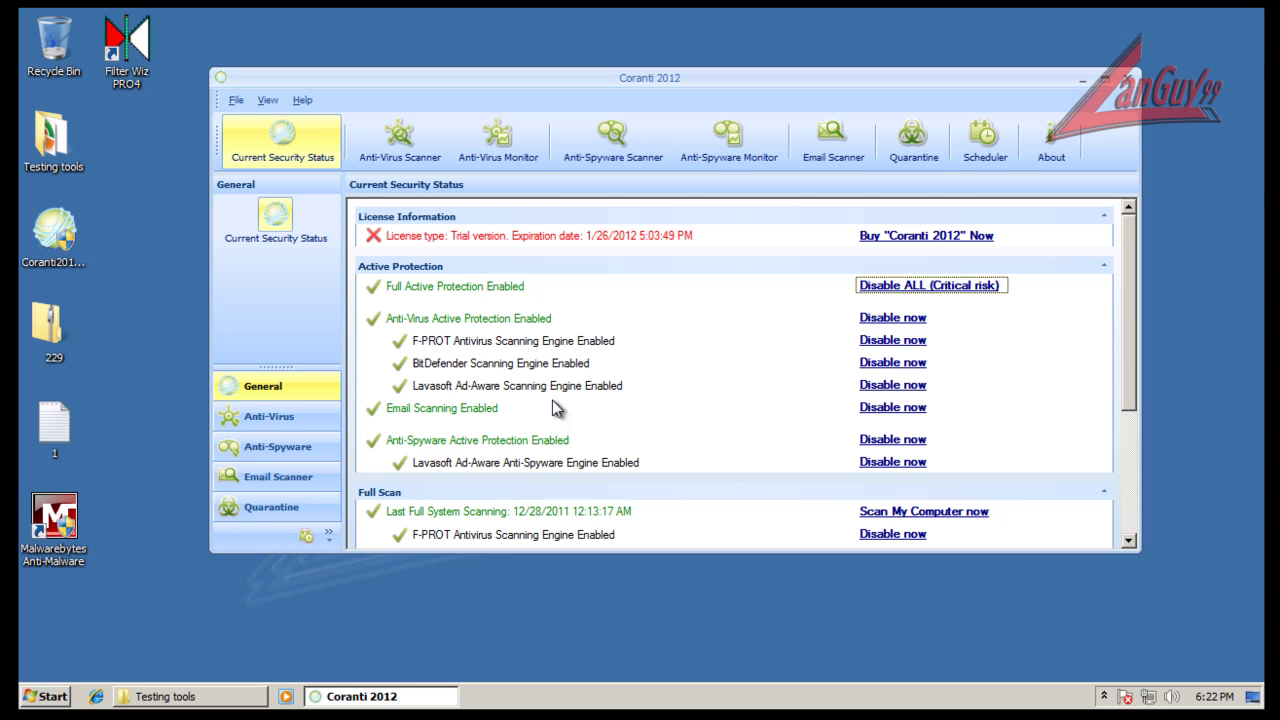
click(256, 308)
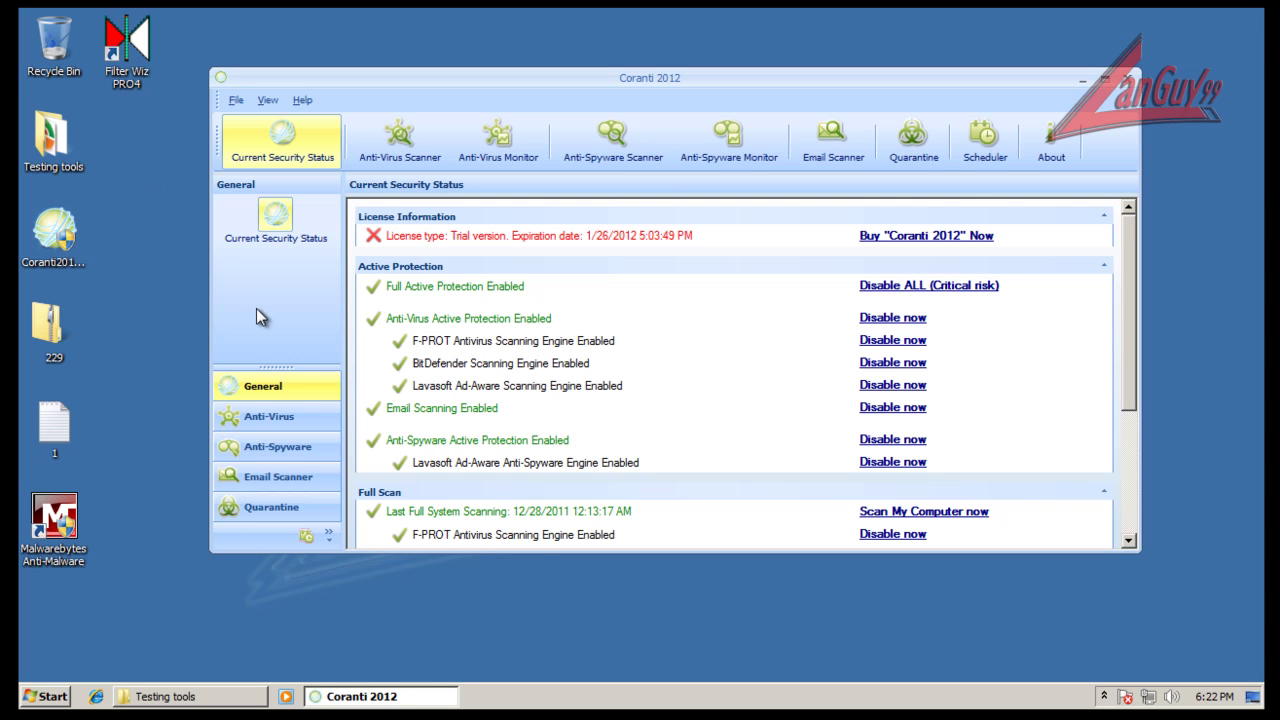